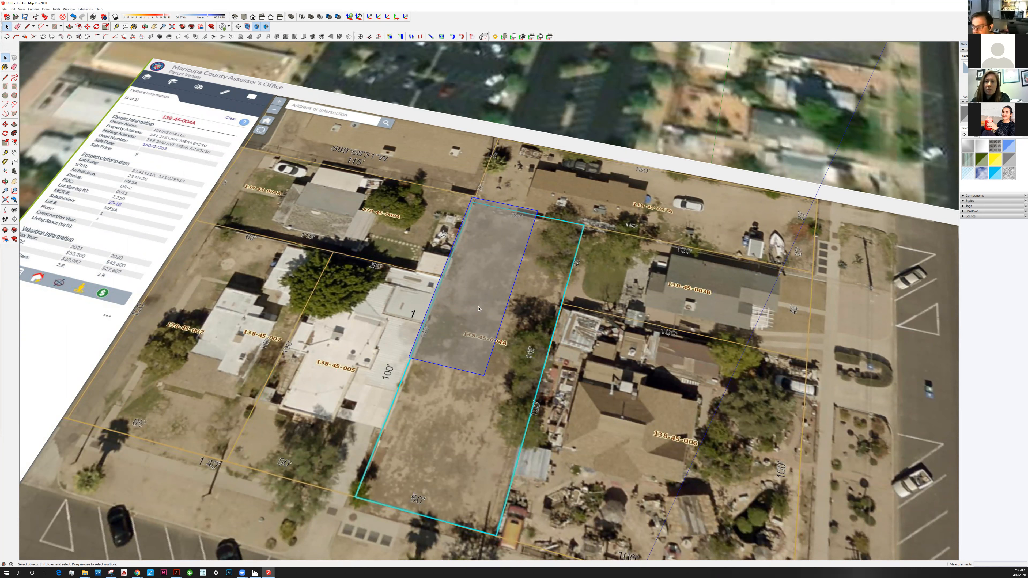
Undo the translucent paint and the upward move of the rectangle on the outlined vacant parcel.
click(399, 219)
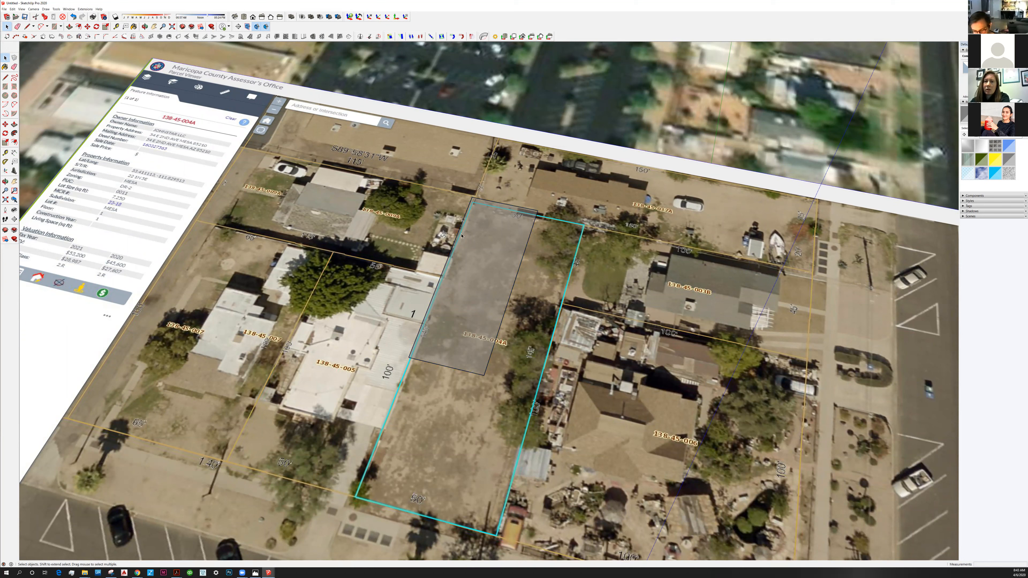
key(ctrl+z)
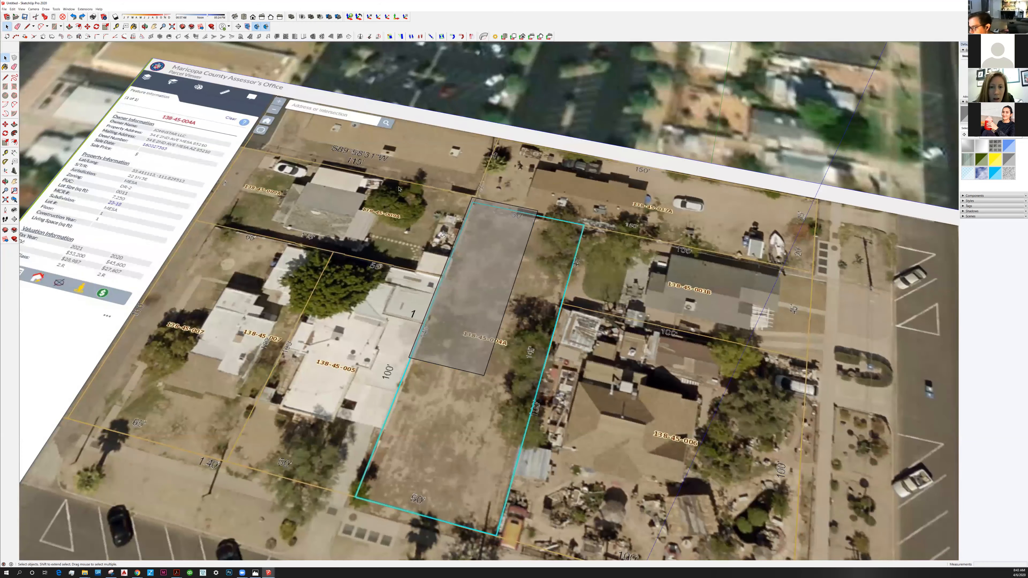
key(ctrl+z)
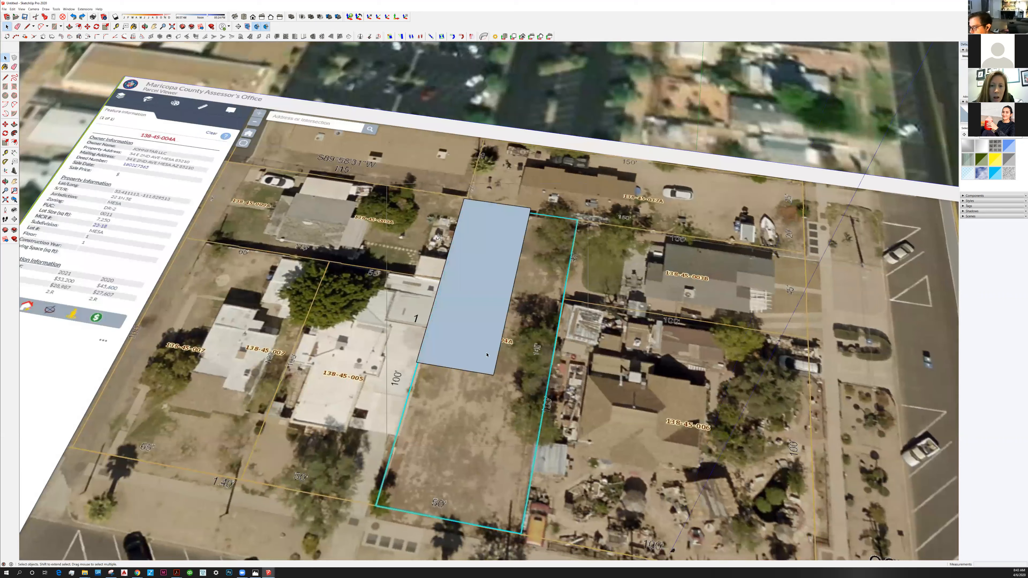
key(ctrl+z)
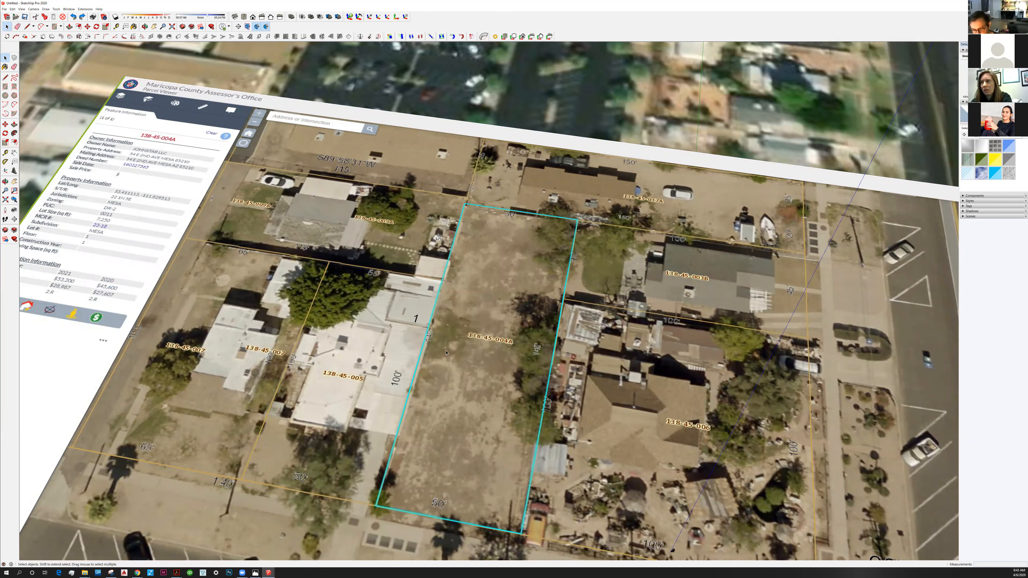
Turn on the X-ray face style to see the geometry beneath the aerial terrain.
middle_drag(446, 353, 189, 172)
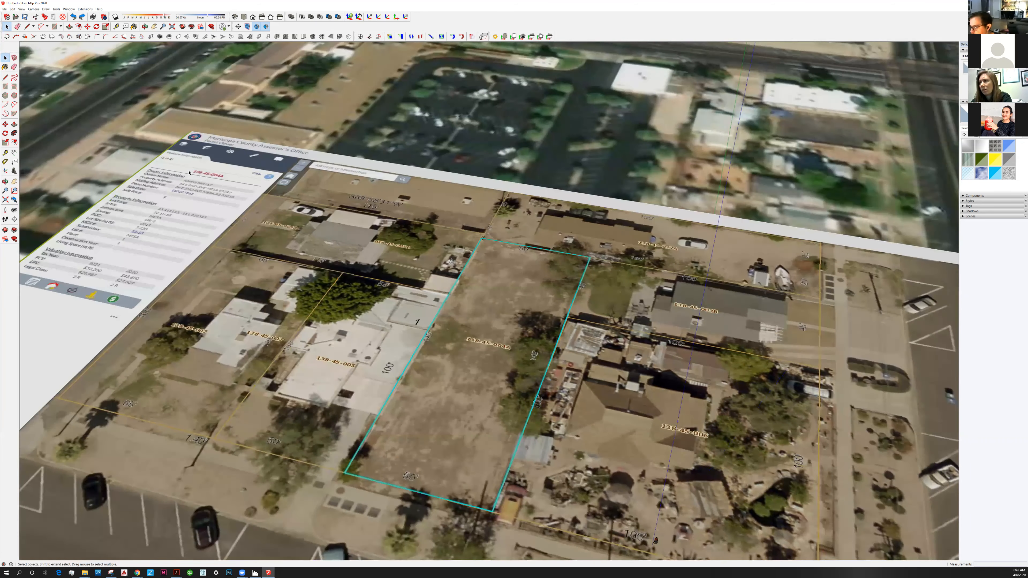
click(21, 10)
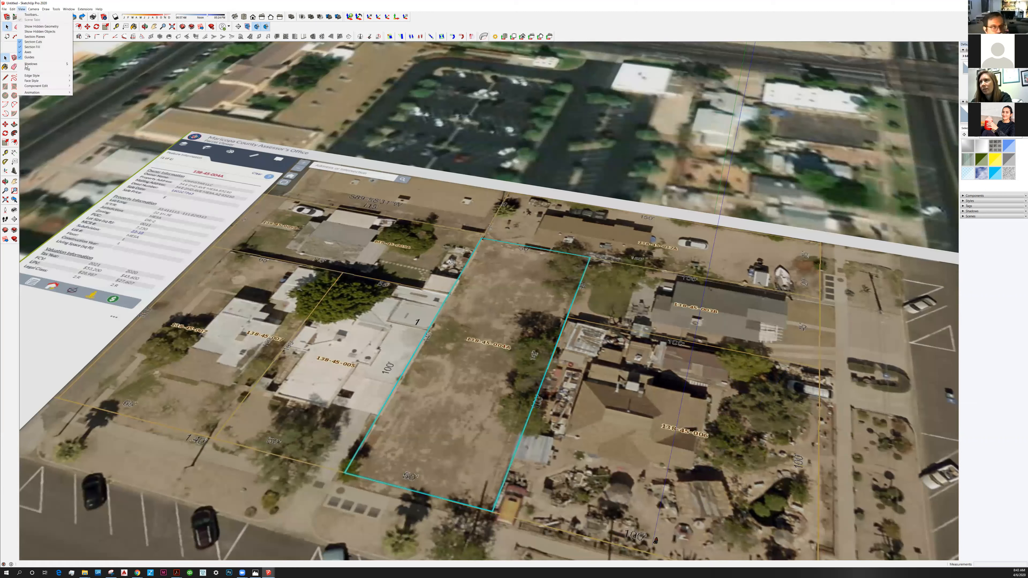
click(93, 83)
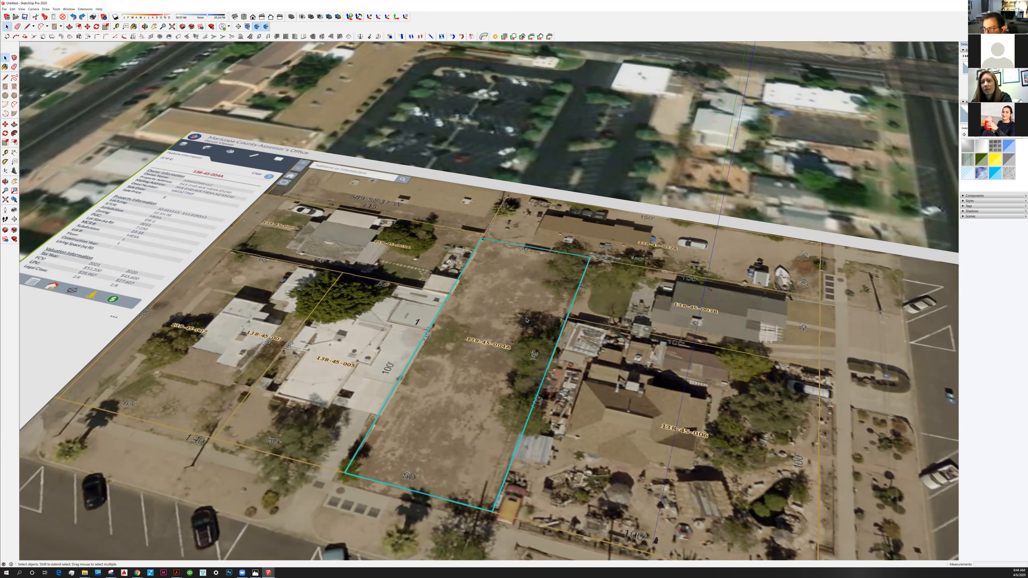
Draw a line along the open long side of the rectangle under the parcel to close it into a face.
key(o)
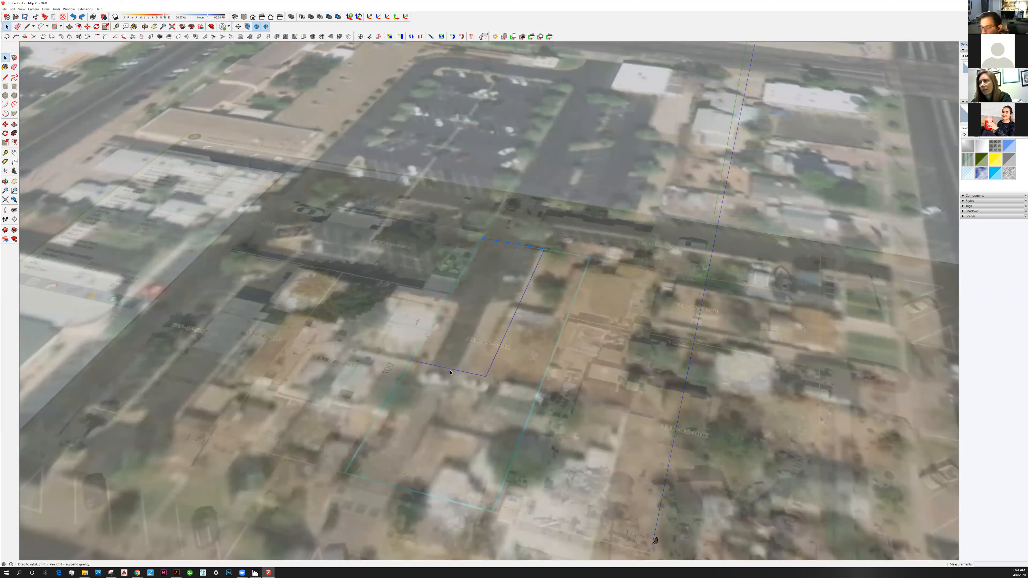
middle_drag(550, 182, 543, 227)
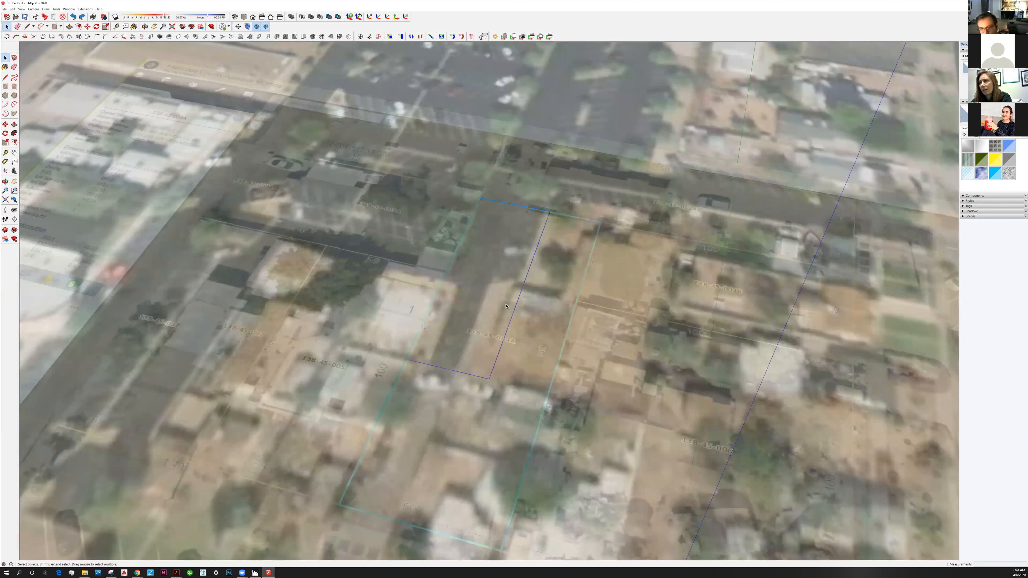
scroll(481, 320, up, 2)
key(l)
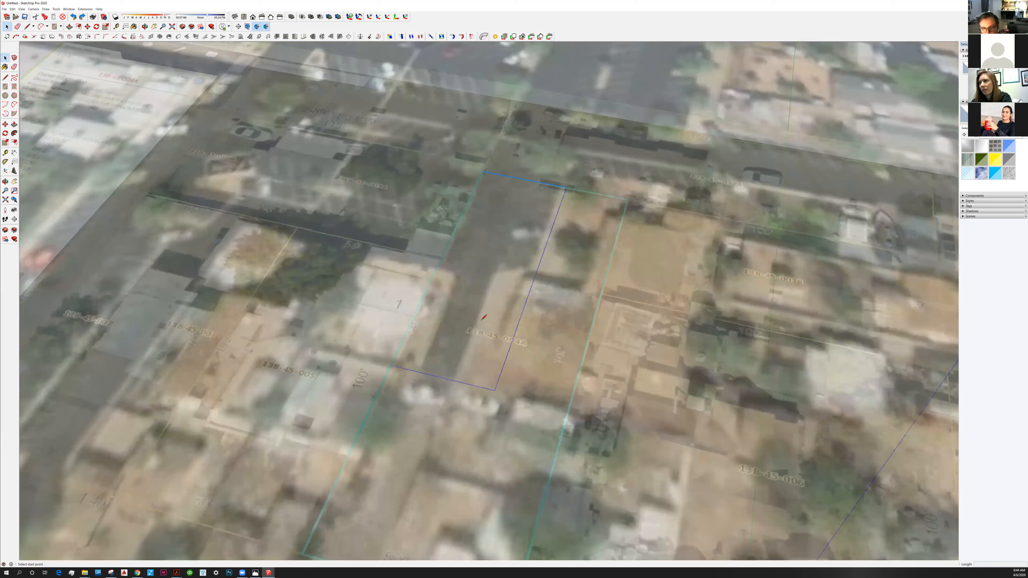
click(390, 365)
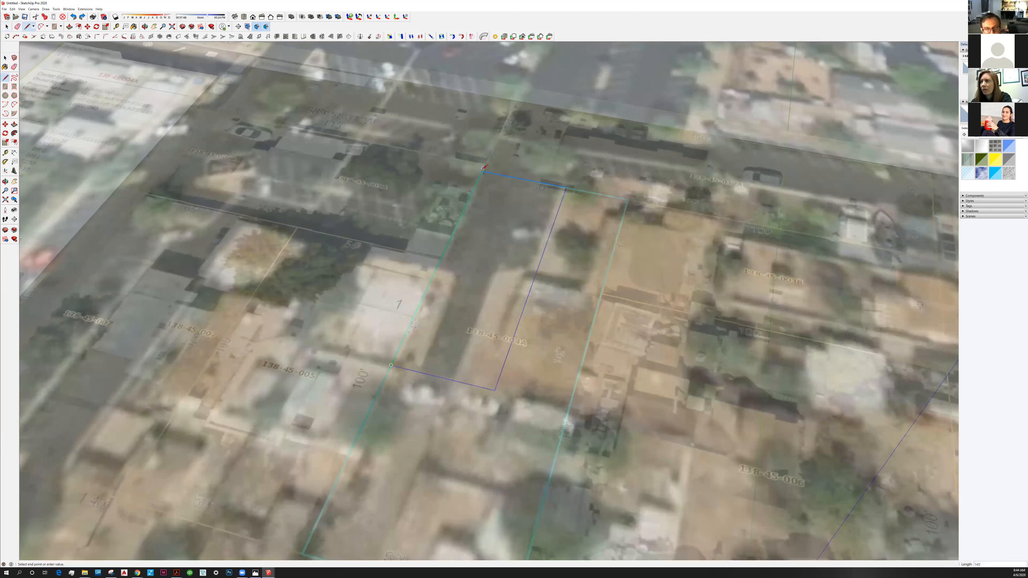
key(Escape)
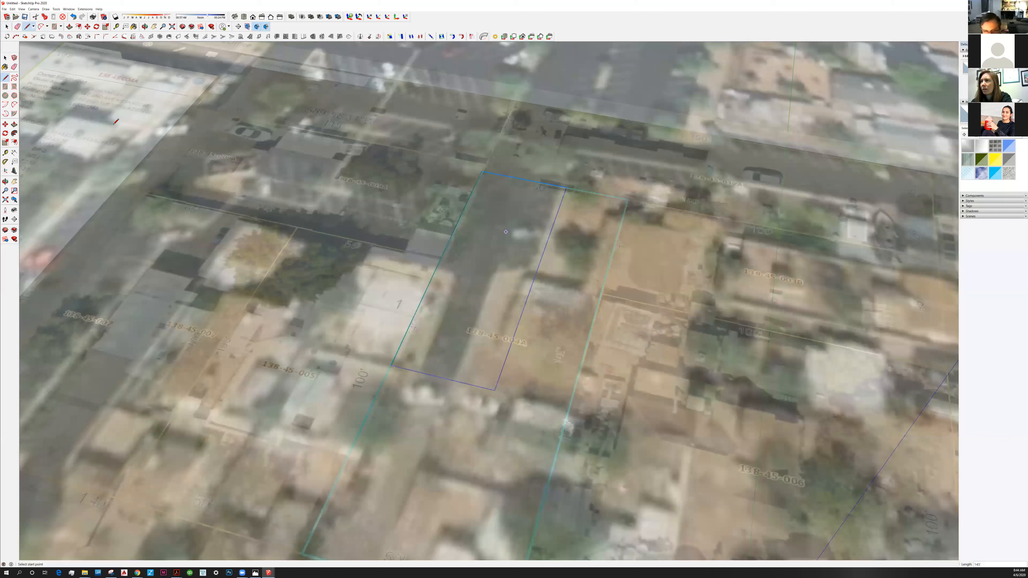
Select the whole rectangle and move it 5' straight up along the blue axis.
key(space)
drag(318, 130, 632, 475)
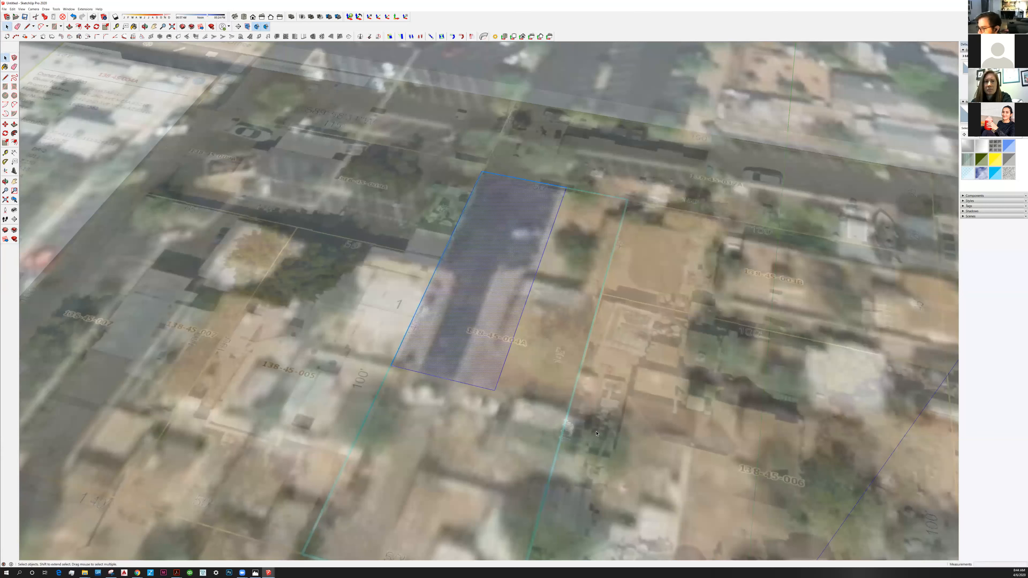
middle_drag(543, 365, 544, 366)
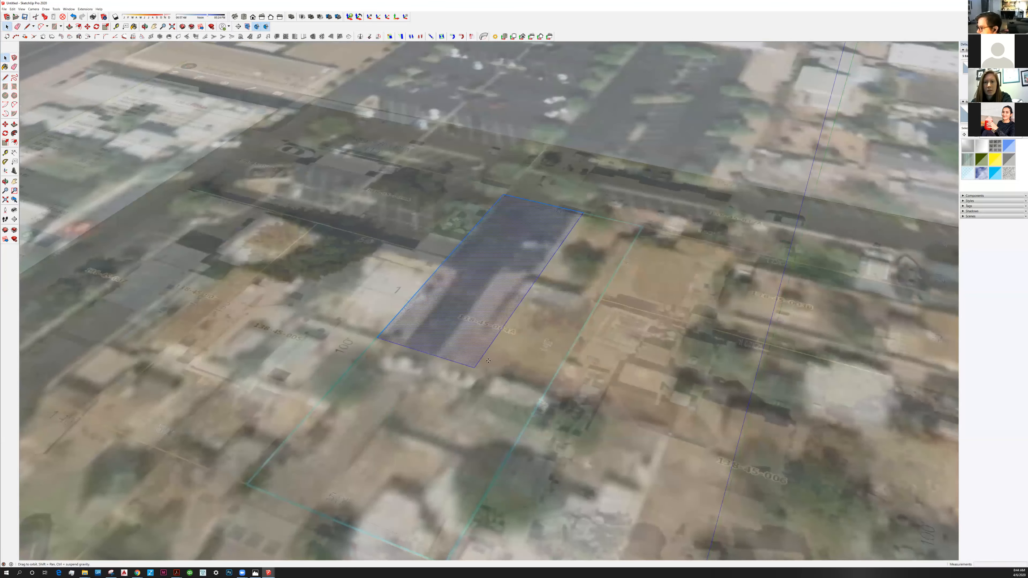
key(m)
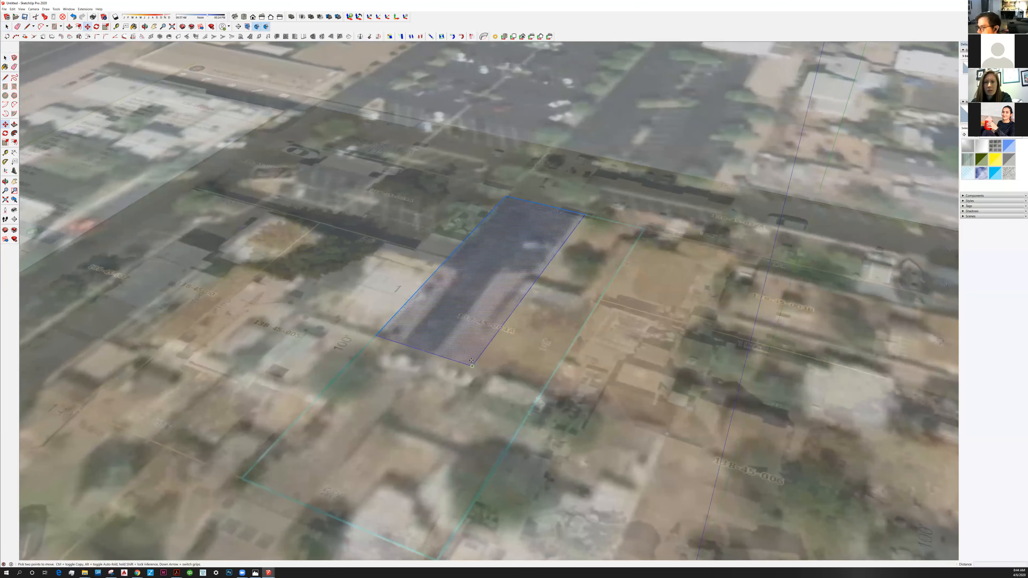
click(471, 361)
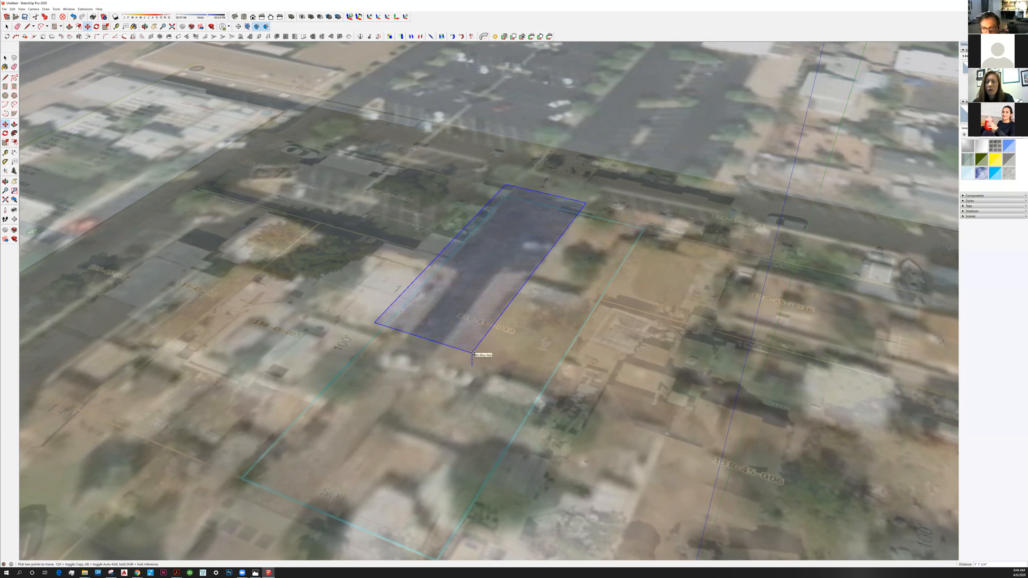
text(5')
key(Return)
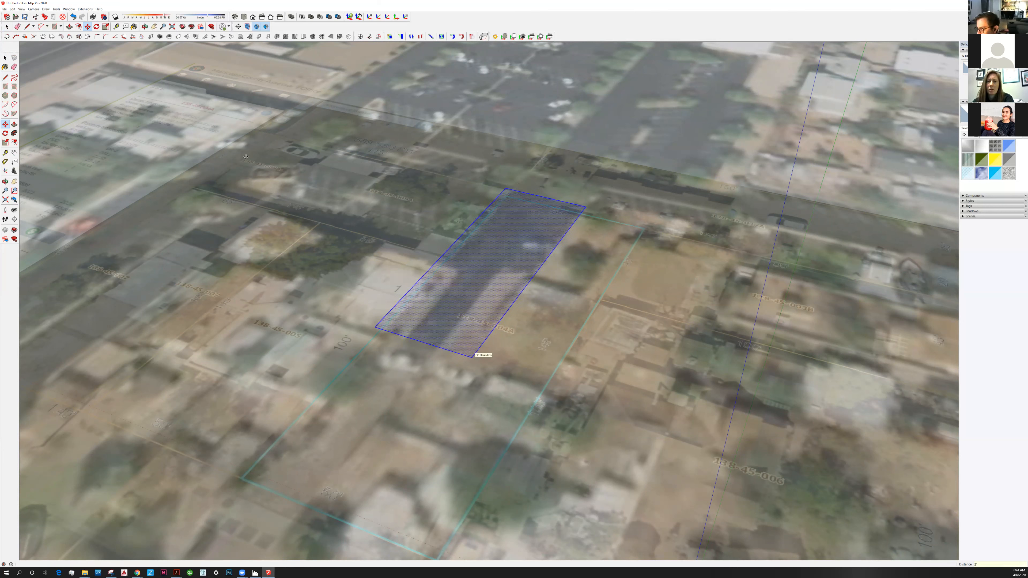
Turn off the X-ray face style and return to the Select tool.
click(22, 8)
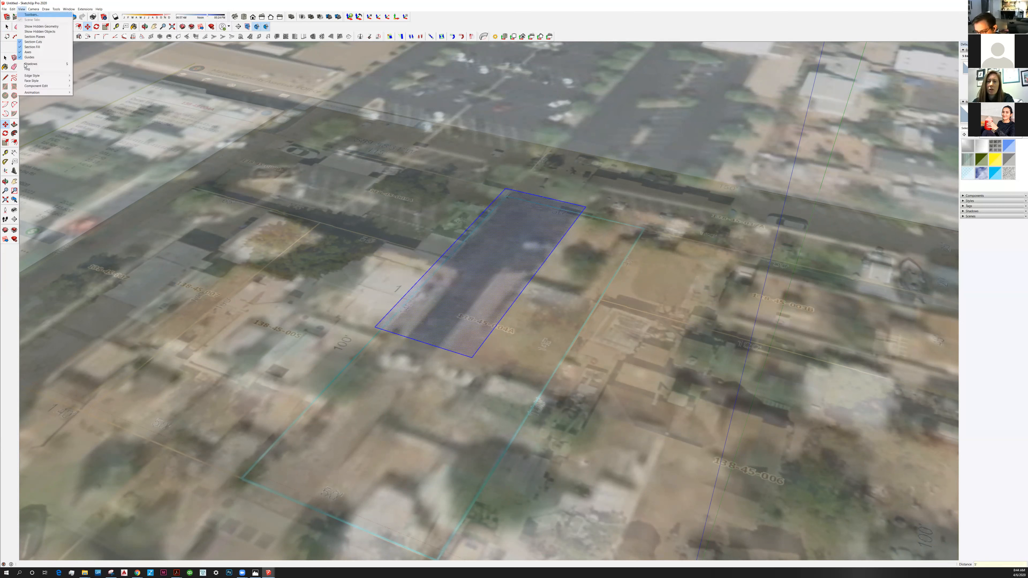
mouse_move(32, 81)
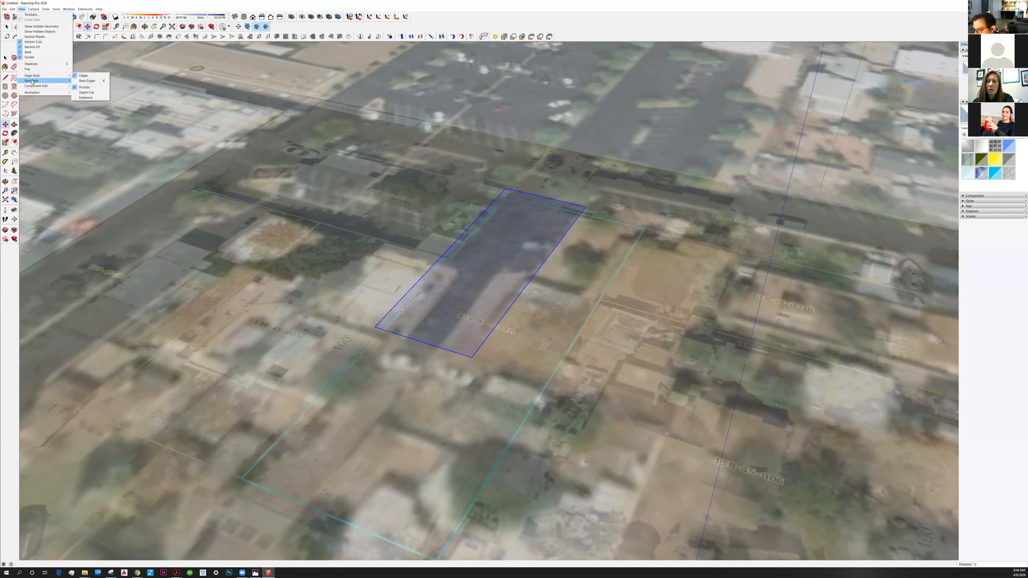
click(91, 81)
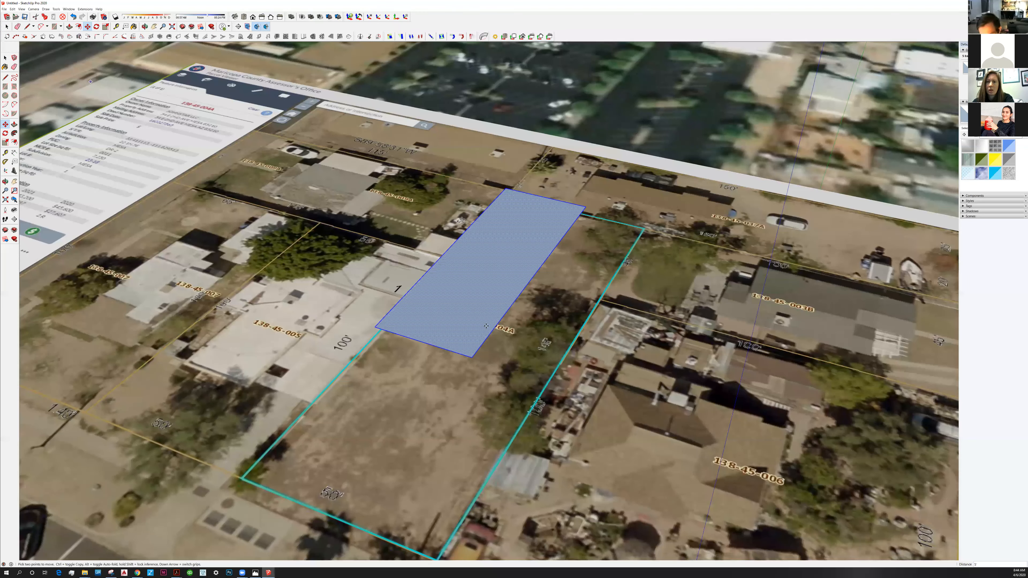
click(3, 57)
middle_drag(468, 376, 561, 378)
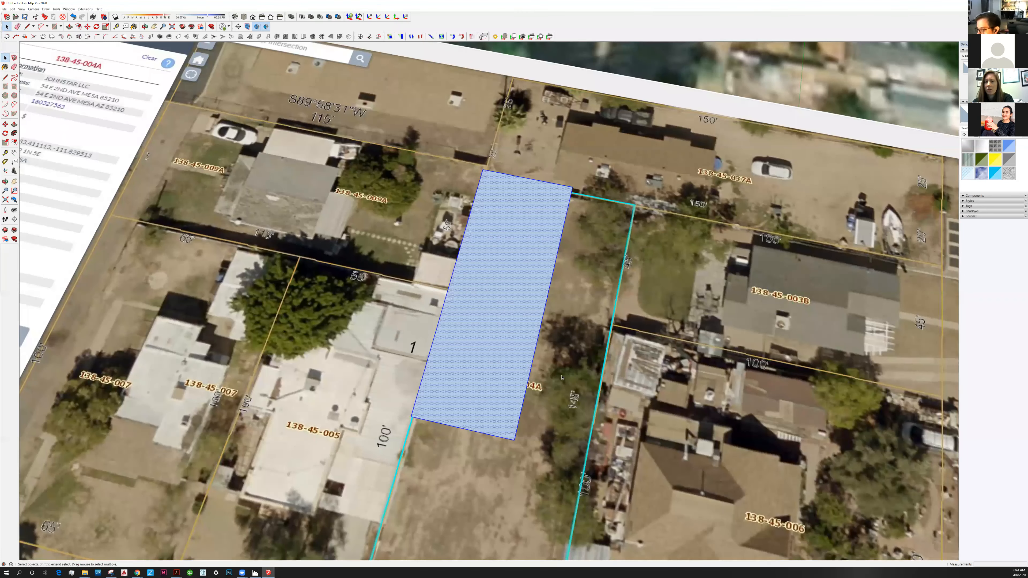
scroll(562, 378, down, 3)
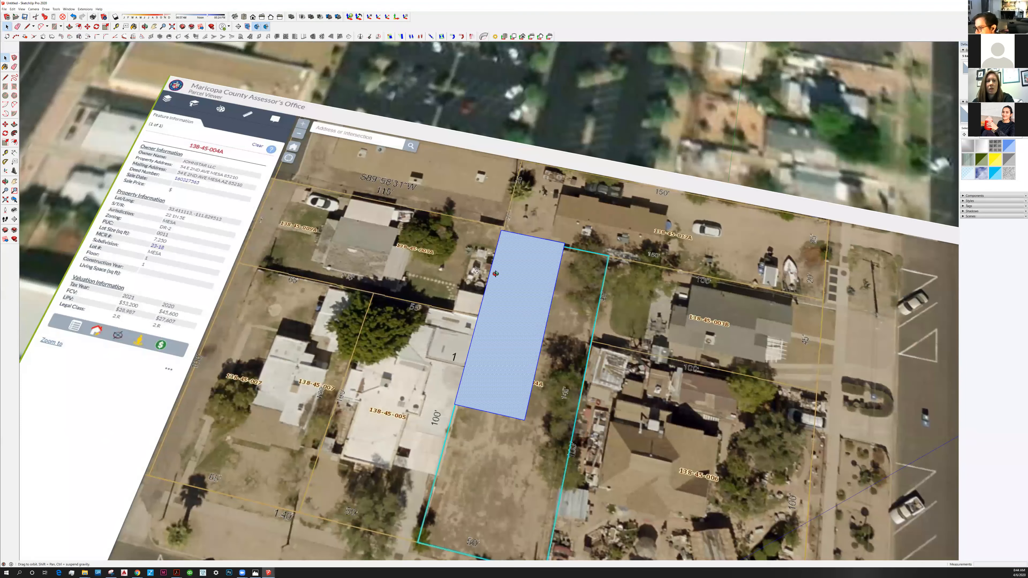
middle_drag(504, 389, 463, 324)
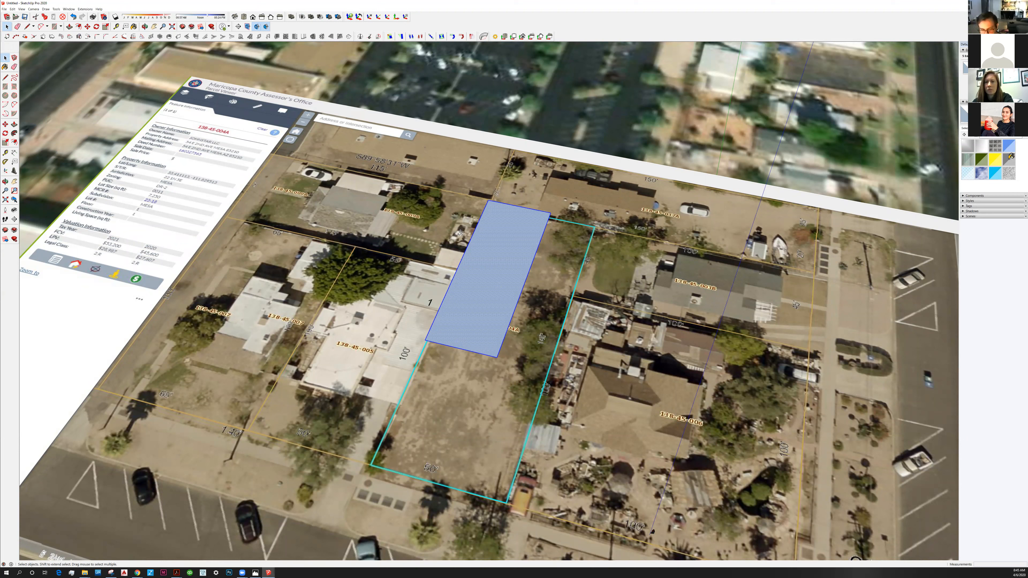
Paint the raised rectangle's face with the translucent grey material.
click(1009, 158)
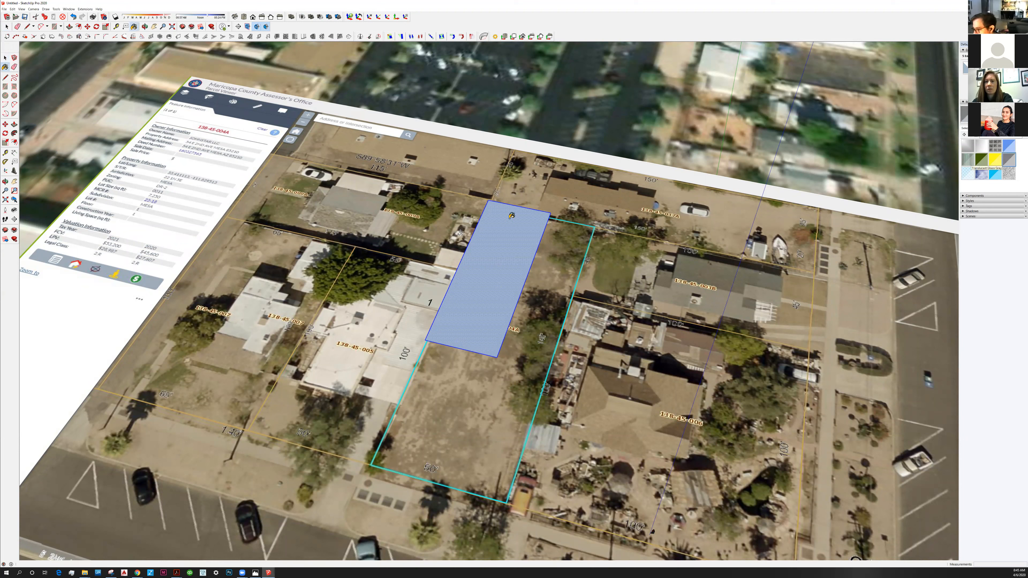
click(488, 274)
scroll(489, 271, up, 3)
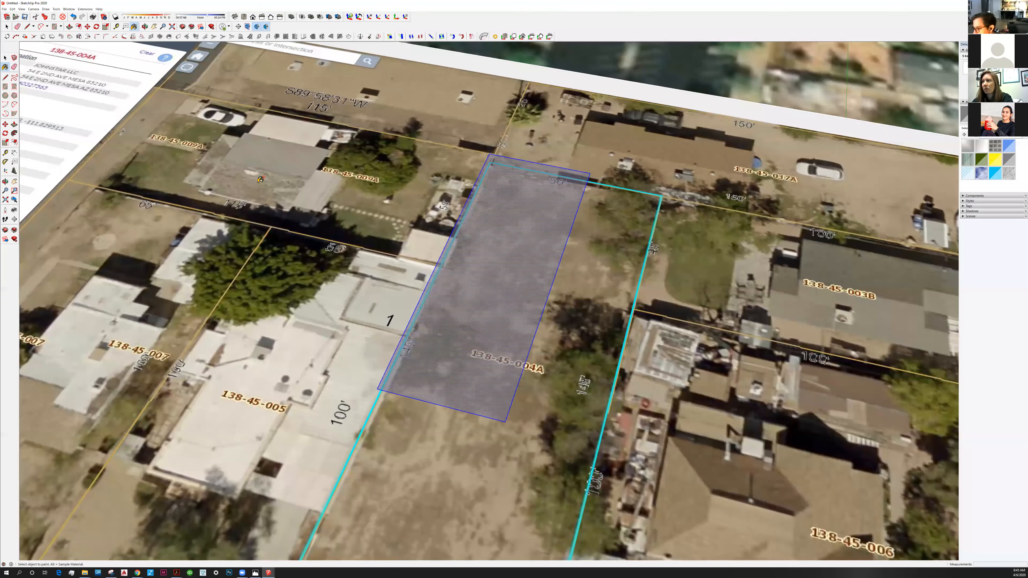
Make the selected rectangle and its edges a component with the default settings.
click(5, 58)
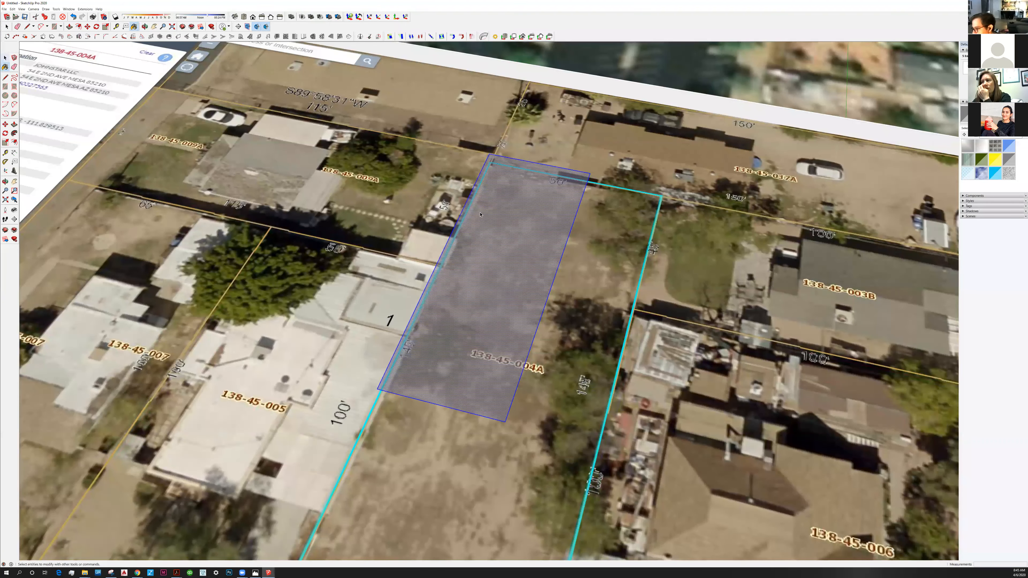
middle_drag(488, 297, 488, 297)
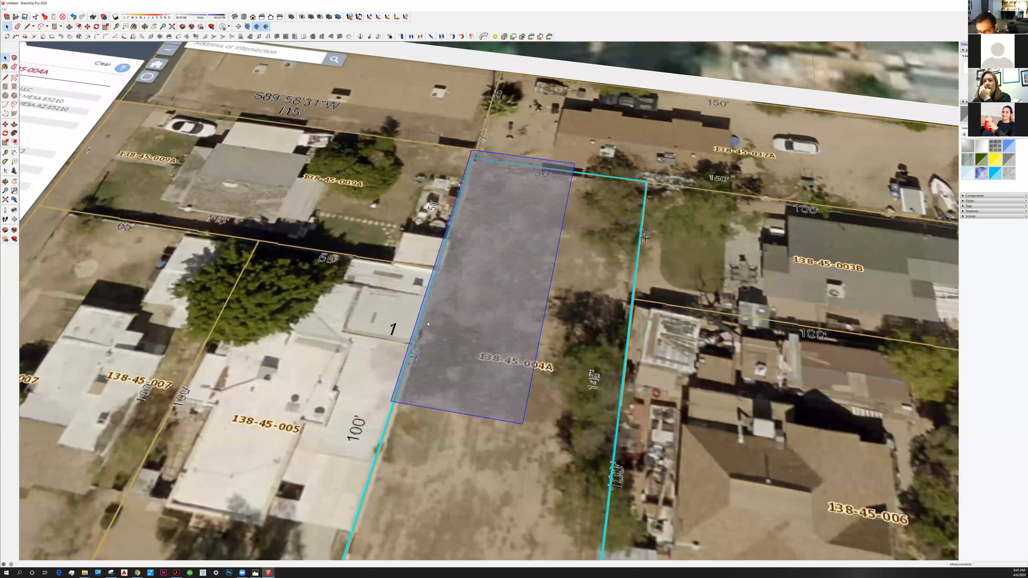
key(g)
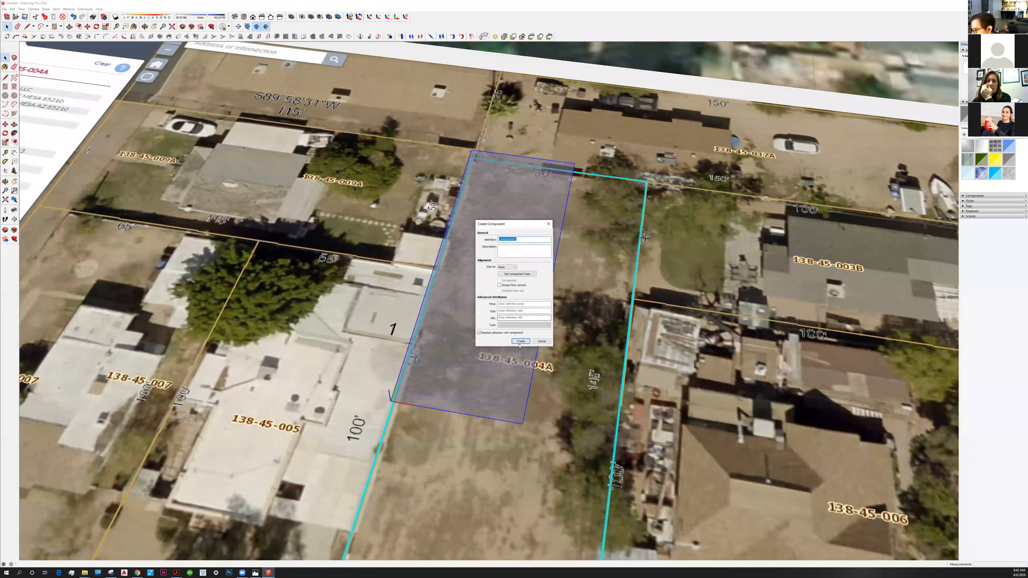
key(Return)
click(562, 293)
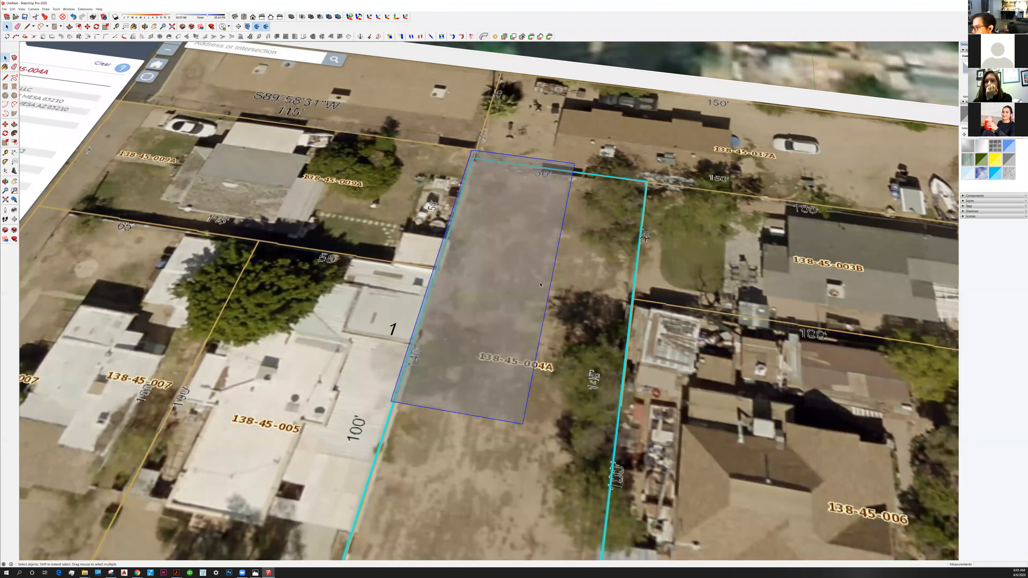
Deselect the rectangle and undo both its conversion to a component and its translucent paint.
scroll(539, 284, down, 1)
scroll(537, 283, down, 1)
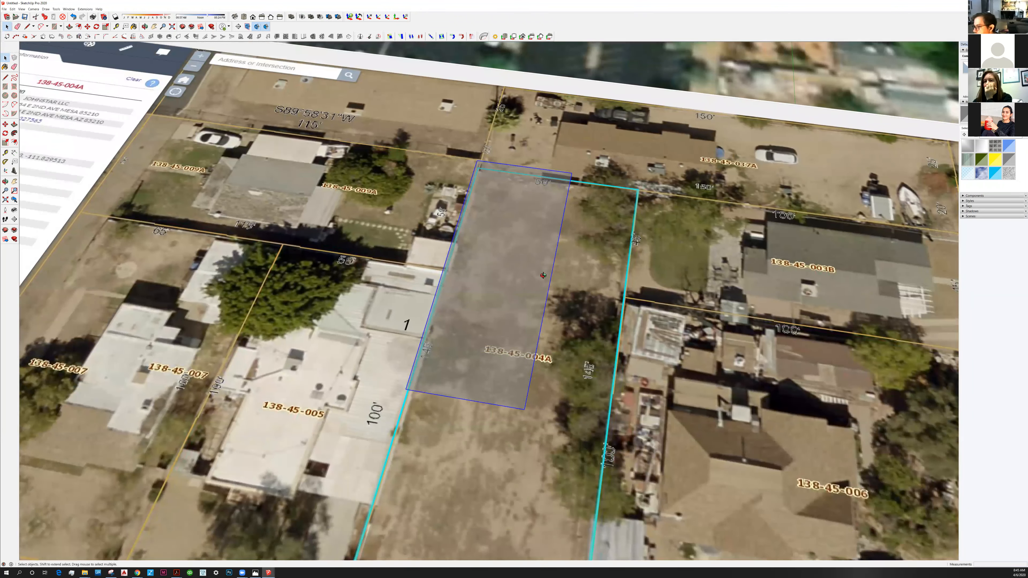
scroll(478, 207, down, 3)
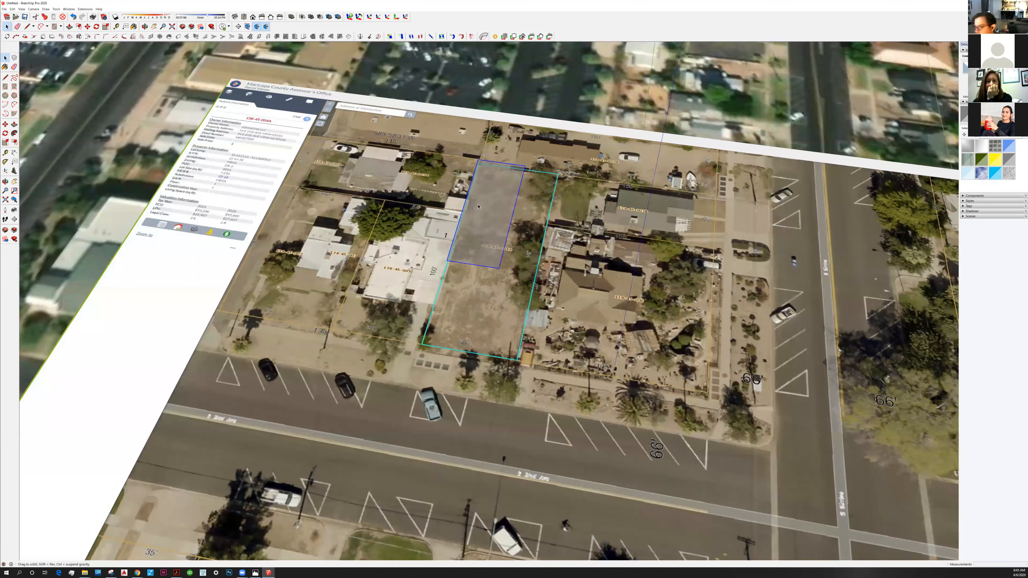
middle_drag(484, 215, 487, 226)
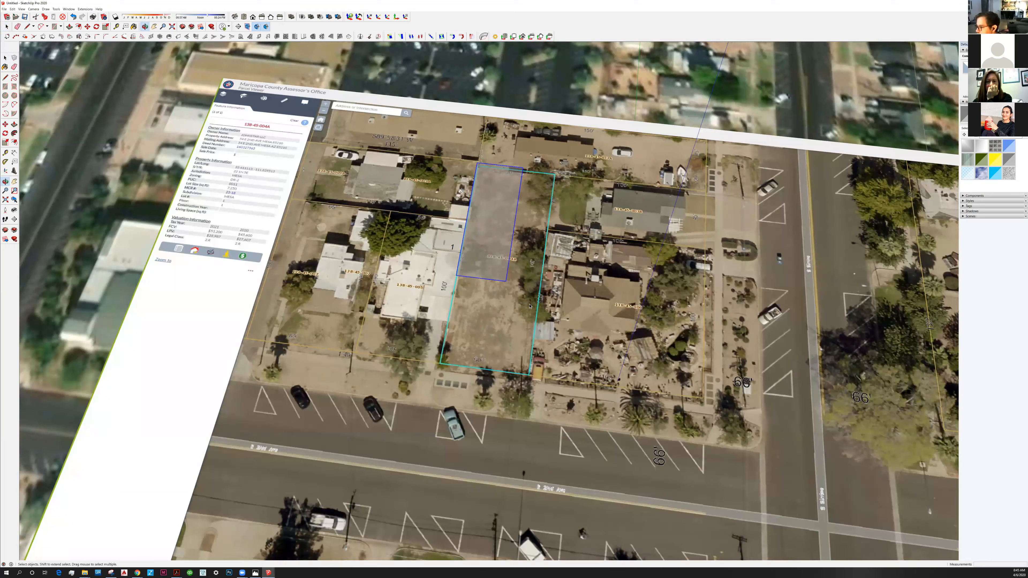
scroll(529, 307, up, 3)
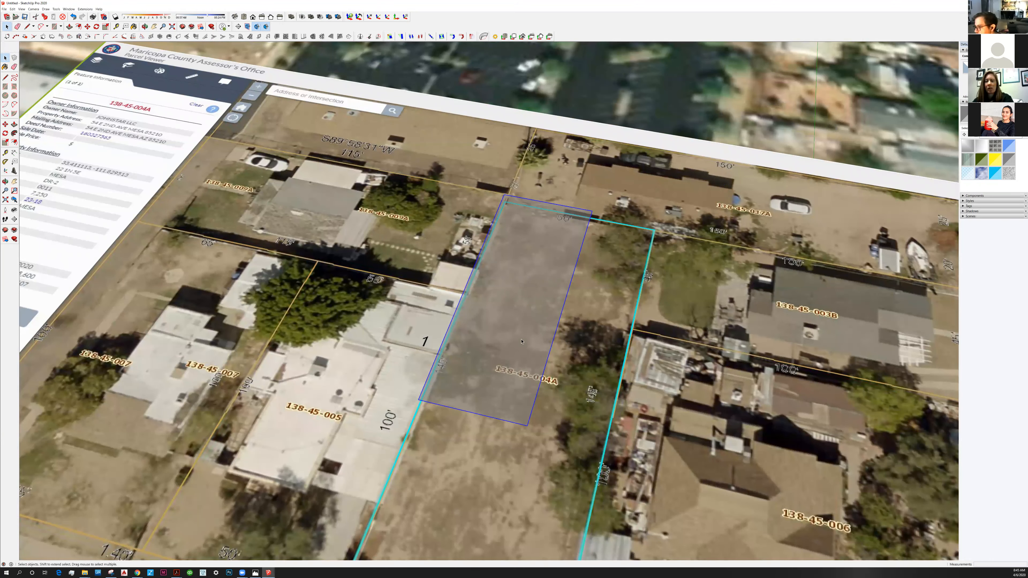
key(Escape)
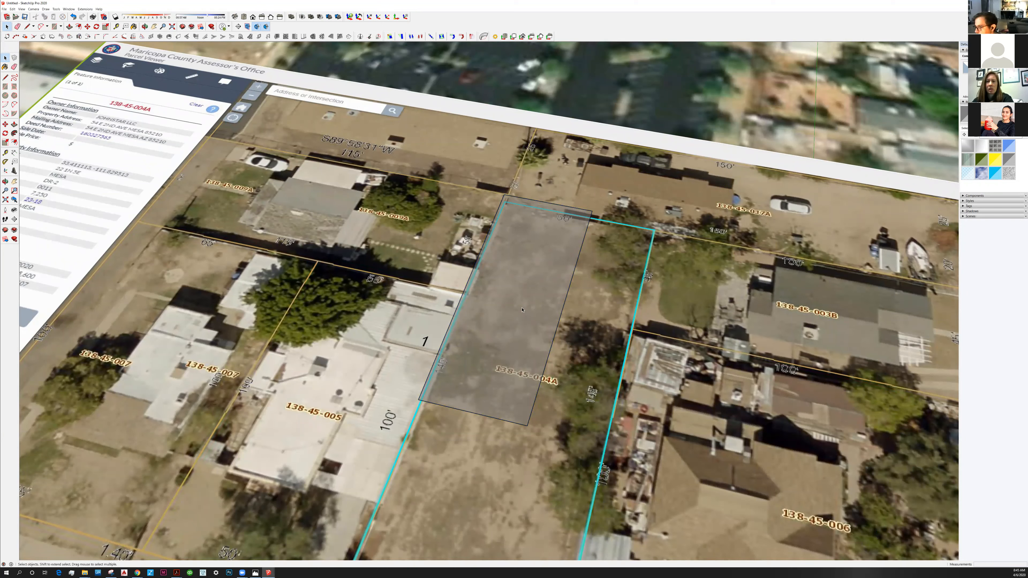
key(ctrl+z)
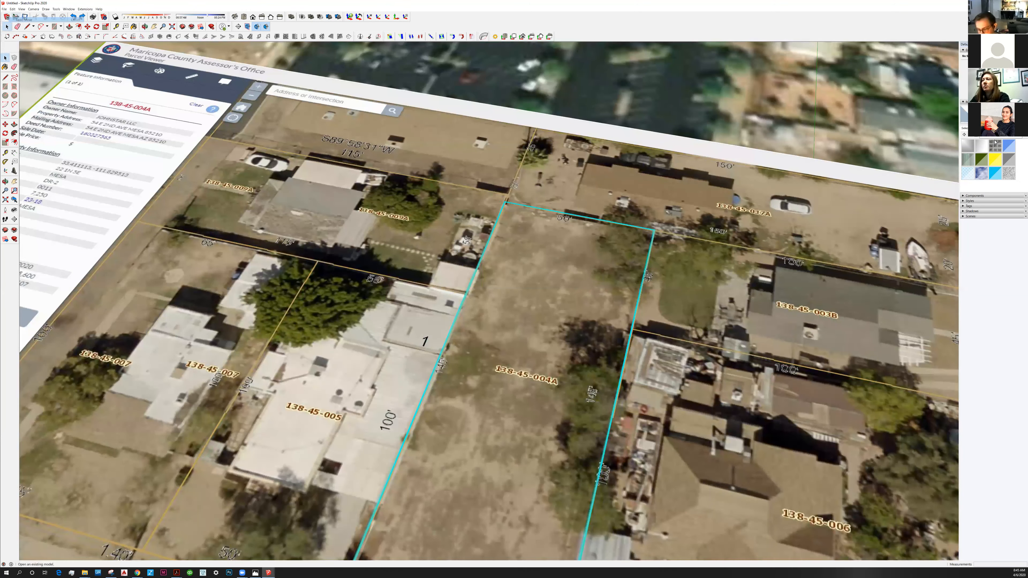
Repaint the raised rectangle's face with the translucent grey material and return to the Select tool.
click(1012, 162)
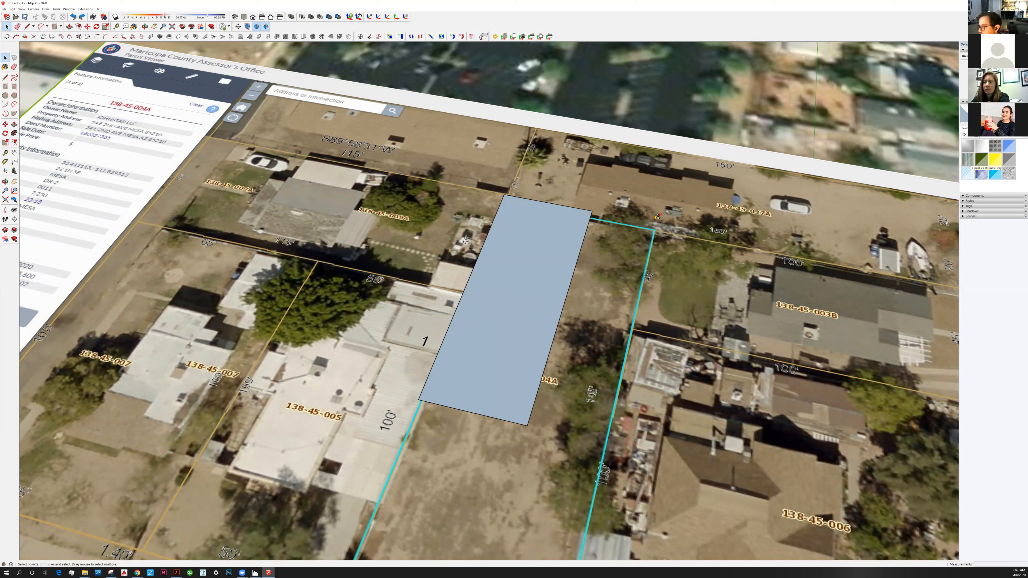
click(484, 324)
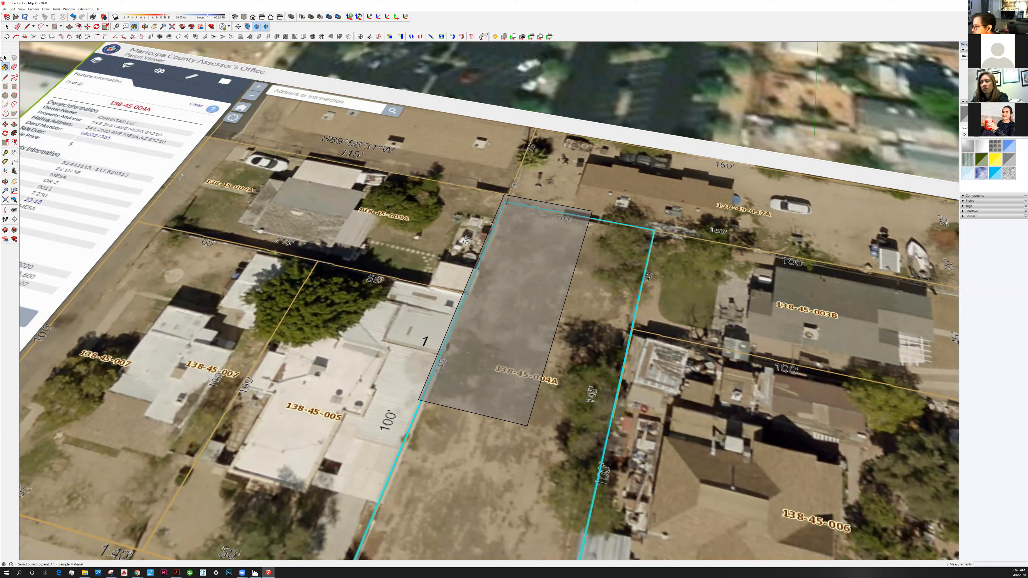
key(space)
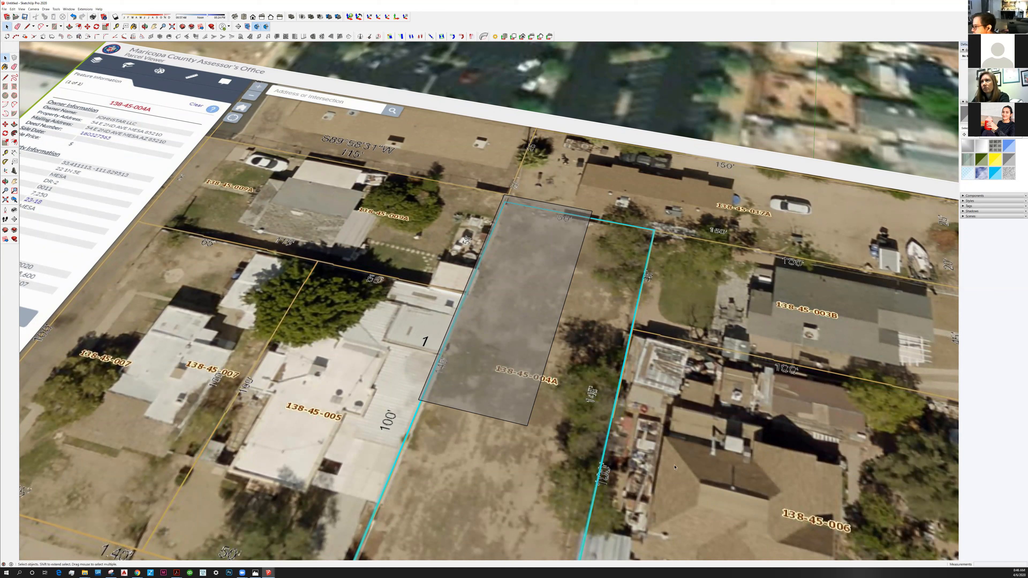
Select the painted rectangle with its edges and make it a component with the default settings.
double_click(592, 218)
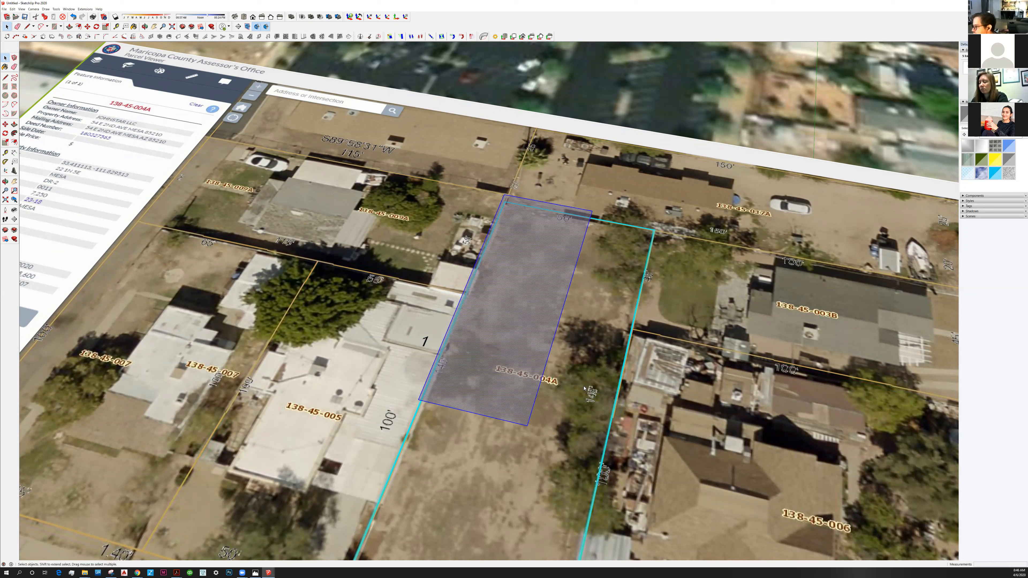
key(g)
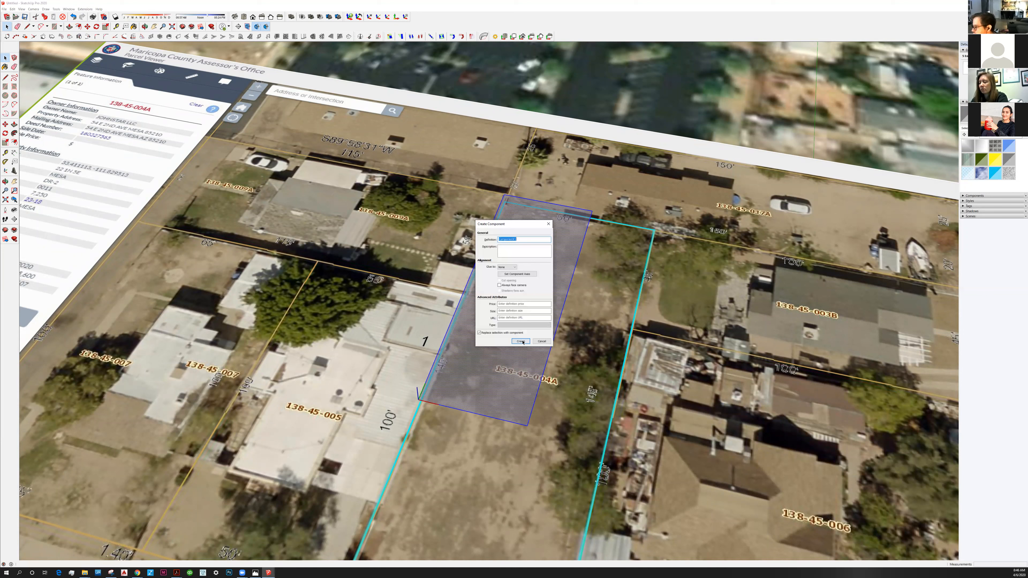
click(521, 341)
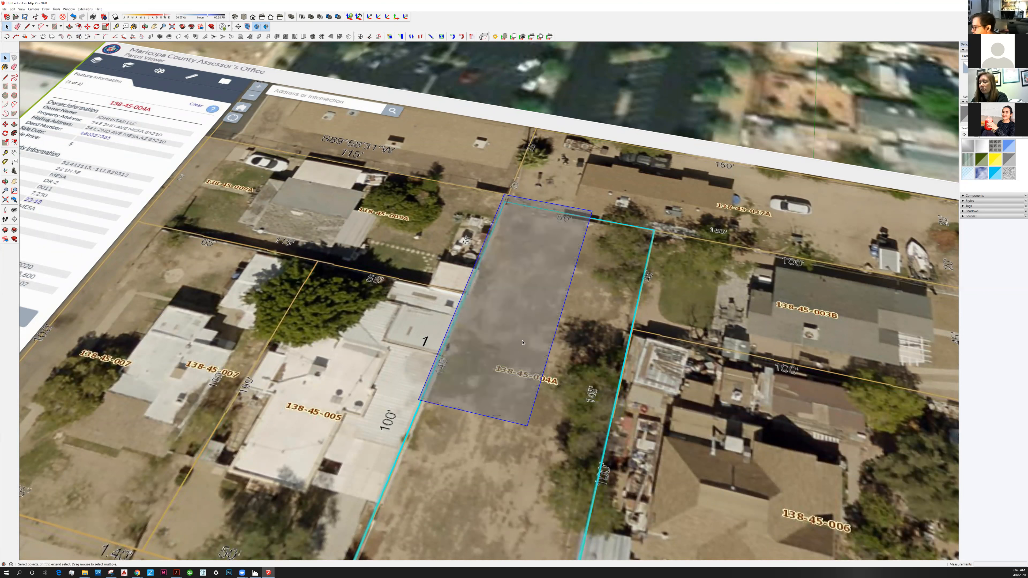
key(o)
scroll(524, 391, down, 4)
key(space)
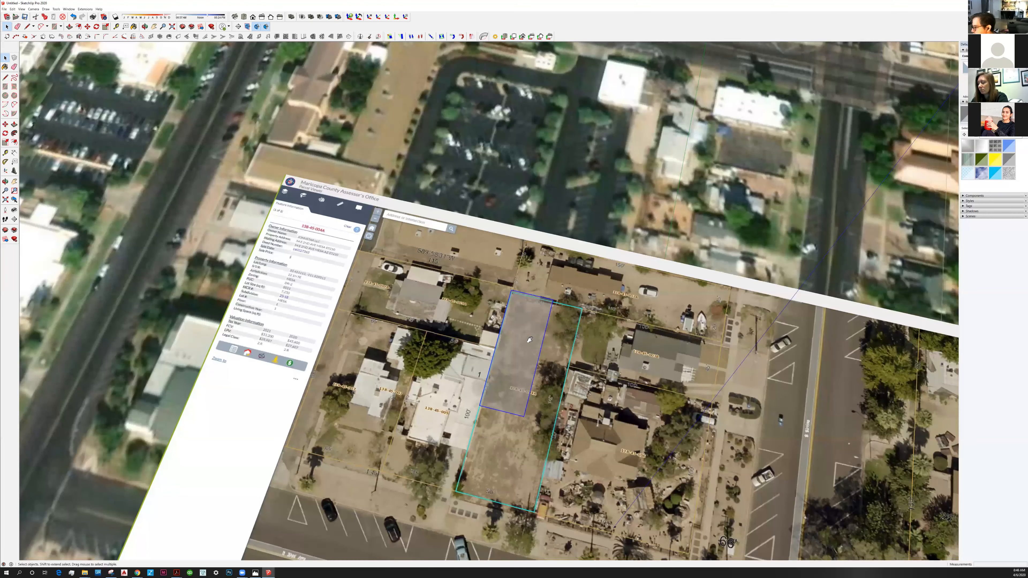
scroll(461, 296, down, 2)
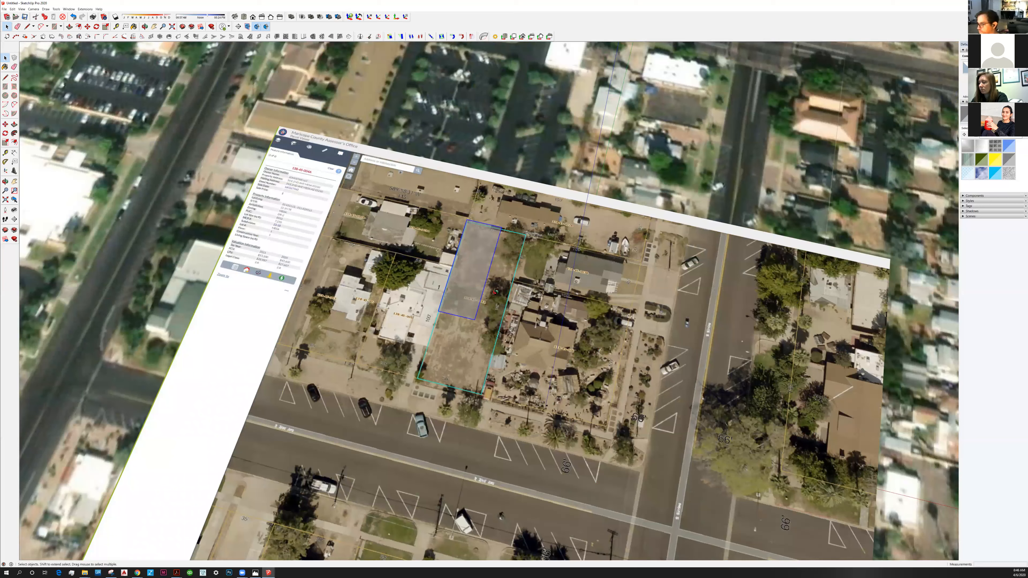
middle_drag(495, 292, 479, 299)
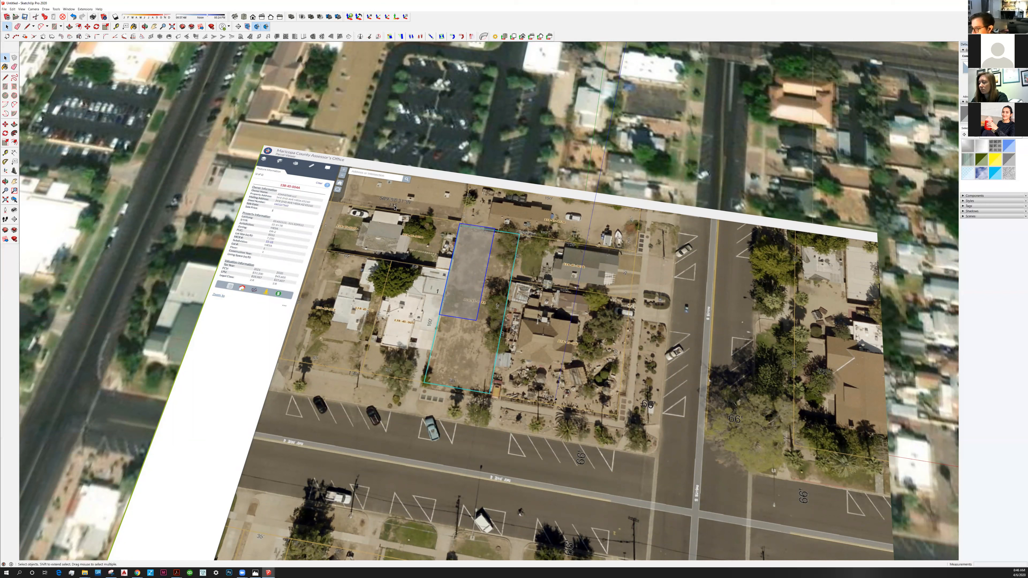
Undo the rectangle's conversion to a component.
key(ctrl+z)
key(ctrl+z)
scroll(460, 291, up, 1)
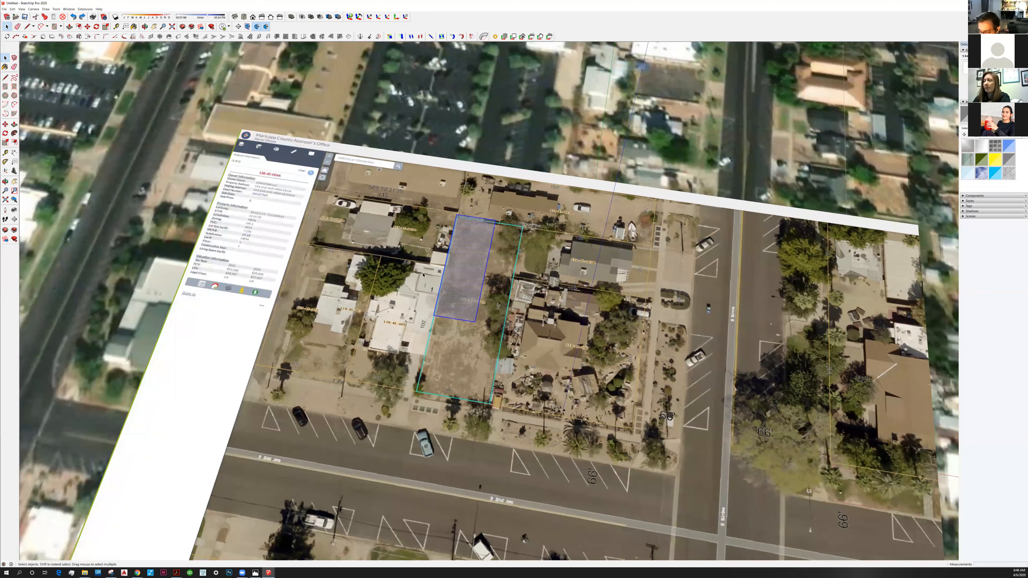
scroll(394, 178, up, 1)
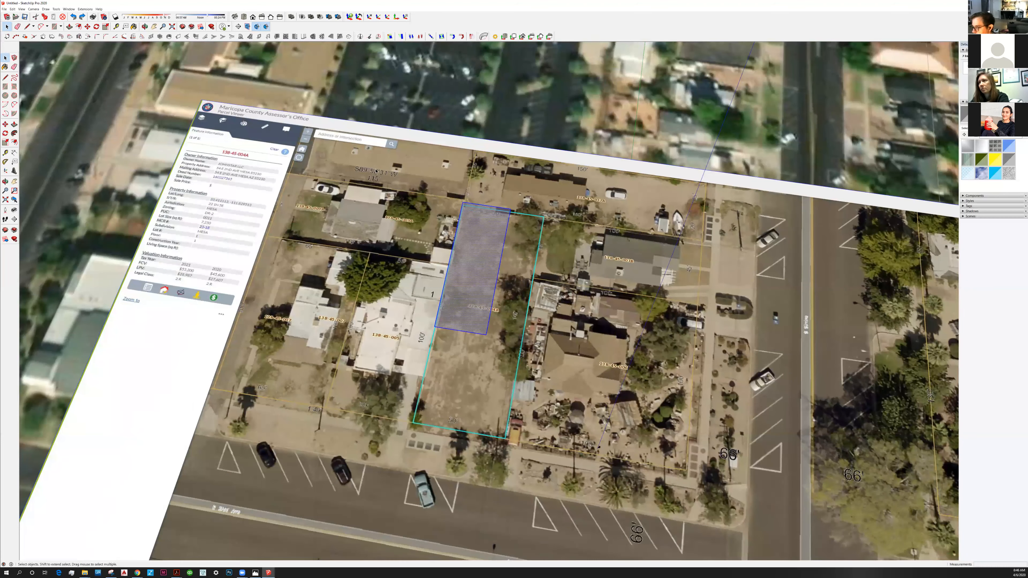
Window-select the translucent rectangle and convert it to a component, keeping the default settings.
drag(376, 169, 558, 359)
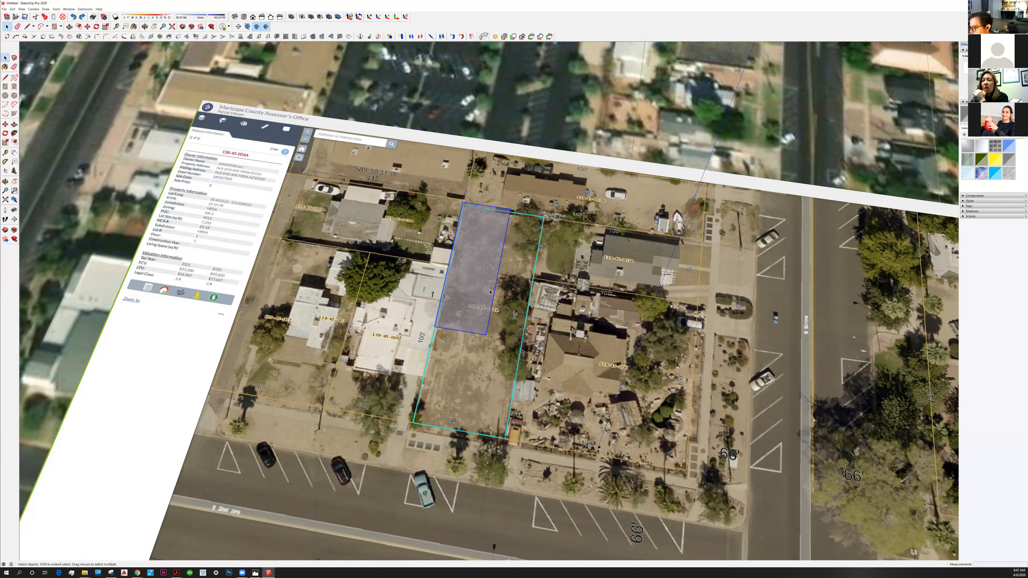
key(g)
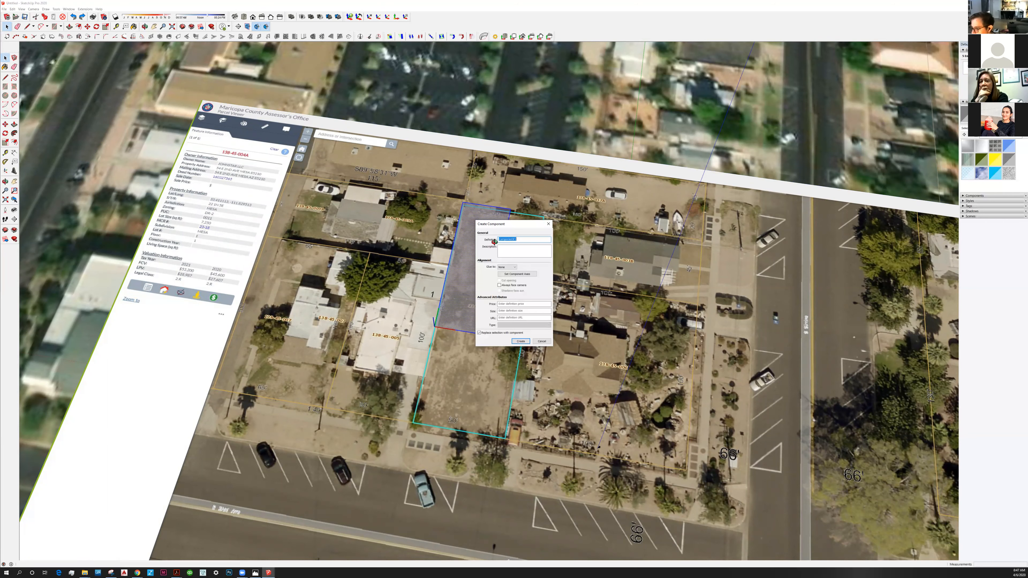
key(Return)
scroll(501, 295, down, 2)
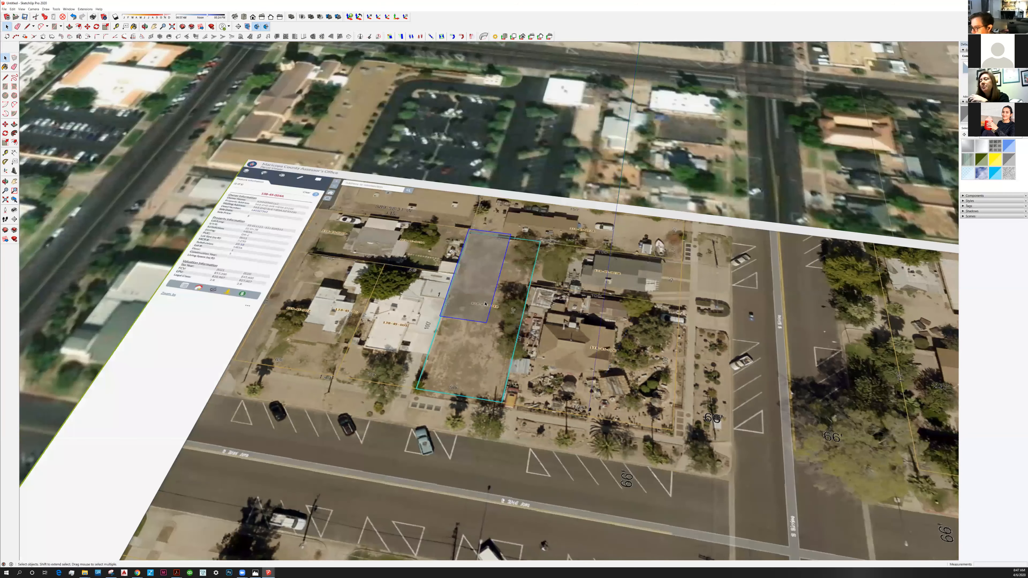
scroll(505, 271, down, 3)
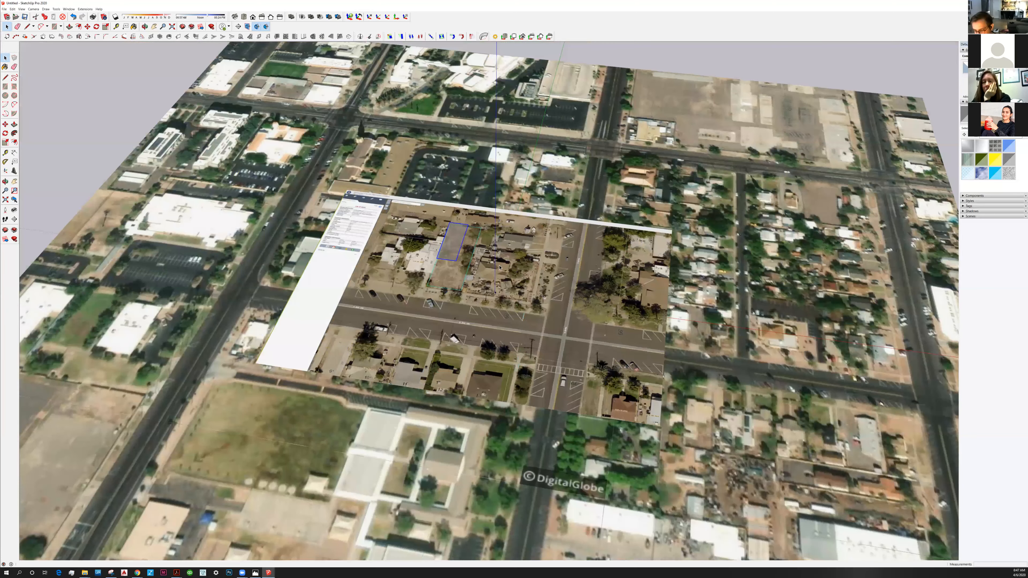
Select the assessor's parcel image and scale it down uniformly from the corner diagonally opposite its header logo.
click(397, 221)
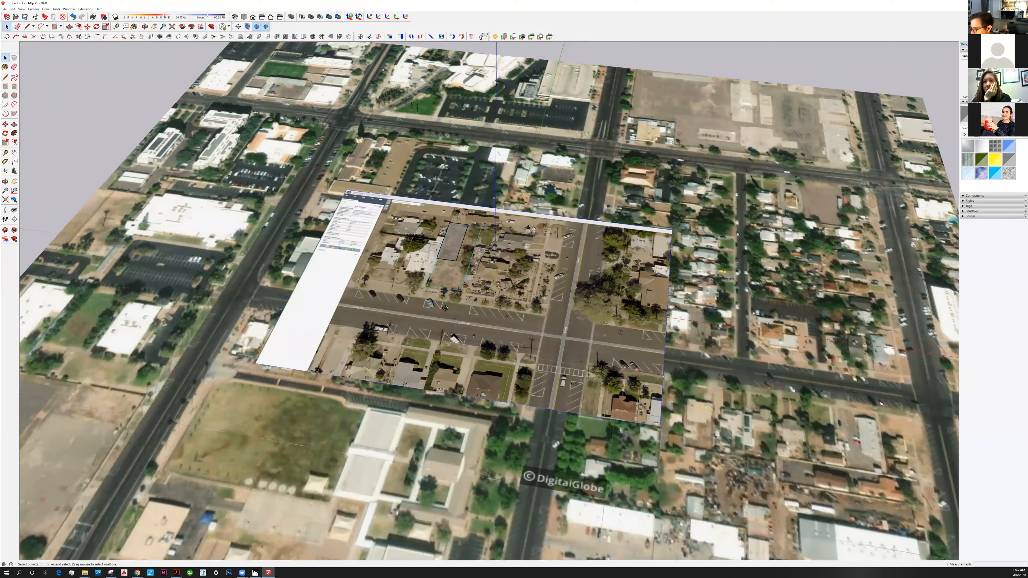
scroll(399, 286, up, 1)
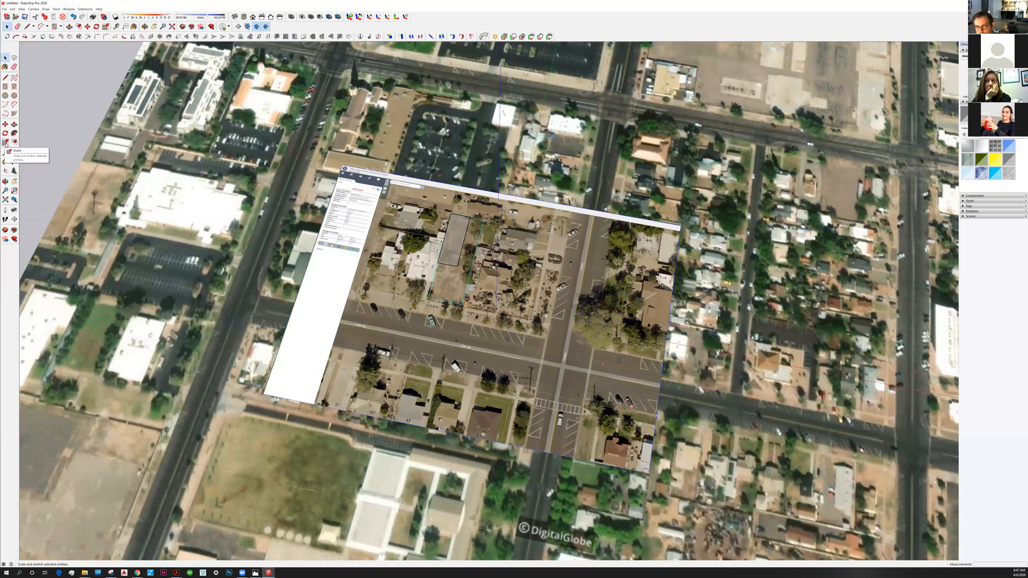
click(6, 142)
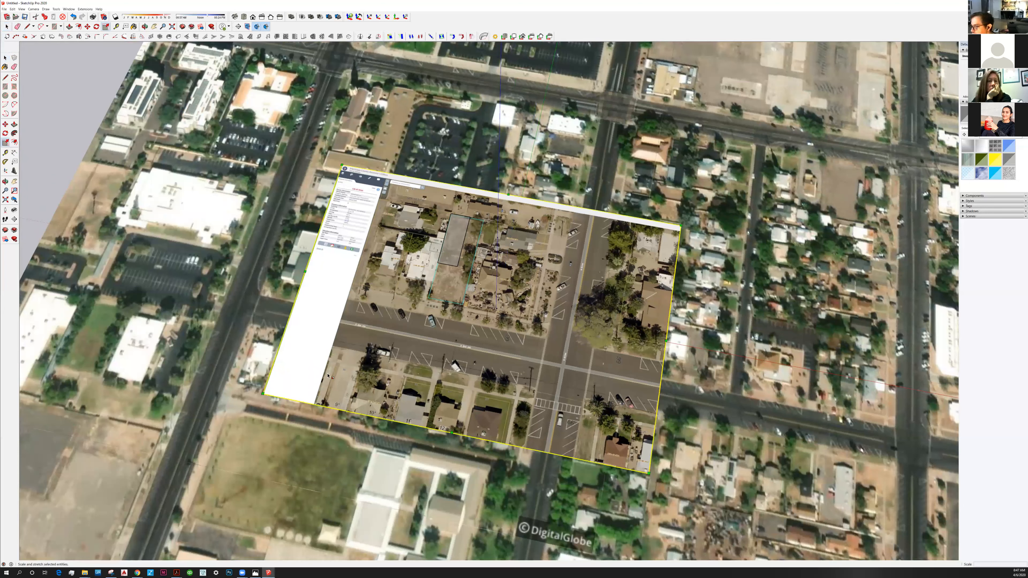
click(648, 472)
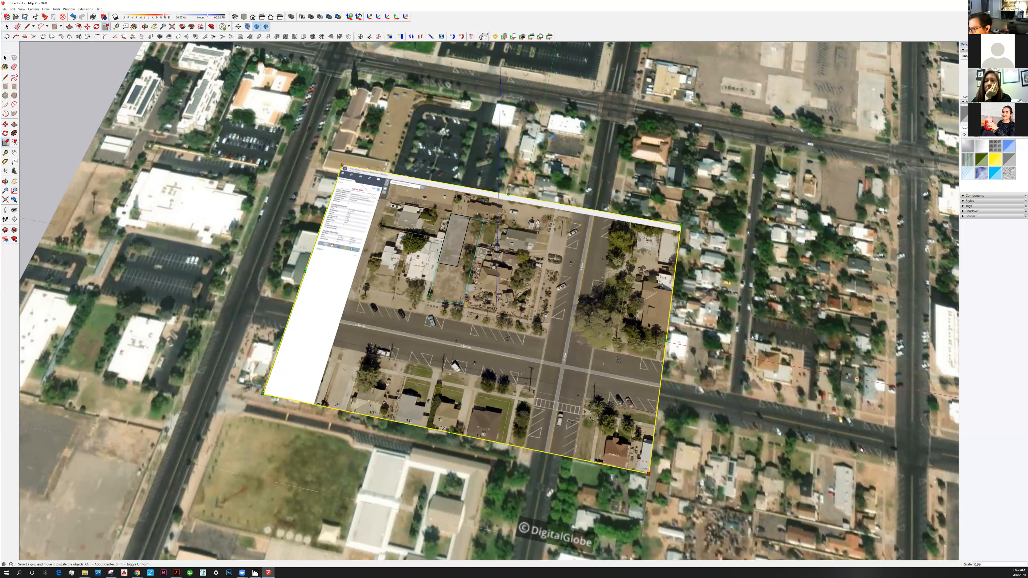
drag(592, 419, 437, 316)
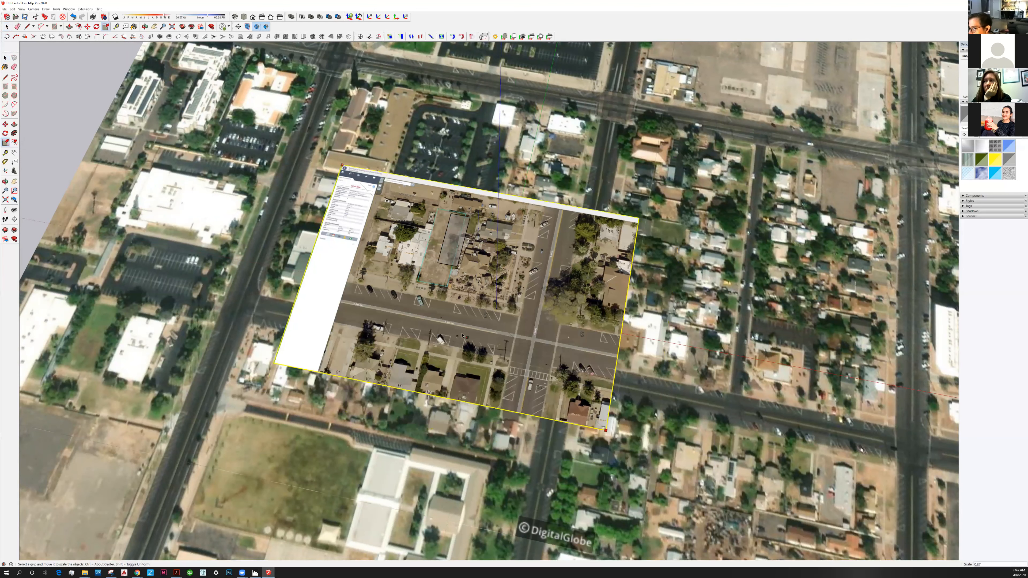
click(438, 307)
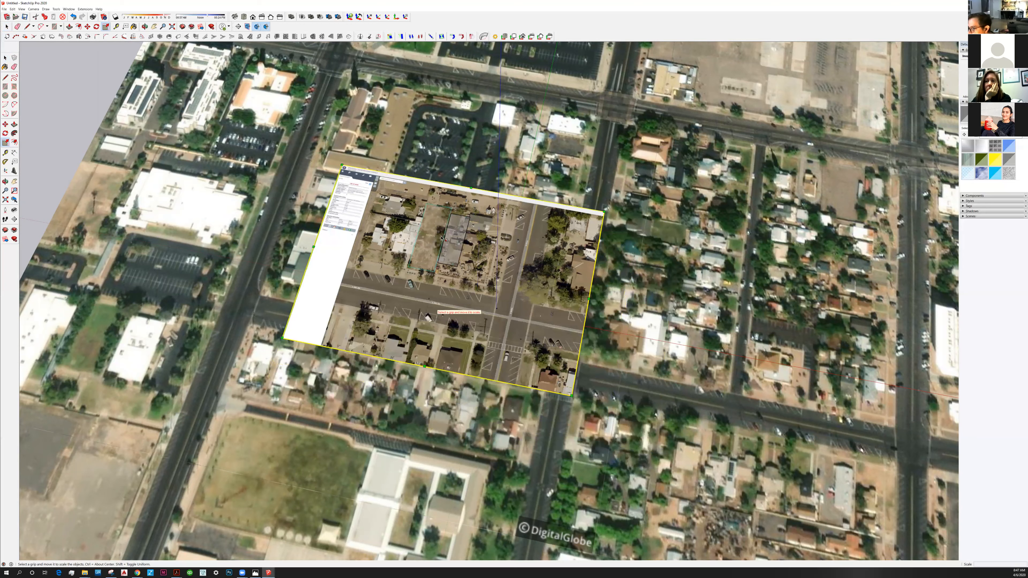
Shrink the parcel image further from its header-logo corner, then slightly from the diagonally opposite corner.
scroll(305, 146, up, 3)
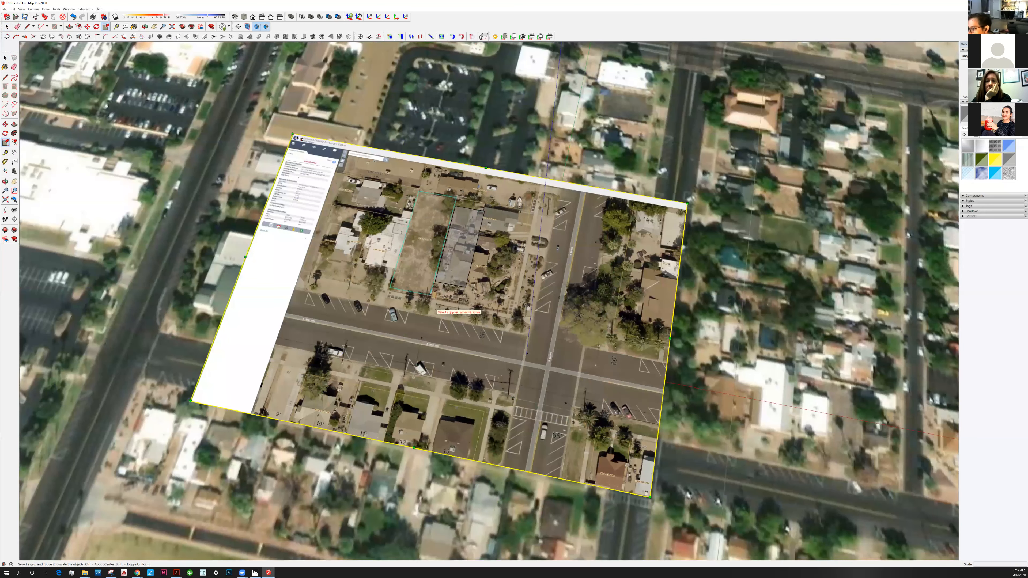
click(293, 134)
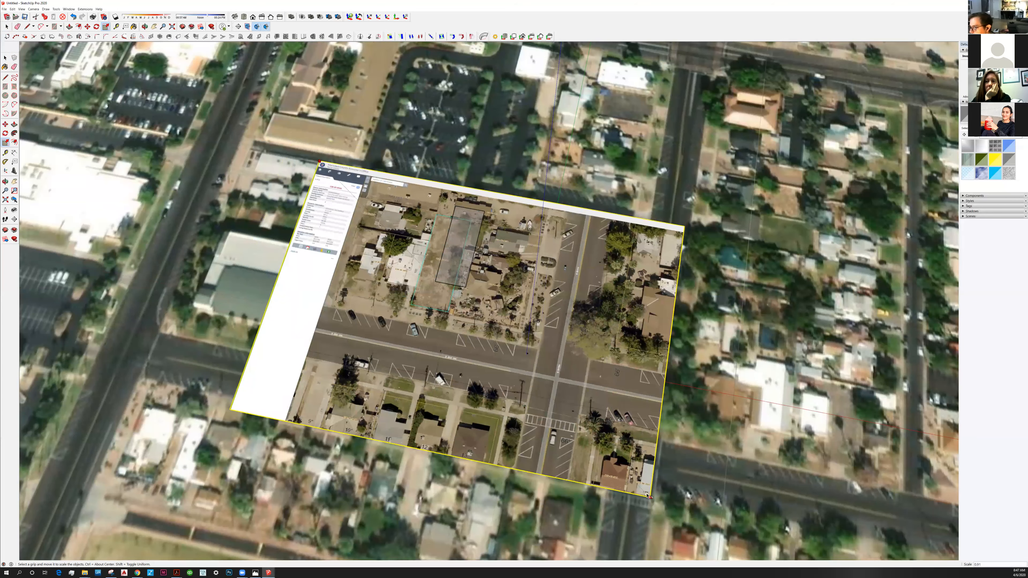
click(338, 179)
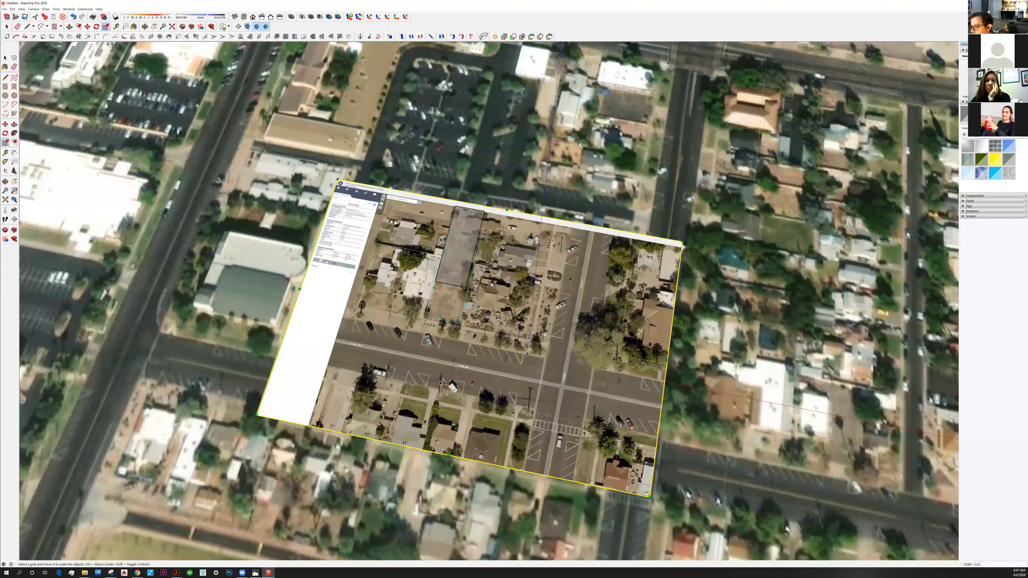
click(650, 497)
click(631, 478)
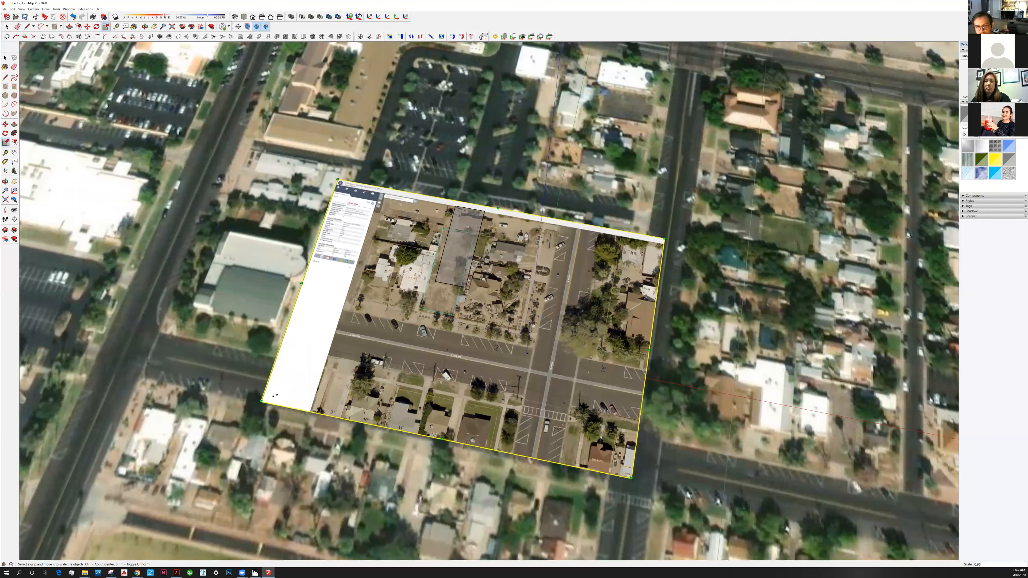
Fine-tune the parcel image's scale from its two street-side corners until the highlighted lot matches the rectangle's size.
click(259, 402)
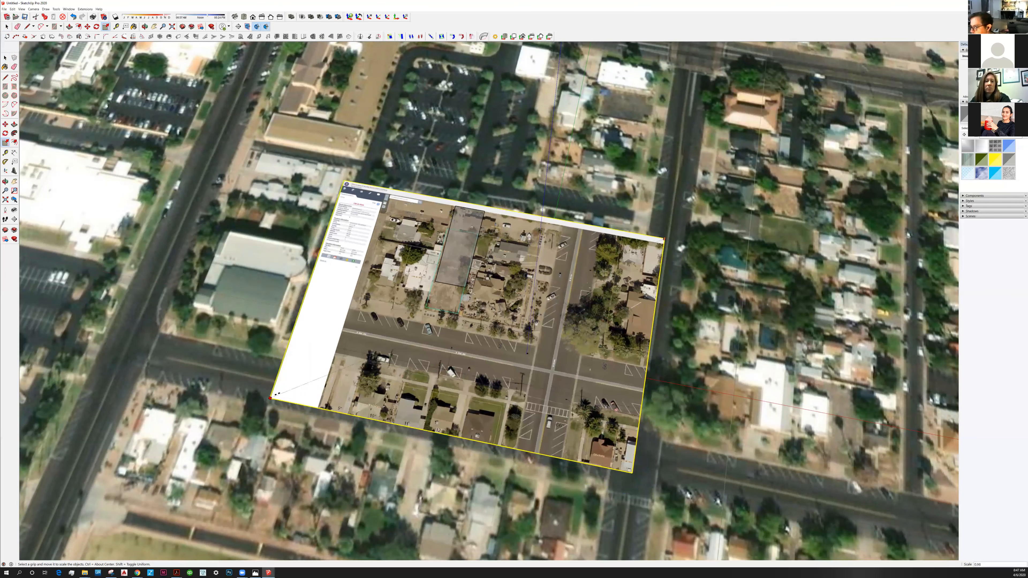
click(283, 393)
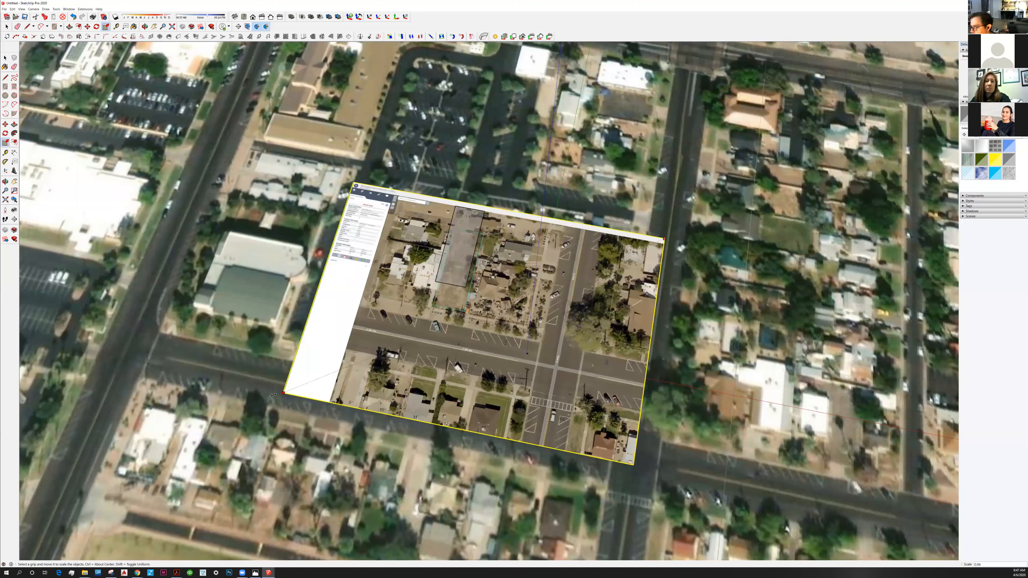
click(633, 471)
click(633, 469)
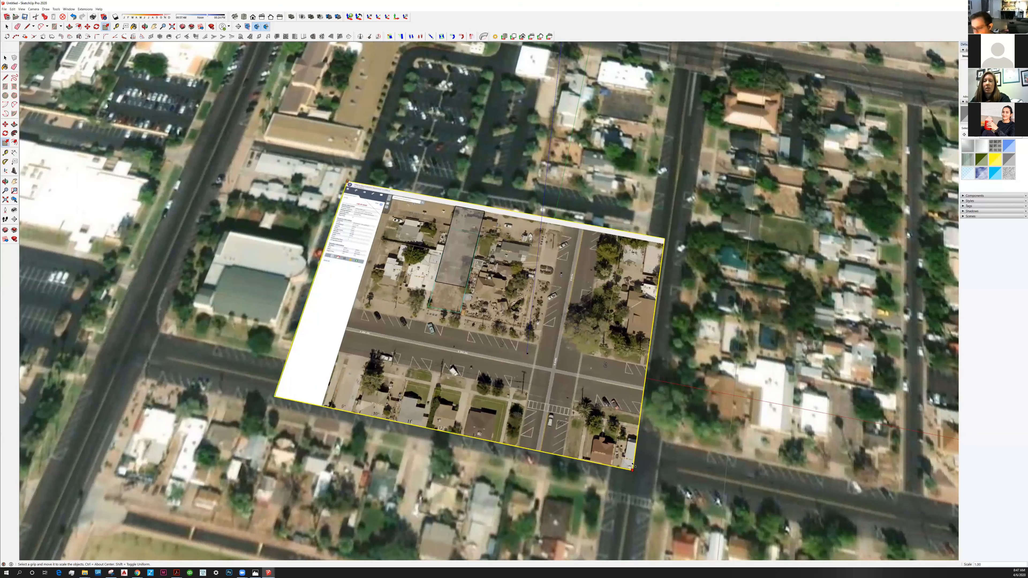
click(634, 465)
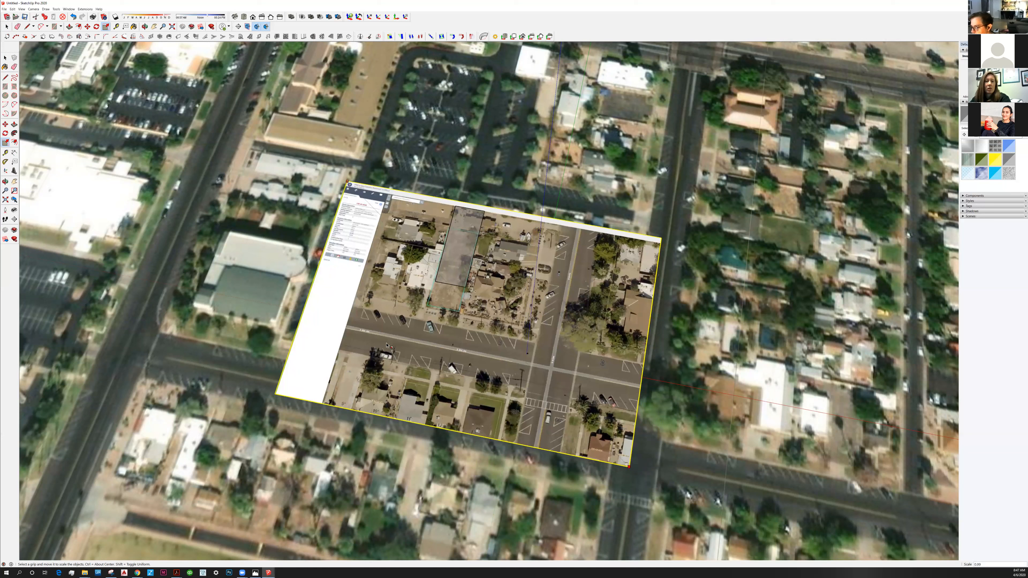
click(392, 306)
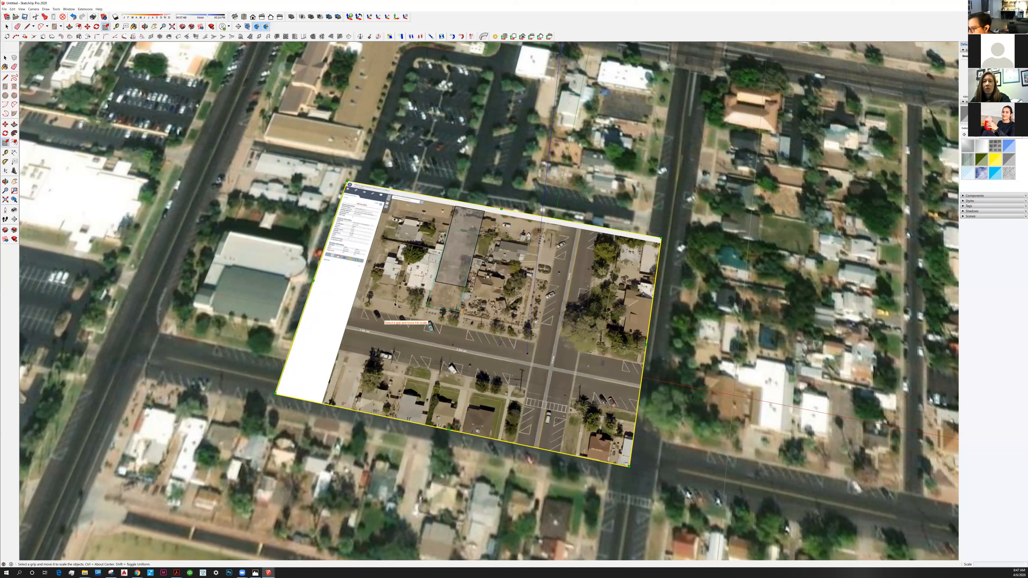
Move the parcel image so the highlighted lot outline lines up with the translucent rectangle's edges.
key(m)
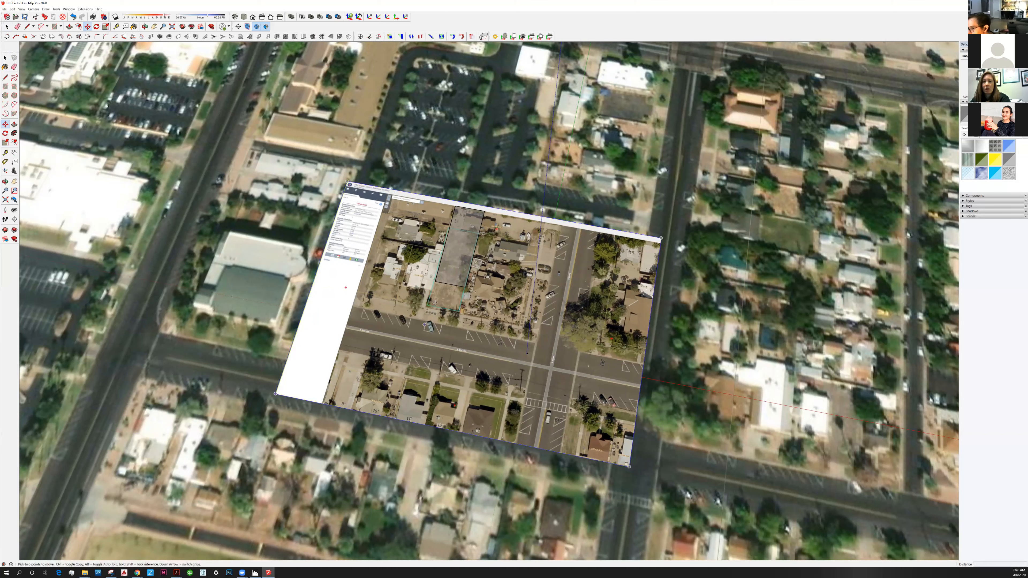
click(424, 325)
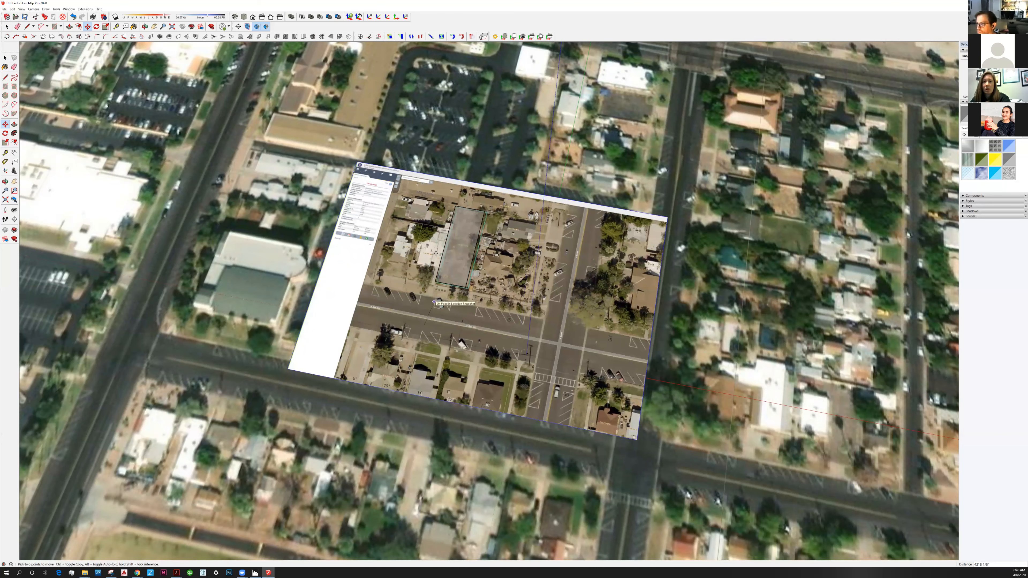
click(434, 302)
scroll(433, 282, up, 3)
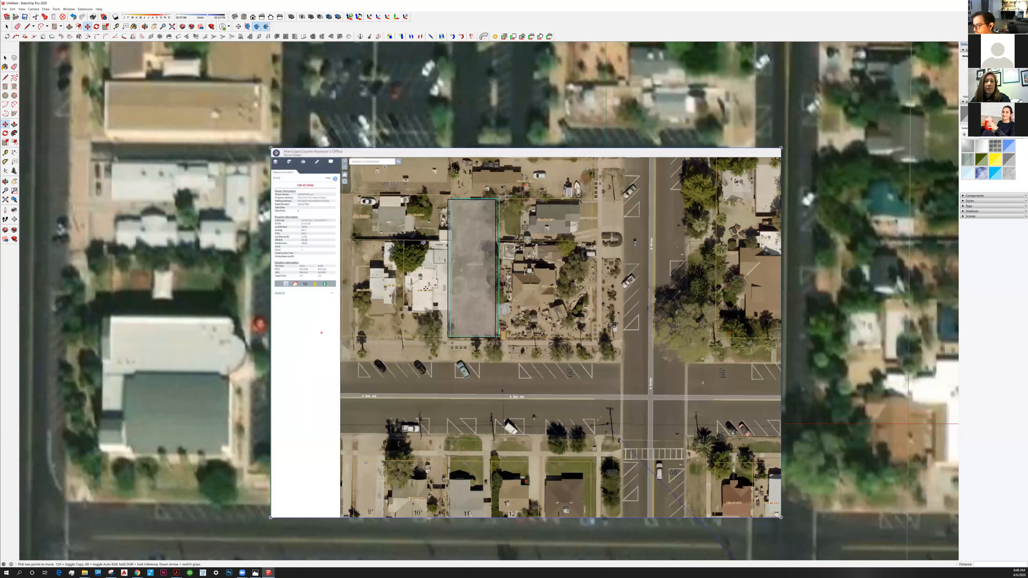
scroll(425, 288, up, 3)
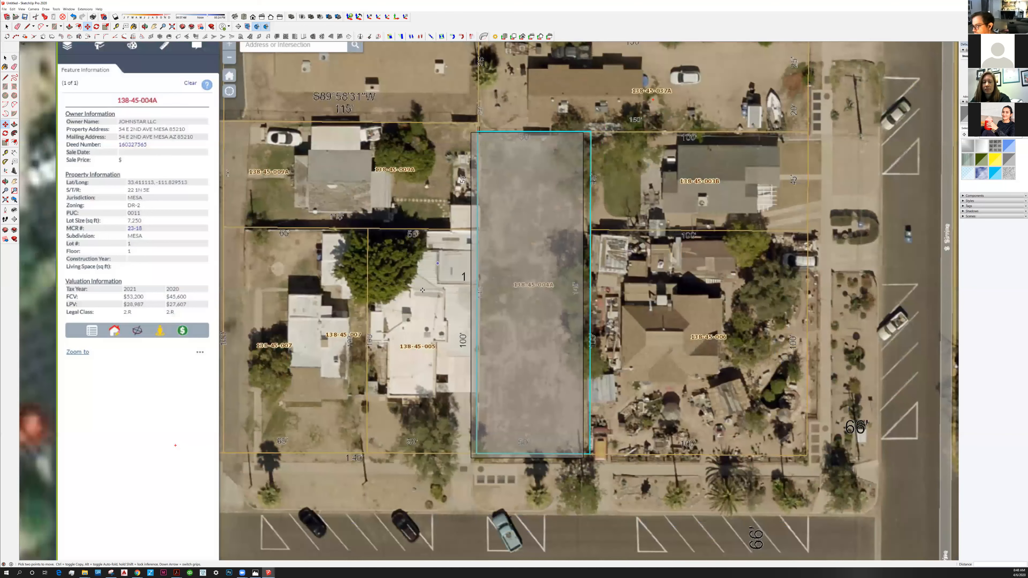
click(429, 290)
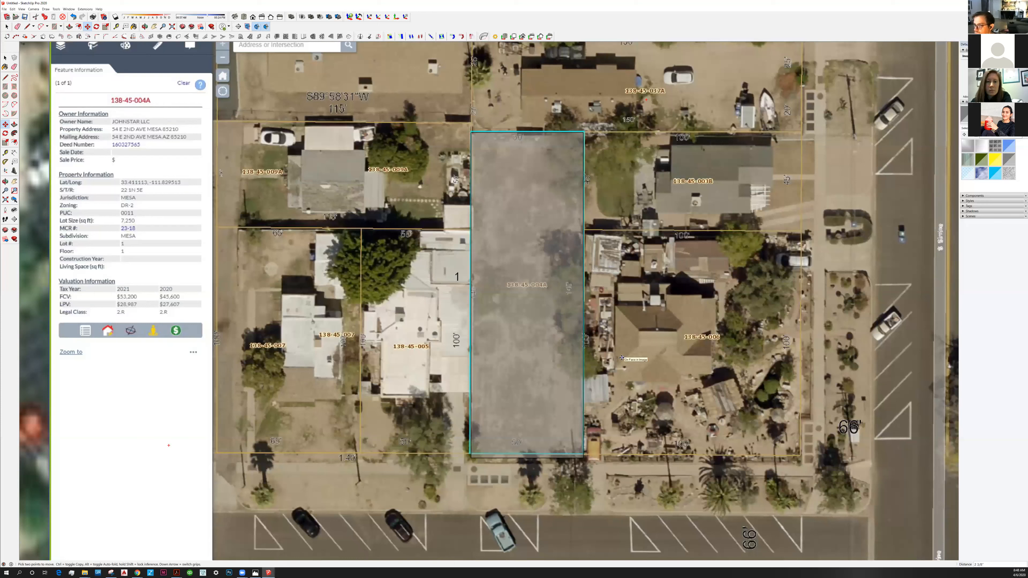
Place the shifted parcel image with its vacant lot fitted inside the translucent rectangle's outline.
click(603, 306)
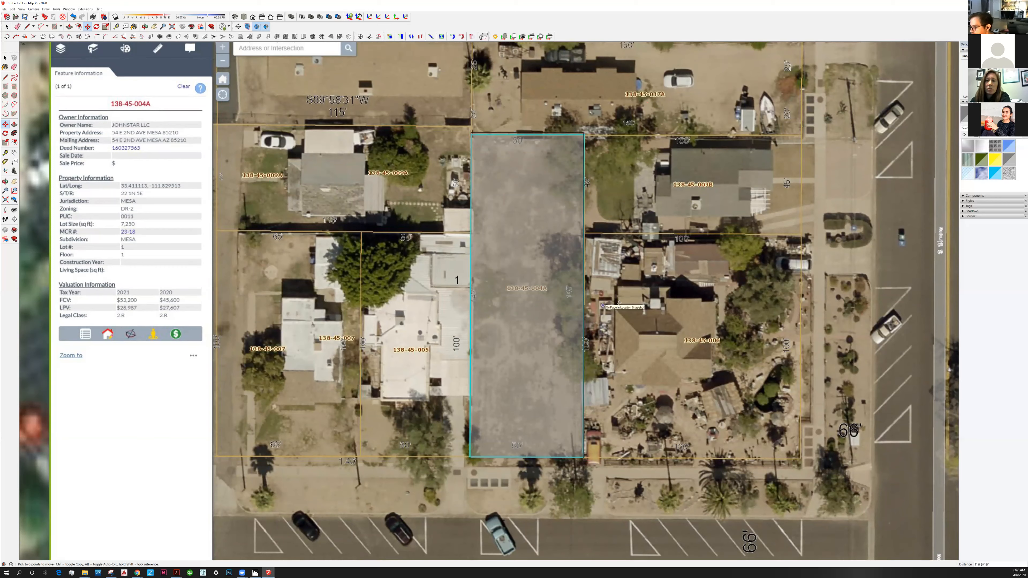
scroll(619, 303, down, 1)
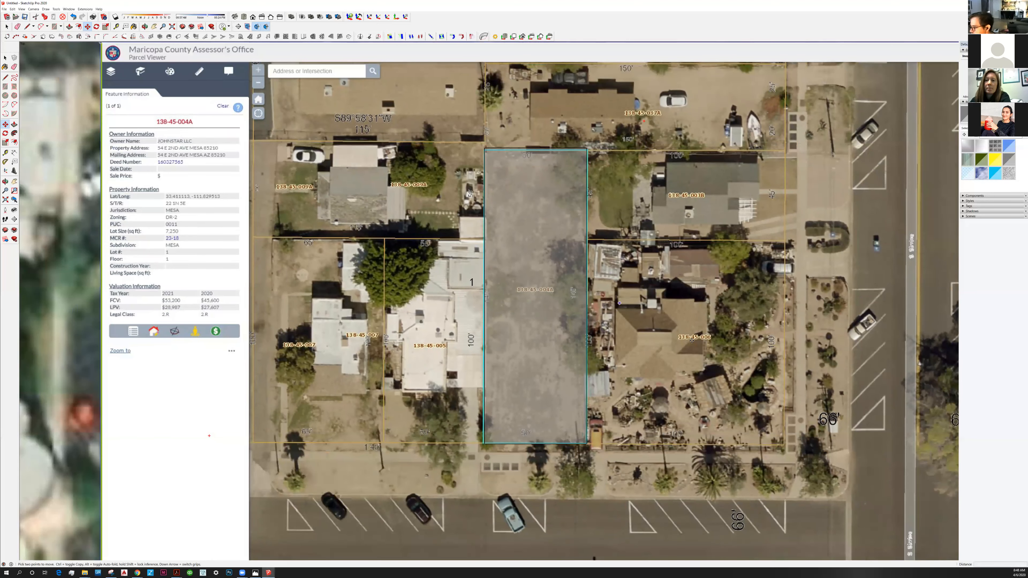
scroll(464, 230, down, 8)
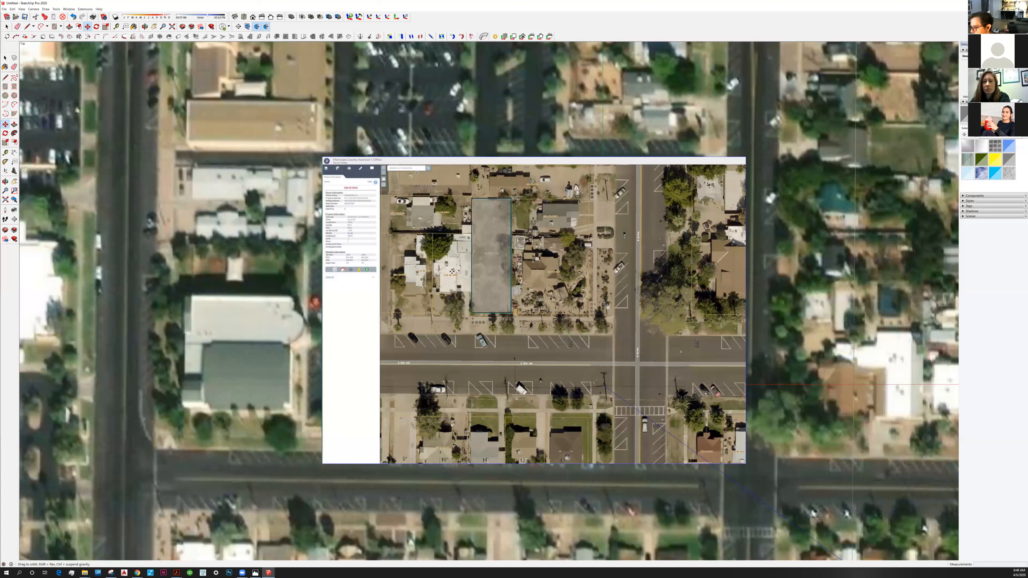
Select the parcel image together with the translucent rectangle and move both over the matching street intersection of the location snapshot.
shift+middle_drag(452, 271, 431, 264)
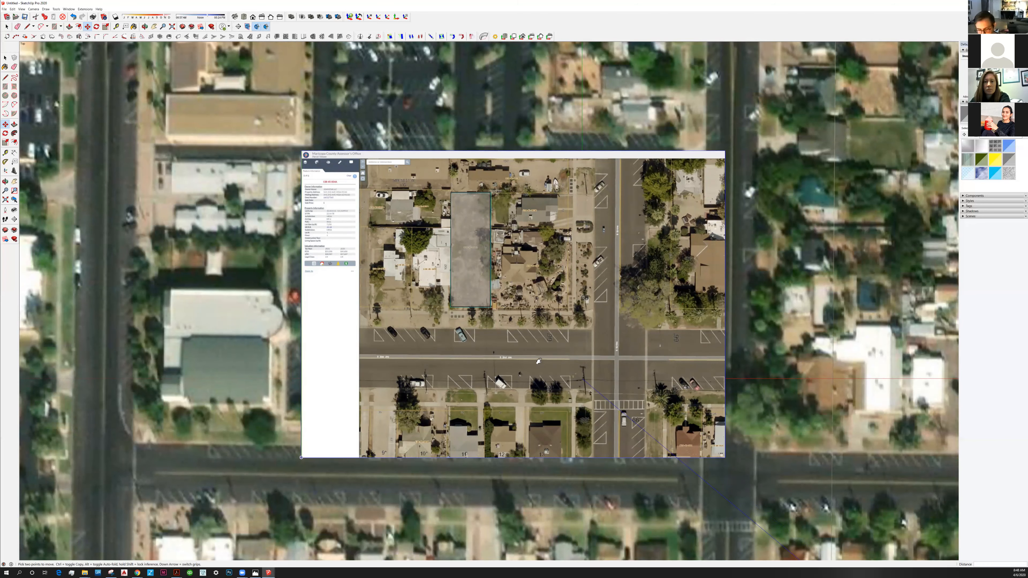
shift+middle_drag(539, 315, 469, 285)
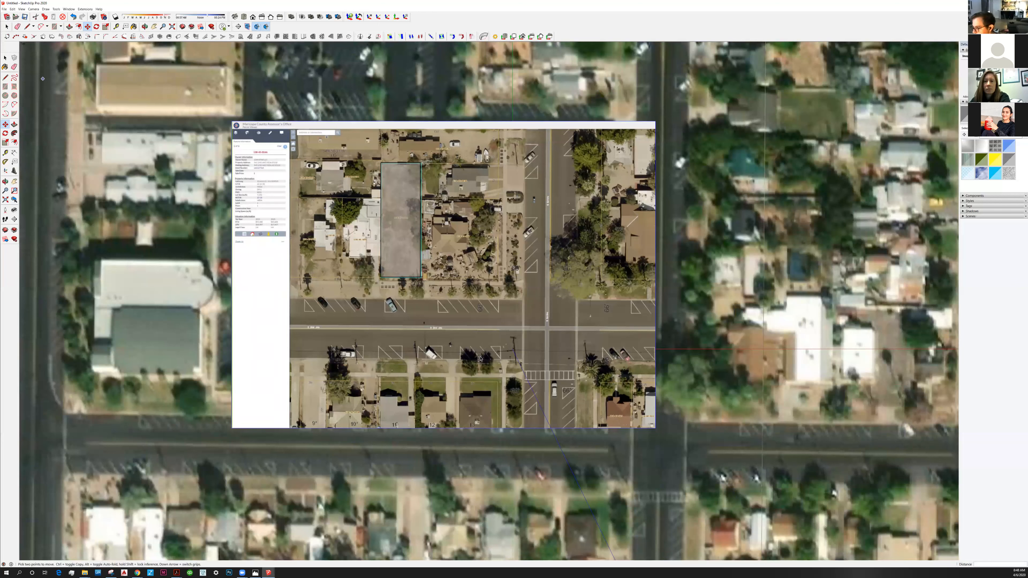
key(space)
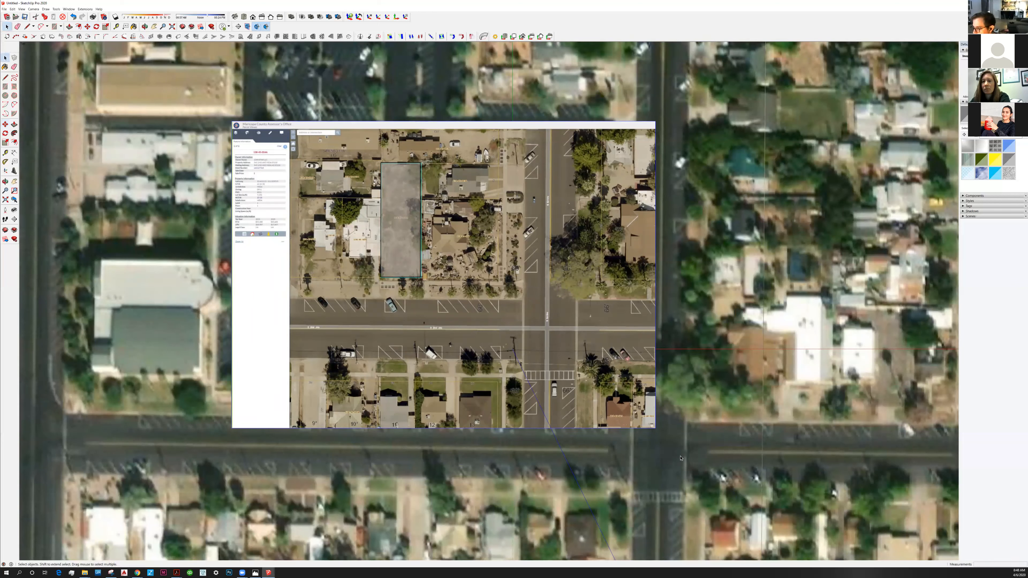
shift+drag(249, 142, 628, 399)
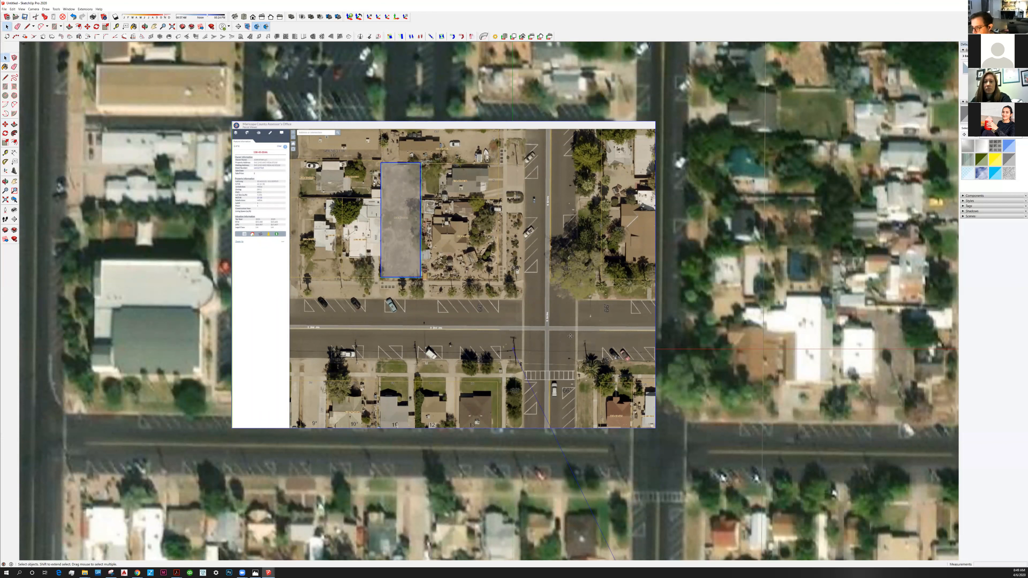
key(m)
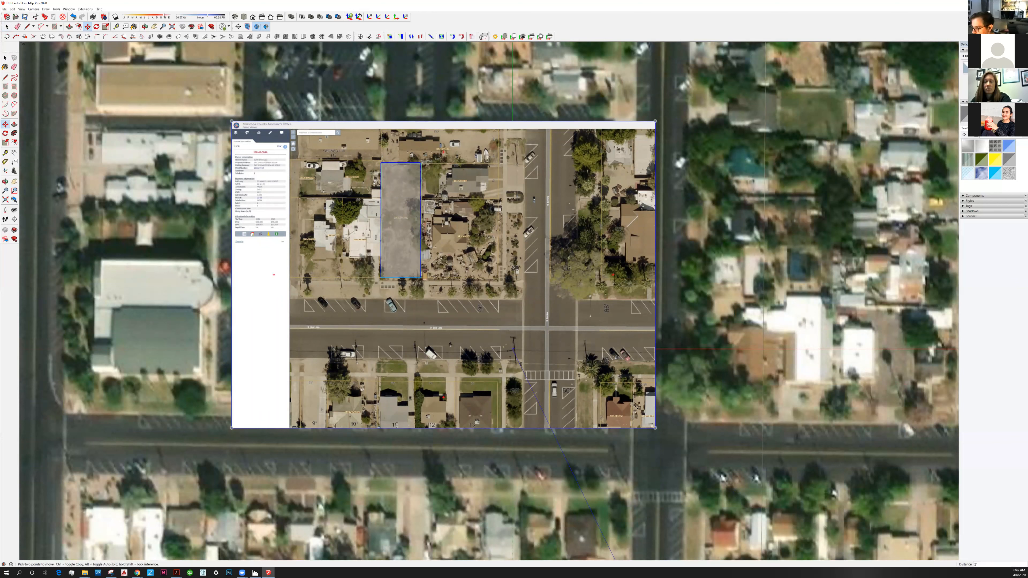
click(561, 333)
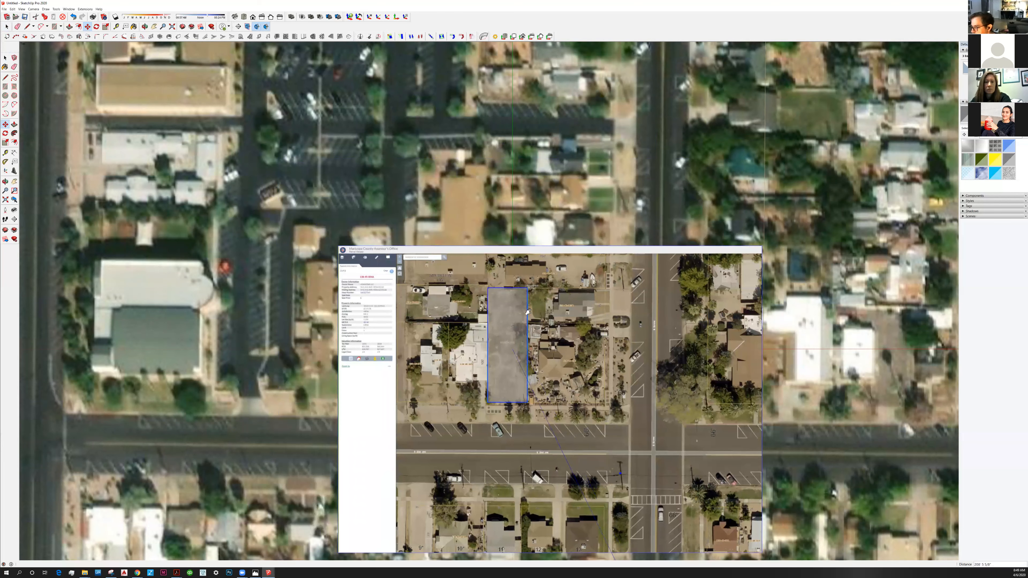
shift+middle_drag(606, 462, 464, 316)
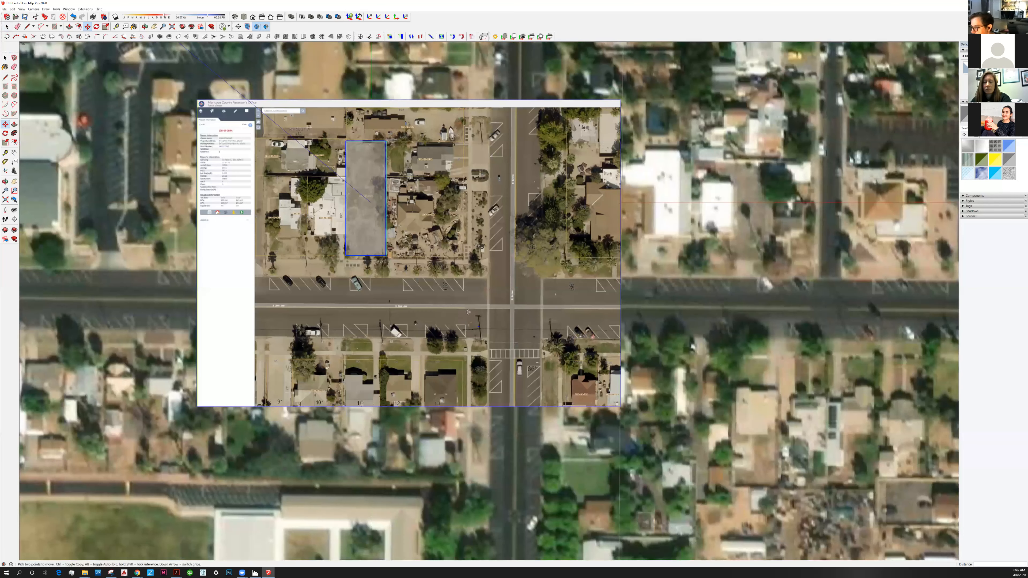
Fine-tune the position of the parcel image and rectangle so their streets line up with the streets of the location snapshot.
click(464, 313)
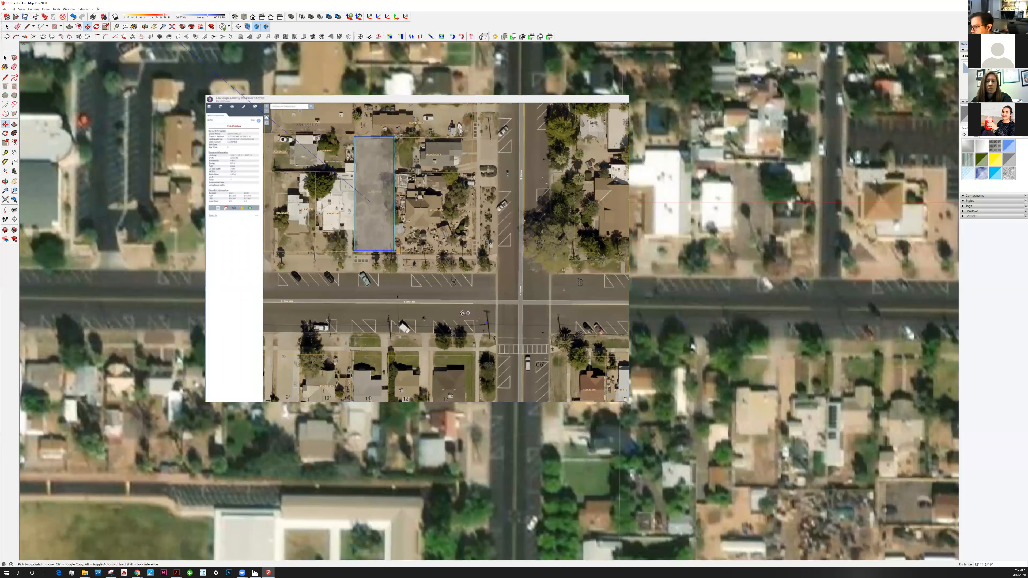
text(5)
key(Return)
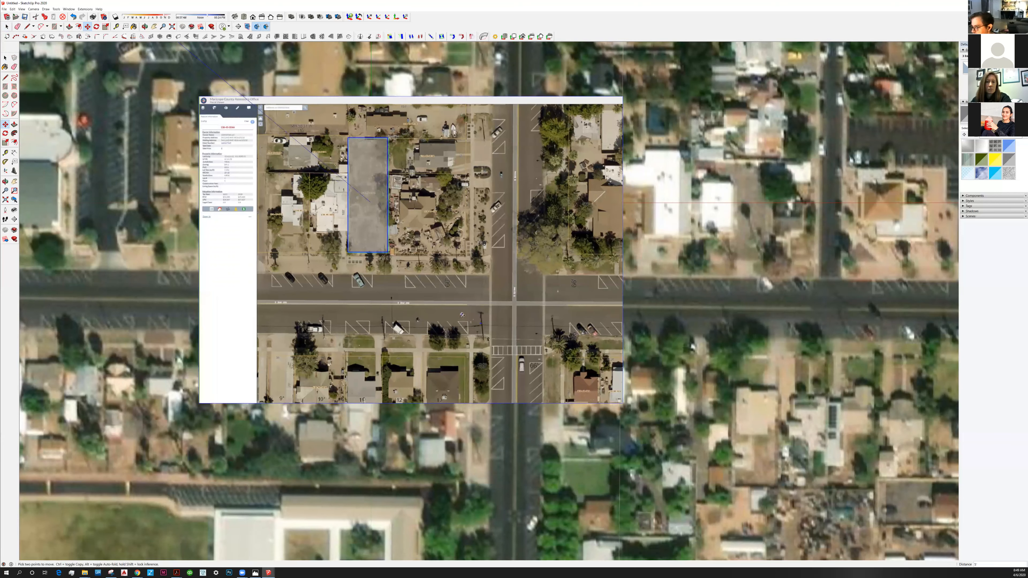
text(5)
key(Return)
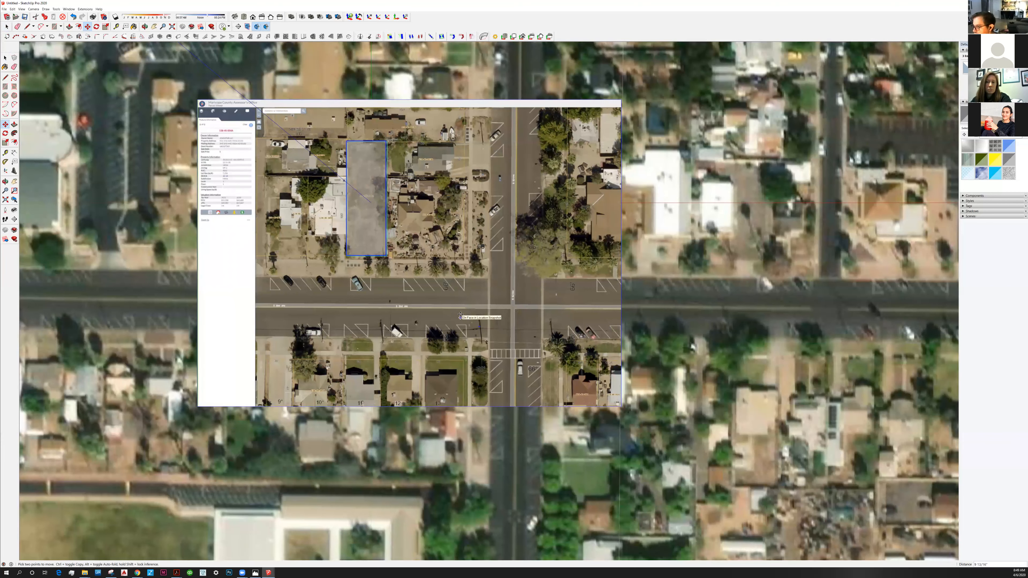
text(5)
key(Return)
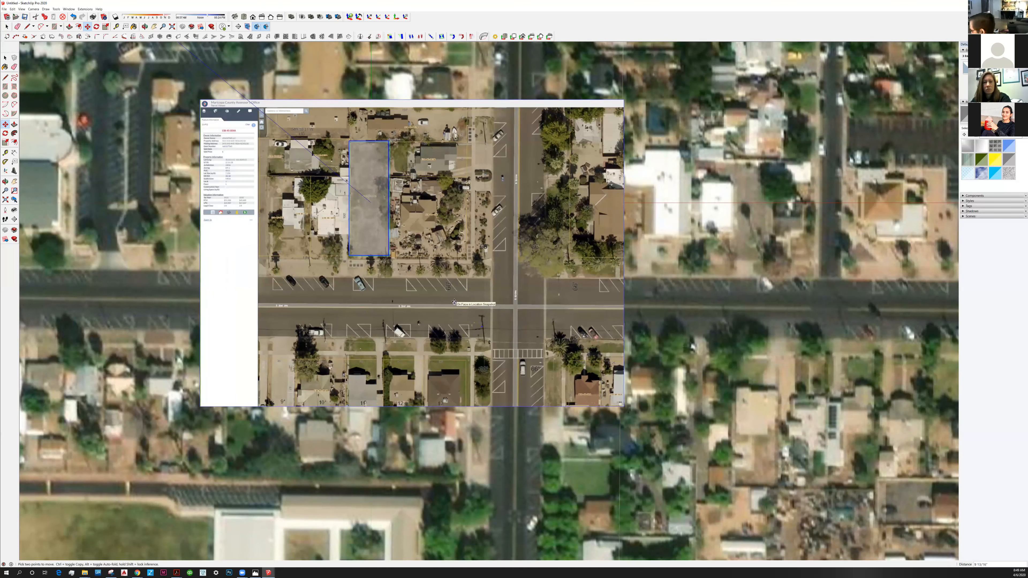
click(455, 303)
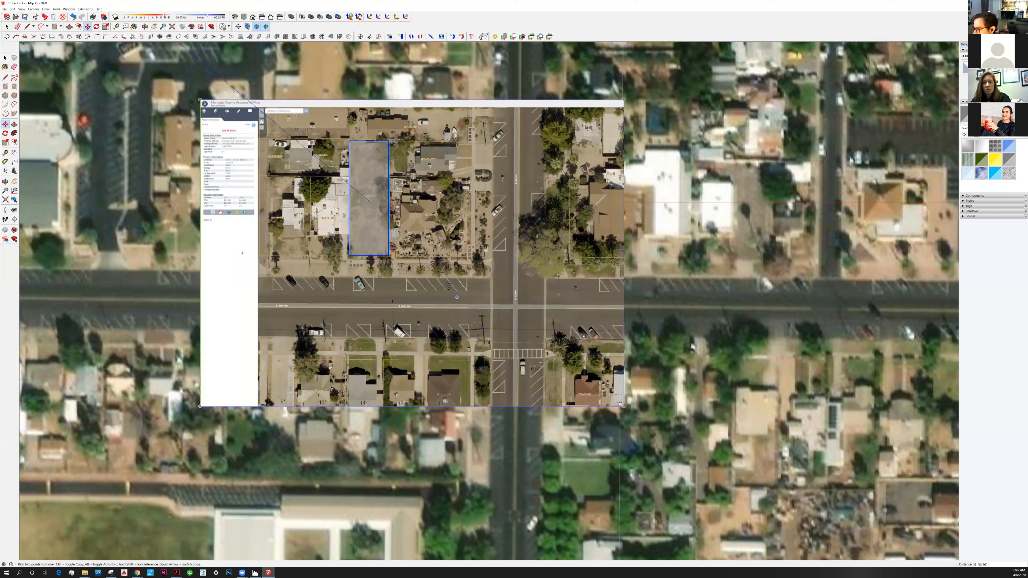
scroll(516, 335, up, 2)
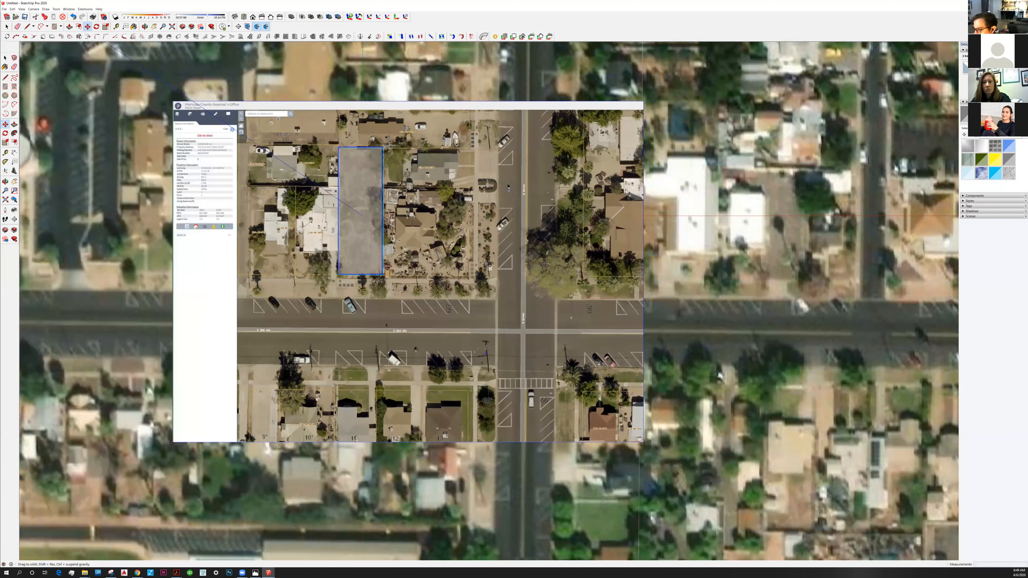
shift+middle_drag(486, 347, 492, 369)
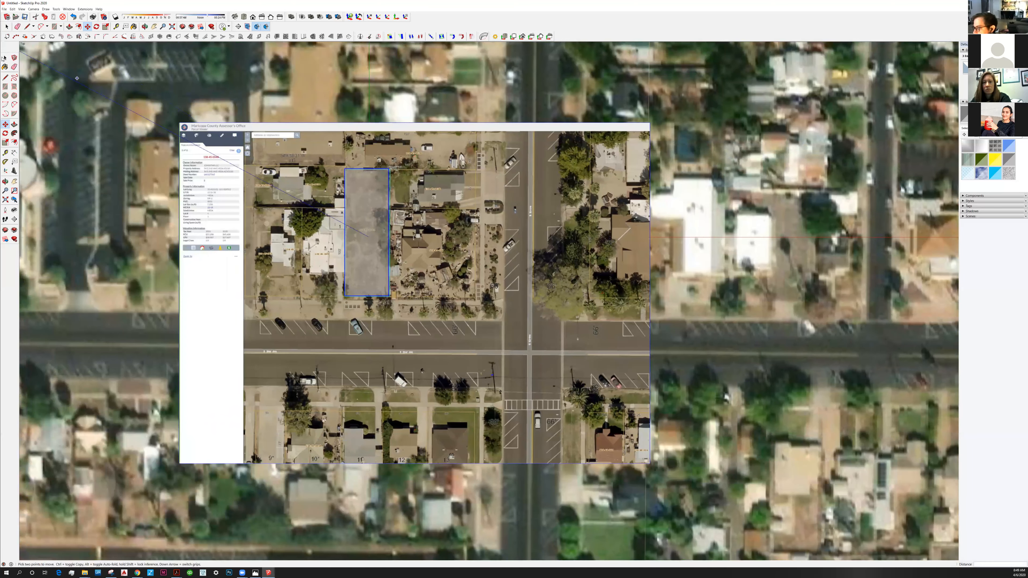
Select only the parcel image and scale it down slightly and uniformly from the corner diagonally opposite its header logo.
key(space)
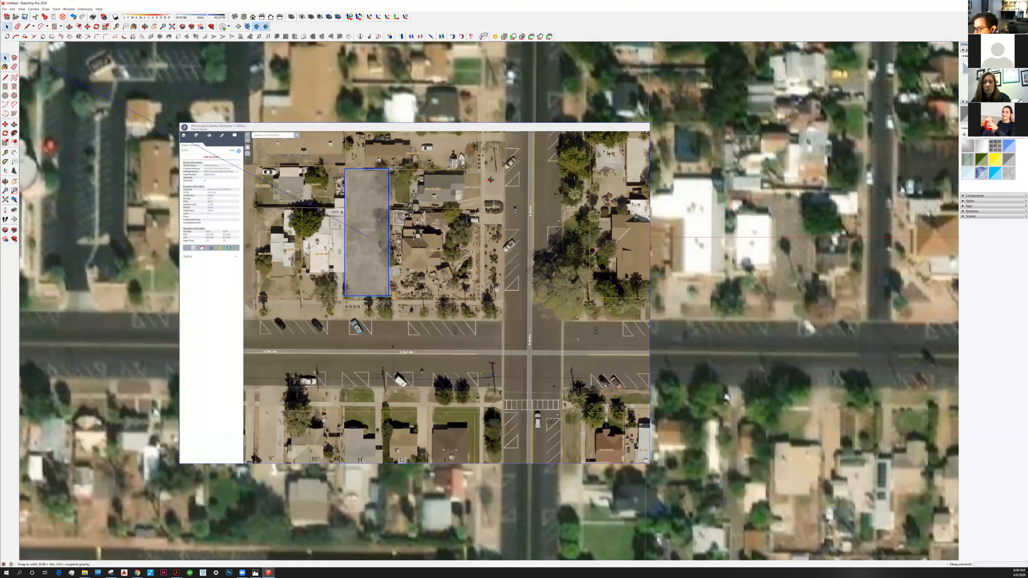
middle_drag(377, 176, 287, 177)
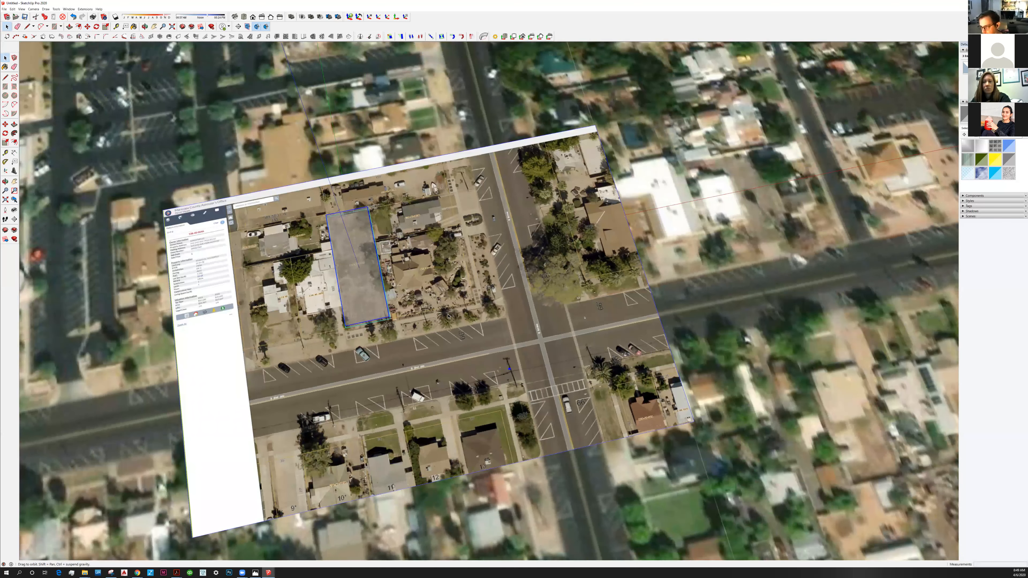
middle_drag(459, 339, 440, 313)
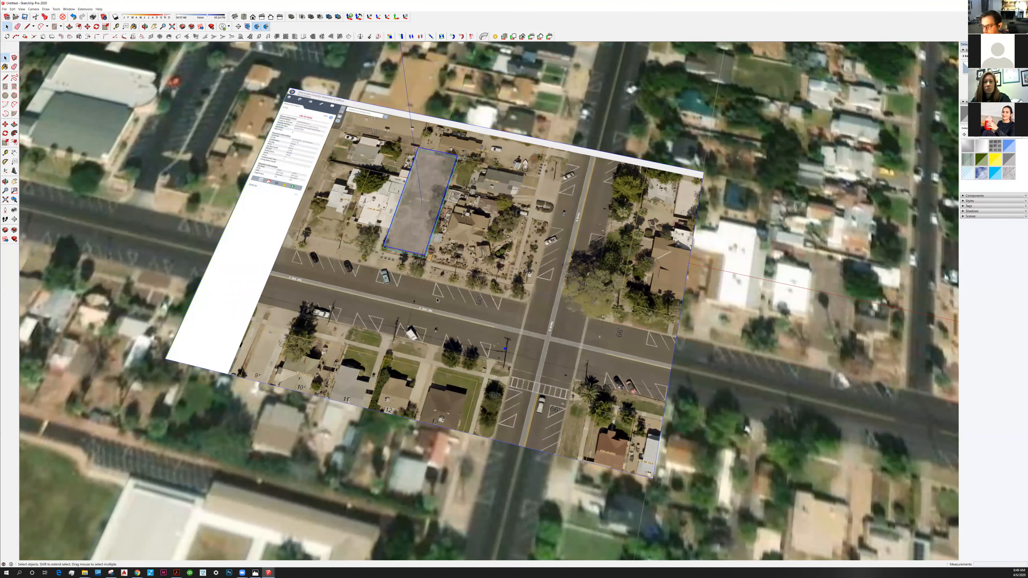
middle_drag(437, 310, 436, 309)
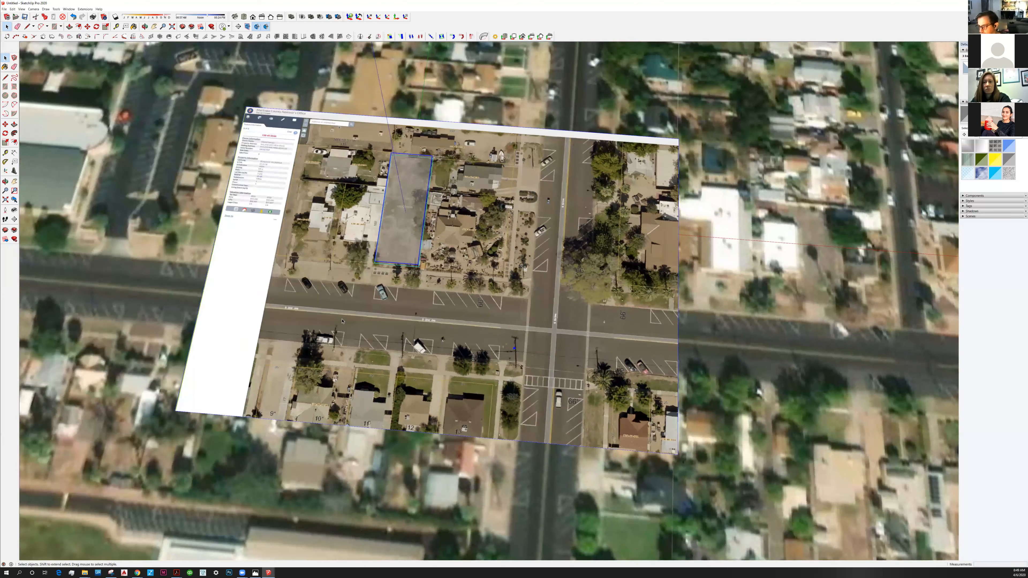
click(261, 302)
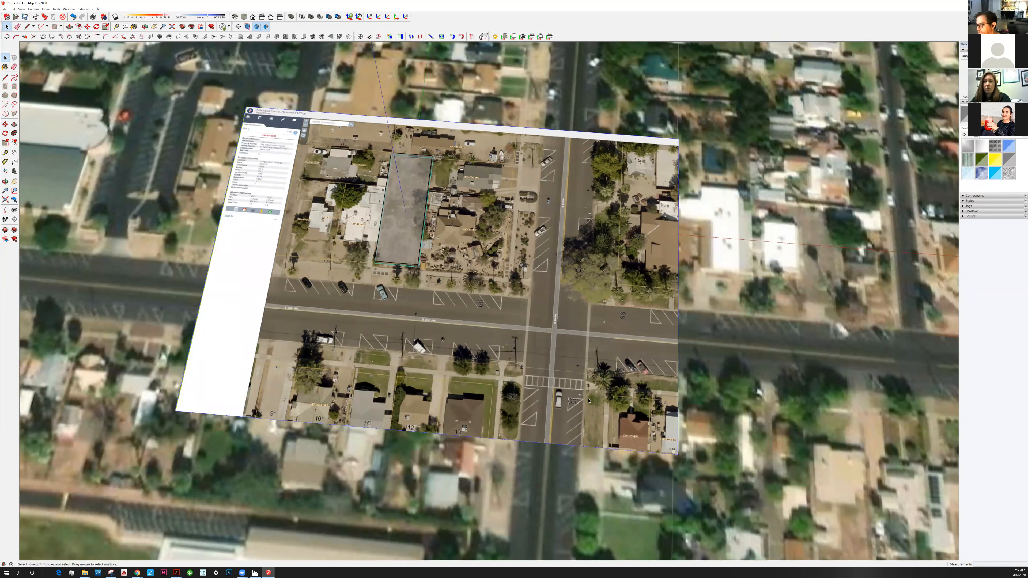
click(5, 142)
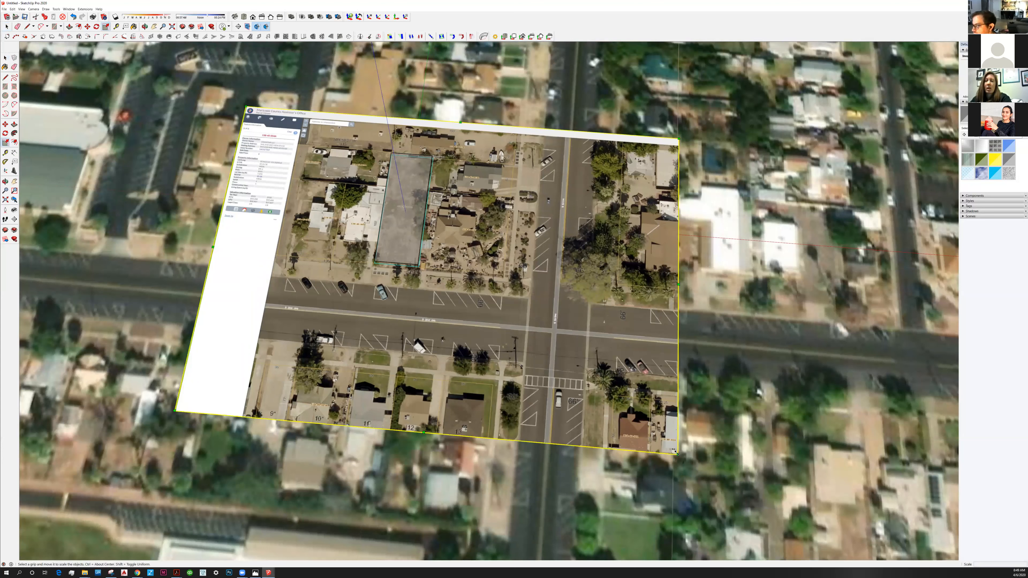
click(678, 454)
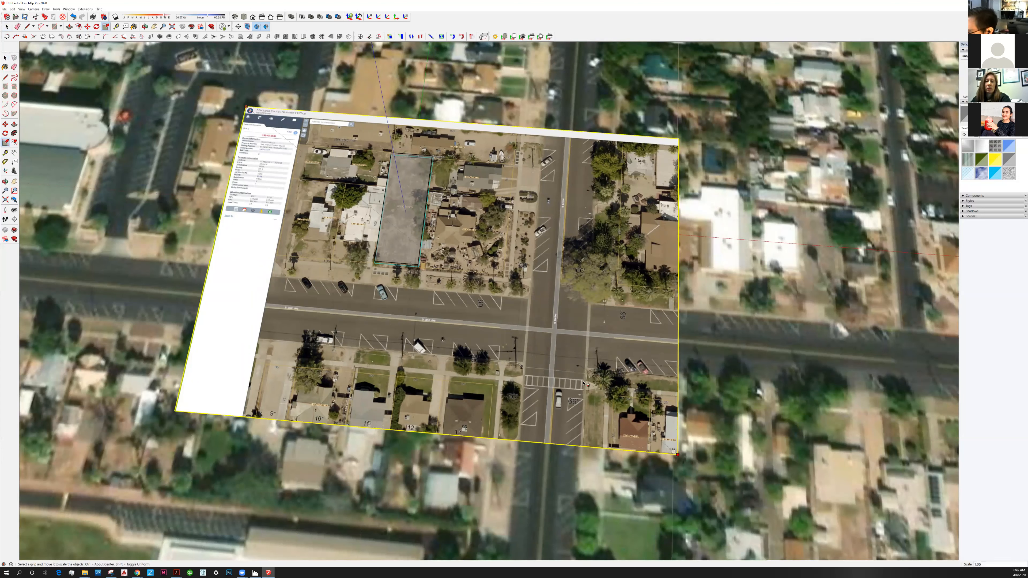
key(Escape)
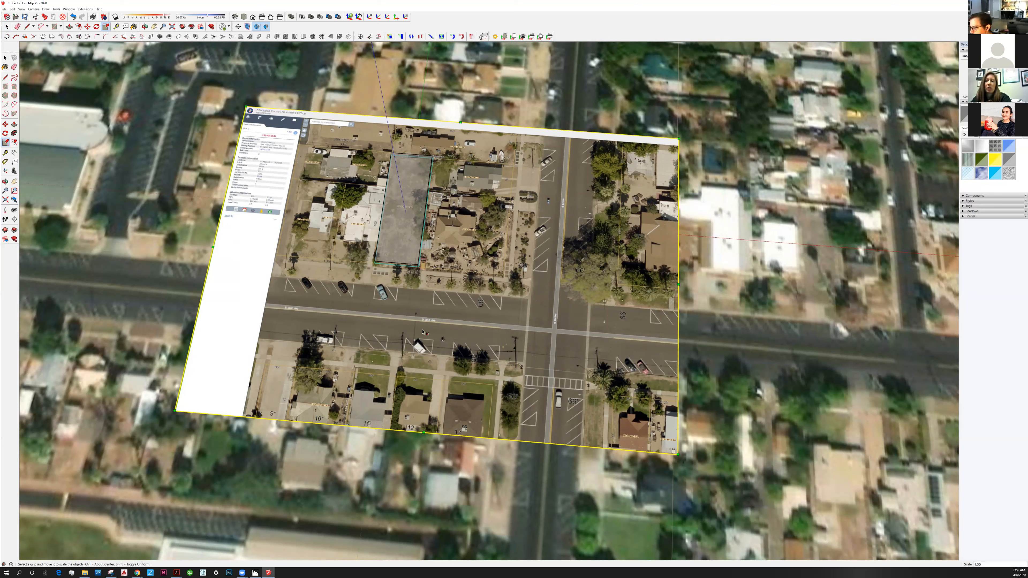
key(t)
scroll(431, 317, up, 2)
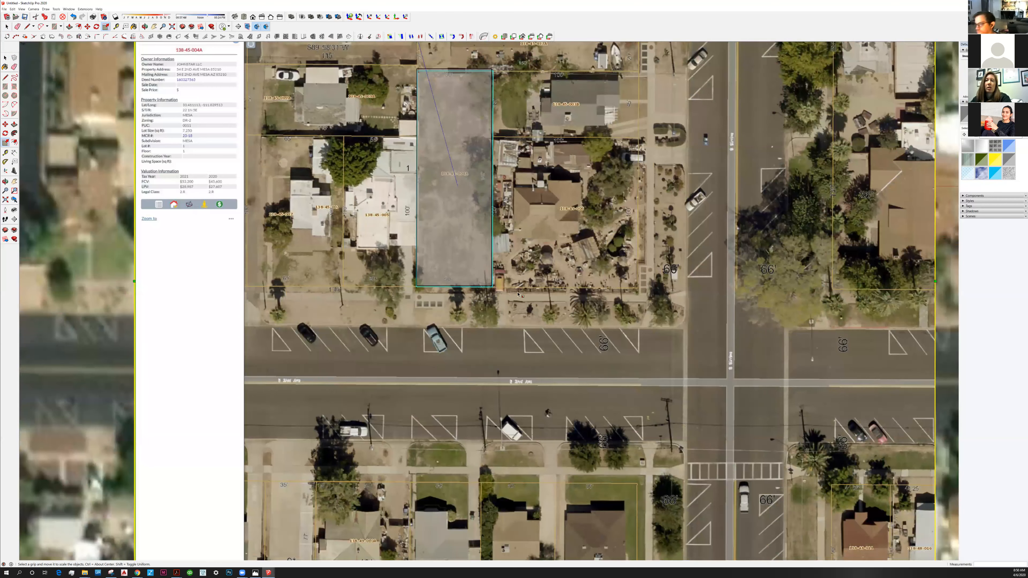
scroll(518, 295, down, 2)
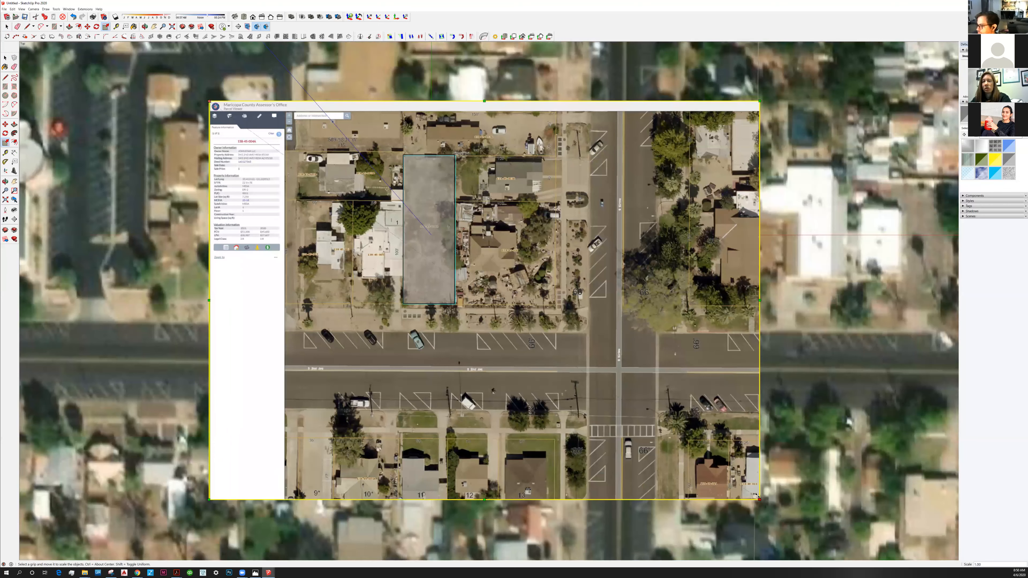
Shift the rescaled parcel image sideways until its highlighted lot sits centred on the translucent rectangle again.
key(m)
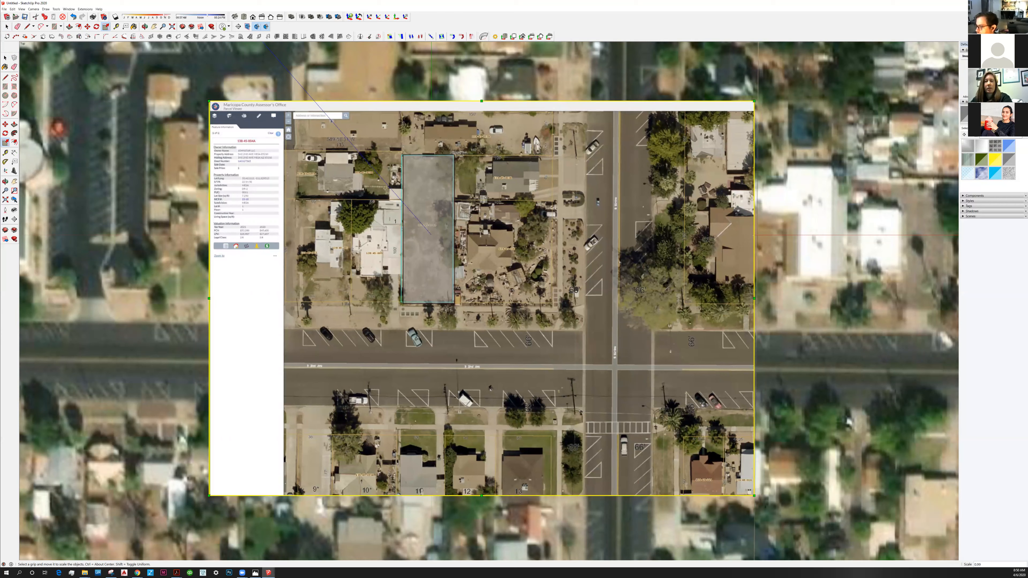
click(418, 324)
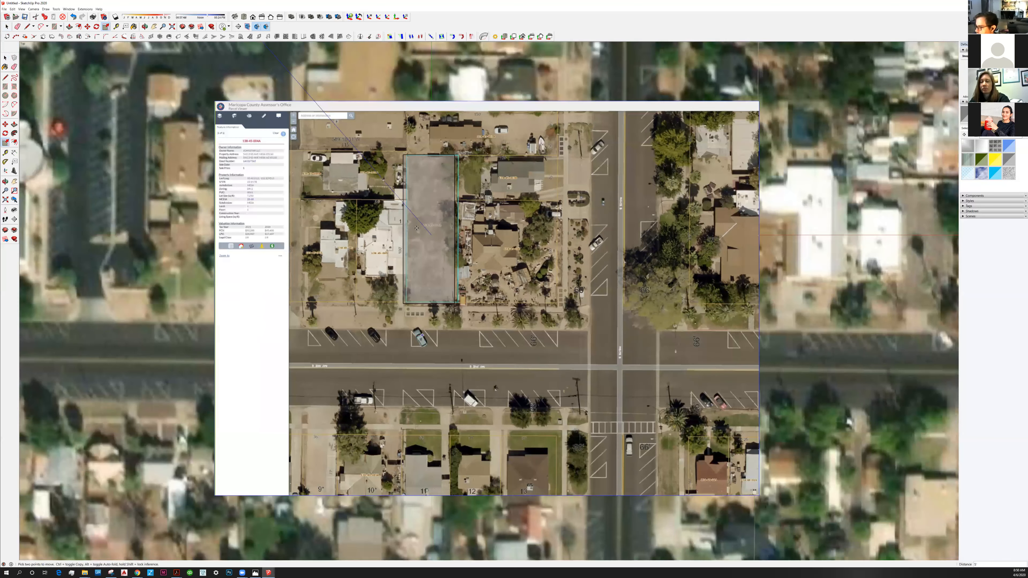
click(419, 323)
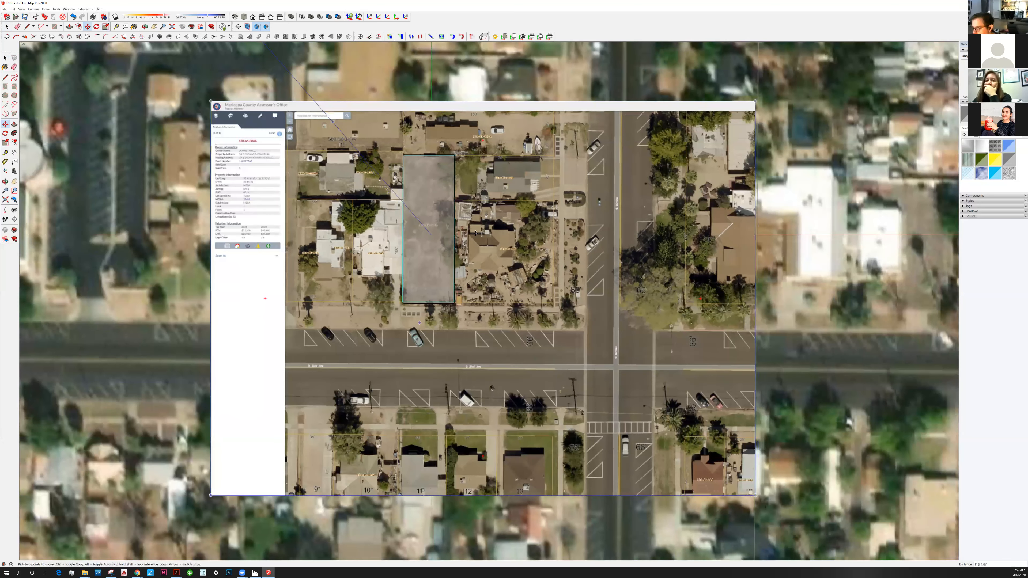
scroll(433, 193, up, 3)
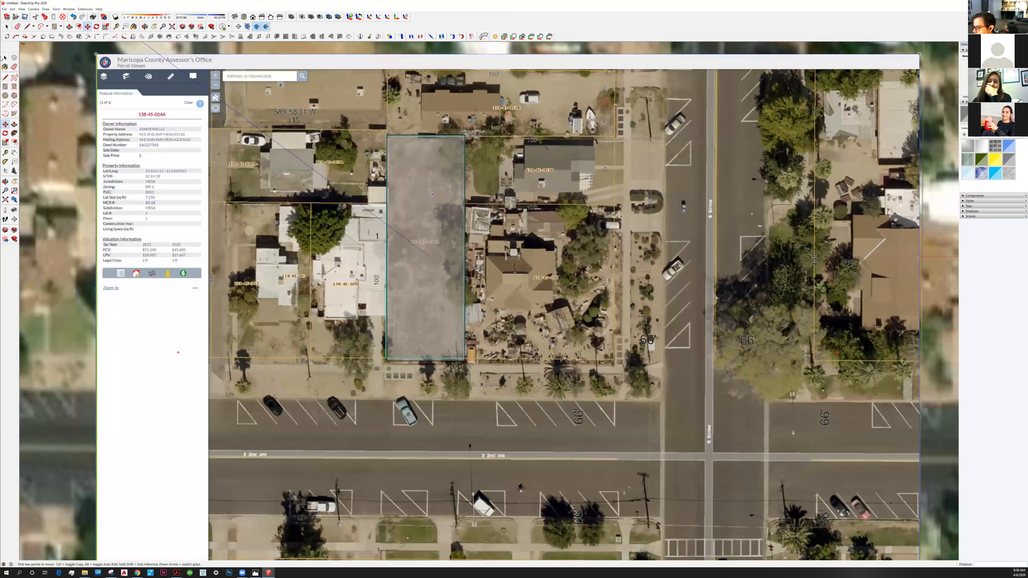
click(4, 58)
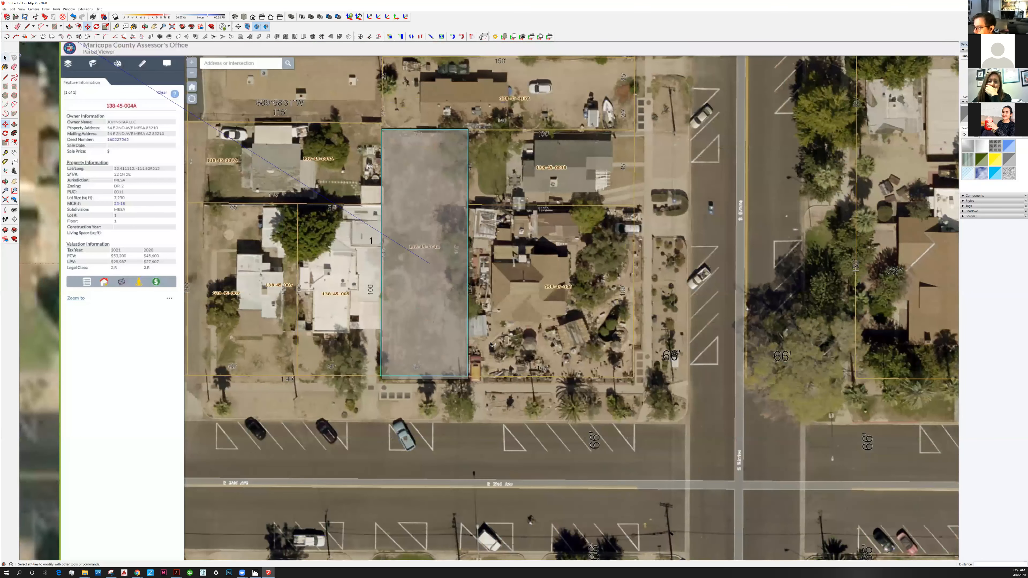
Add a new tag named Maricopa Map to the model's tag list.
scroll(491, 344, down, 2)
scroll(495, 292, down, 2)
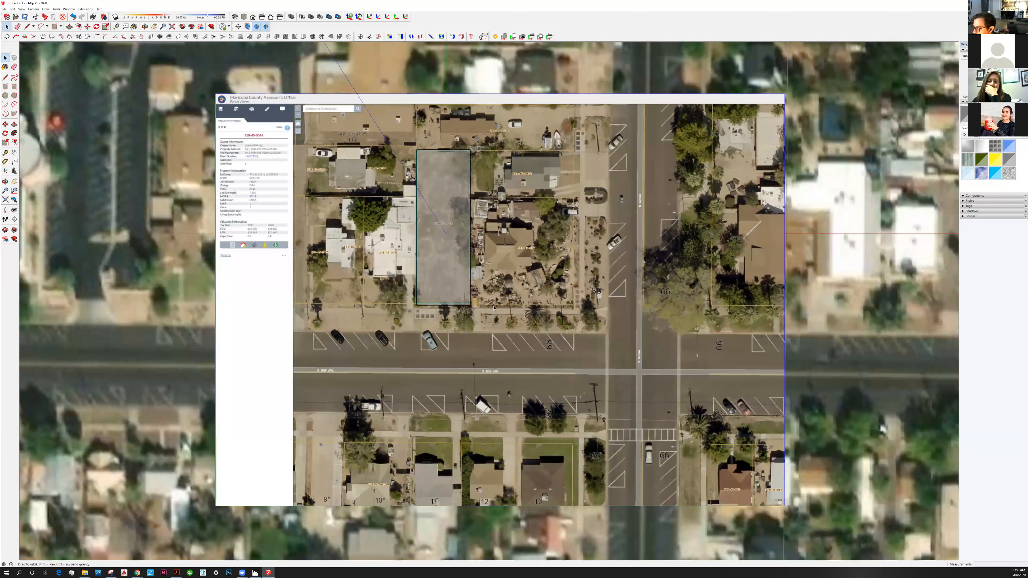
shift+middle_drag(486, 318, 487, 309)
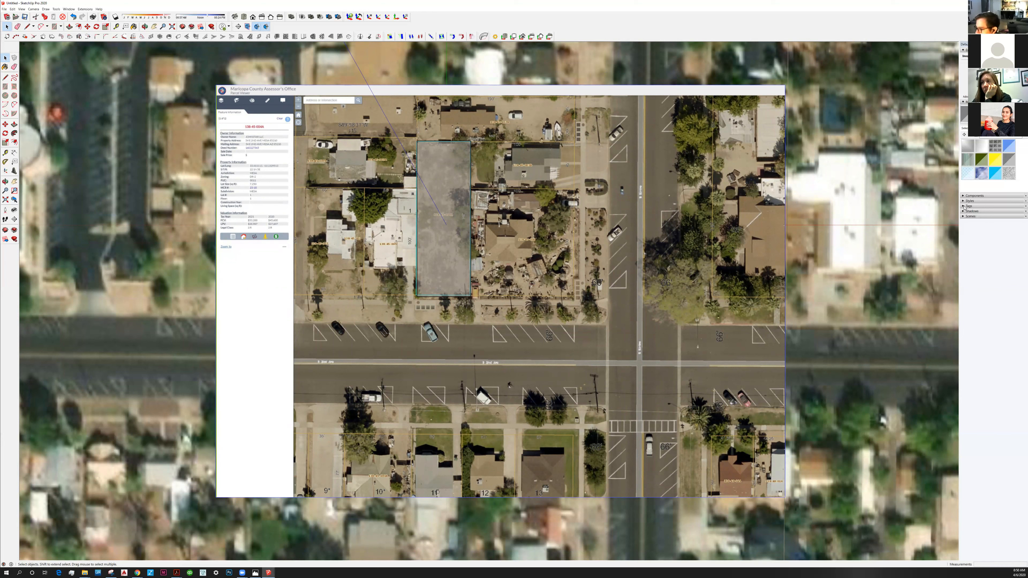
click(969, 206)
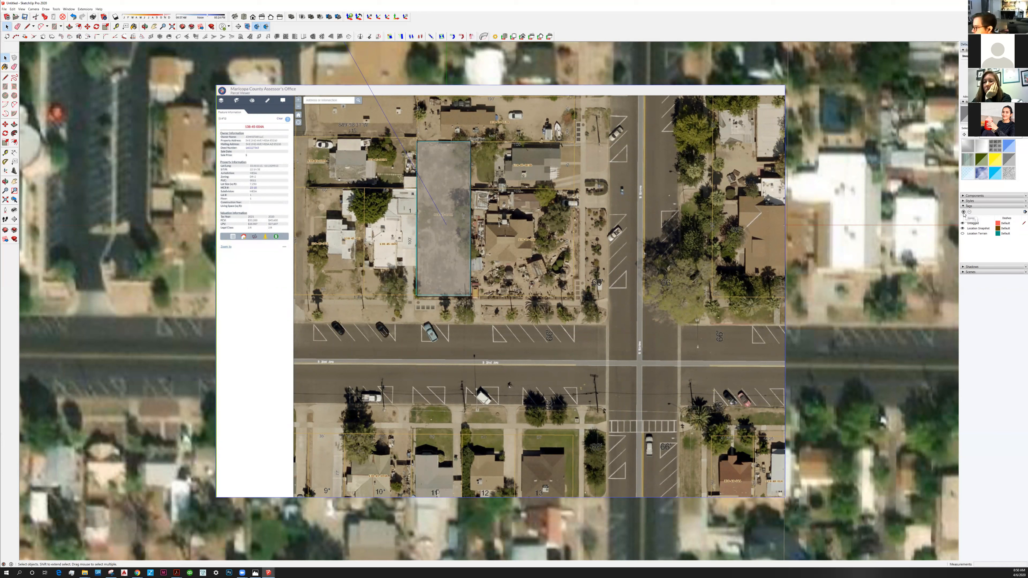
click(964, 212)
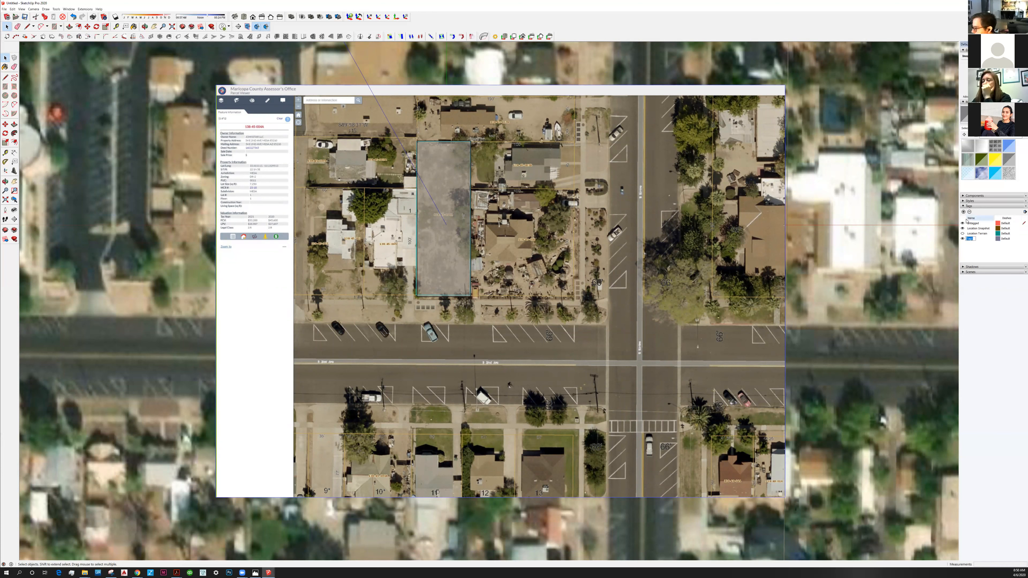
text(Maricopa Map)
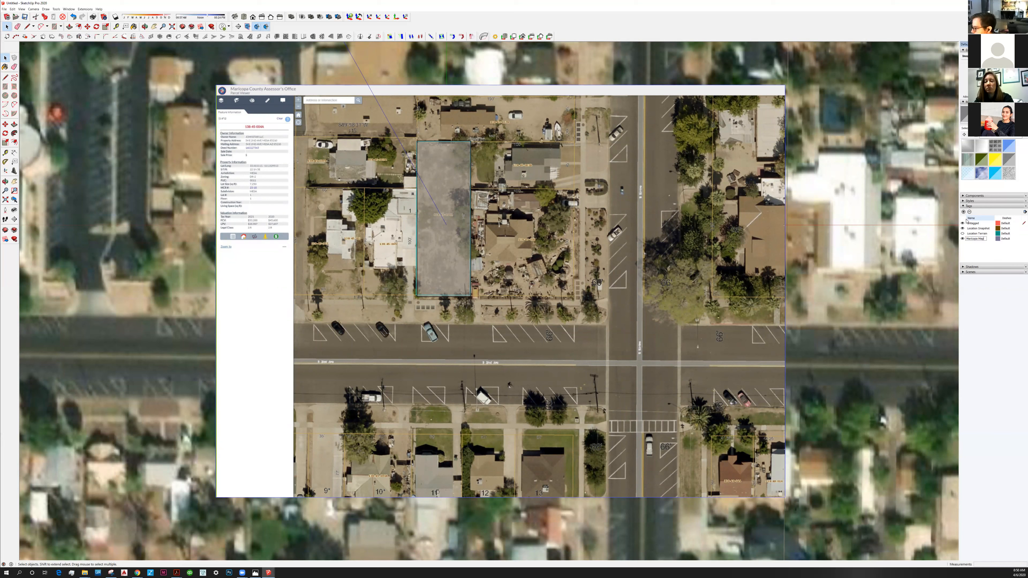
key(Return)
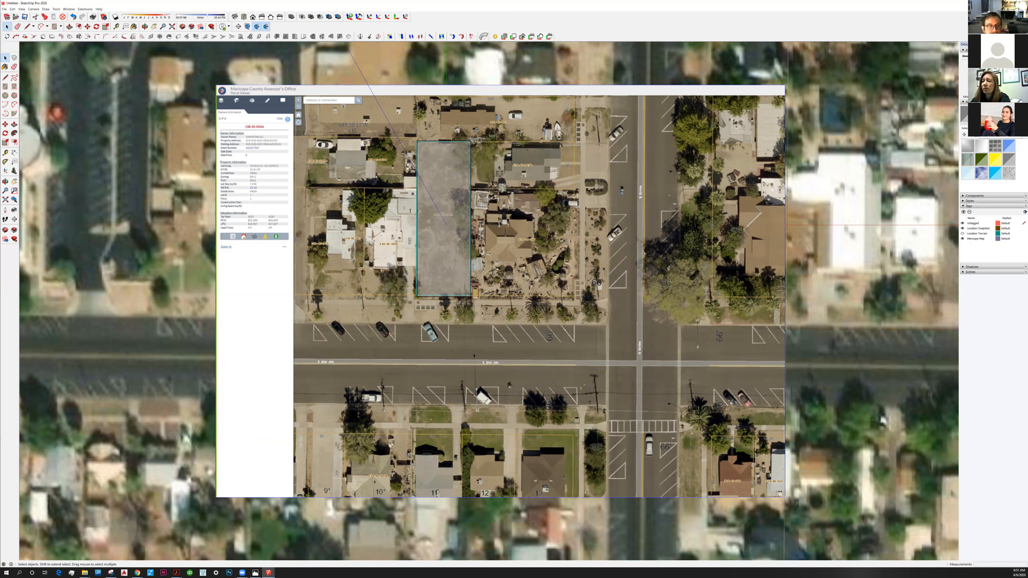
Assign the parcel image to the Maricopa Map tag and check it by hiding and reshowing that tag.
click(964, 51)
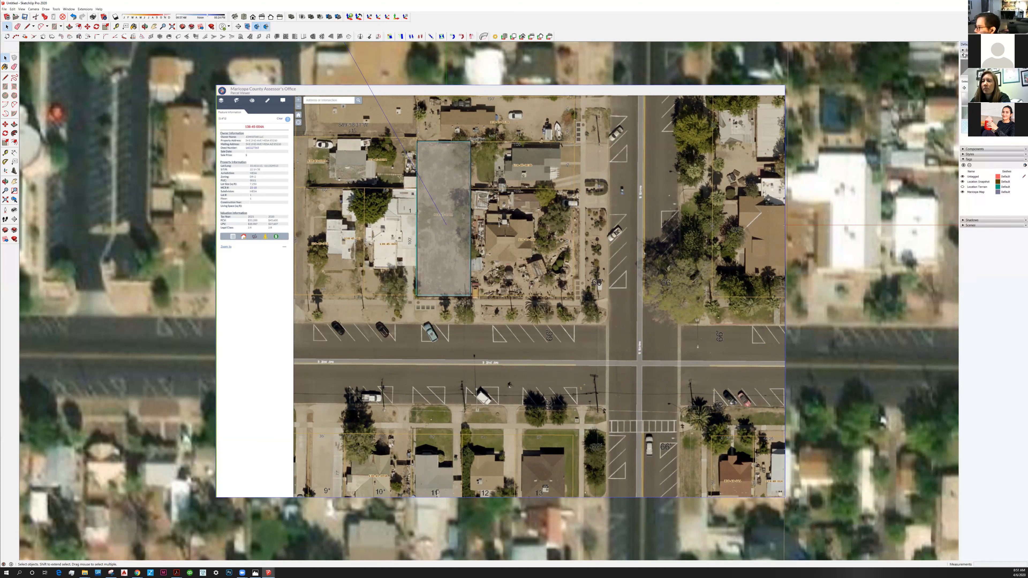
click(965, 50)
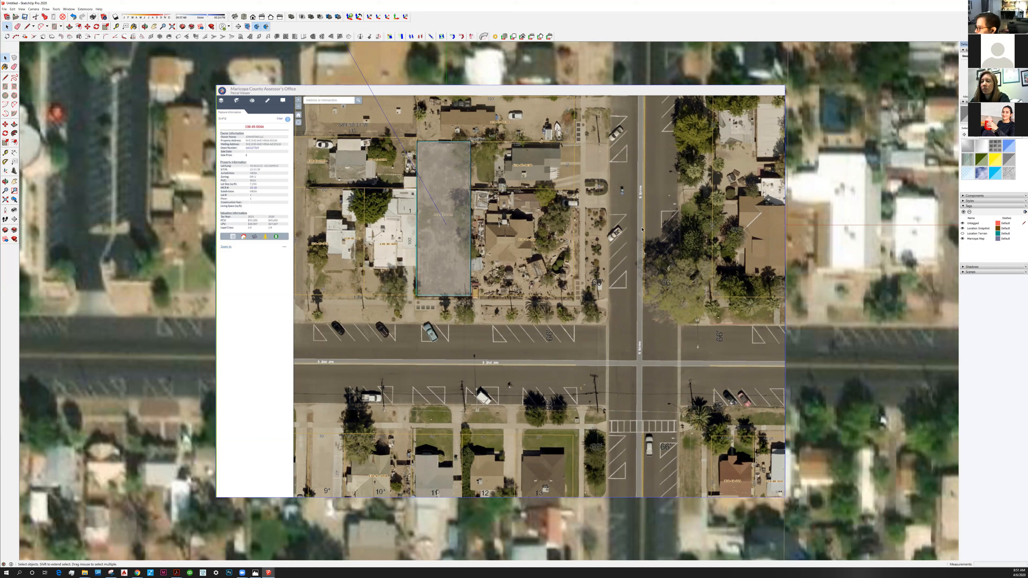
click(963, 239)
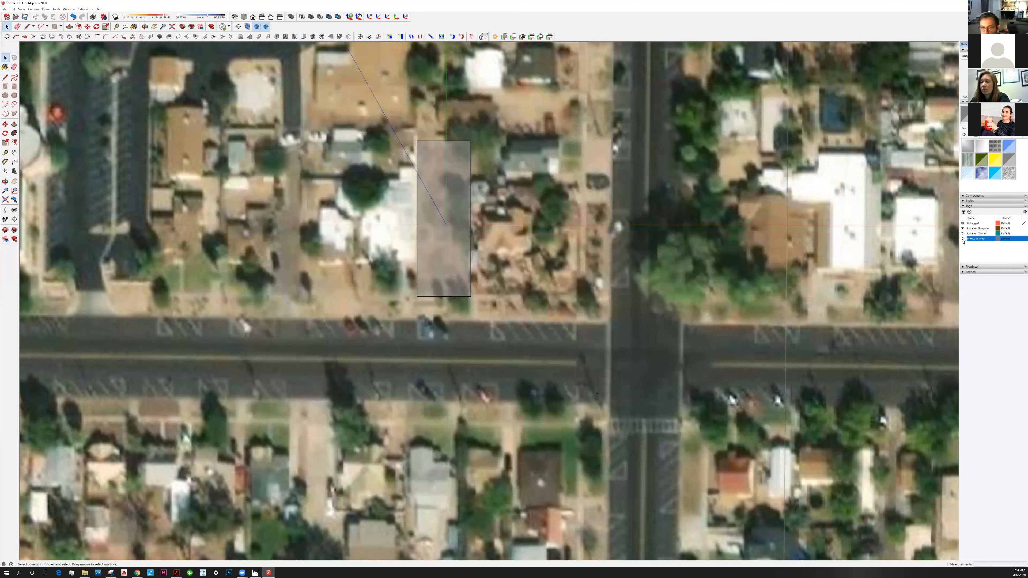
click(962, 240)
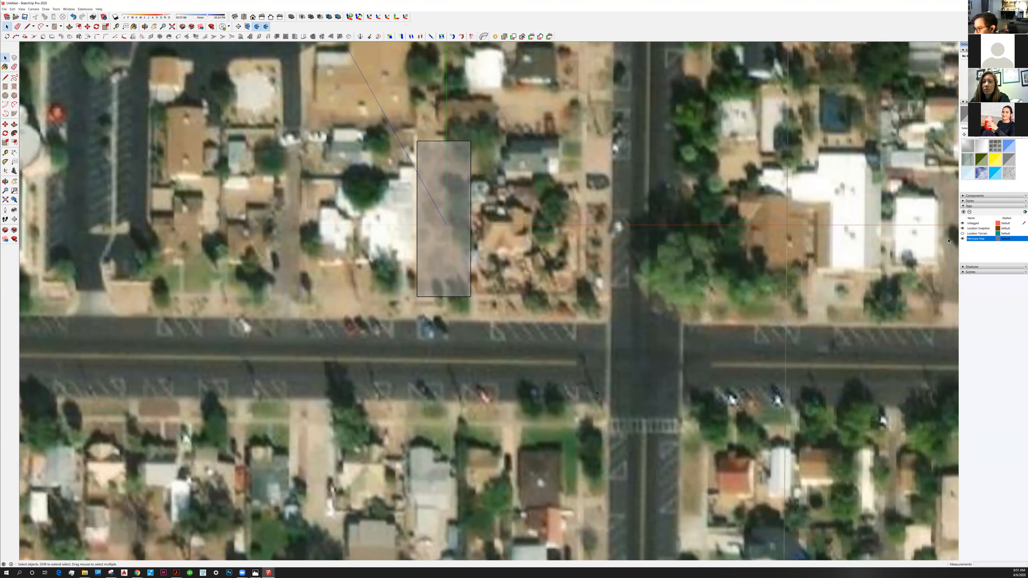
click(962, 239)
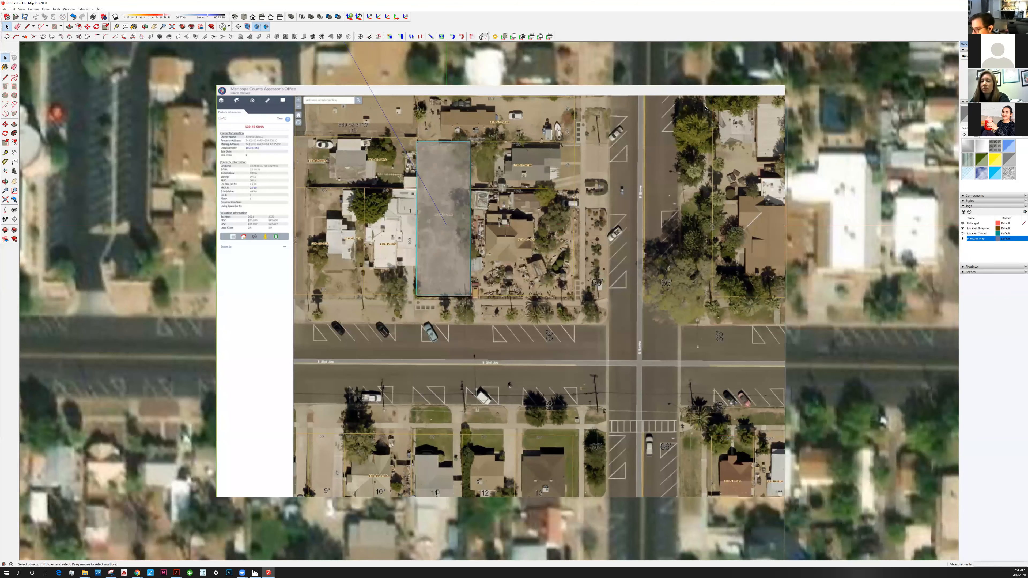
Check which commands are available for the parcel image and the location snapshot, looking for a way to lock the image.
click(663, 117)
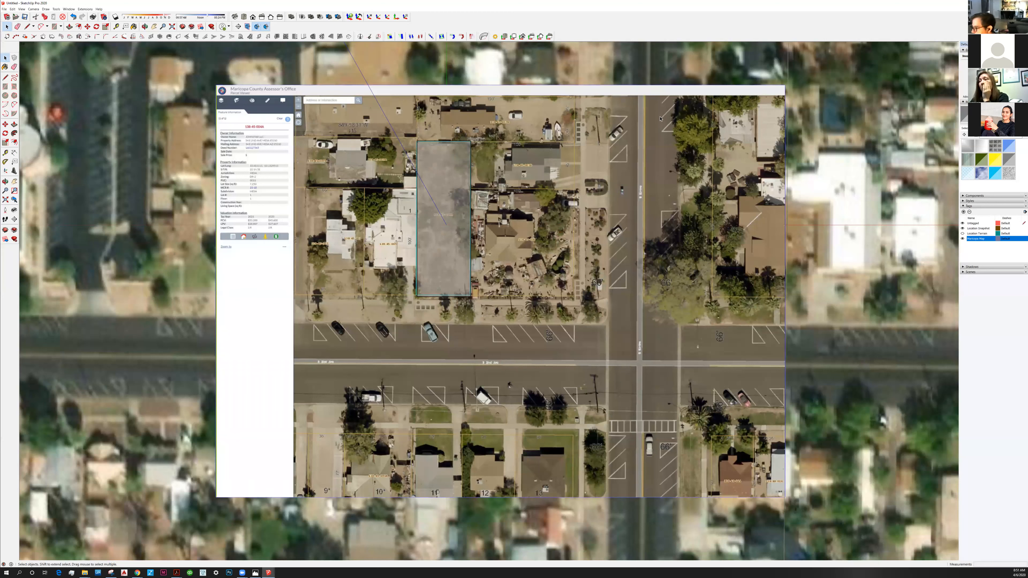
right_click(660, 118)
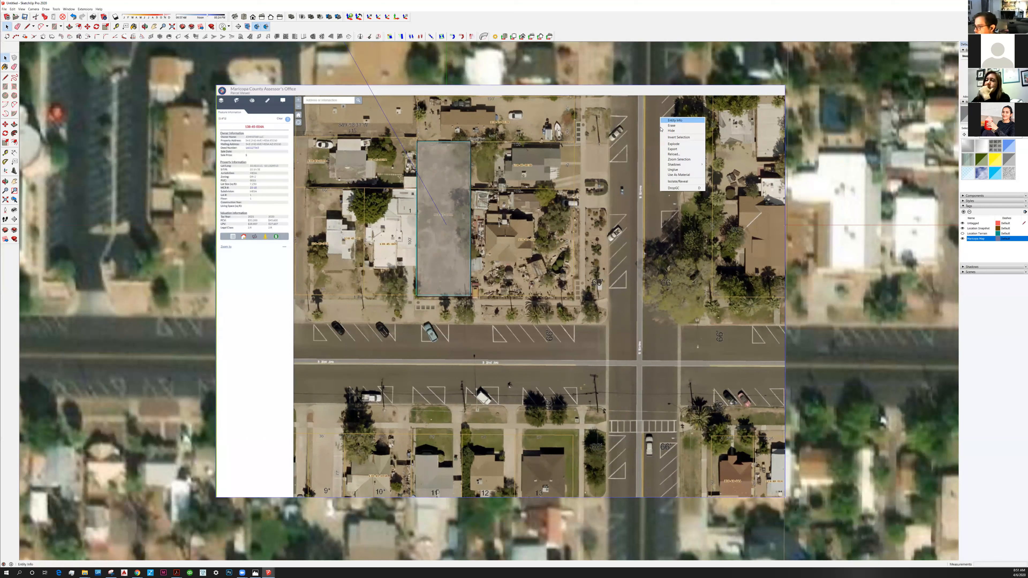
click(649, 158)
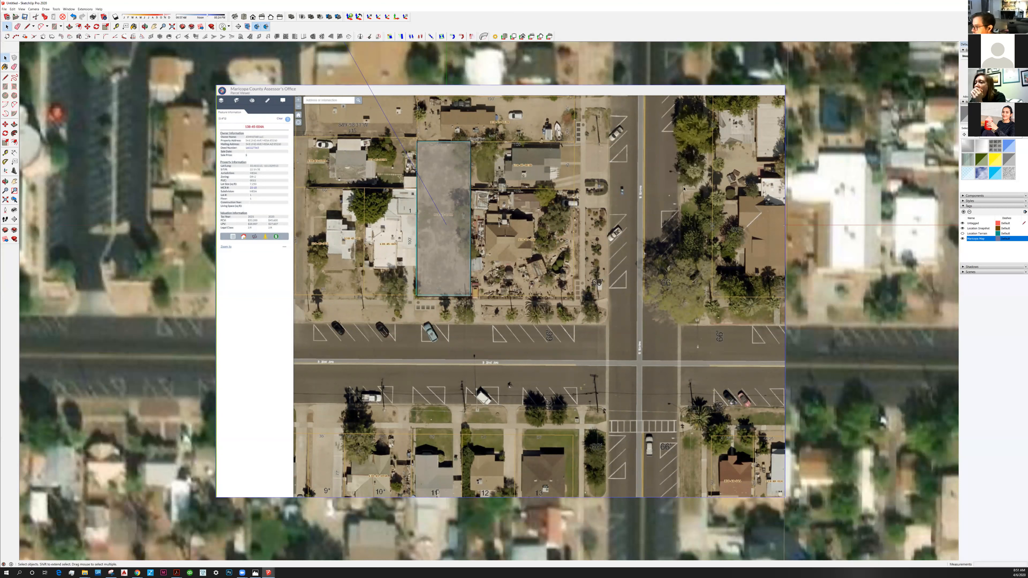
click(1017, 241)
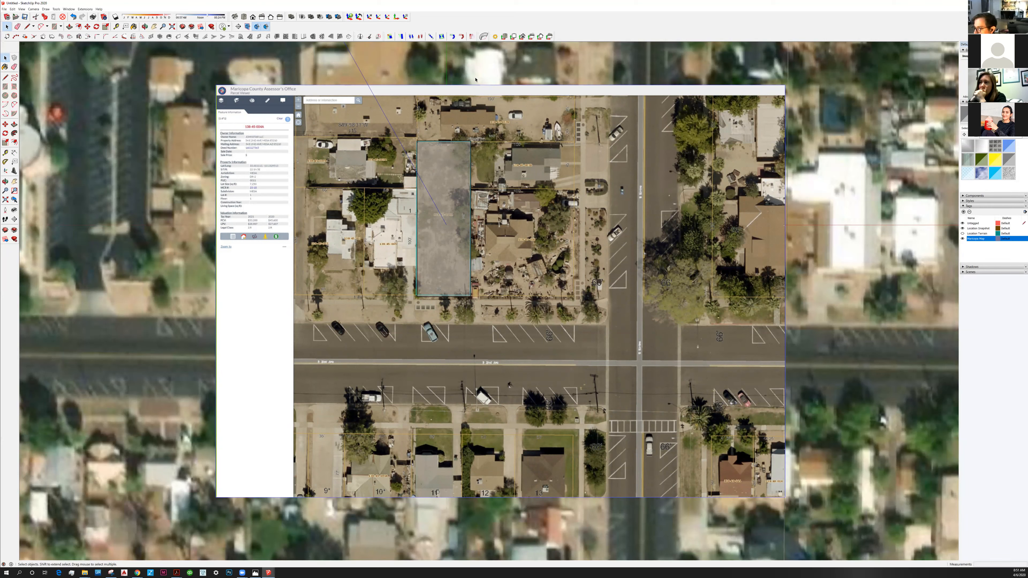
right_click(476, 79)
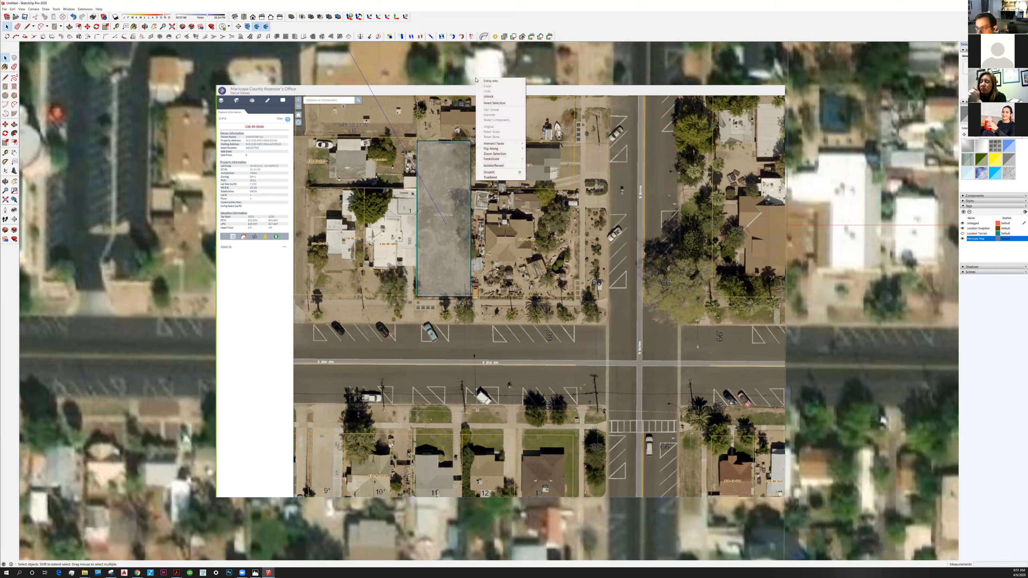
click(520, 96)
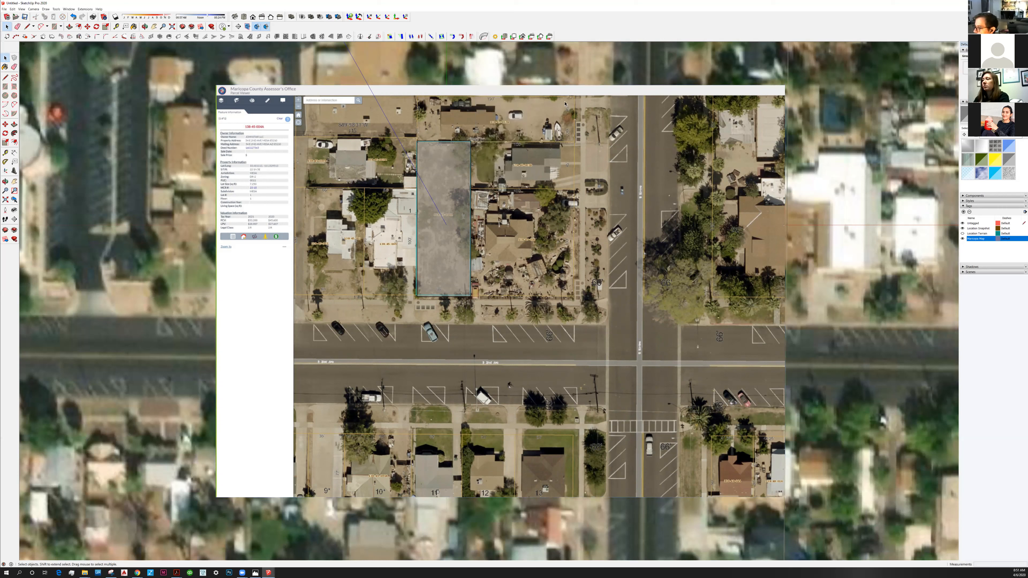
right_click(564, 101)
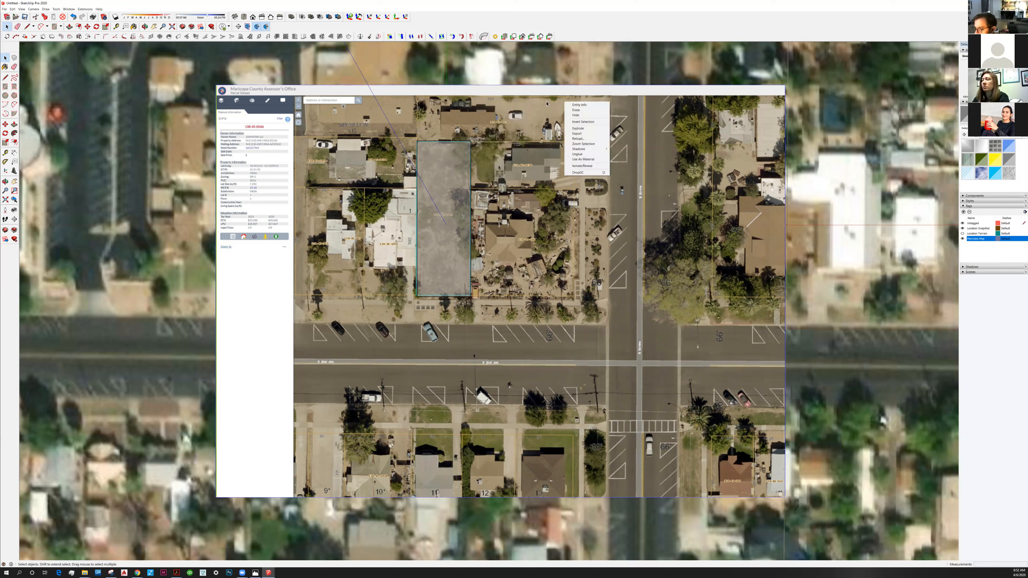
click(546, 102)
right_click(546, 101)
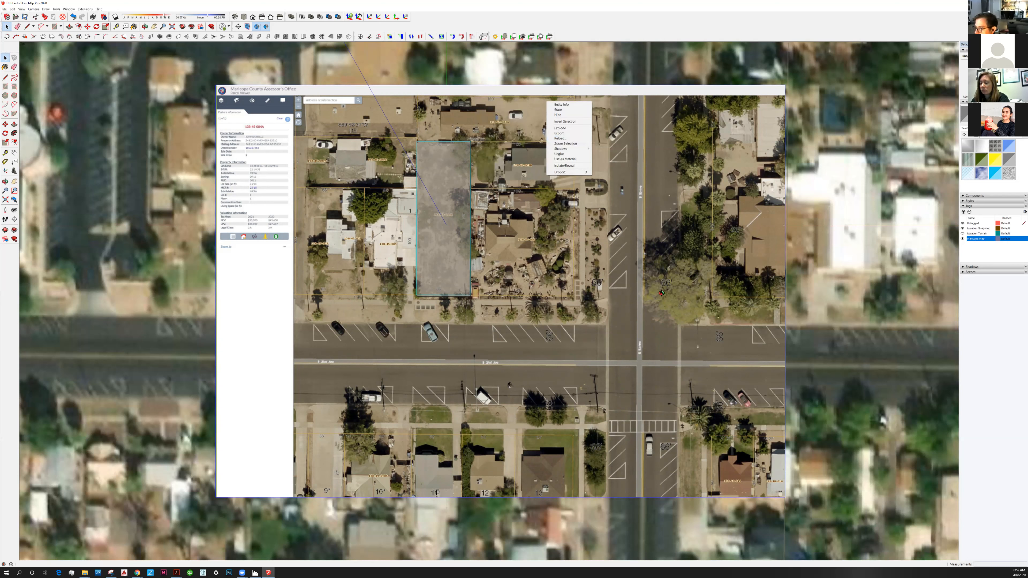
click(648, 266)
Compare the commands offered for the parcel image with those for the location snapshot and the translucent rectangle, looking for Lock.
middle_drag(613, 262, 693, 343)
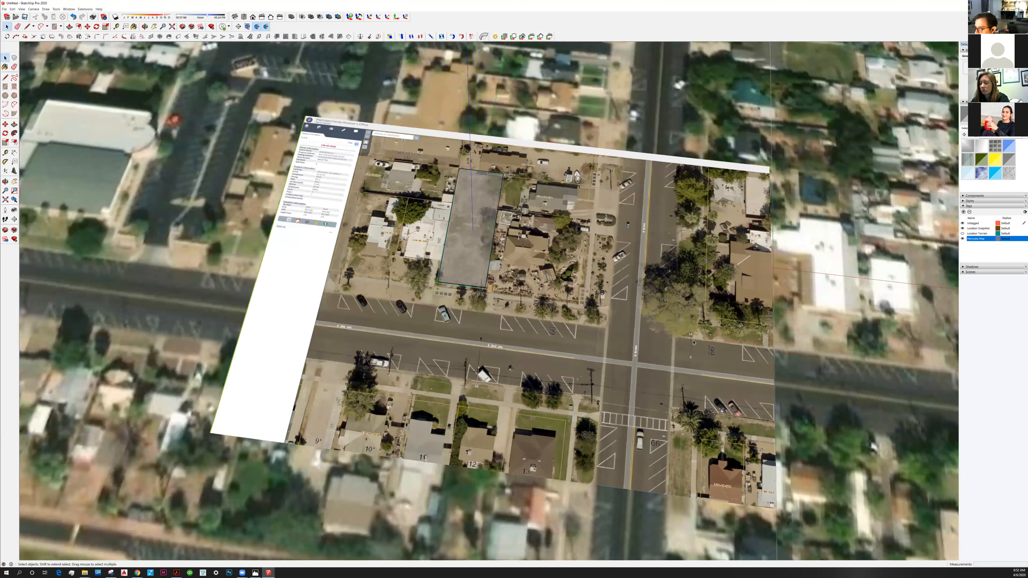
scroll(421, 288, down, 2)
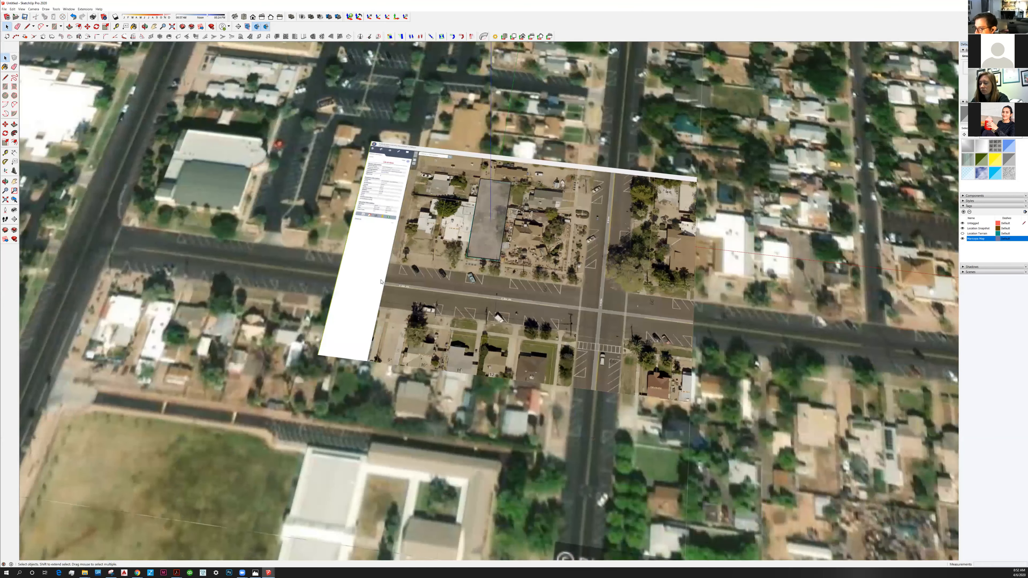
click(380, 282)
right_click(373, 281)
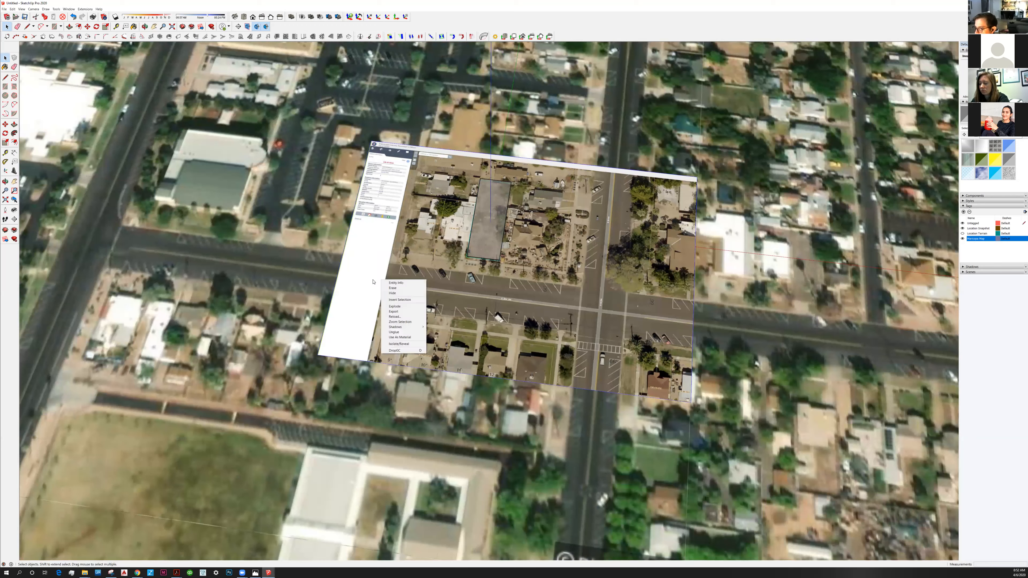
right_click(266, 251)
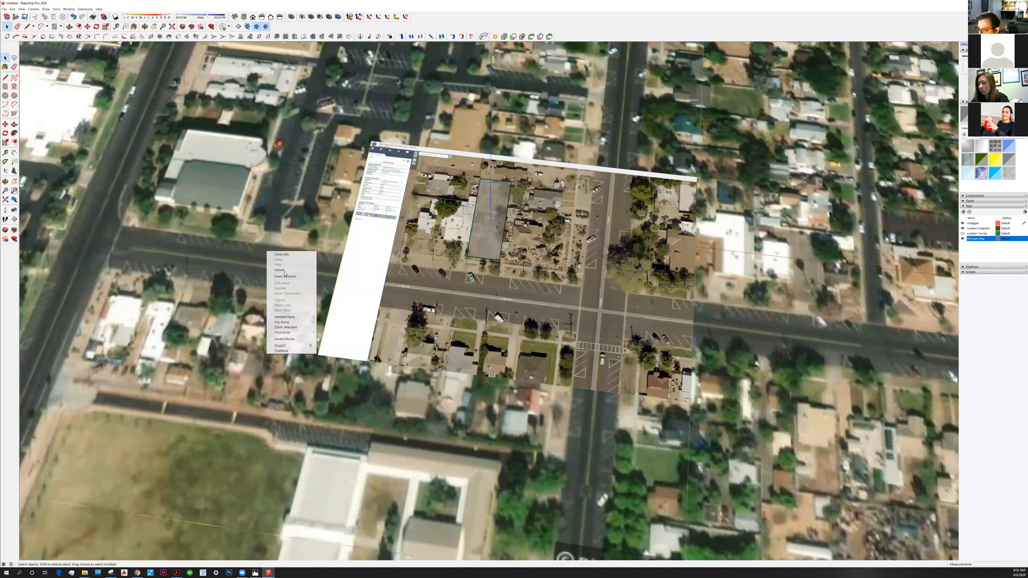
right_click(358, 272)
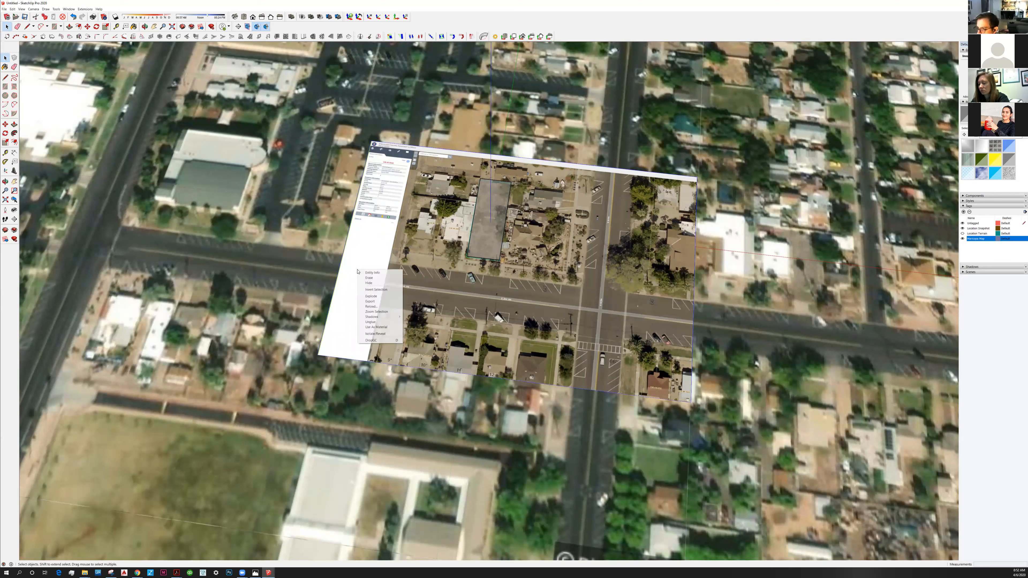
click(363, 262)
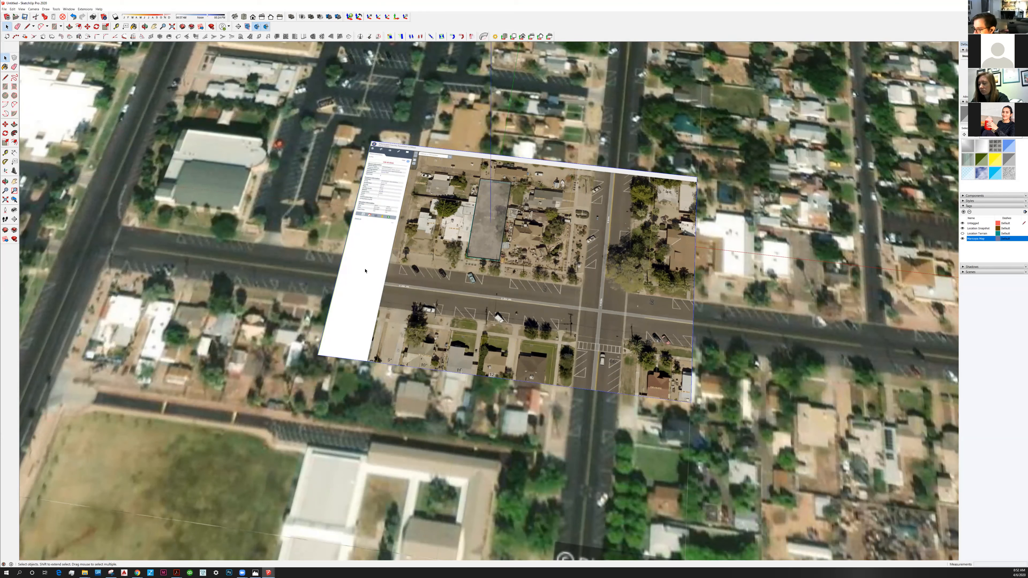
right_click(365, 271)
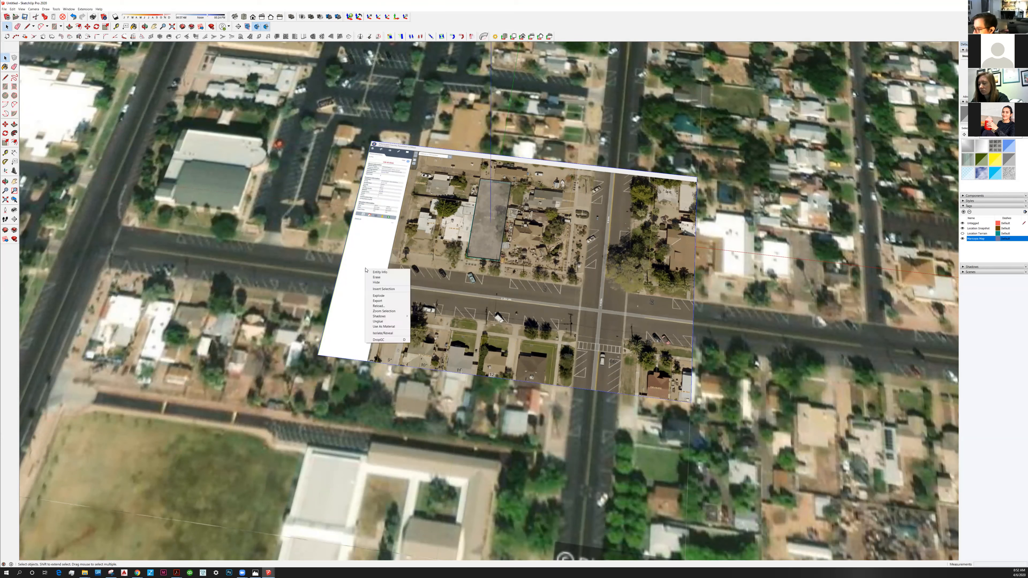
click(375, 248)
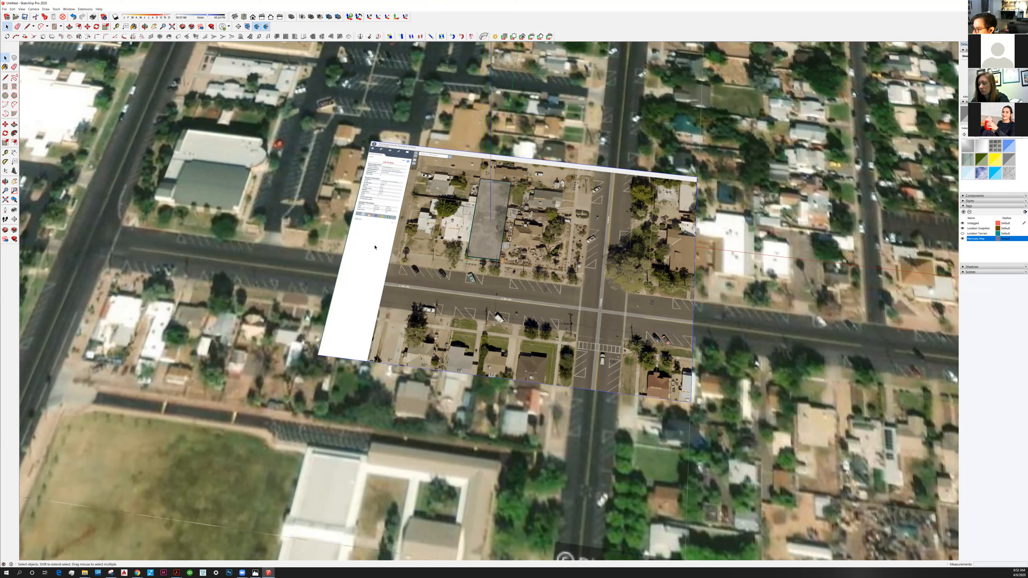
right_click(482, 239)
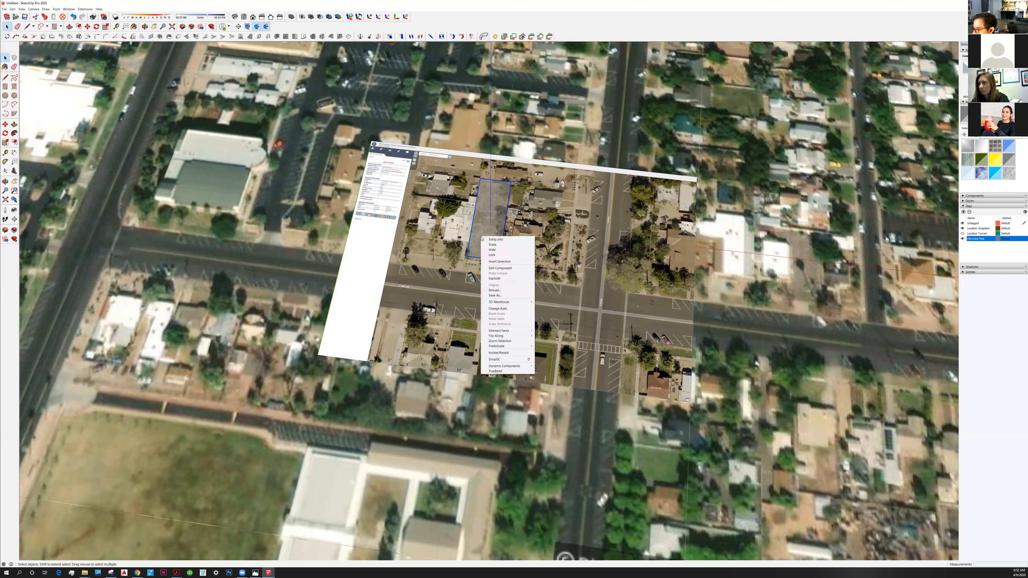
right_click(392, 227)
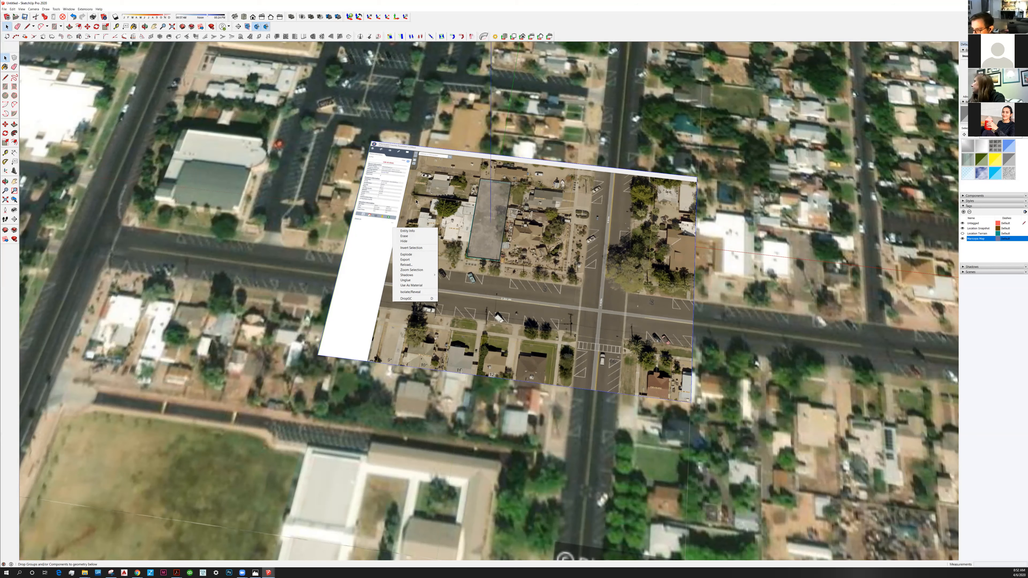
Explode the parcel image and make its face and edges into a component that replaces the selection.
scroll(410, 202, up, 2)
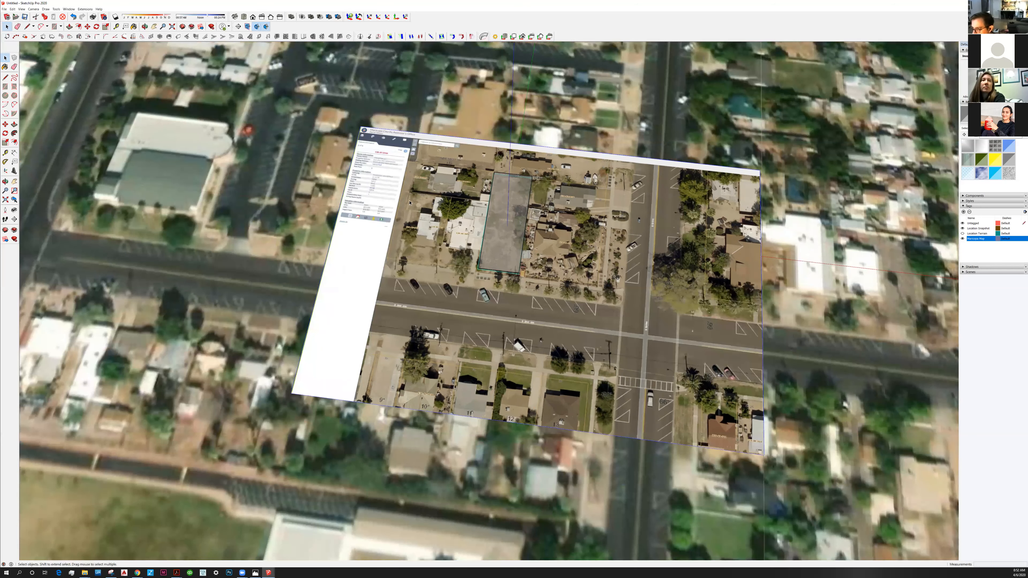
right_click(385, 197)
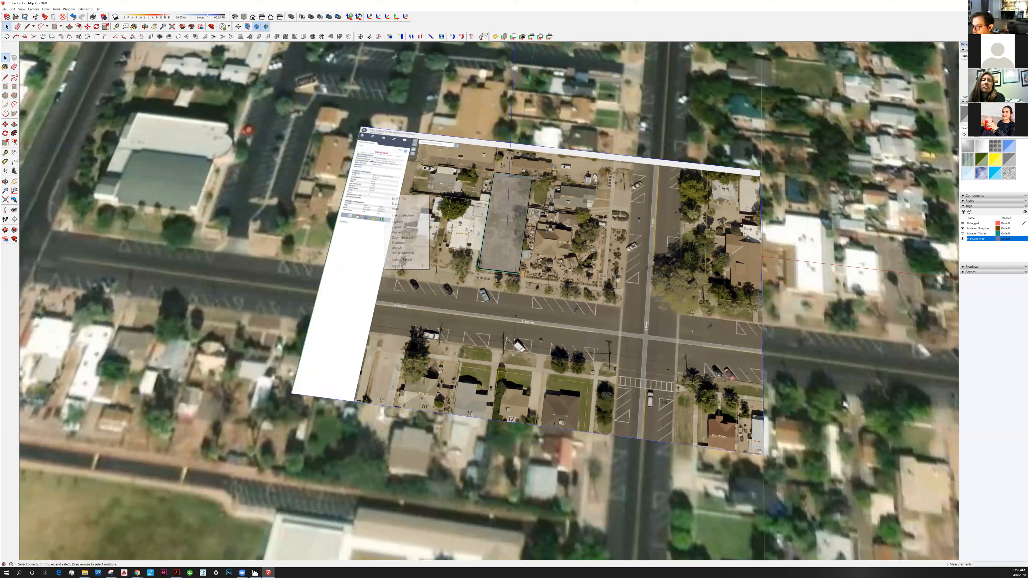
click(404, 223)
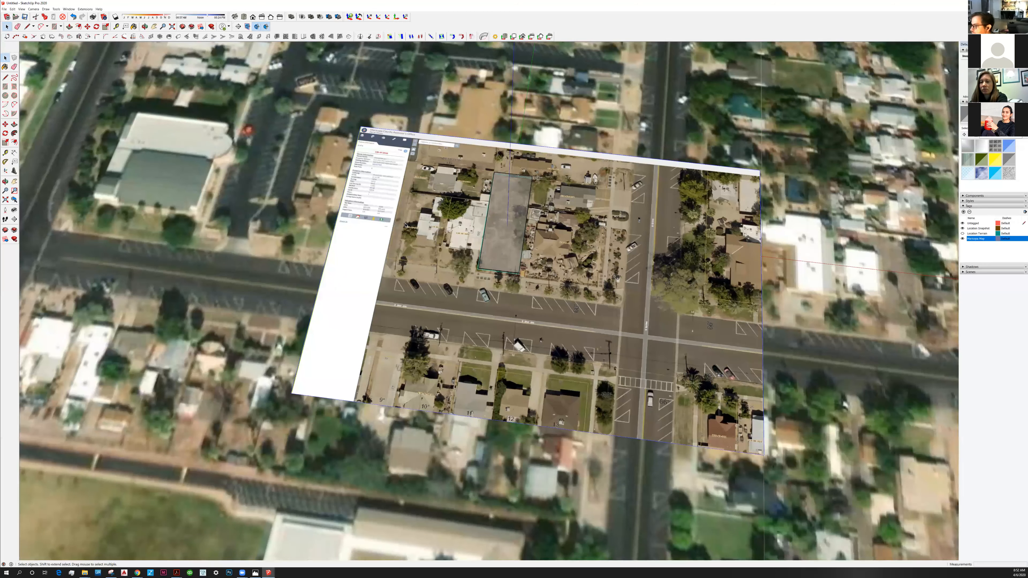
click(531, 349)
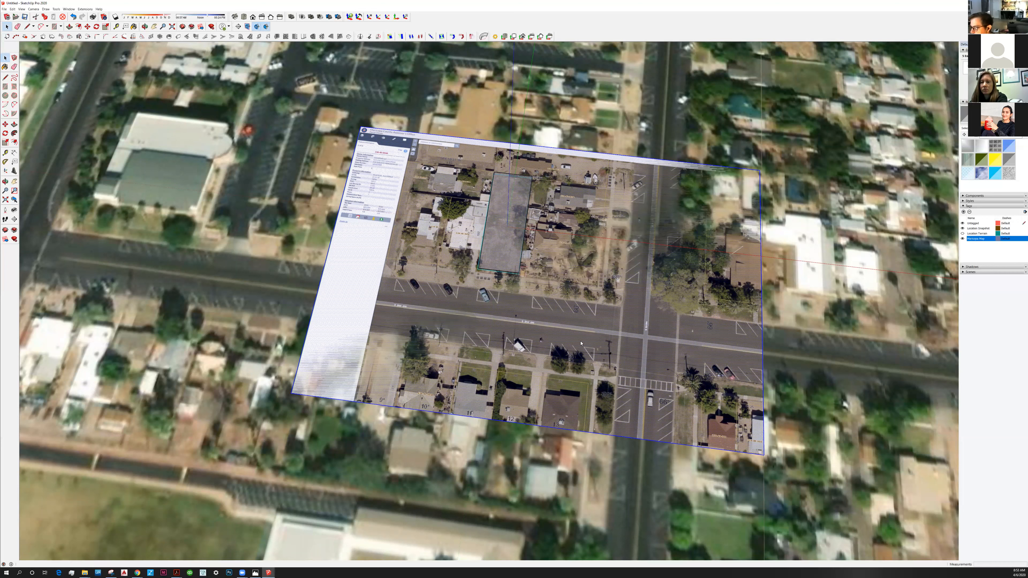
key(g)
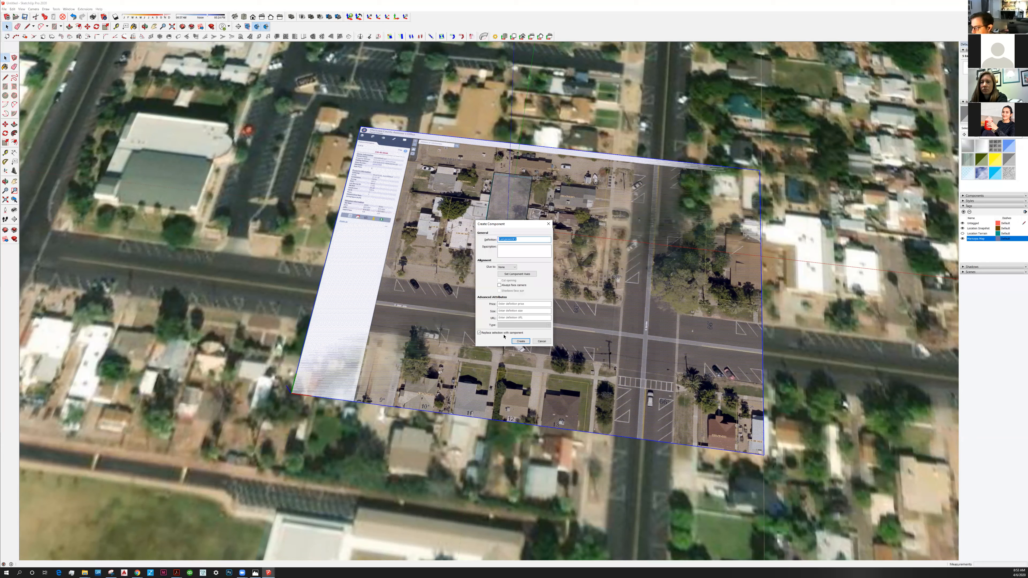
click(520, 341)
Lock the parcel image component and check the location snapshot's lock status.
right_click(409, 216)
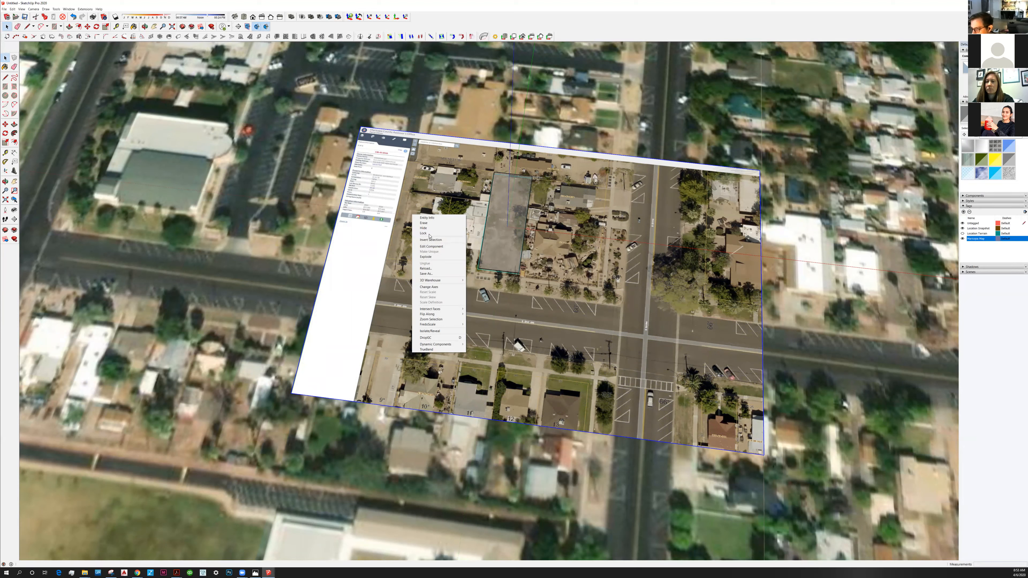
click(402, 261)
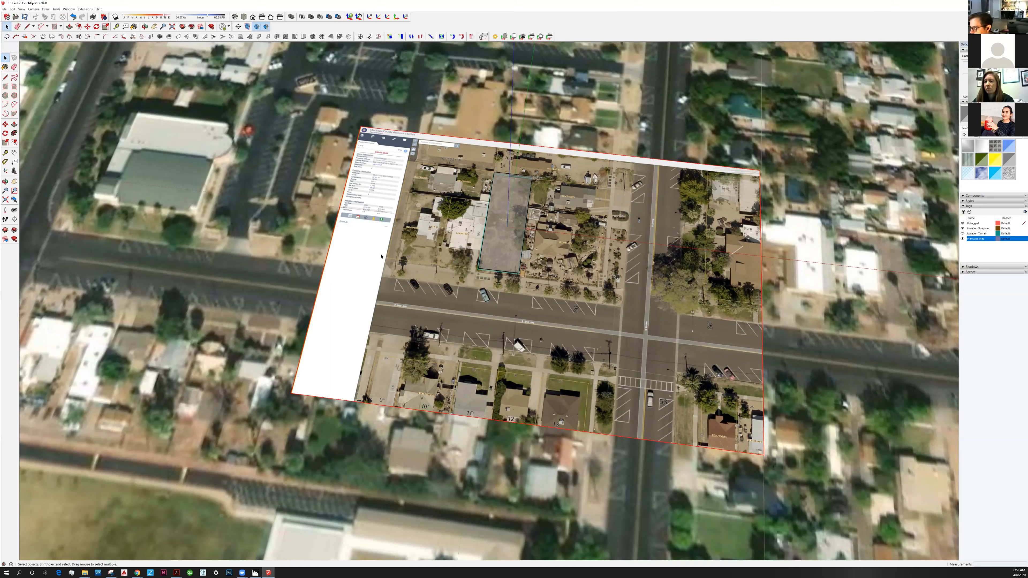
scroll(381, 256, down, 3)
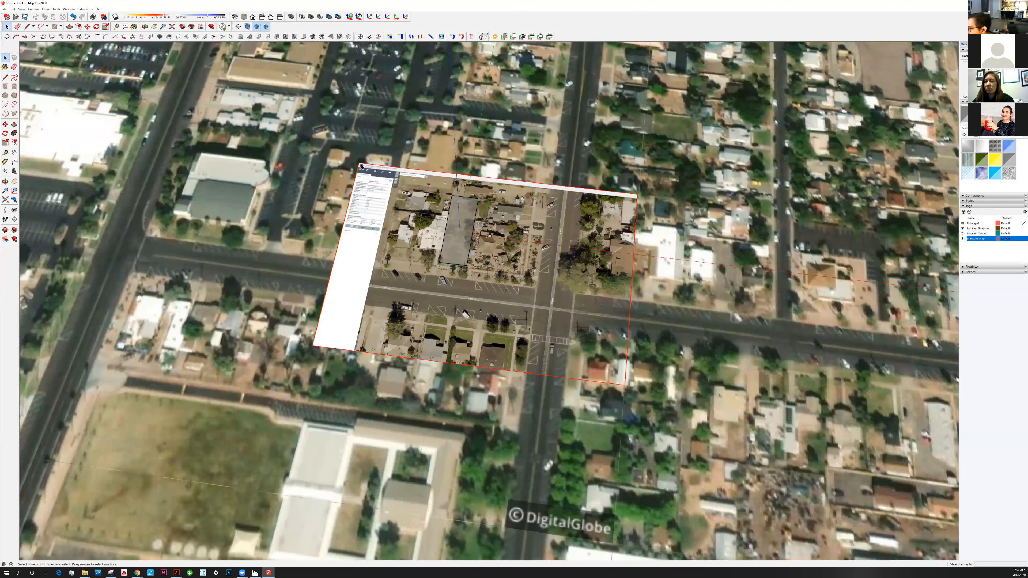
scroll(358, 203, down, 3)
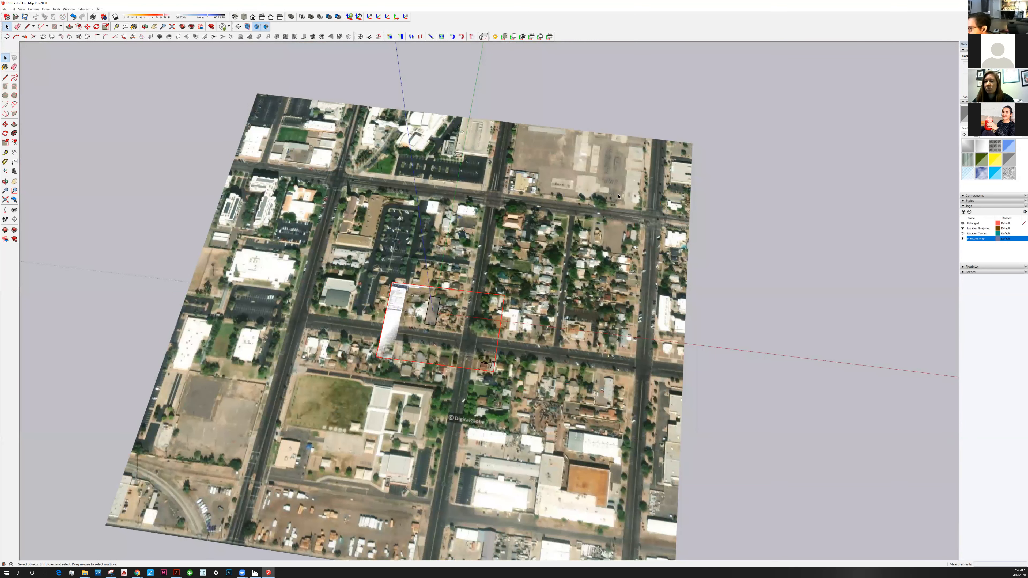
click(525, 259)
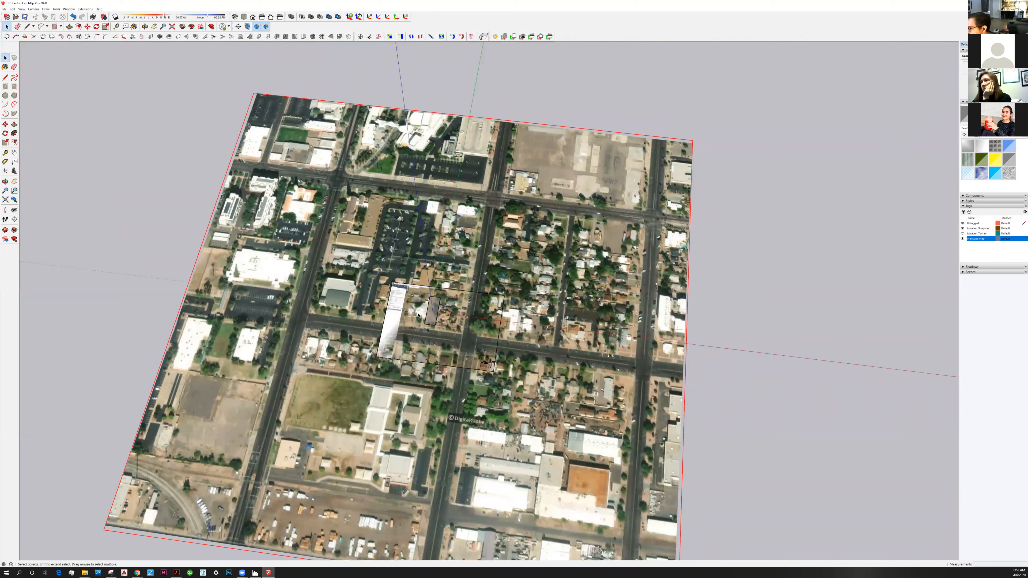
right_click(376, 261)
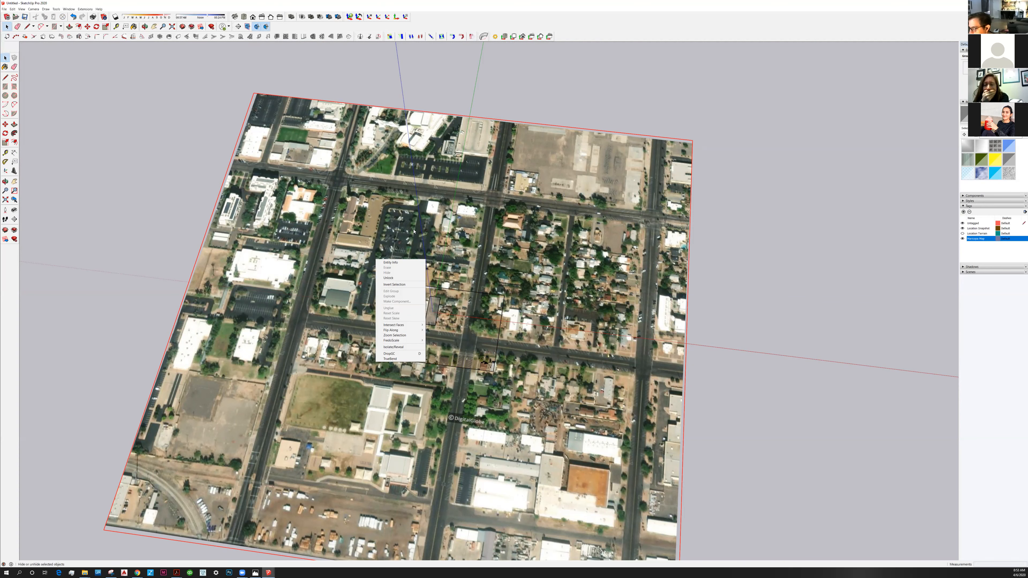
click(480, 210)
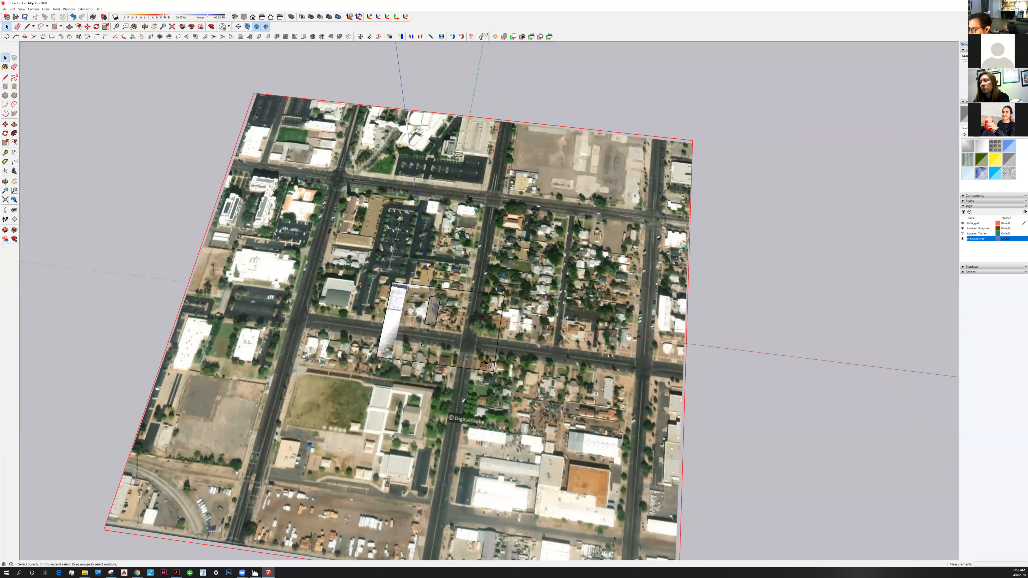
Inspect where the parcel image overlaps the location snapshot from a tilted view and unlock the parcel image component.
scroll(410, 338, up, 3)
scroll(471, 367, up, 2)
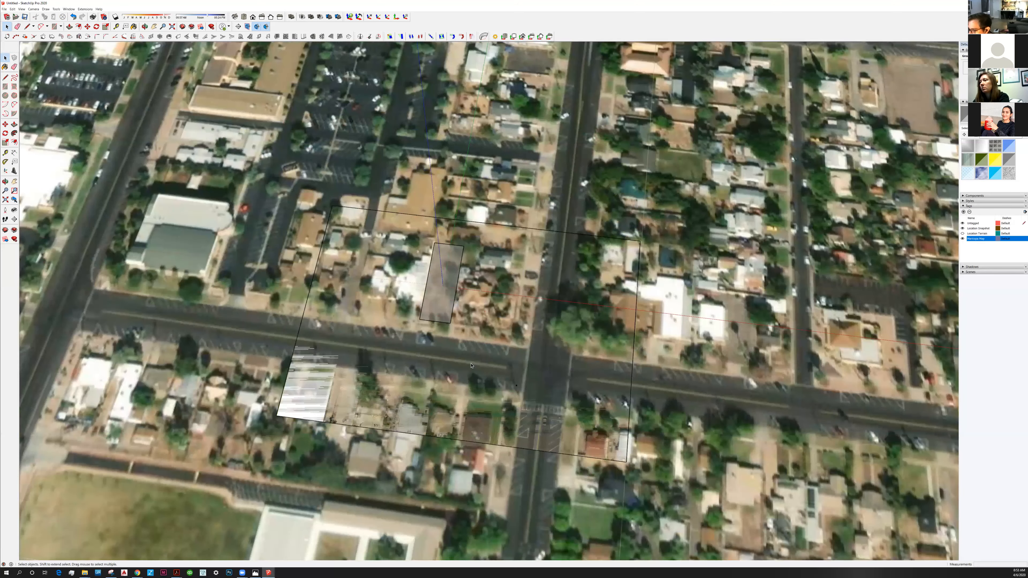
scroll(471, 365, up, 3)
middle_drag(512, 315, 540, 330)
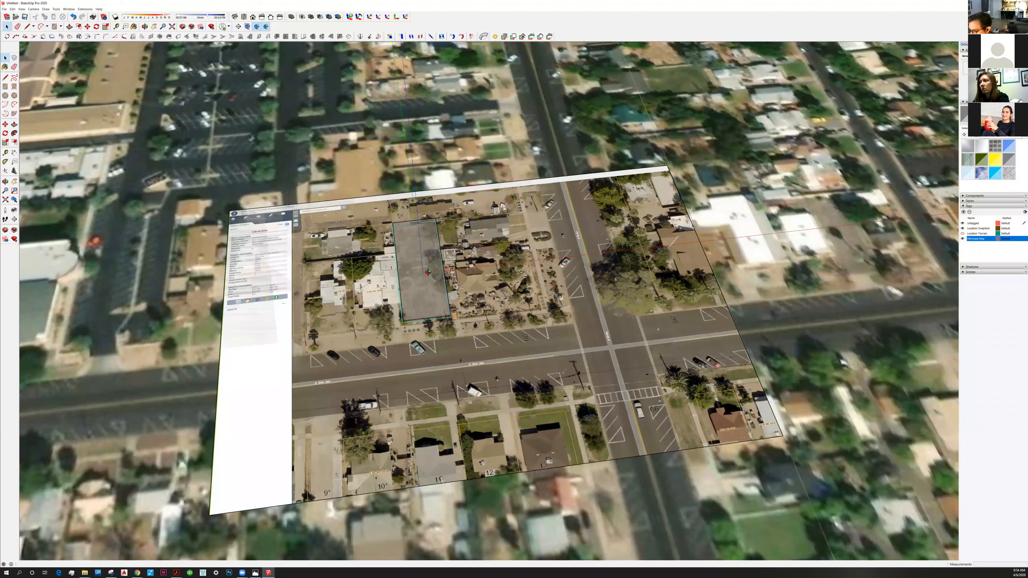
middle_drag(428, 272, 395, 289)
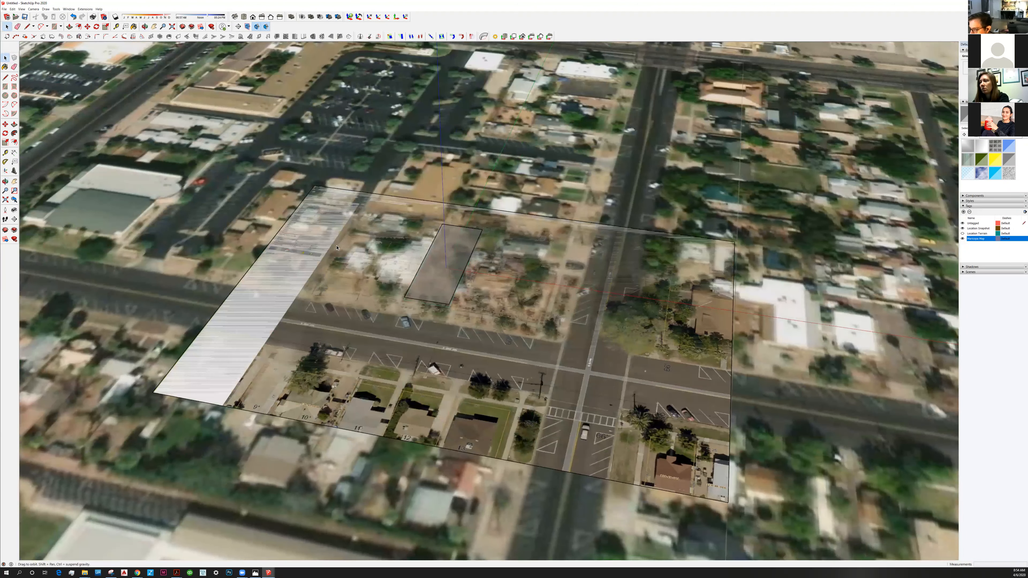
right_click(349, 246)
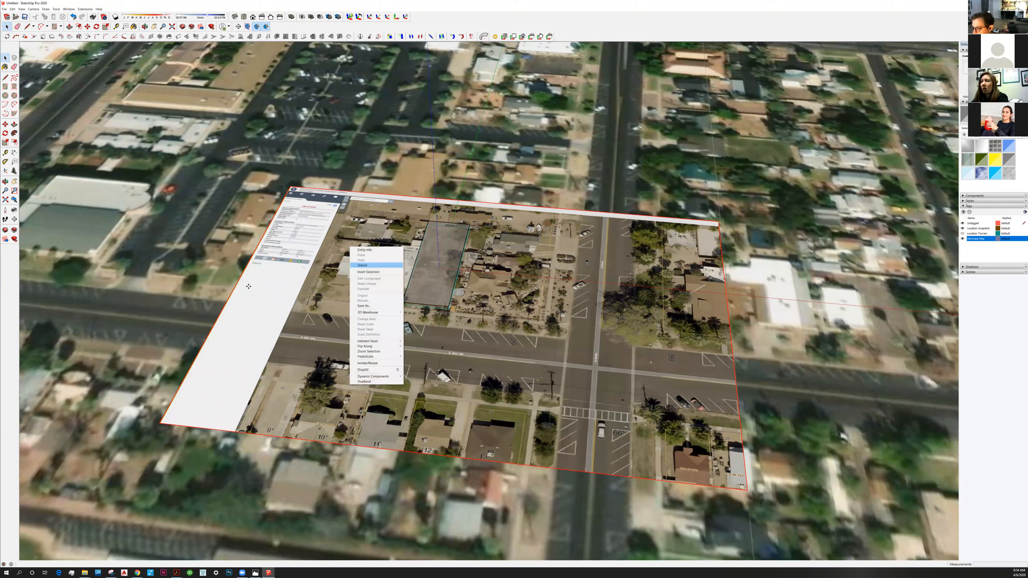
click(362, 265)
key(m)
click(248, 285)
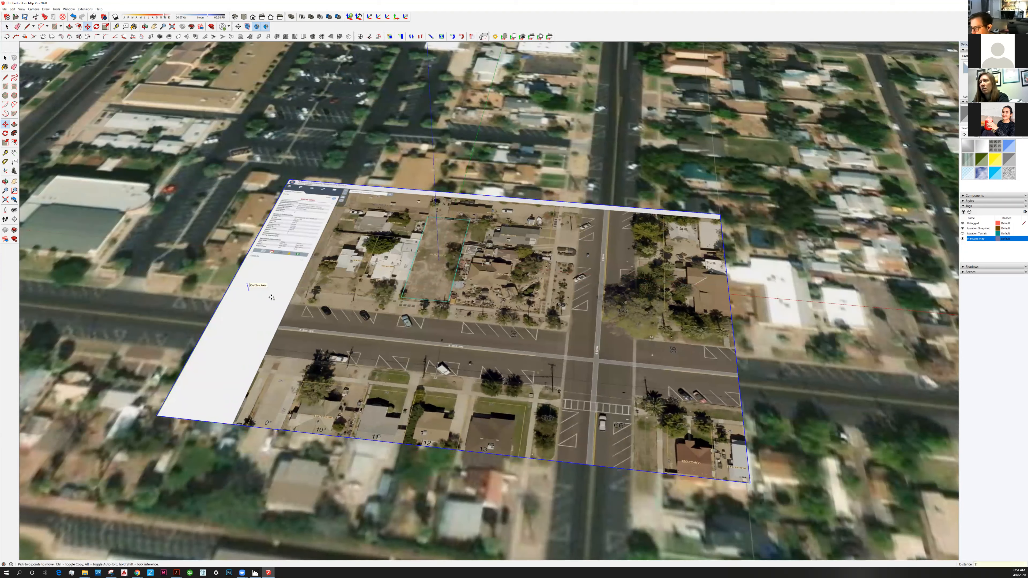
key(Escape)
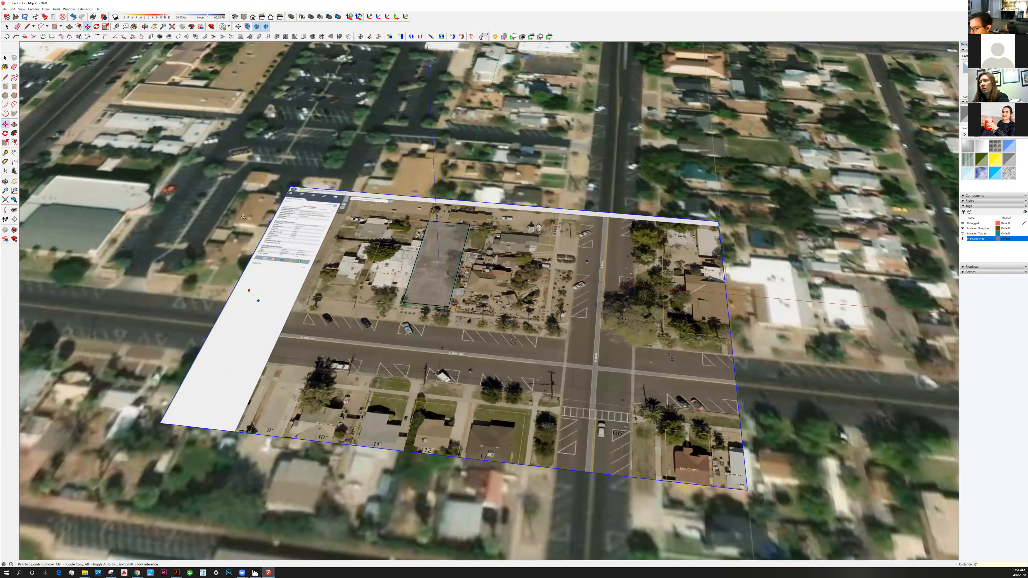
click(6, 58)
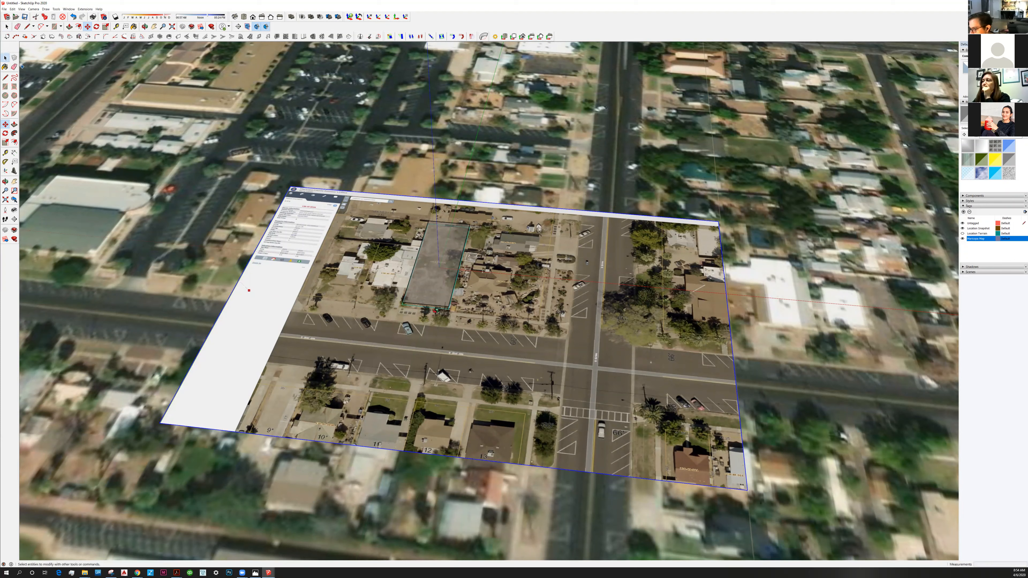
Move the parcel image slightly up along the blue axis, clear of the location snapshot, and lock it again.
middle_drag(314, 289, 286, 287)
key(m)
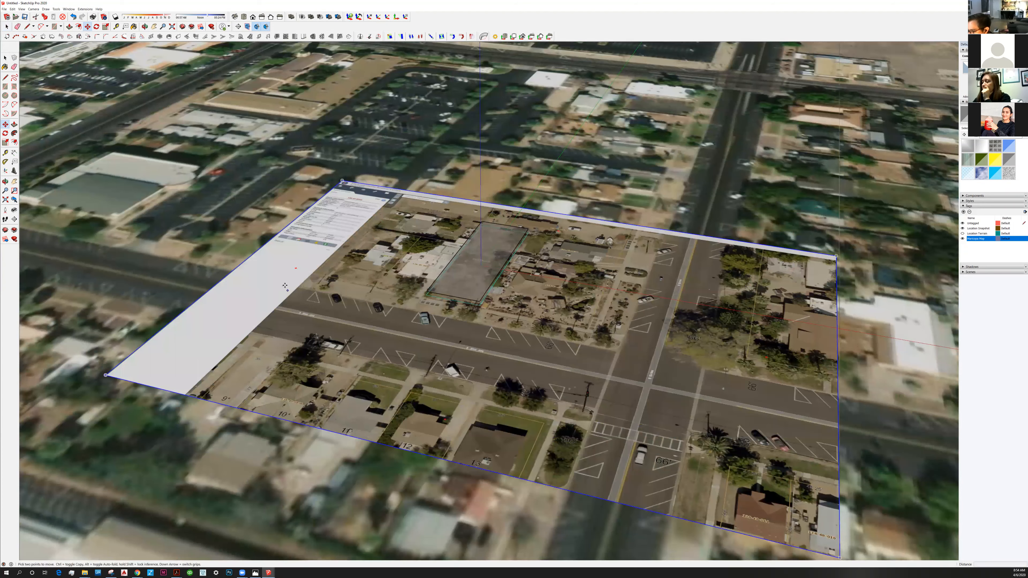
click(285, 286)
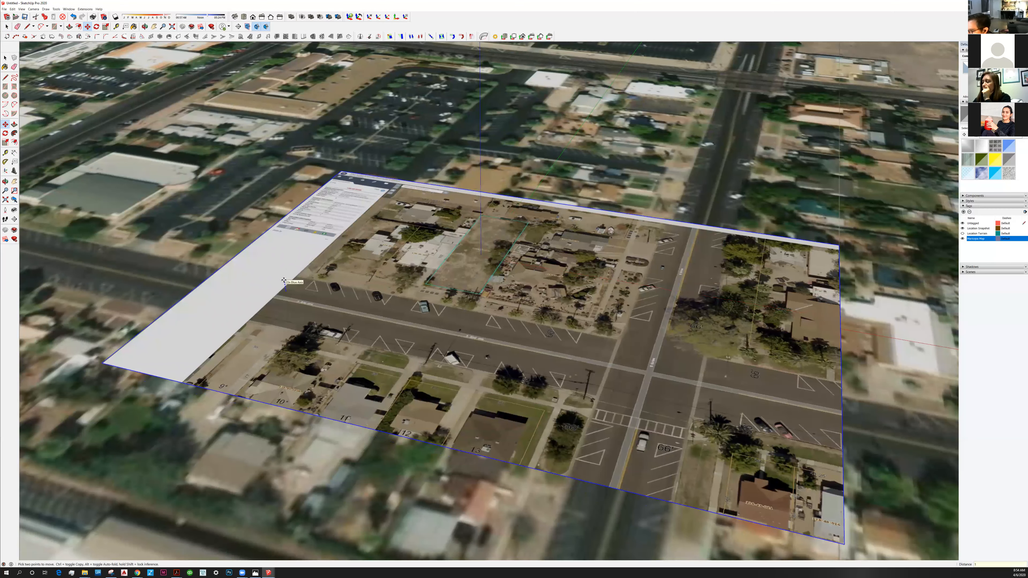
middle_drag(474, 261, 367, 319)
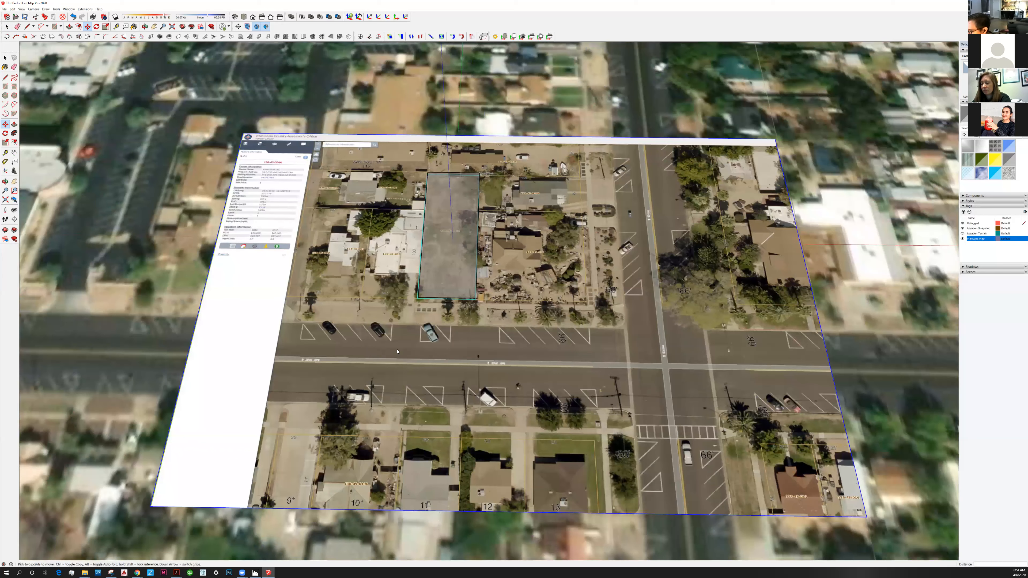
middle_drag(397, 351, 367, 318)
right_click(367, 318)
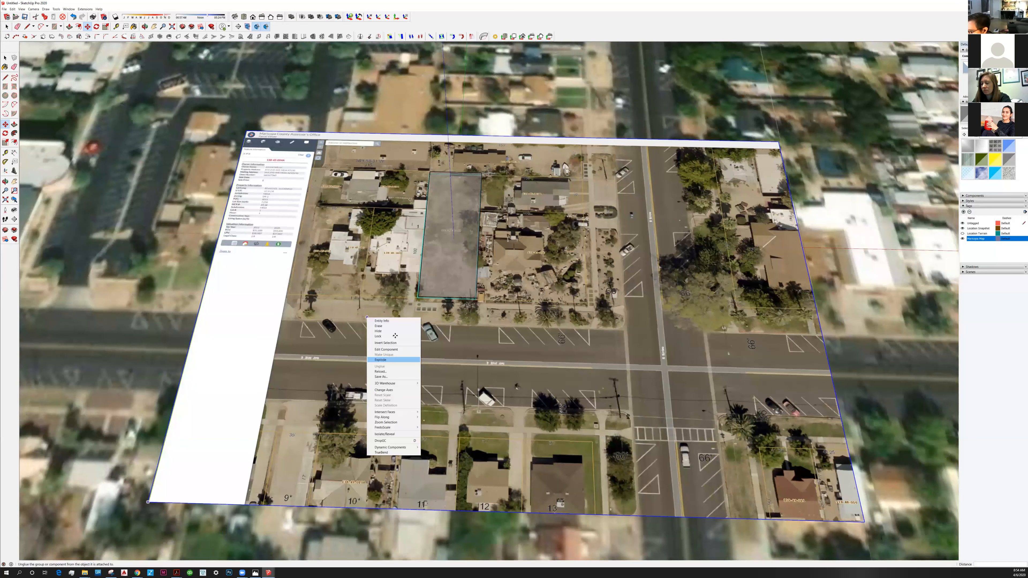
click(395, 336)
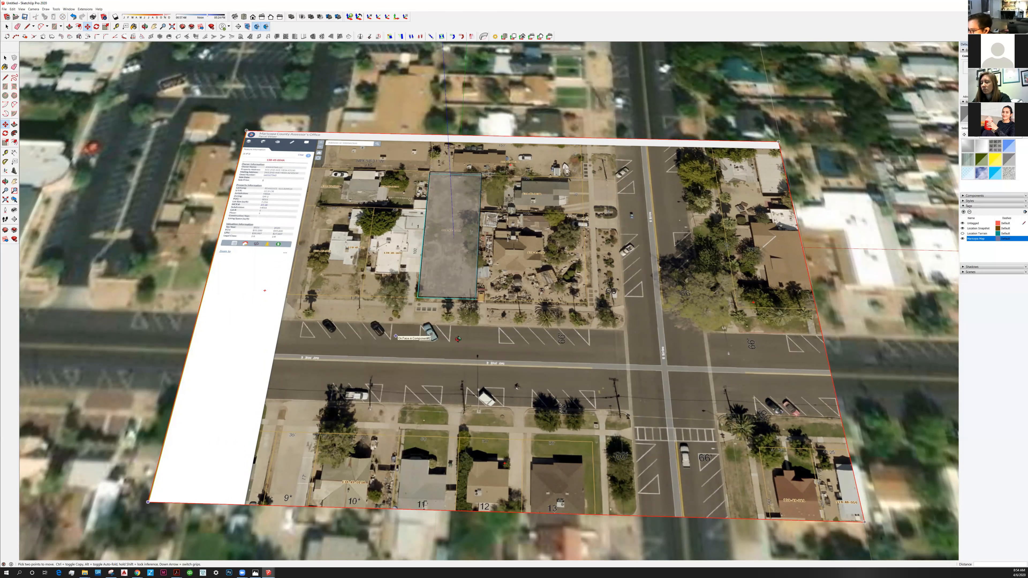
Examine how the streets, buildings and highlighted parcel in the locked image line up with the surrounding location snapshot.
scroll(458, 338, down, 2)
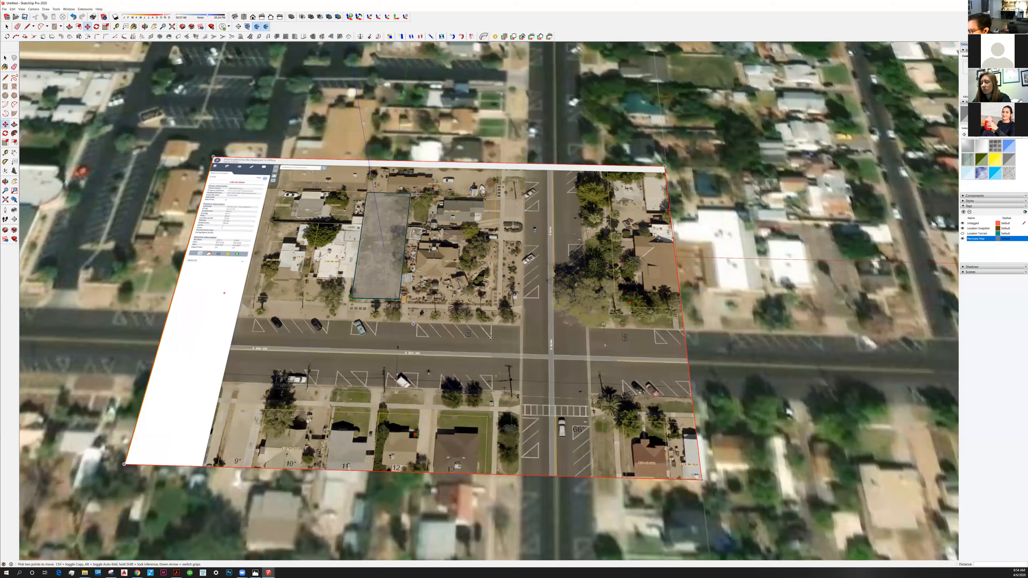
middle_drag(490, 338, 335, 297)
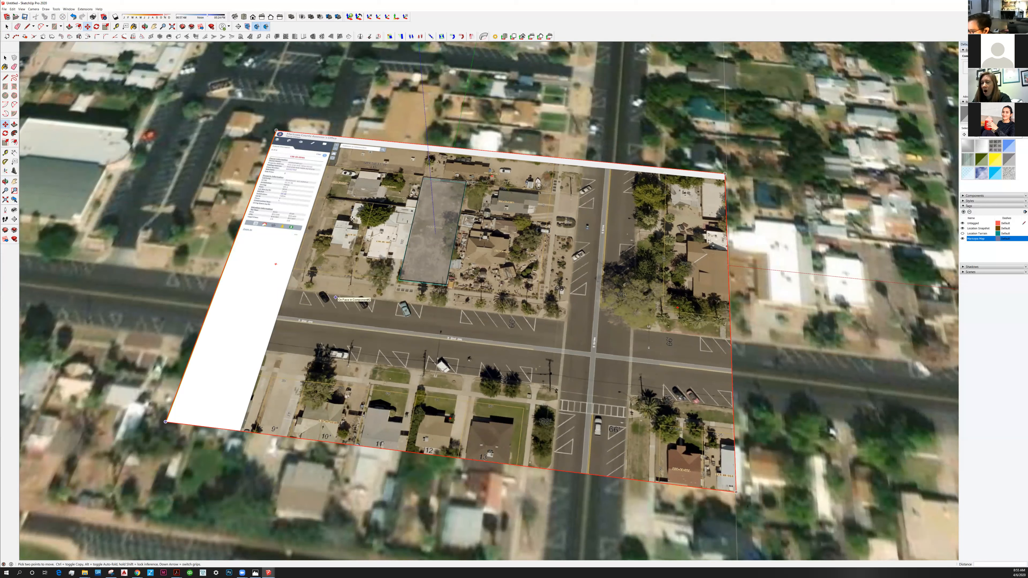
mouse_move(420, 196)
middle_down()
mouse_move(479, 318)
mouse_move(123, 196)
middle_up()
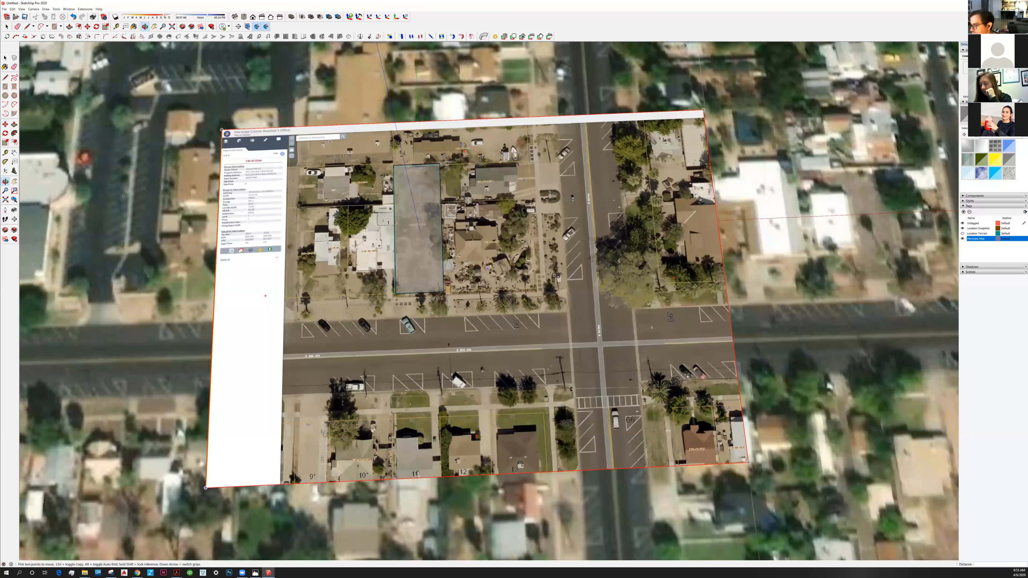
scroll(123, 196, down, 4)
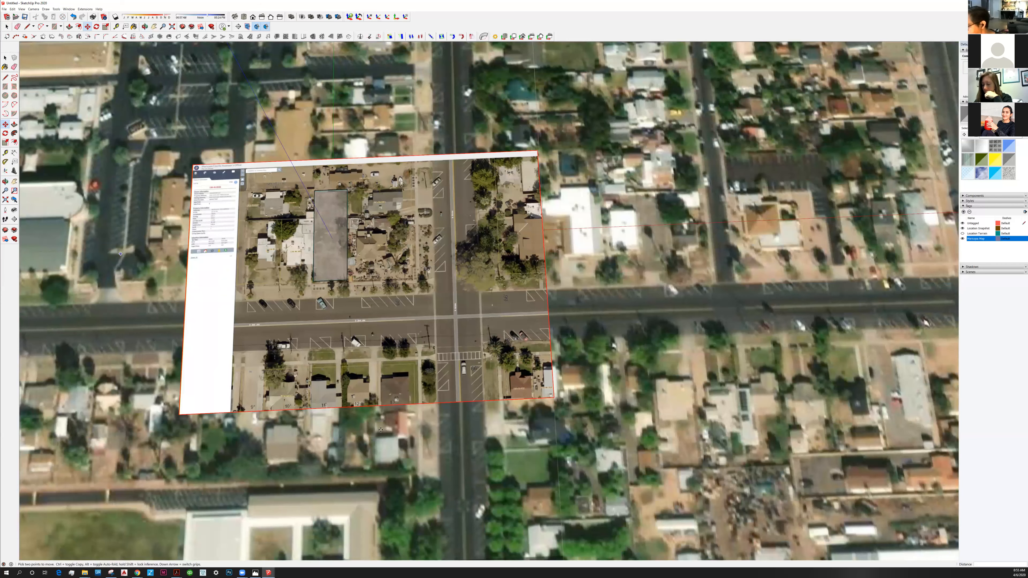
middle_drag(381, 430, 420, 273)
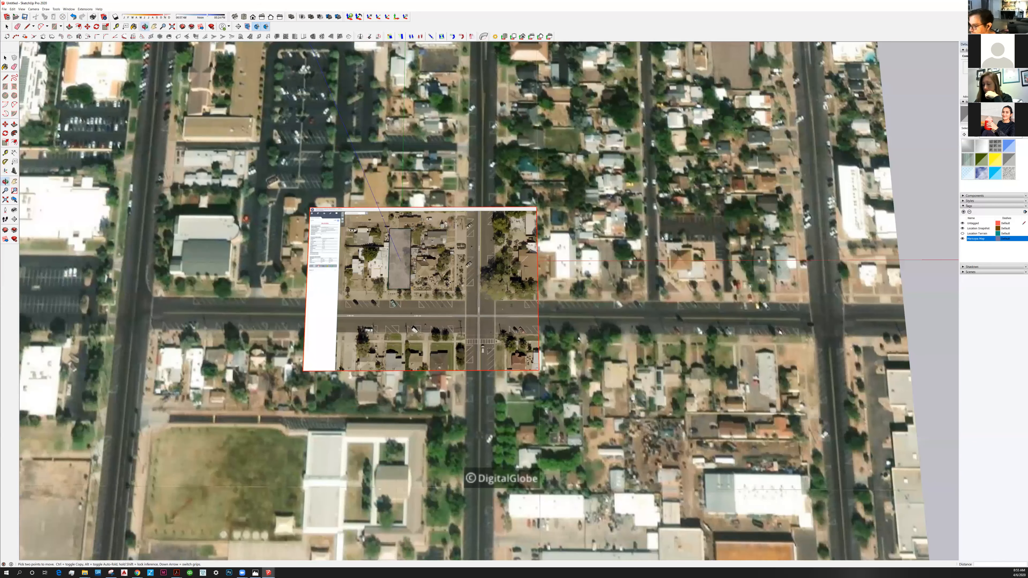
scroll(419, 244, up, 3)
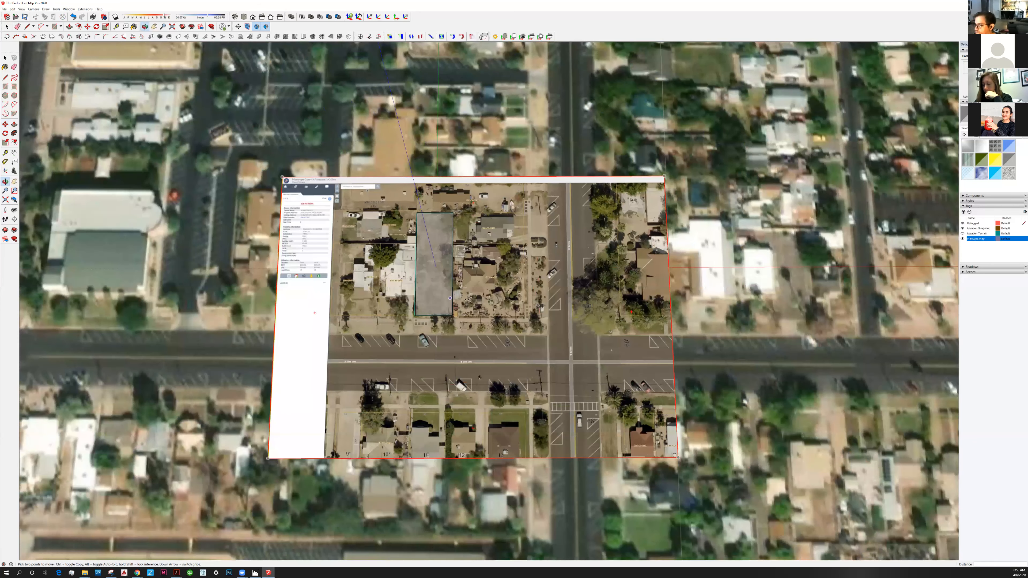
scroll(415, 241, up, 3)
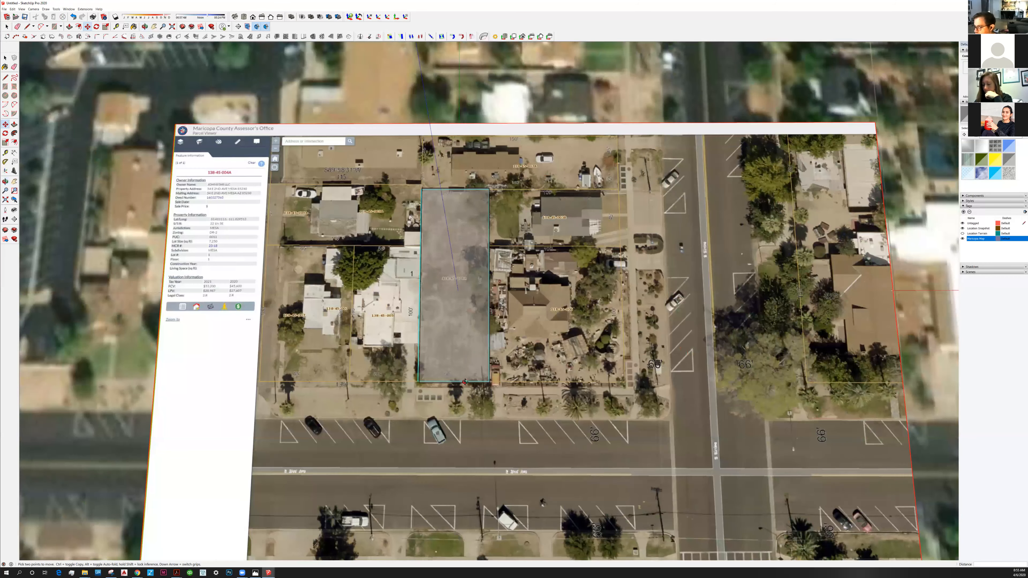
mouse_move(465, 381)
middle_down()
mouse_move(494, 311)
mouse_move(543, 331)
middle_up()
scroll(494, 310, down, 3)
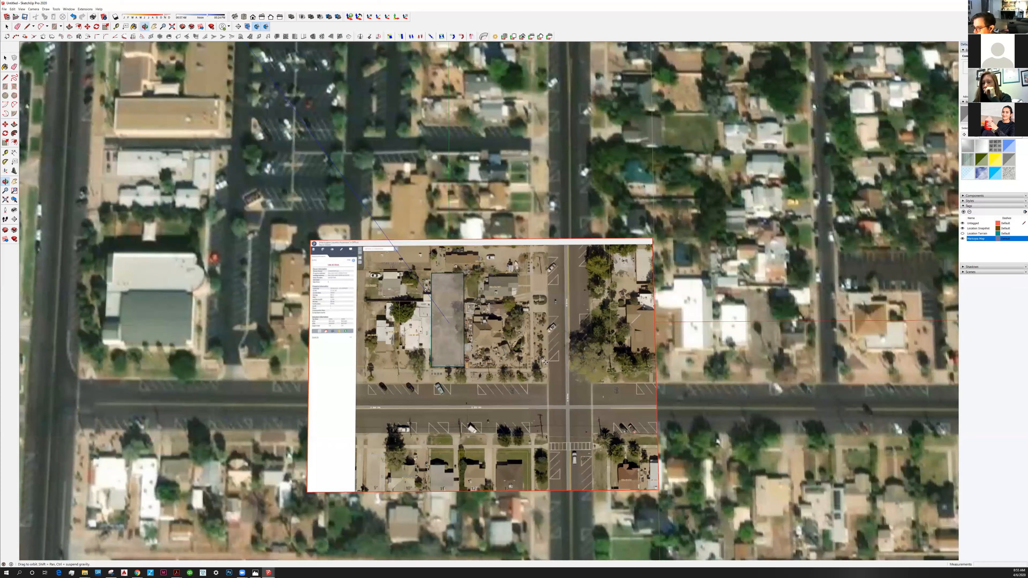
key(m)
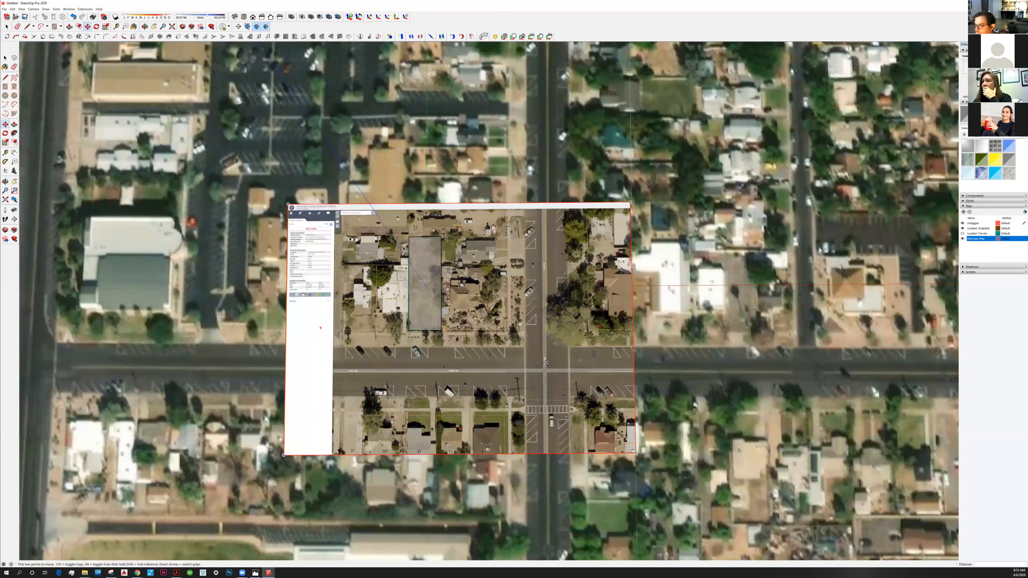
key(o)
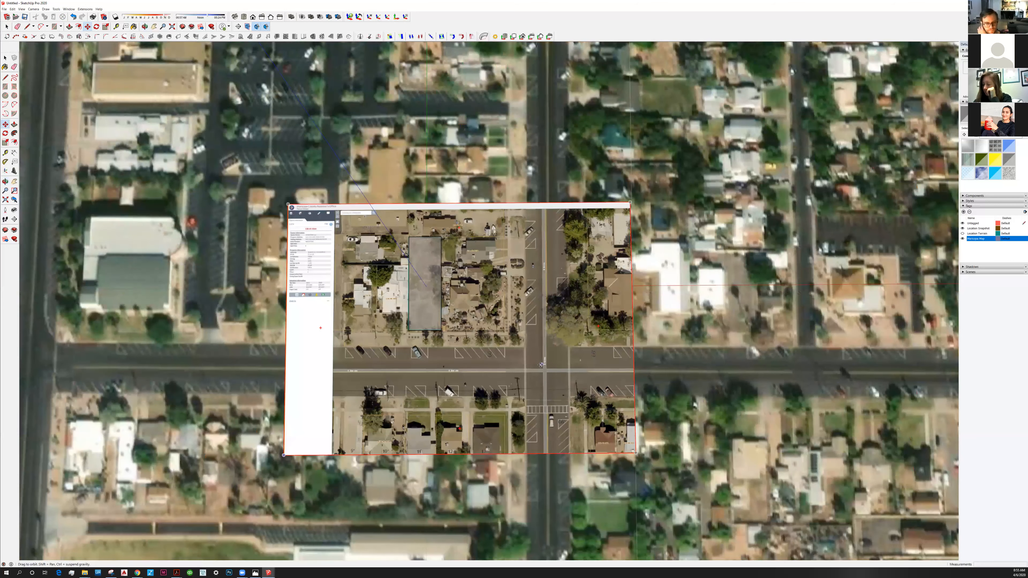
key(m)
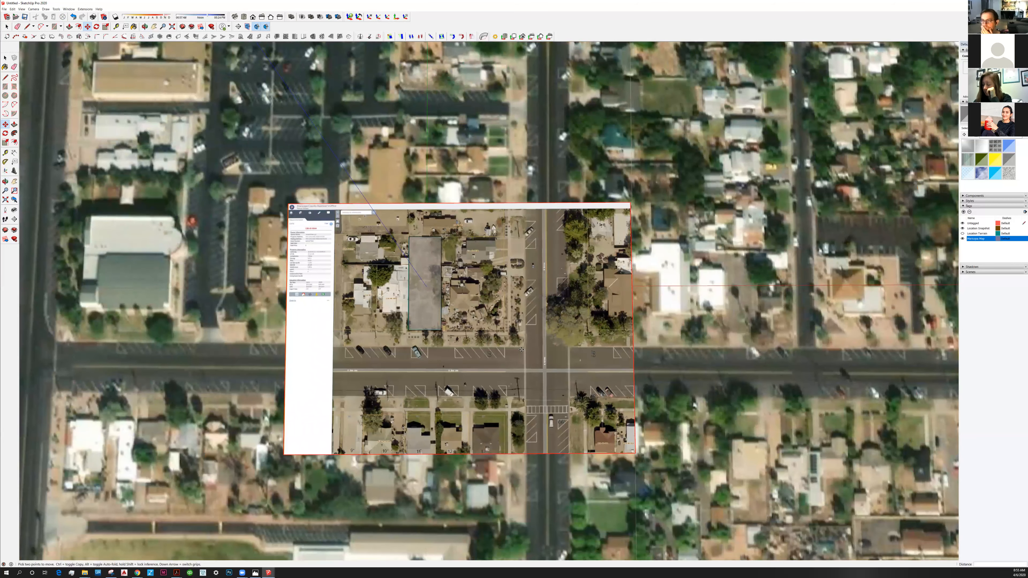
scroll(521, 349, up, 2)
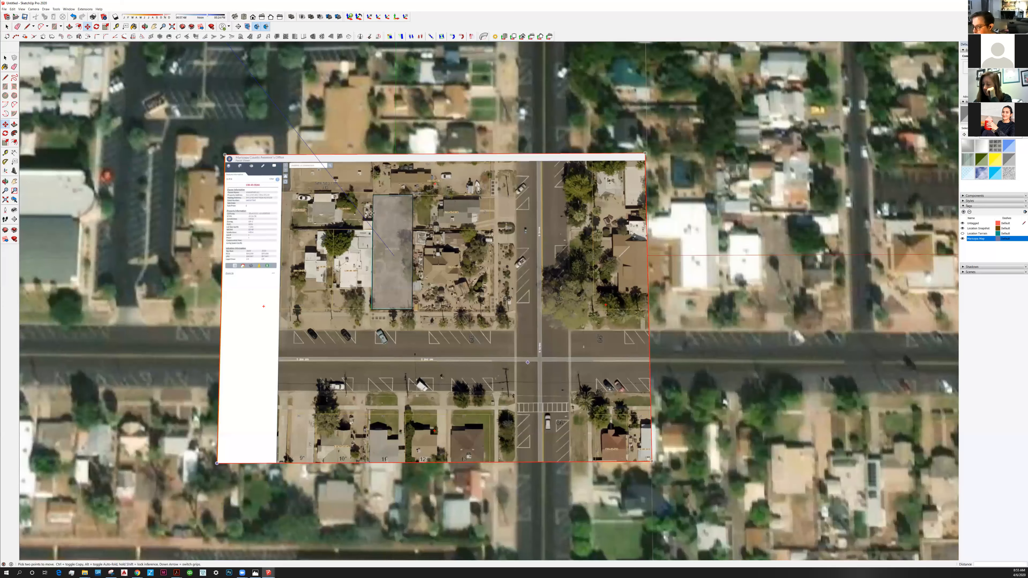
scroll(372, 213, up, 2)
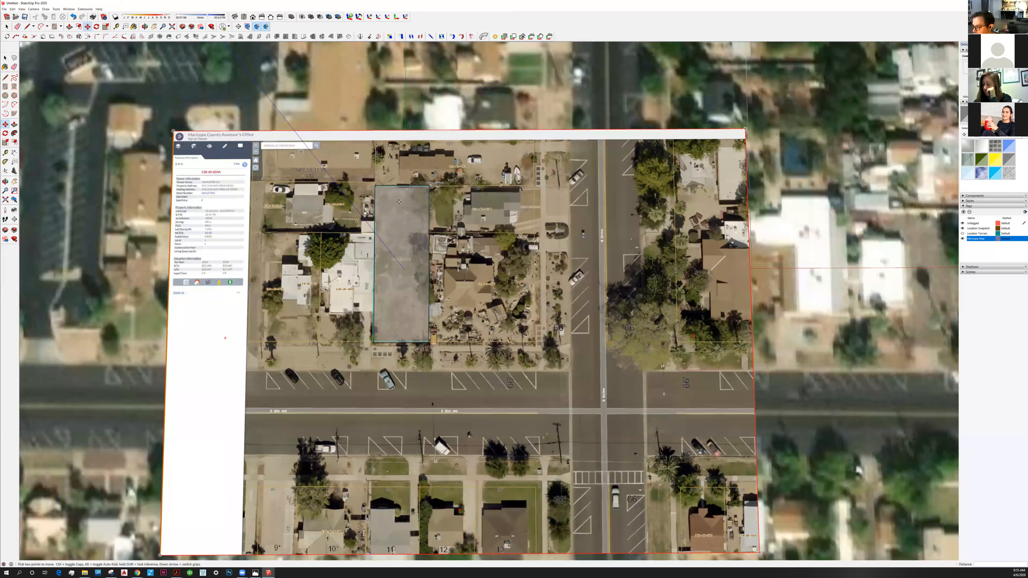
scroll(382, 178, up, 2)
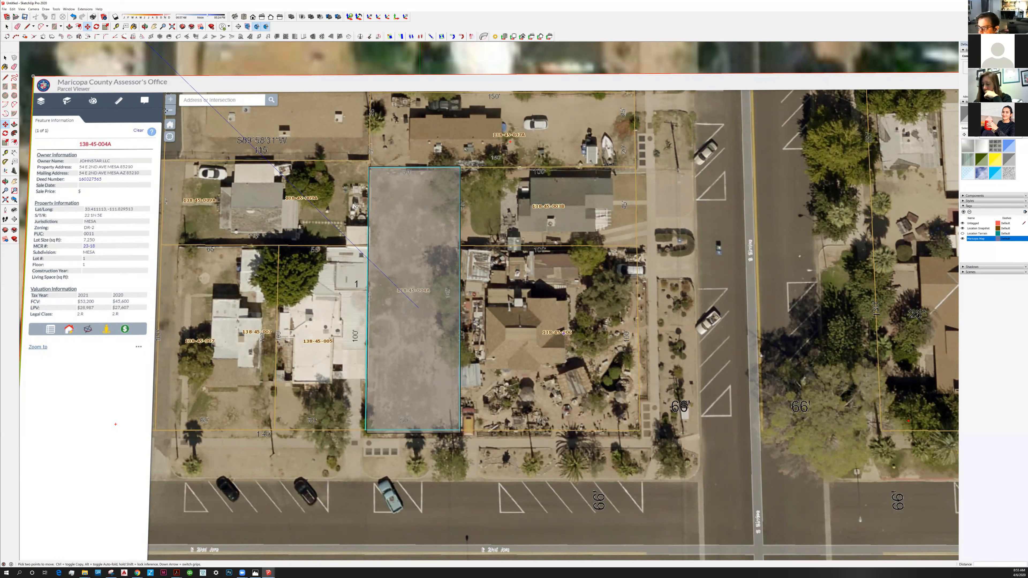
scroll(330, 267, down, 2)
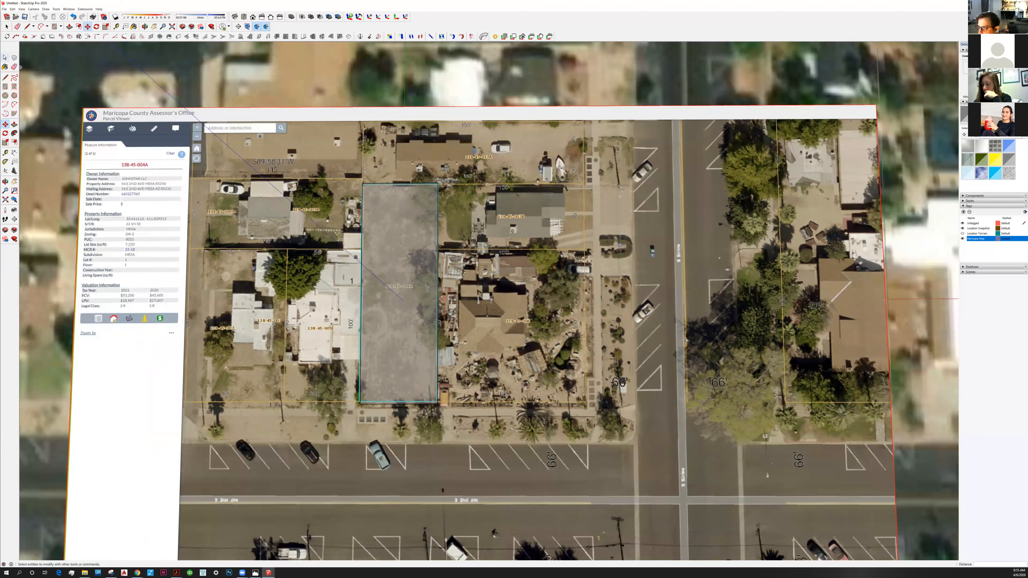
key(space)
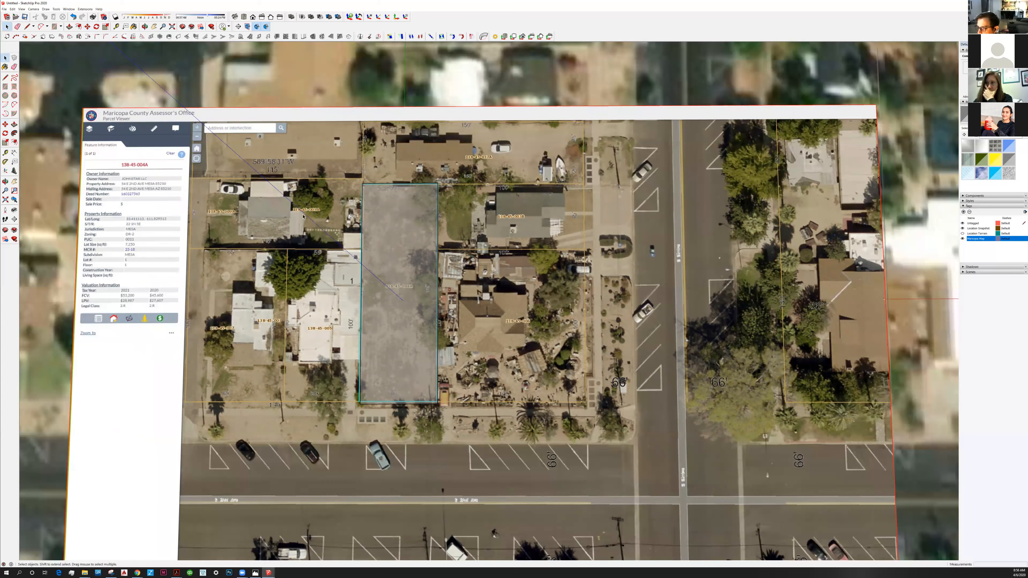
Check the parcel image's alignment with the surrounding location snapshot across its whole extent, using X-ray to see through it.
scroll(307, 211, down, 2)
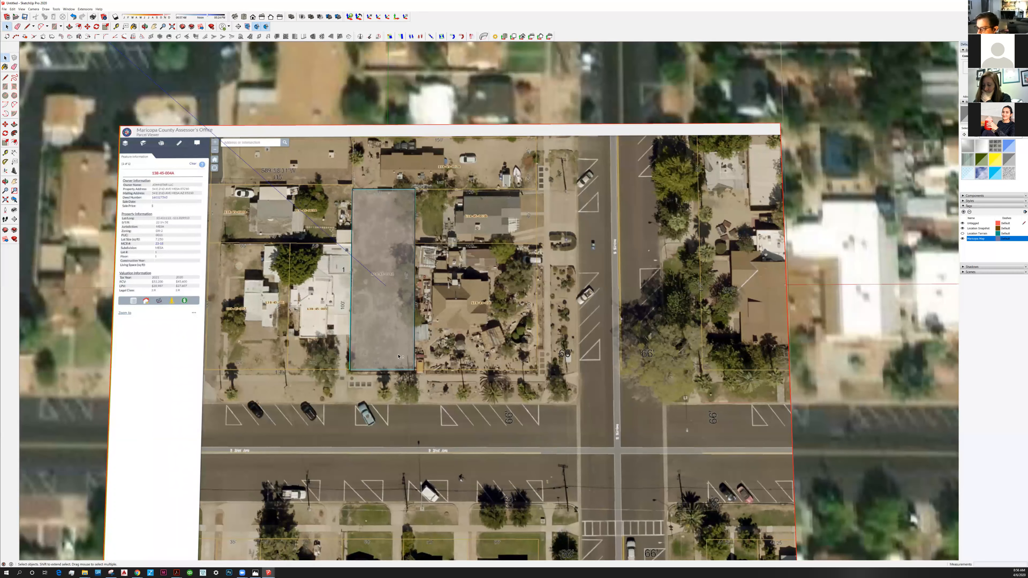
shift+middle_drag(483, 333, 501, 290)
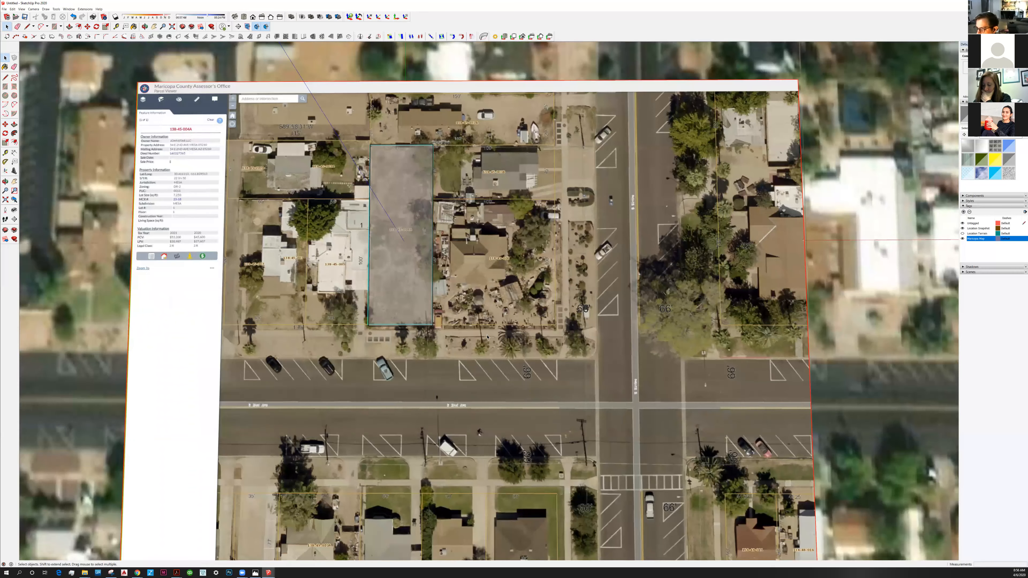
scroll(488, 335, down, 3)
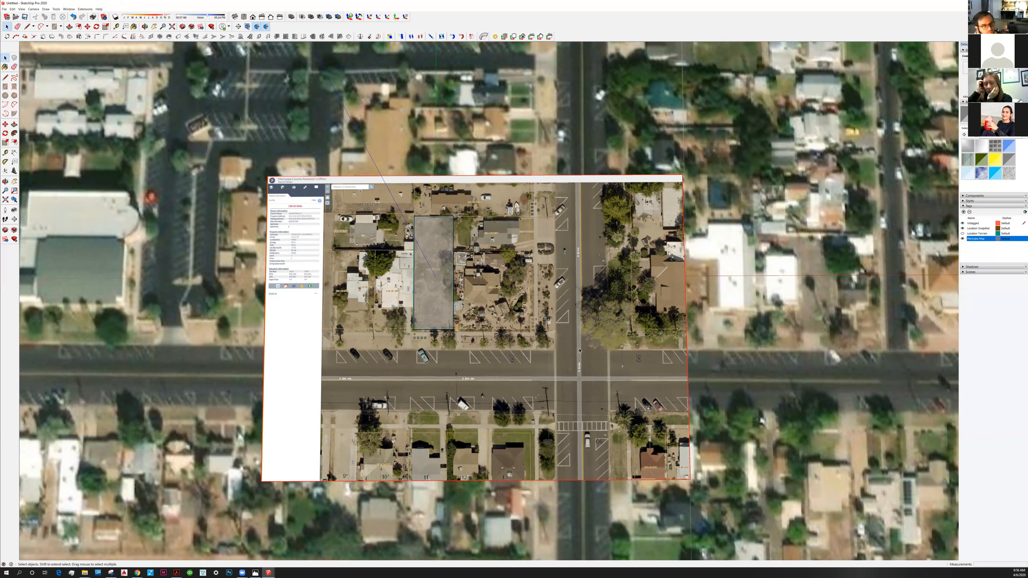
shift+middle_drag(609, 373, 577, 350)
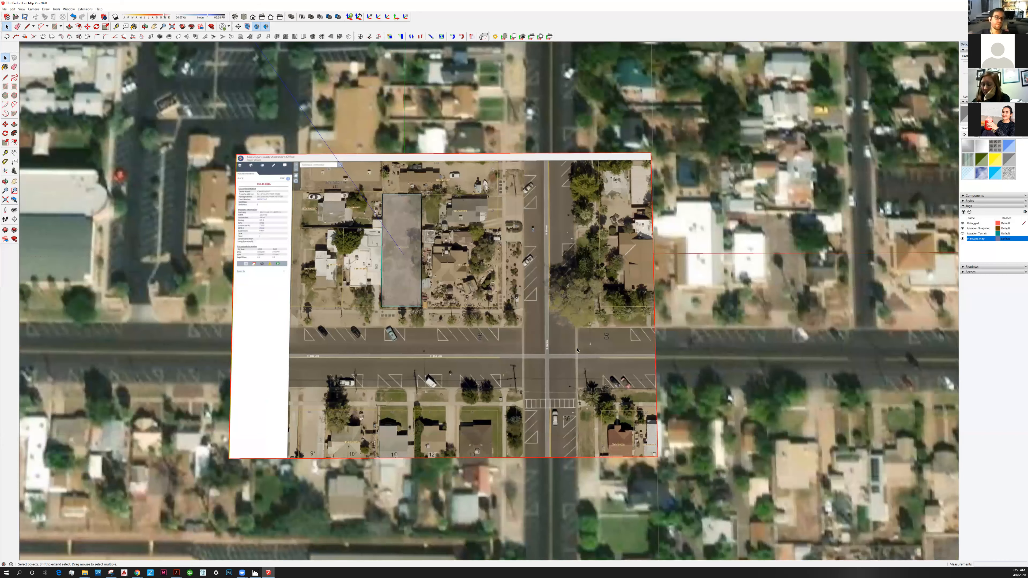
key(x)
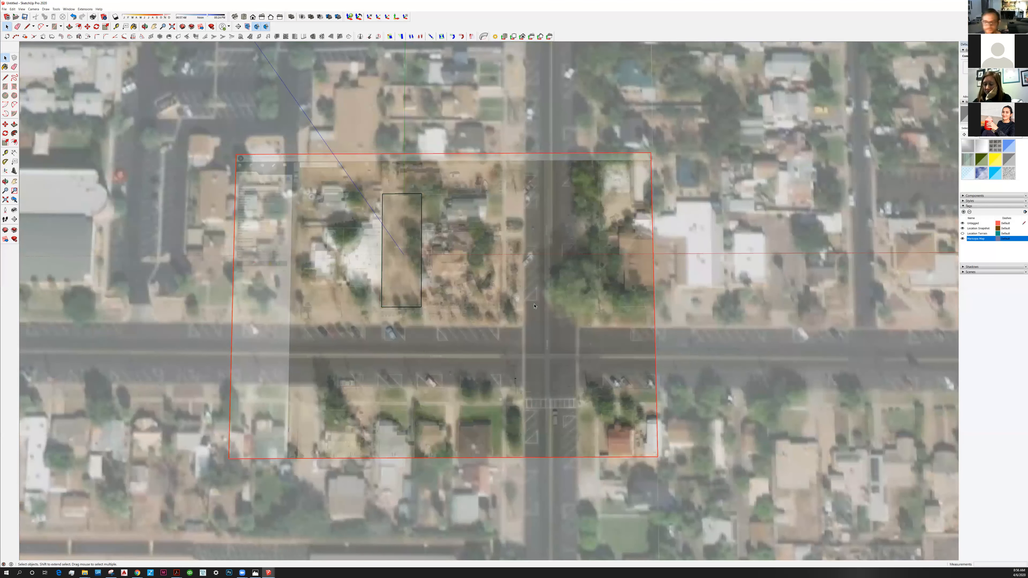
scroll(534, 307, up, 3)
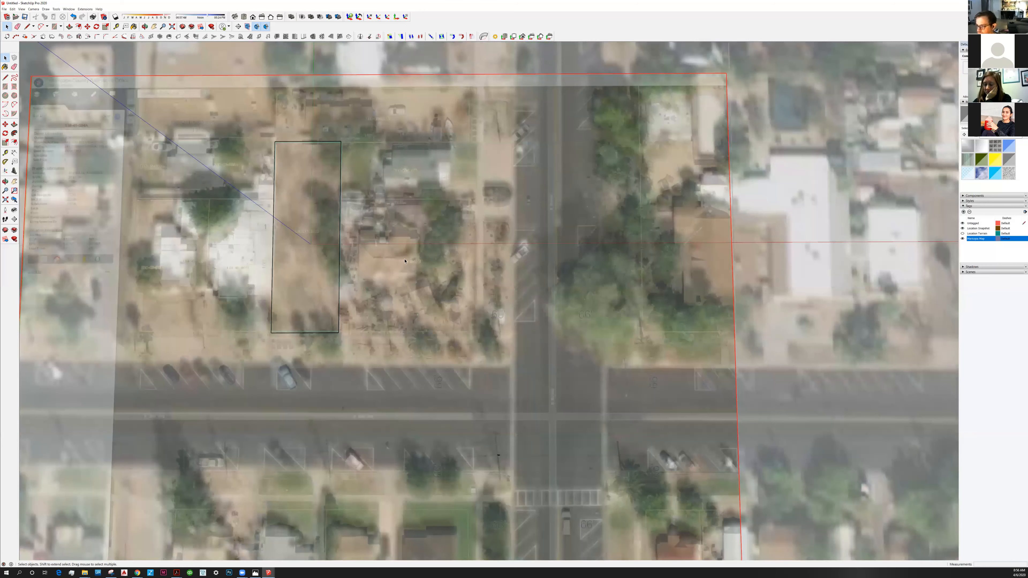
scroll(577, 311, up, 1)
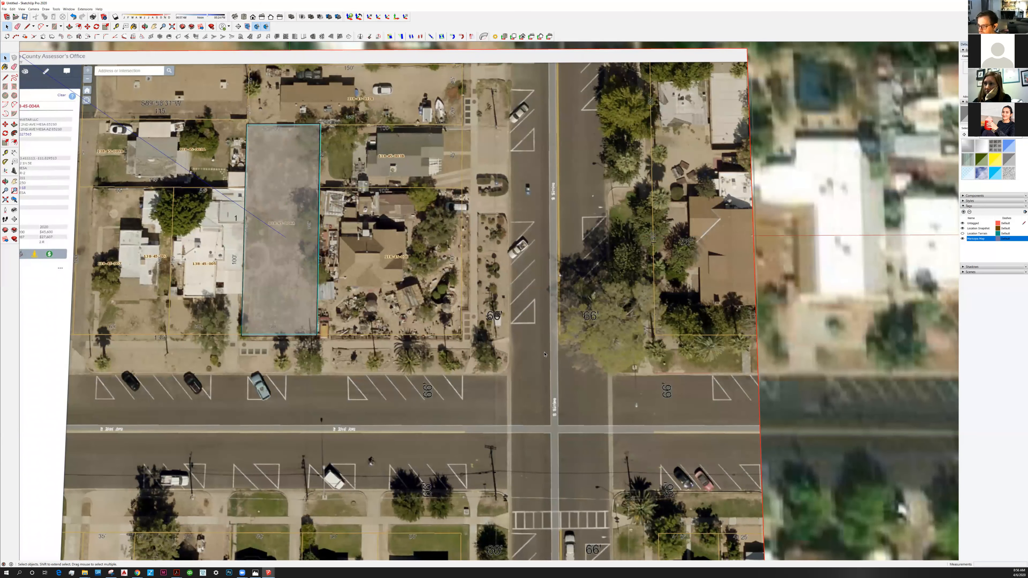
scroll(538, 356, down, 3)
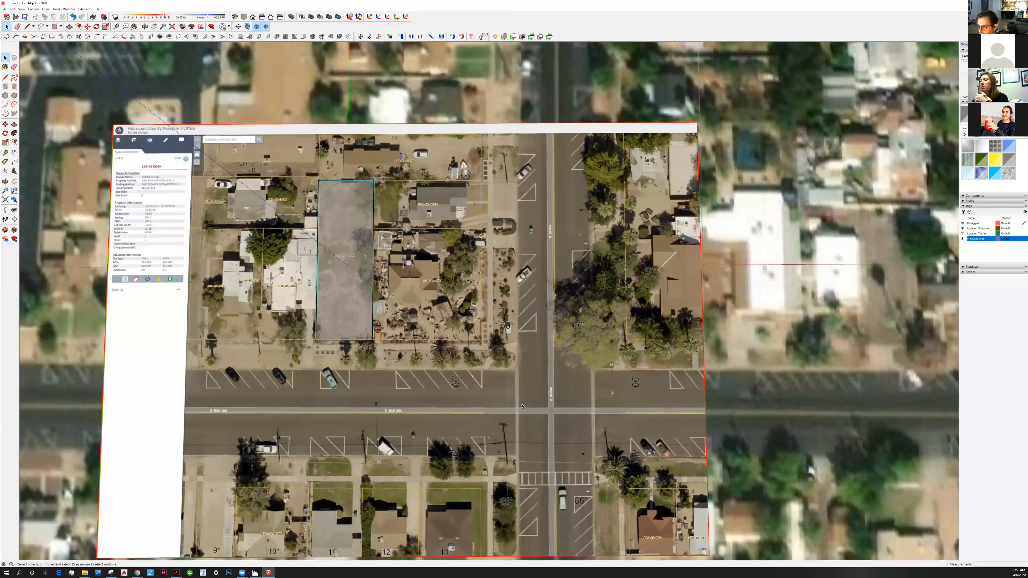
shift+middle_drag(573, 492, 580, 467)
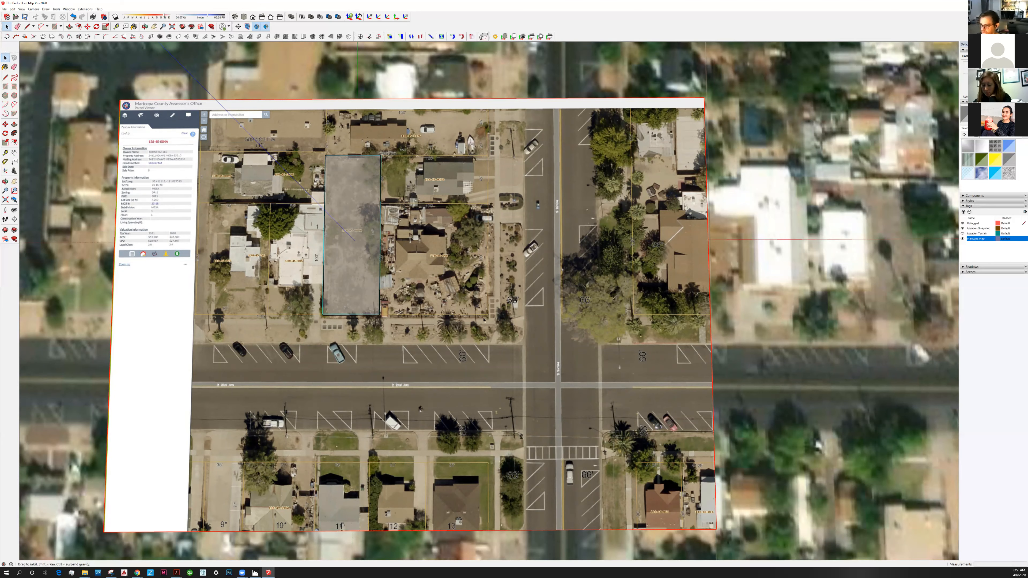
Examine the highlighted parcel and its neighbouring lots in the parcel image from a tilted view.
shift+middle_drag(344, 236, 439, 283)
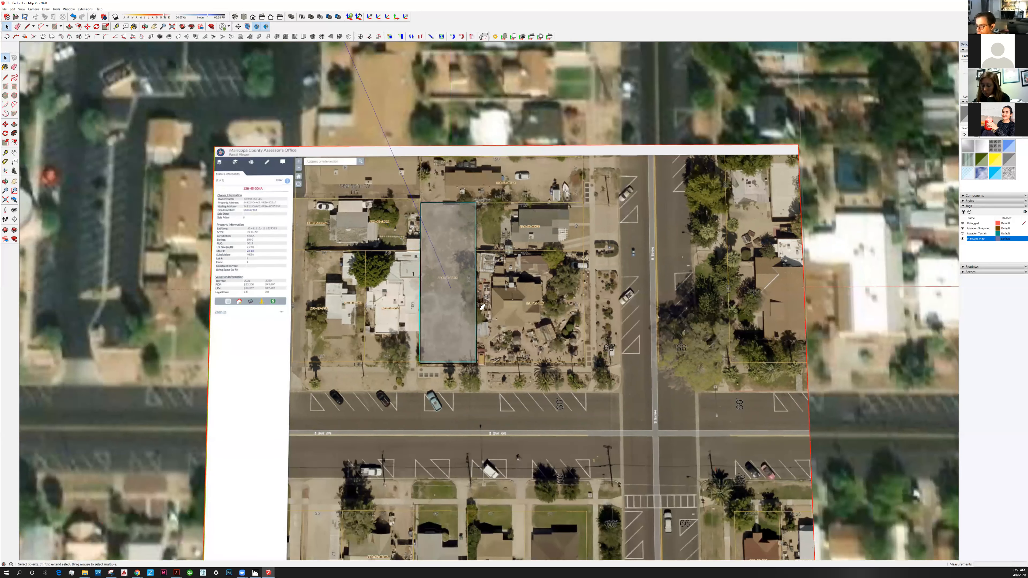
scroll(440, 276, up, 3)
middle_drag(440, 276, 507, 367)
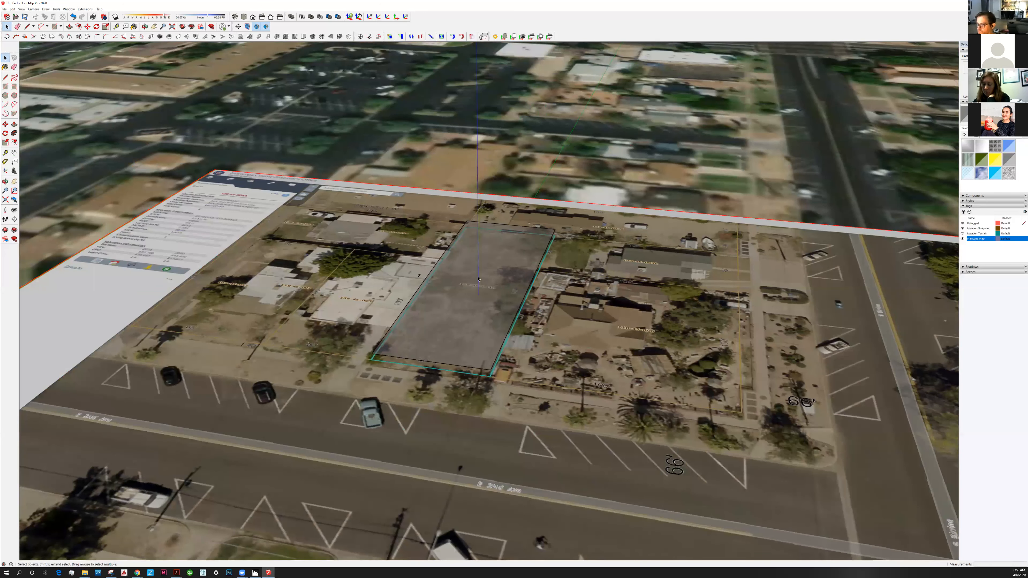
scroll(464, 192, up, 2)
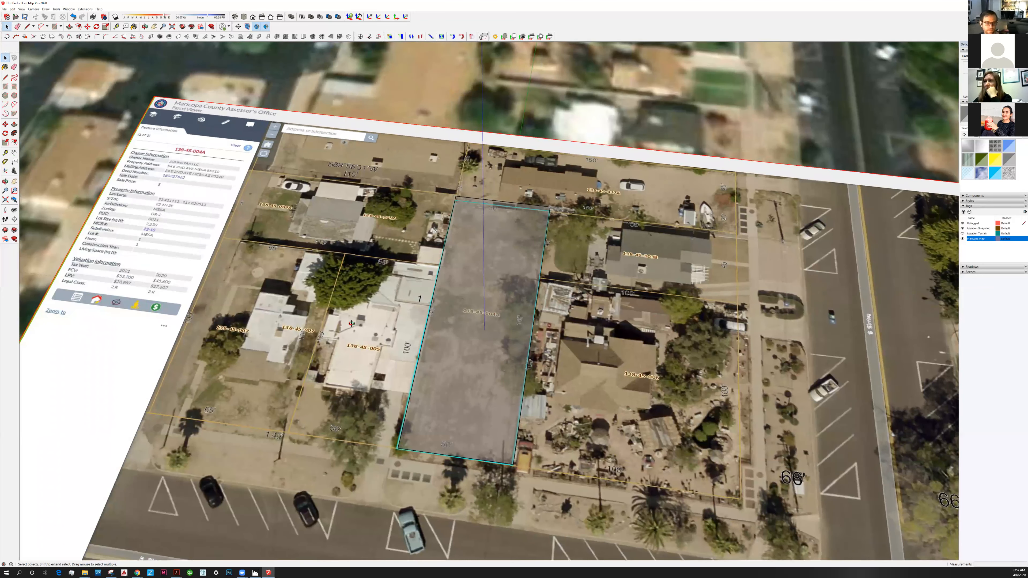
scroll(185, 94, down, 1)
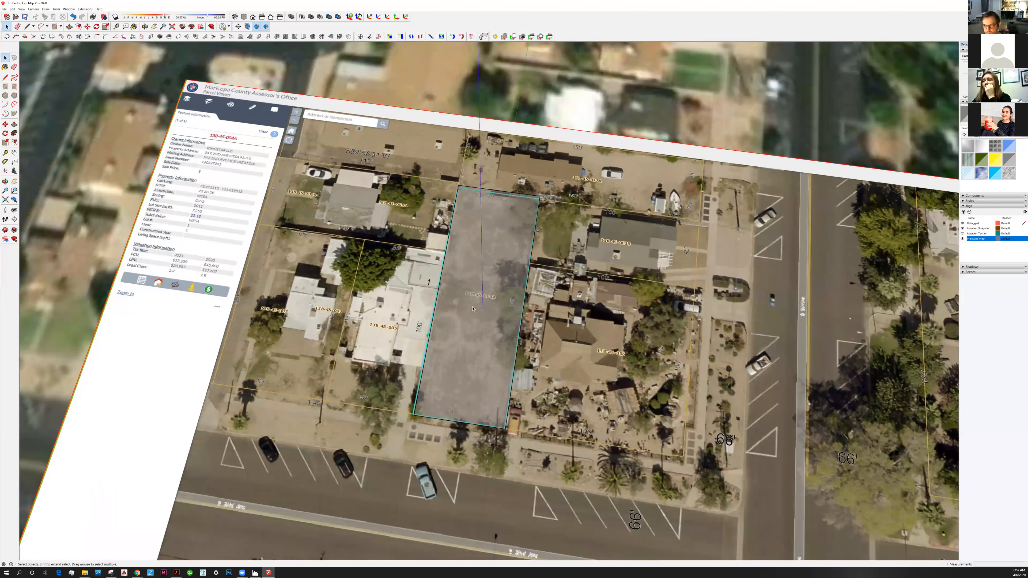
middle_drag(477, 322, 454, 301)
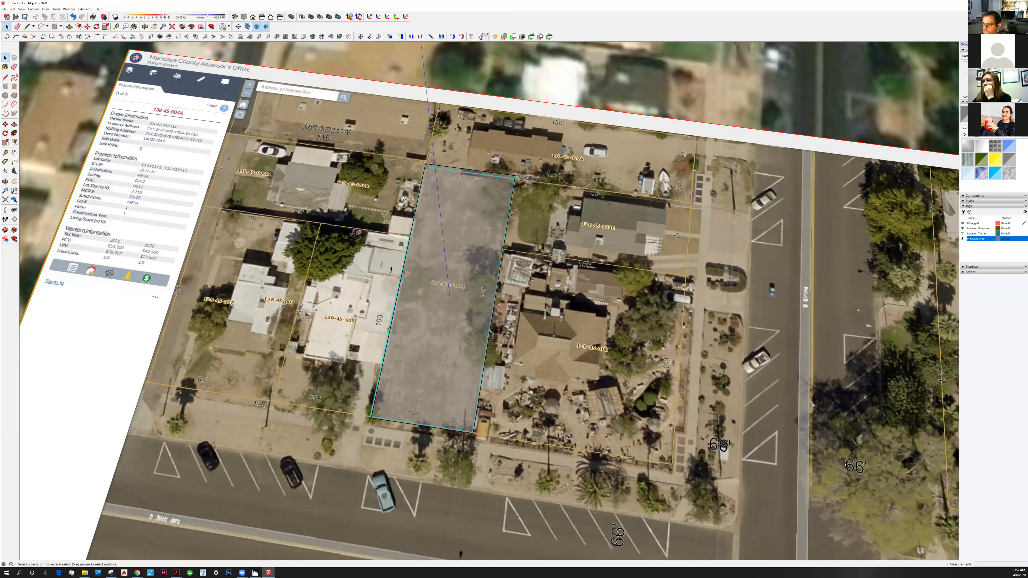
middle_drag(458, 332, 437, 322)
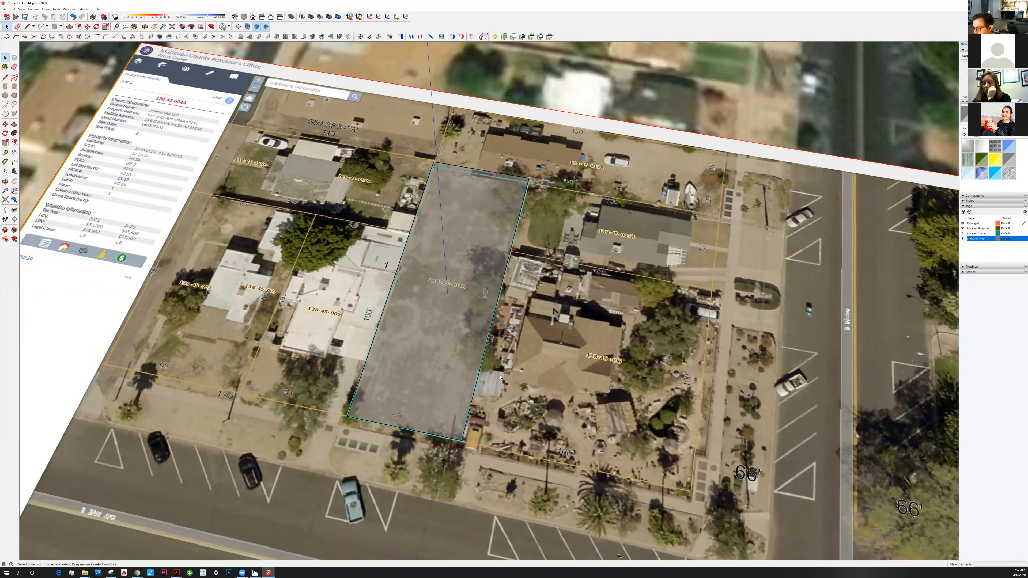
Switch to the zoning PDF in Chrome and highlight T3 Neighborhood (T3N) in the map's transect zones key.
key(alt+Tab)
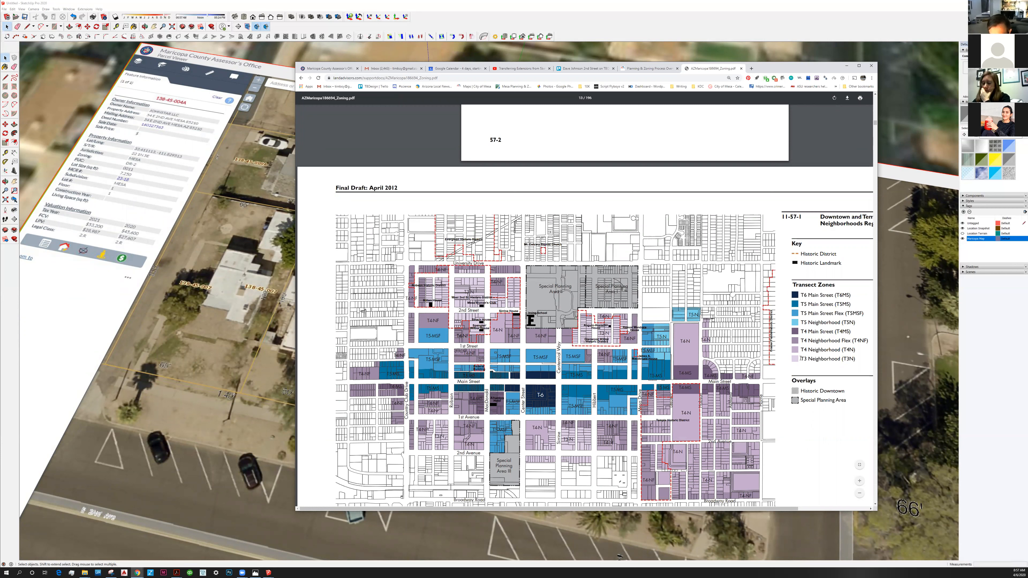
triple_click(854, 358)
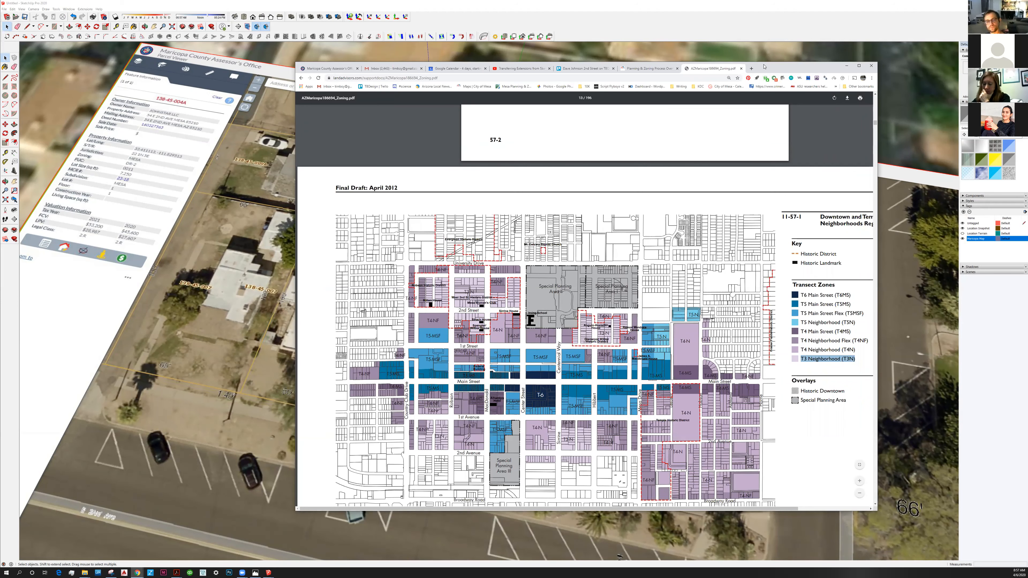
drag(790, 67, 782, 41)
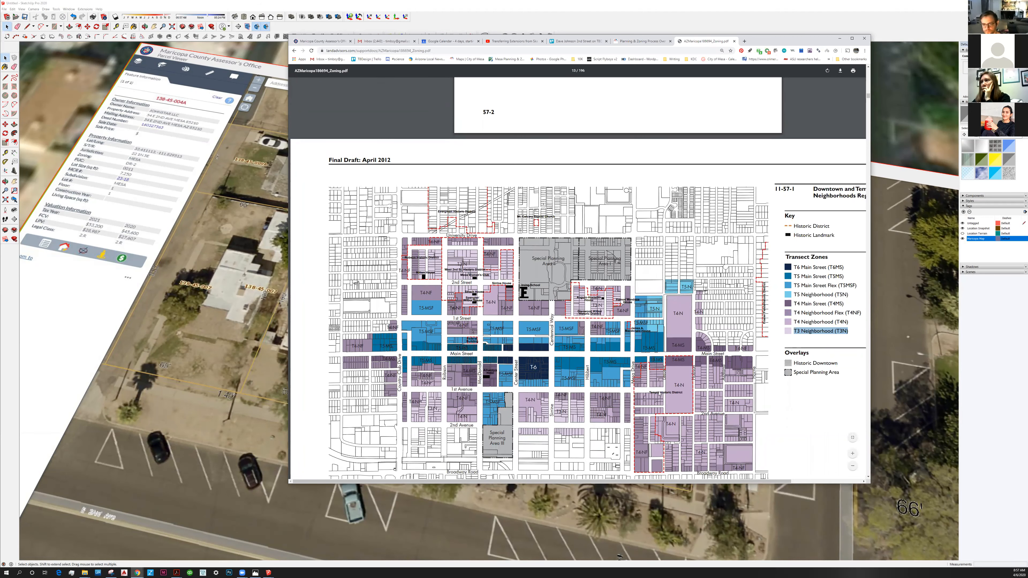
Read the Chapter 58 Building Form Standards overview, comparing intent, form, use and parking for the T3N to T6MS zones.
scroll(659, 393, down, 10)
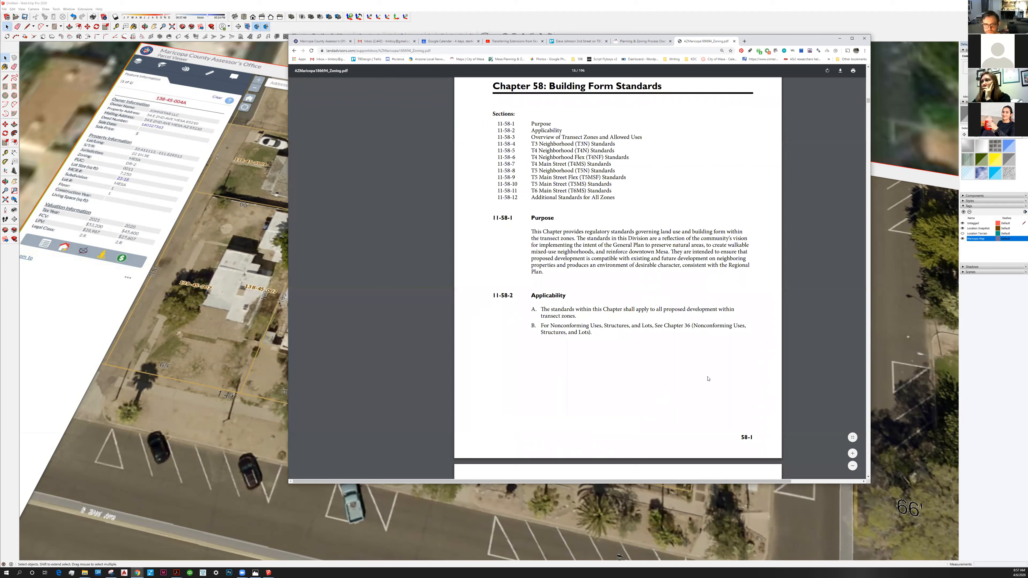
scroll(707, 379, down, 8)
scroll(729, 264, down, 10)
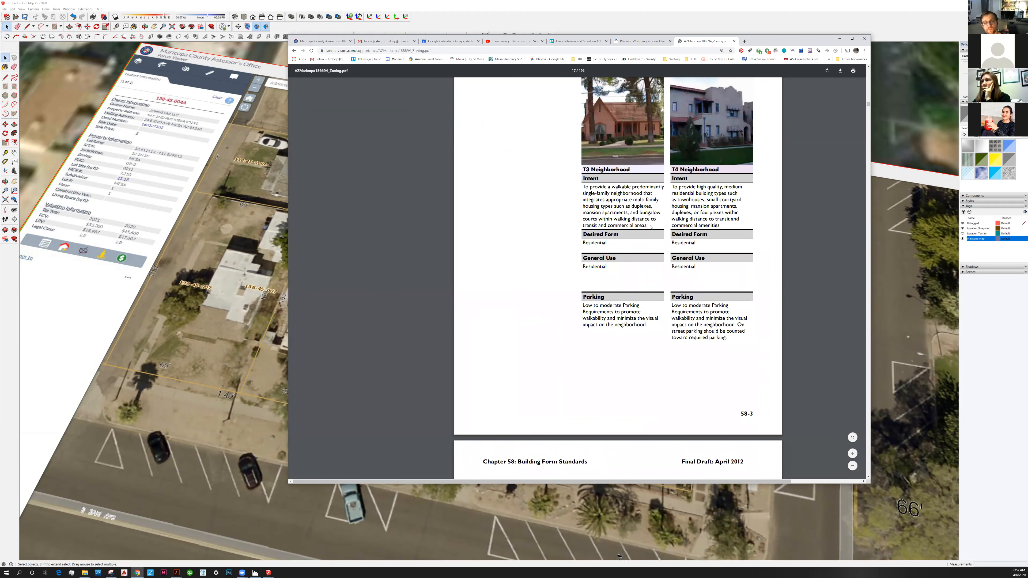
scroll(623, 184, up, 2)
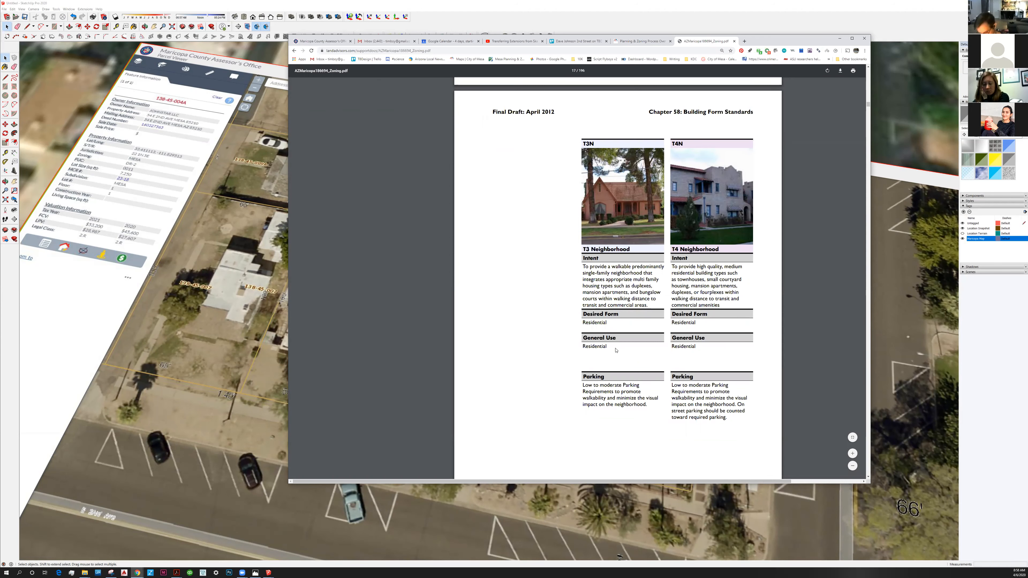
scroll(612, 352, down, 5)
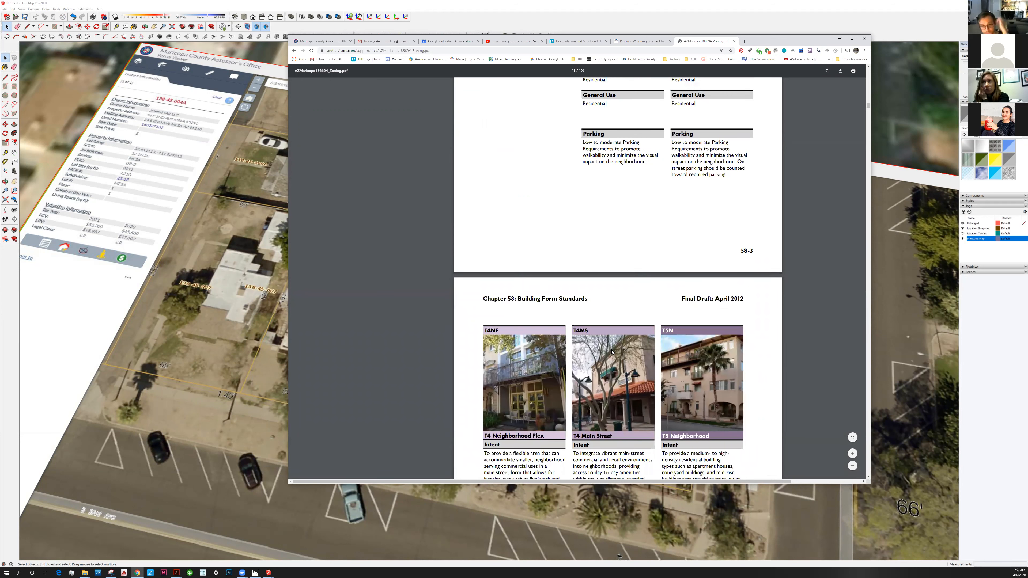
scroll(612, 352, down, 9)
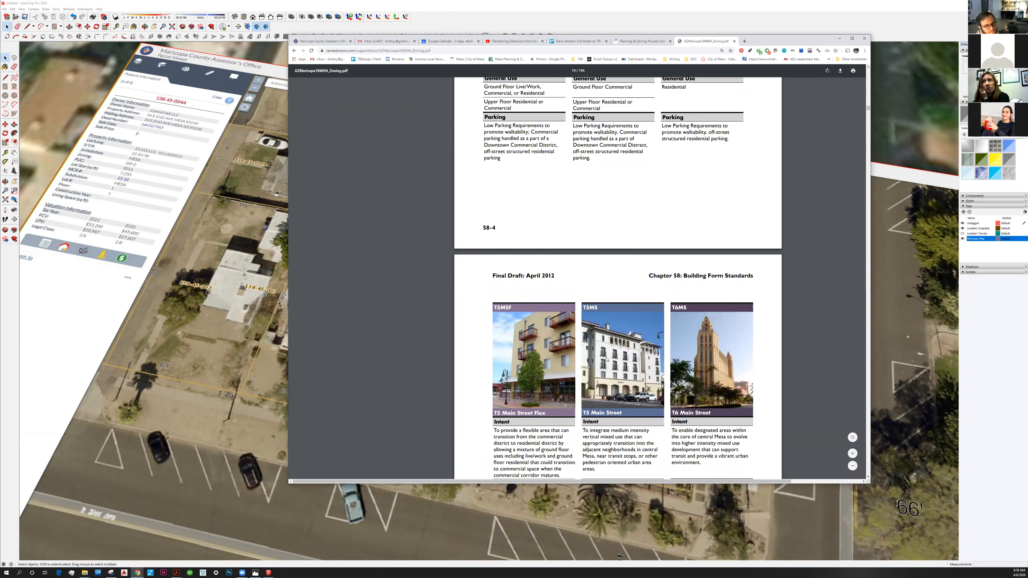
scroll(618, 363, down, 4)
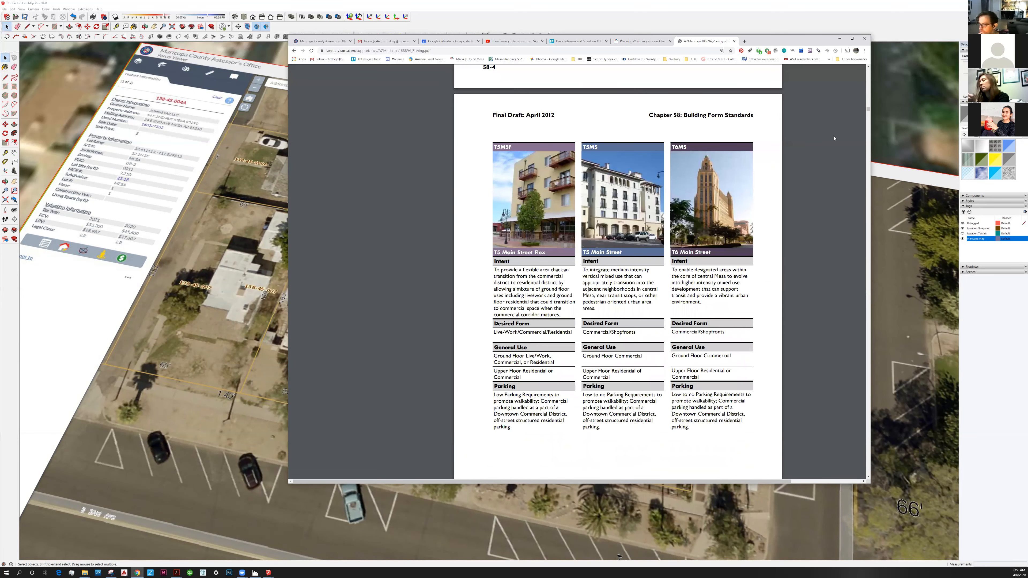
Go past the Composite Use Table and find section 11-58-4, T3 Neighborhood (T3N) Standards, in the zoning PDF.
click(868, 114)
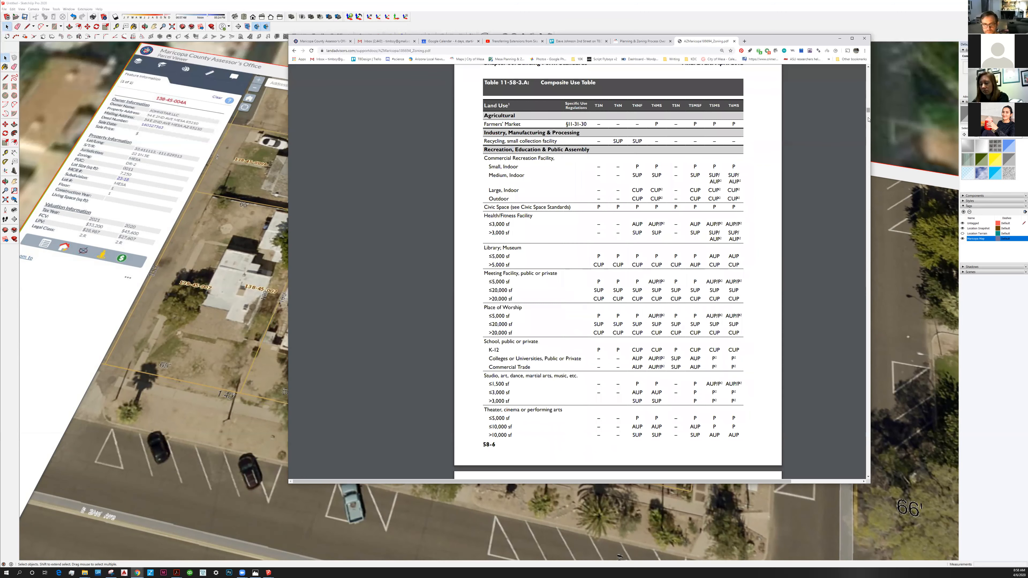
click(869, 121)
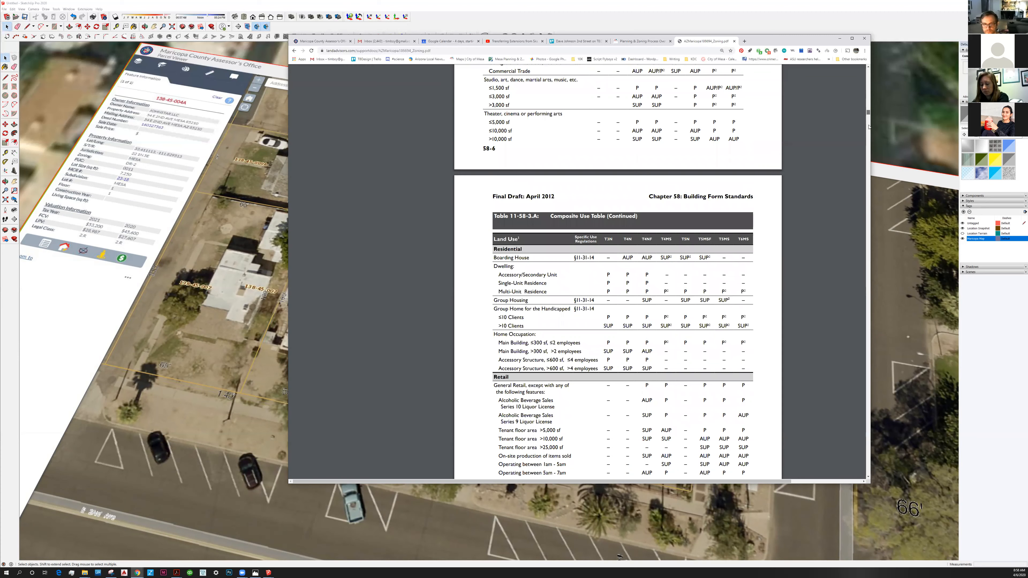
click(868, 128)
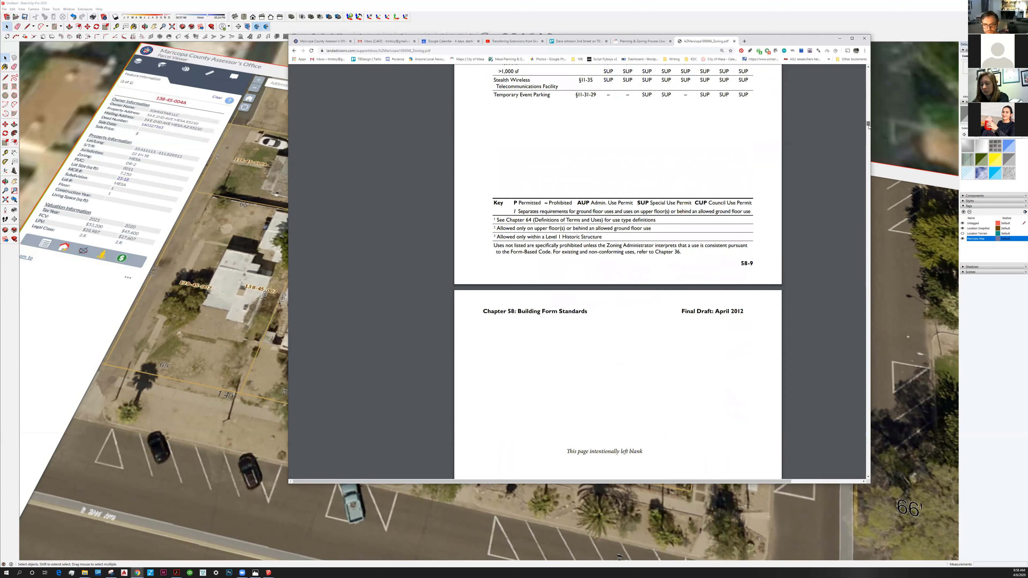
scroll(868, 127, down, 10)
scroll(868, 127, down, 15)
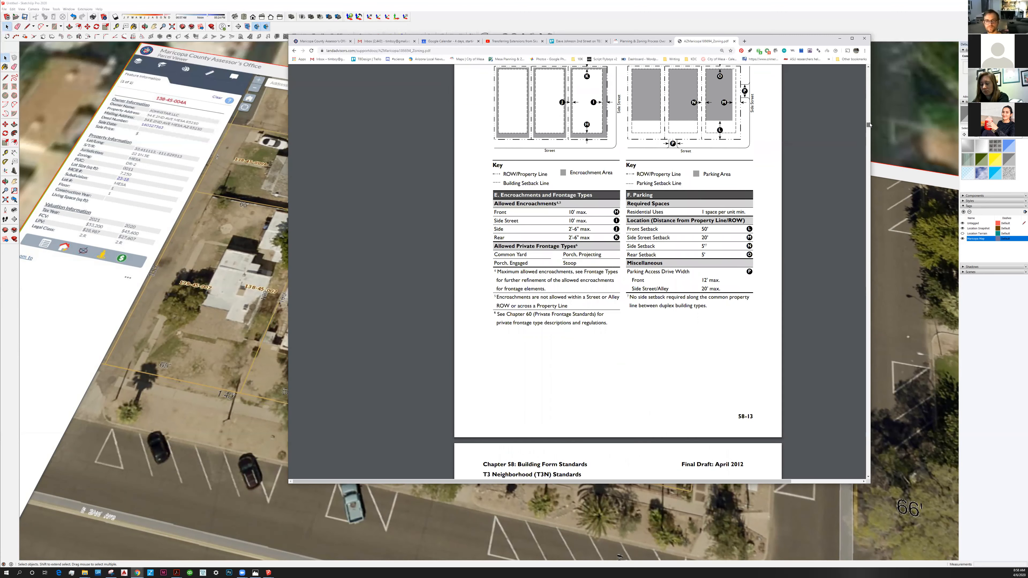
scroll(868, 126, up, 10)
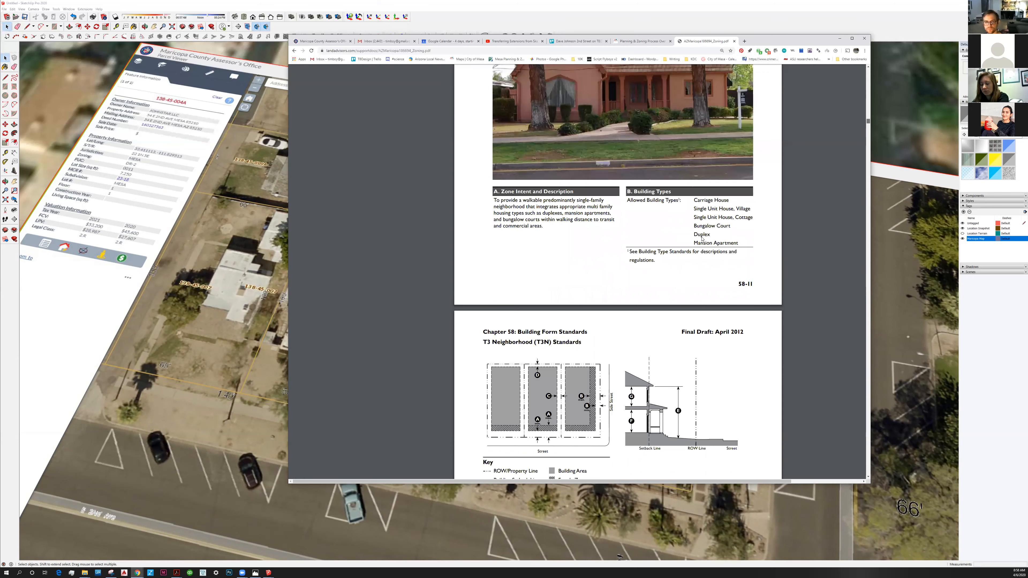
scroll(702, 239, up, 3)
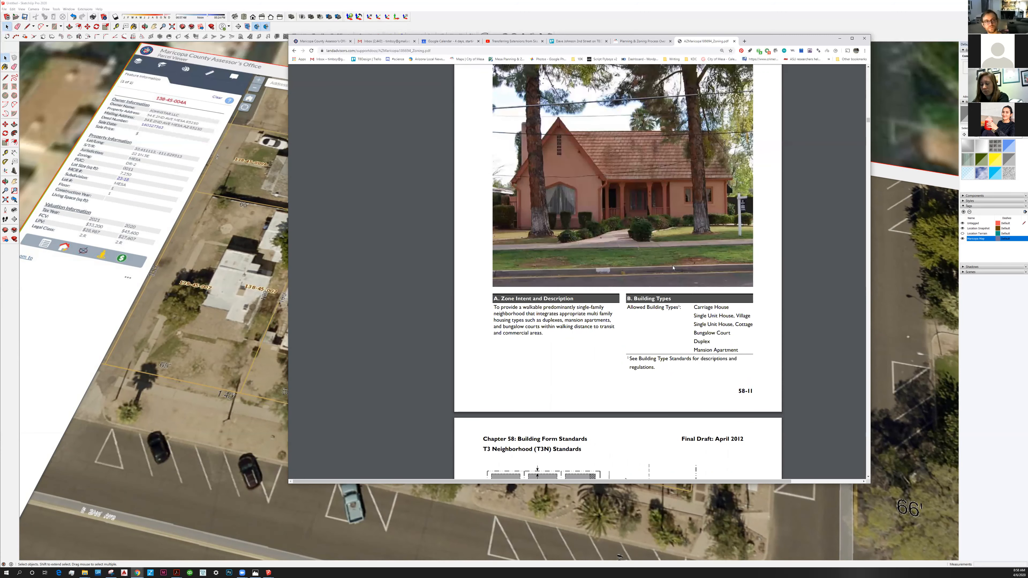
scroll(673, 268, up, 4)
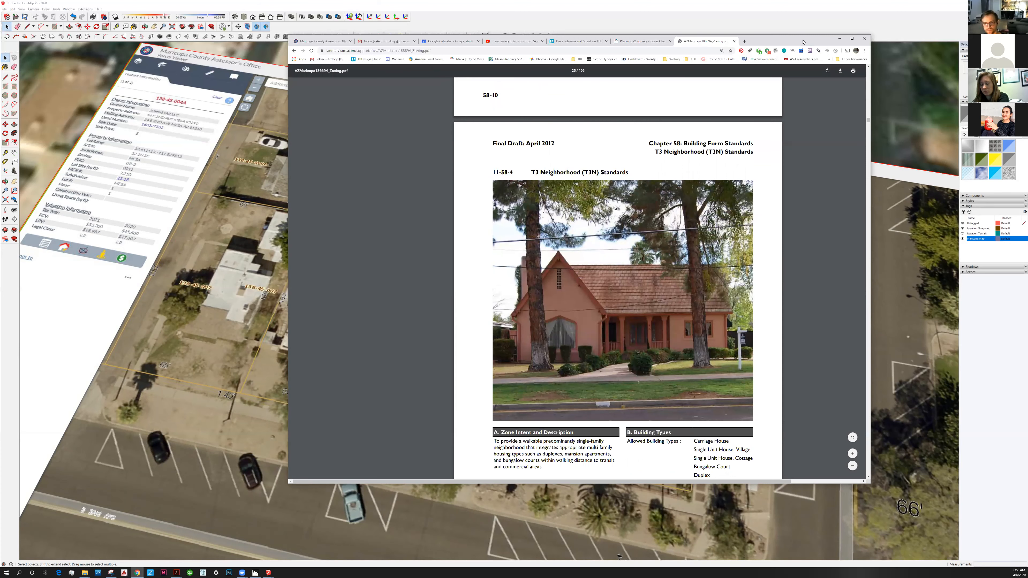
Read the zone intent and the allowed building types in the T3 Neighborhood (T3N) Standards.
drag(804, 42, 722, 50)
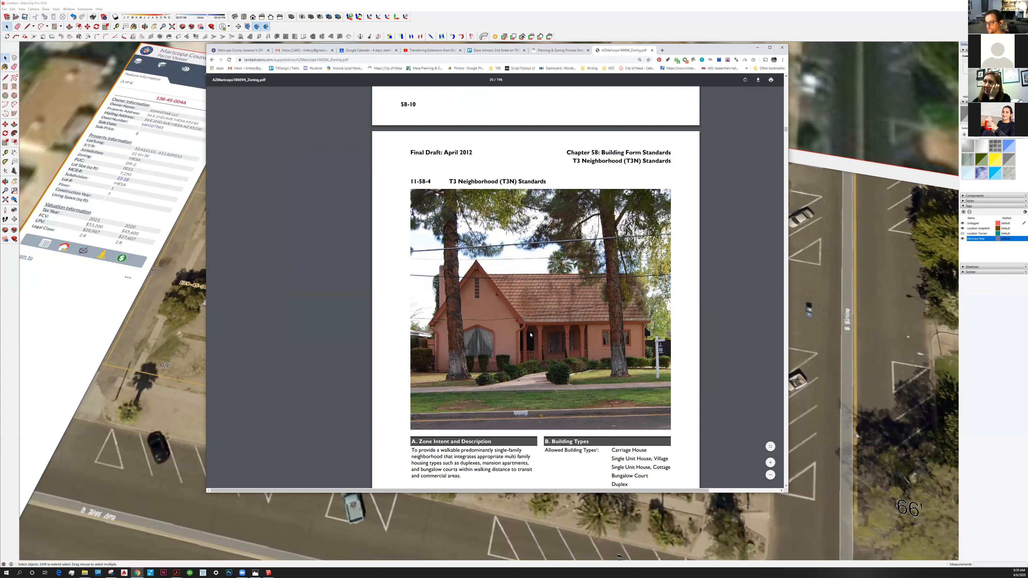
scroll(530, 335, down, 1)
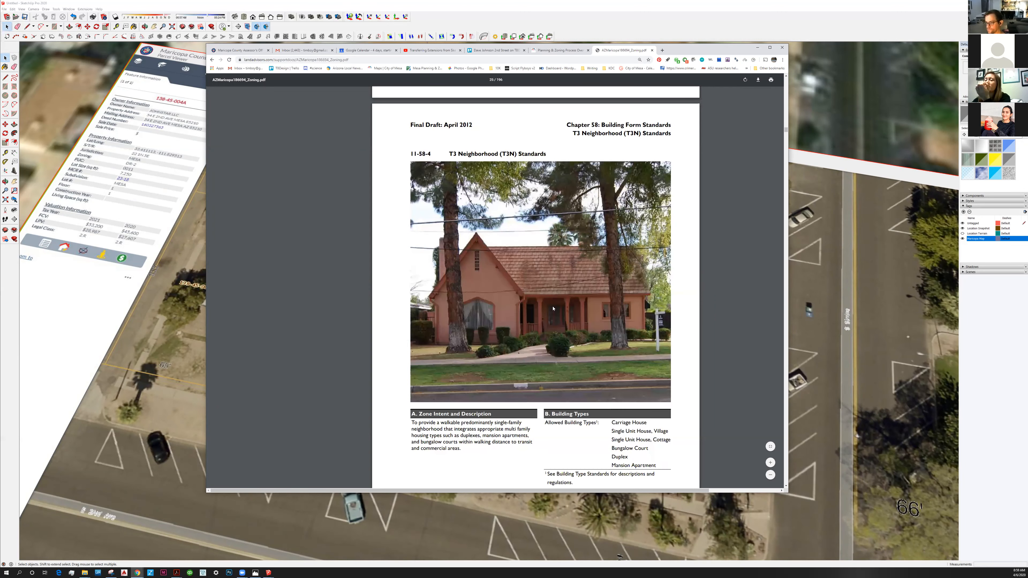
scroll(552, 308, down, 3)
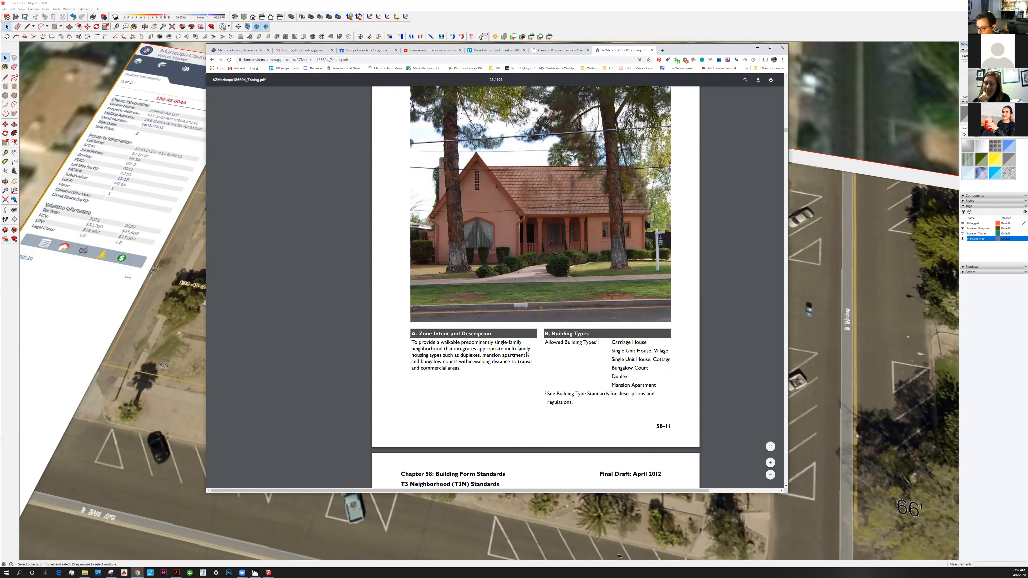
scroll(507, 355, down, 1)
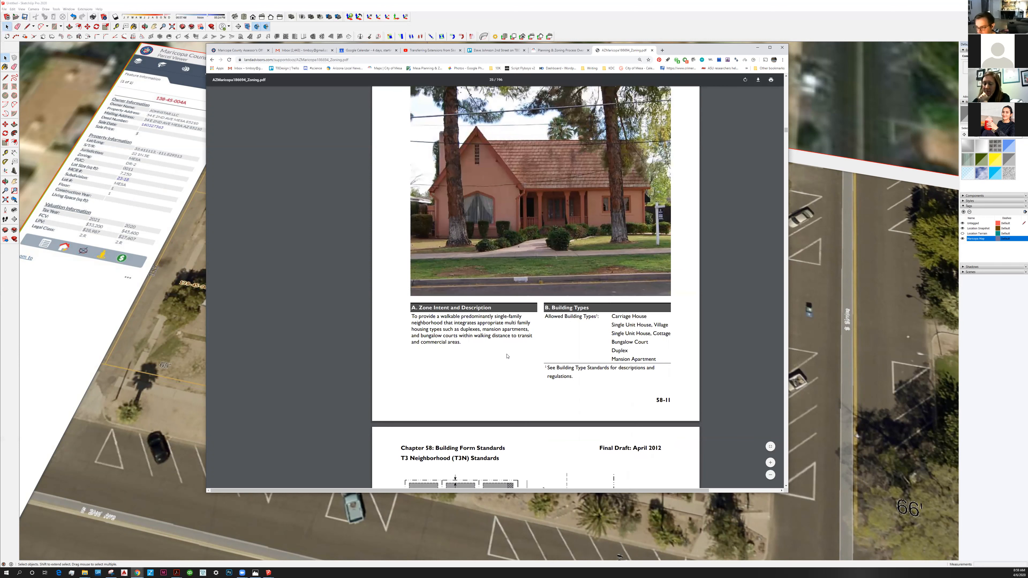
Read the building placement setbacks and building form height limits in the T3 Neighborhood (T3N) Standards.
drag(786, 131, 785, 133)
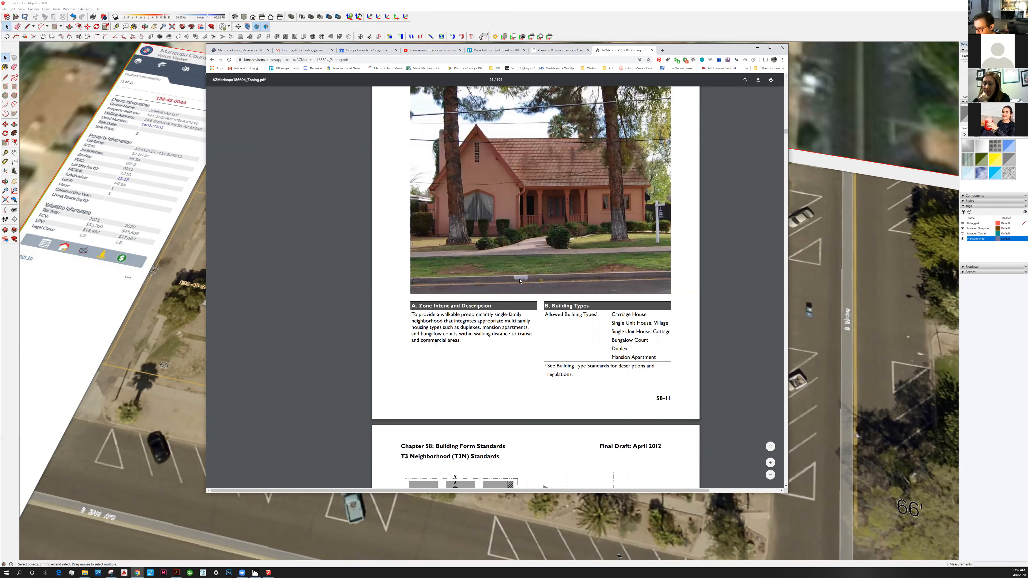
scroll(521, 280, down, 5)
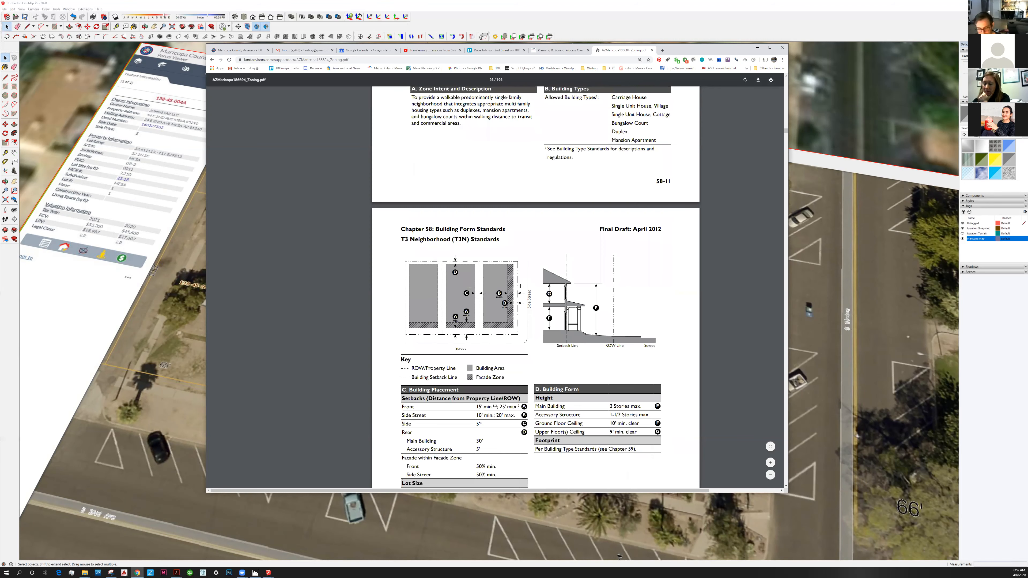
scroll(521, 285, up, 2)
scroll(520, 286, down, 5)
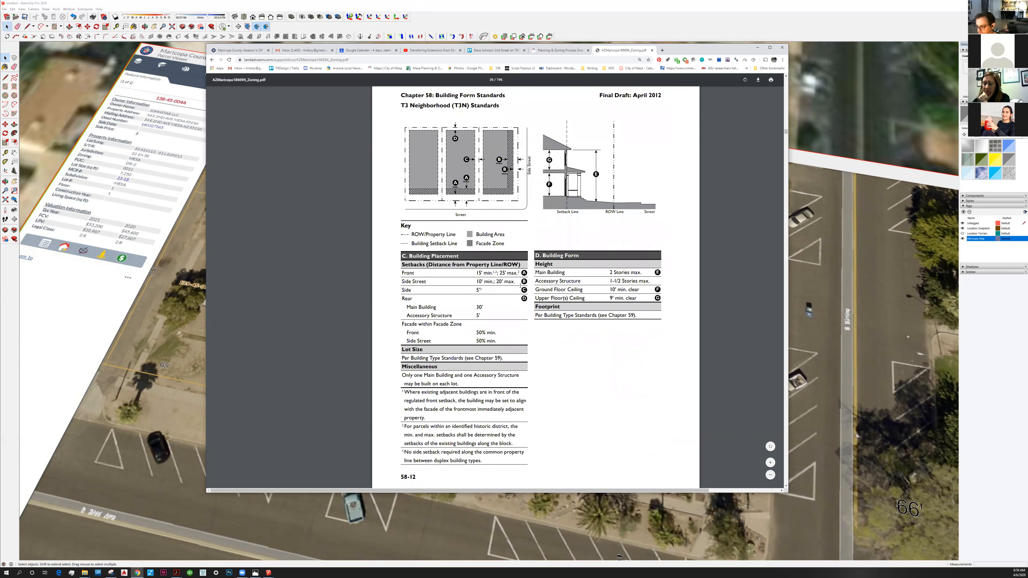
scroll(516, 294, up, 1)
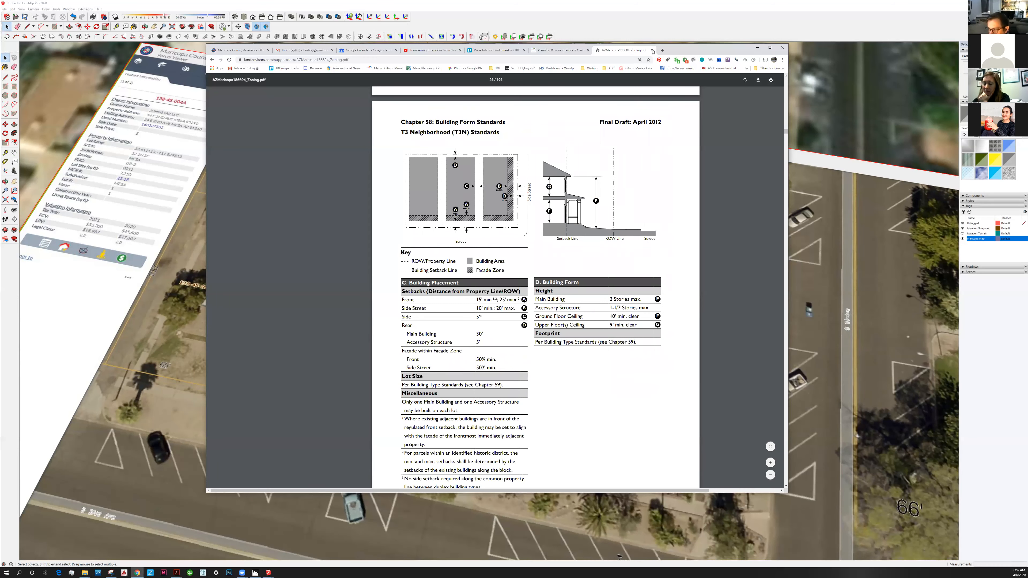
drag(690, 49, 835, 73)
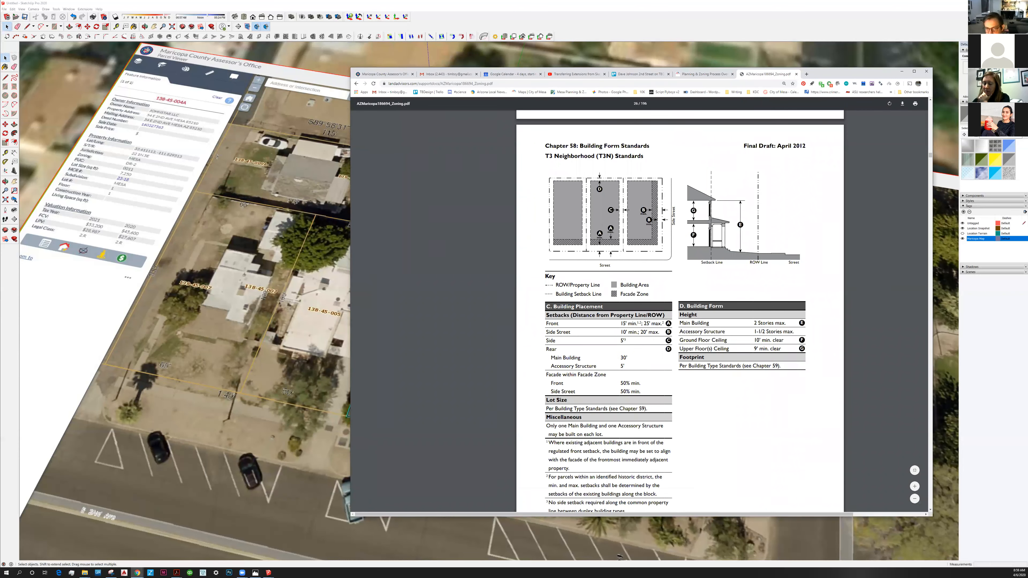
Return to SketchUp, add a tag named Envelope and make it the active tag.
click(902, 71)
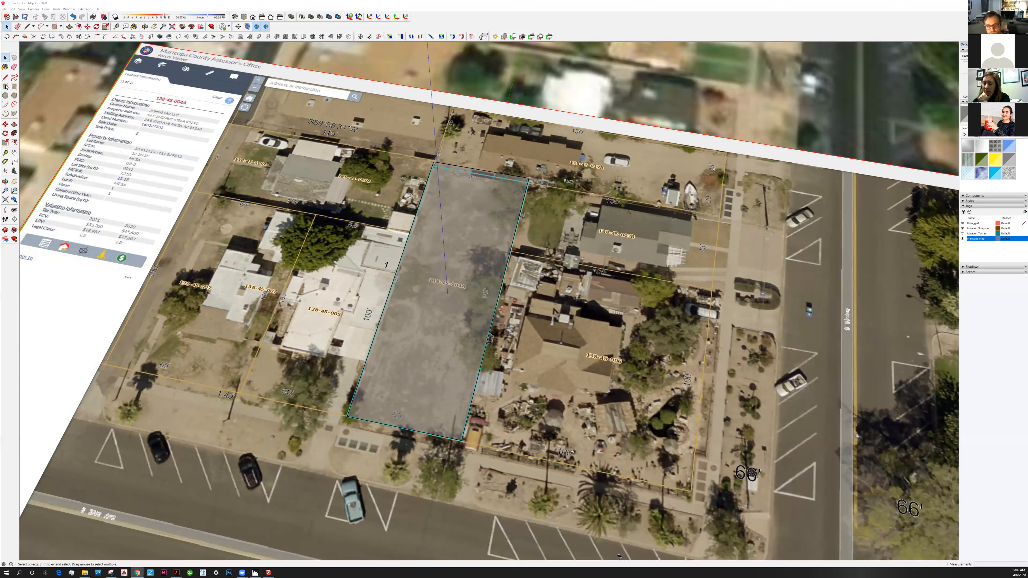
middle_drag(409, 341, 441, 370)
key(l)
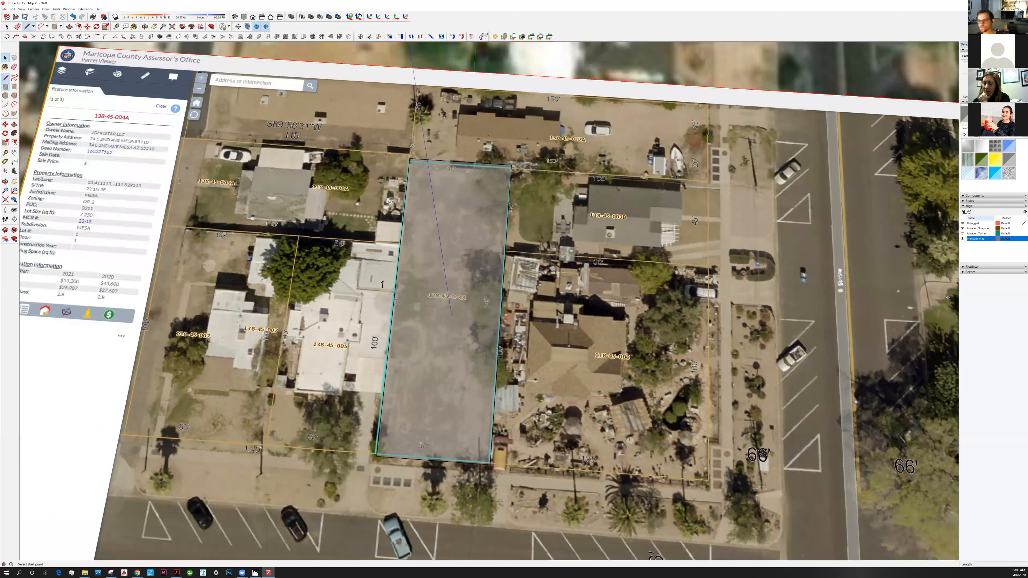
click(963, 212)
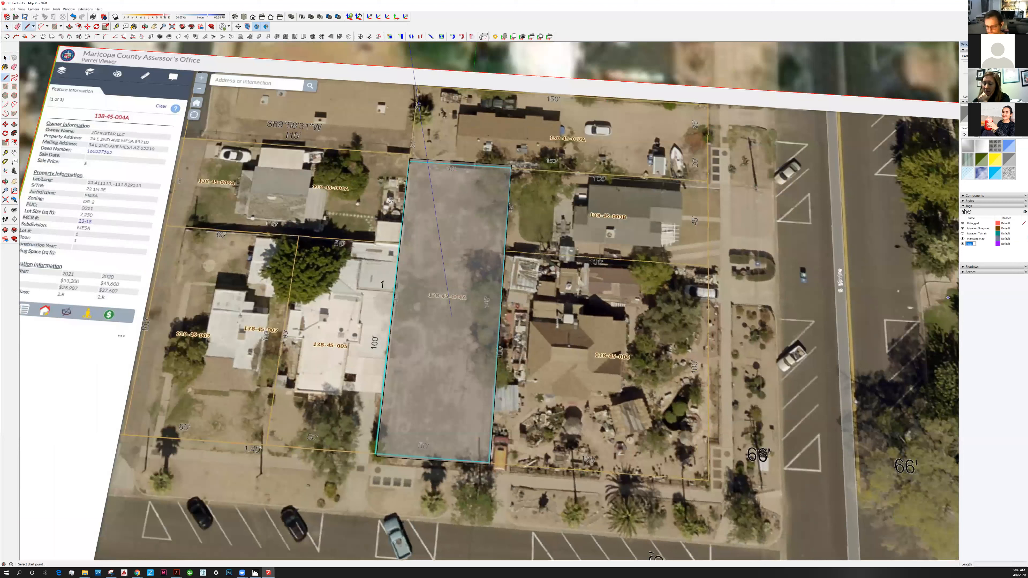
text(Envelope)
key(Return)
click(1019, 242)
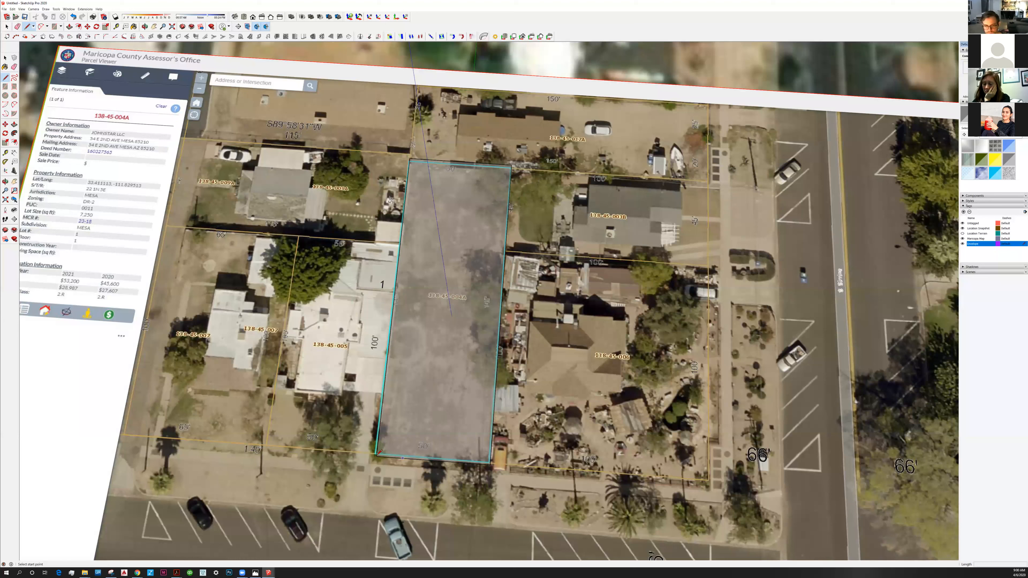
Draw the front setback line across the parcel, 15' in from its street-side corner.
click(376, 456)
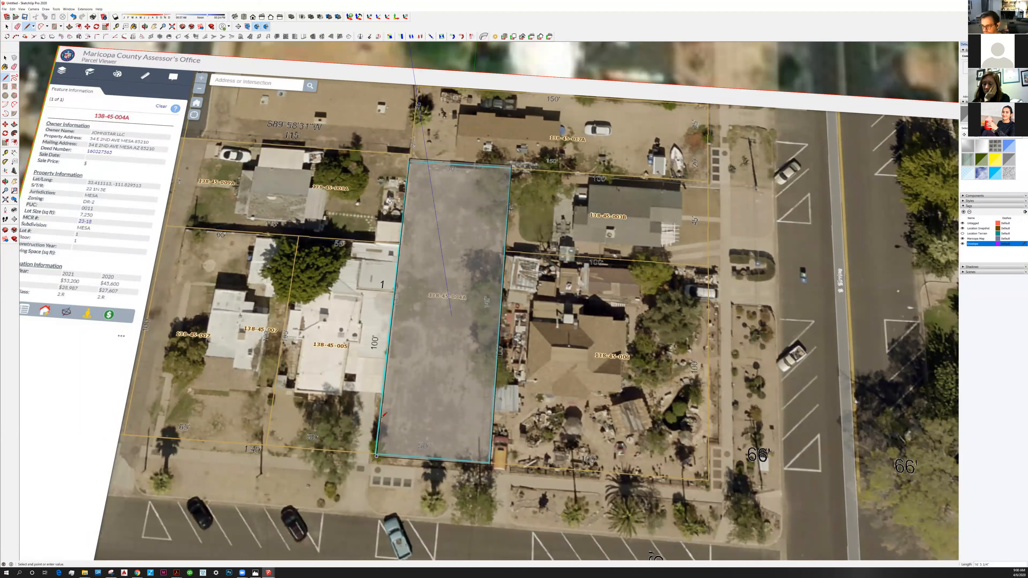
text(15)
key(Return)
click(492, 430)
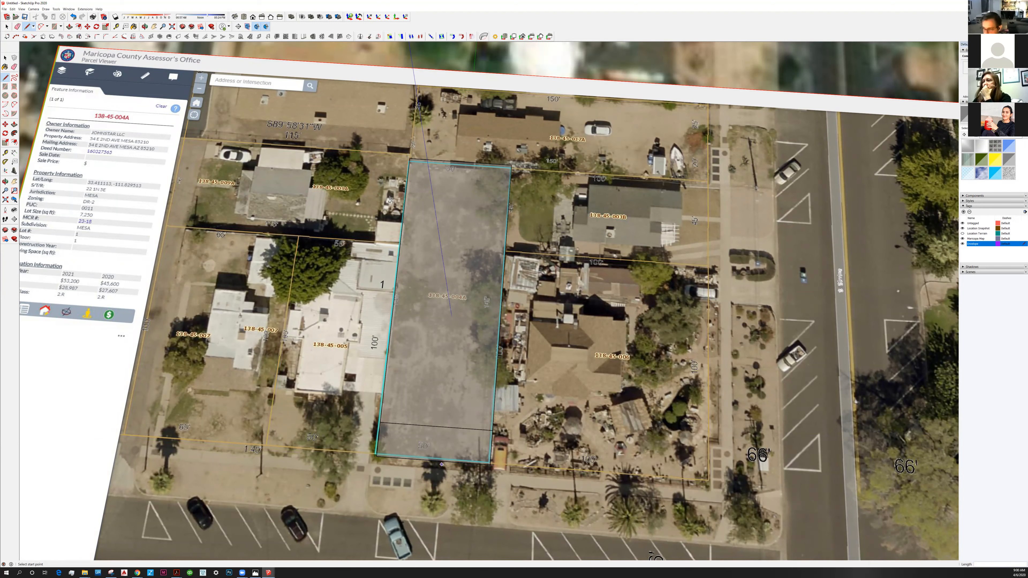
Check the side and rear setbacks in the zoning PDF's building placement diagram and return to SketchUp.
key(alt+Tab)
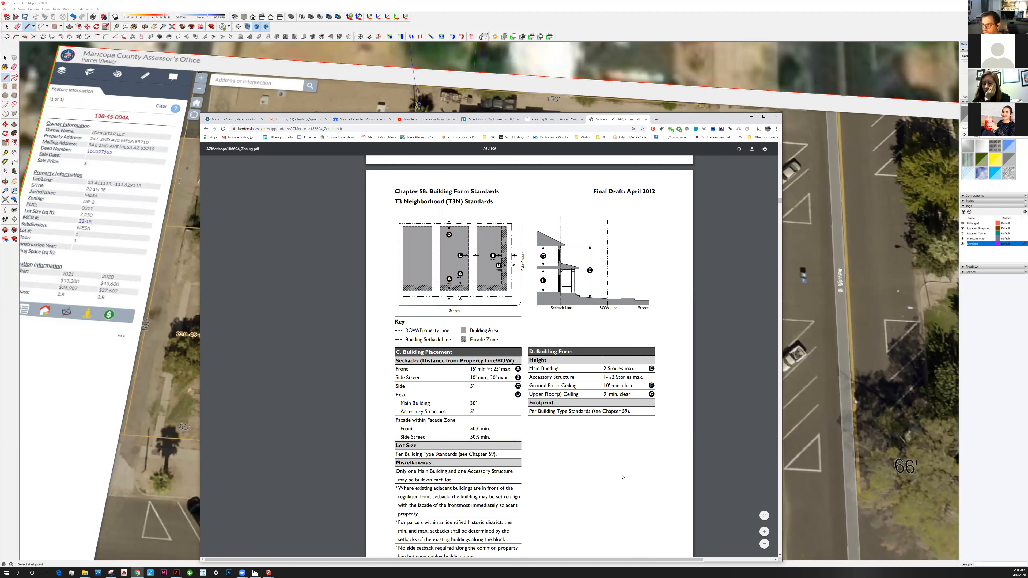
drag(702, 118, 660, 308)
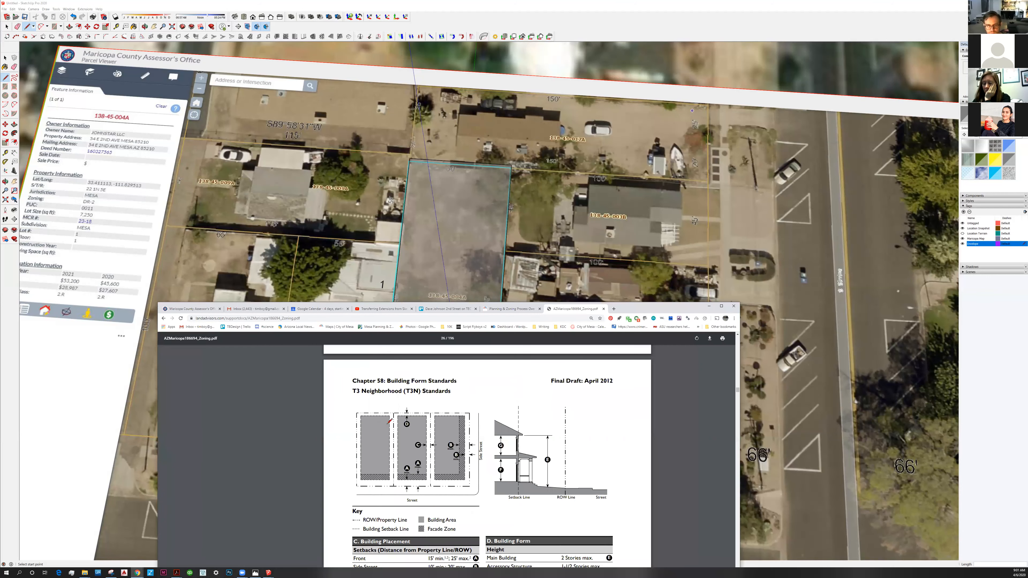
key(alt+Tab)
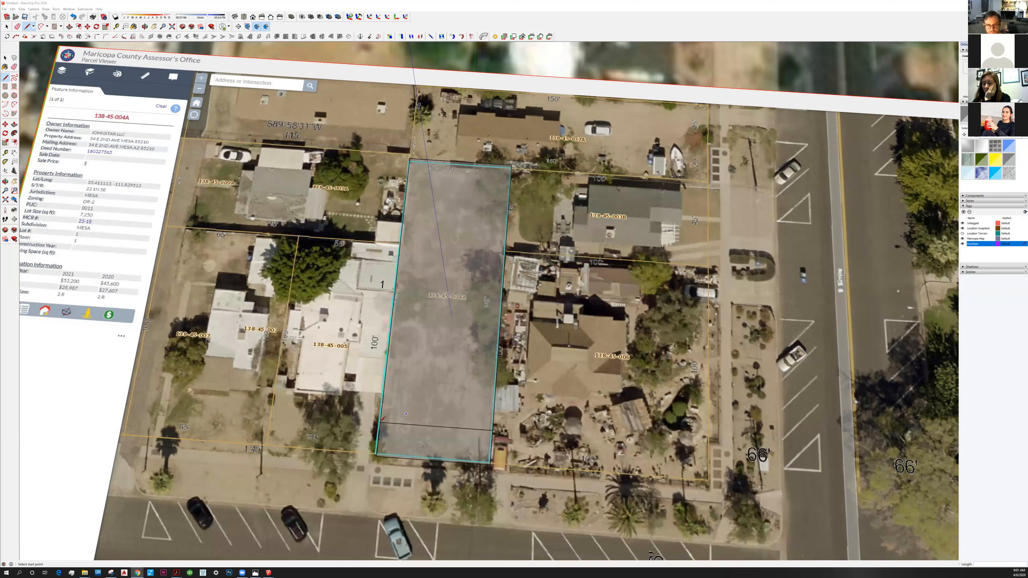
Draw the side setback line from a point 5' along the front setback line, running 130' toward the rear.
click(391, 422)
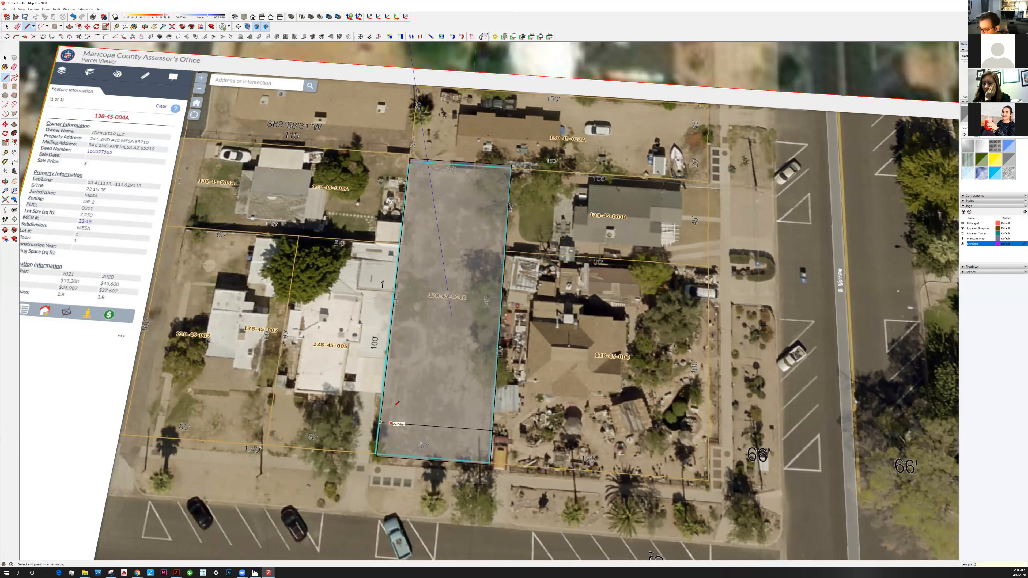
text(5')
text(130')
key(Return)
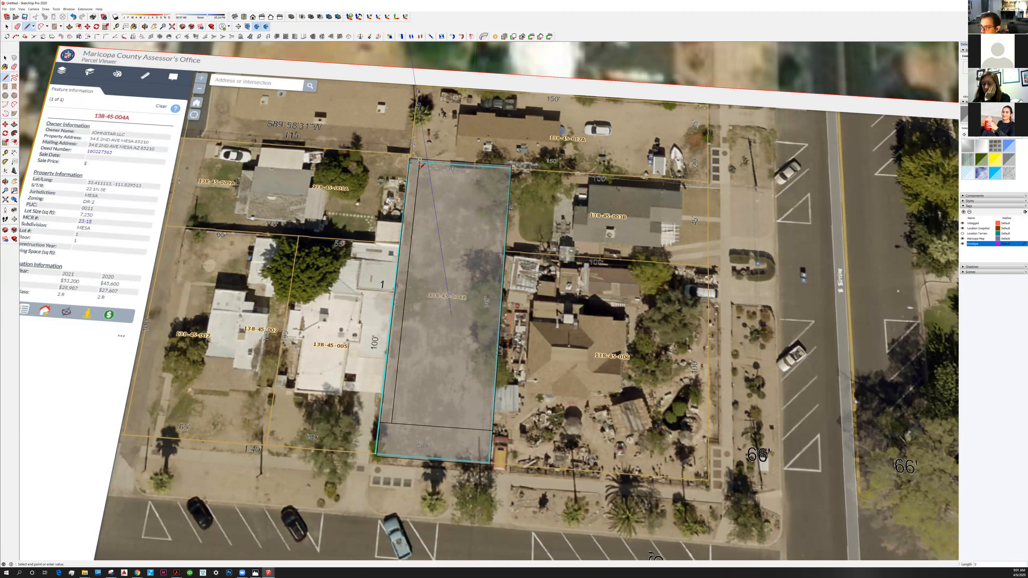
key(Escape)
Draw the rear and opposite side setback lines to close the buildable rectangle inside the parcel.
click(419, 168)
click(510, 174)
click(501, 173)
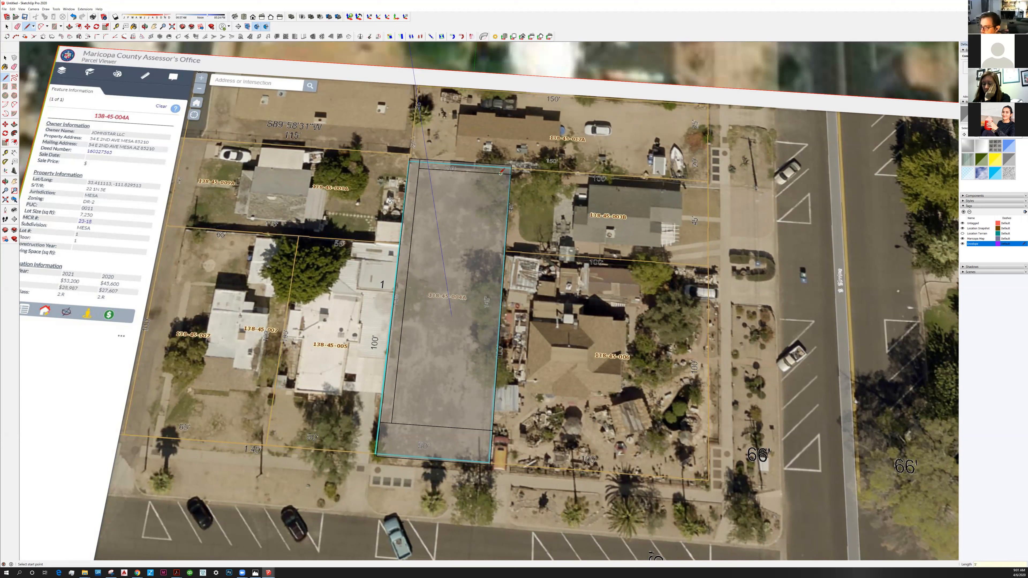
click(492, 384)
click(481, 429)
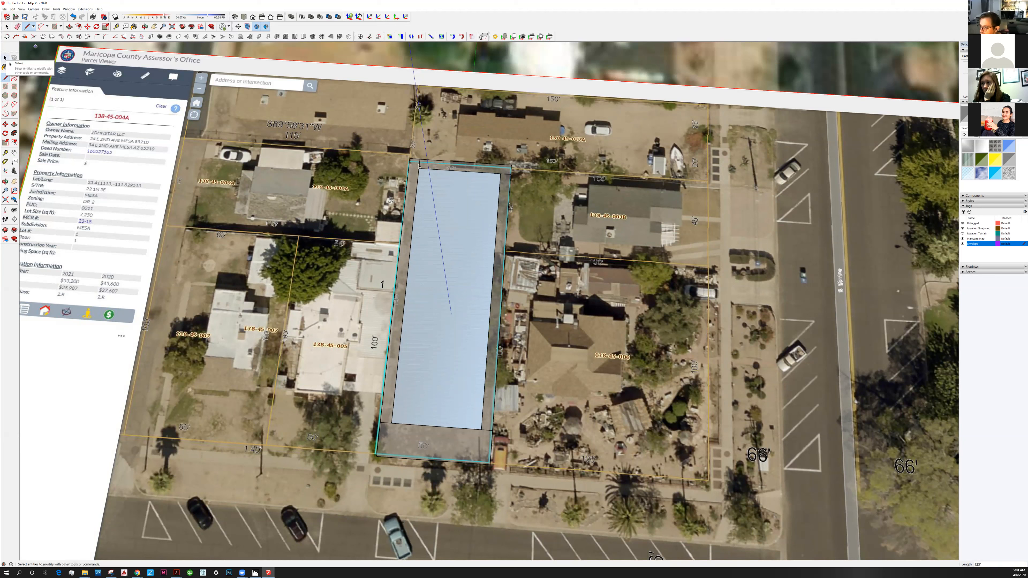
Delete the leftover line segments that extend beyond the setback rectangle's corners.
key(space)
click(419, 165)
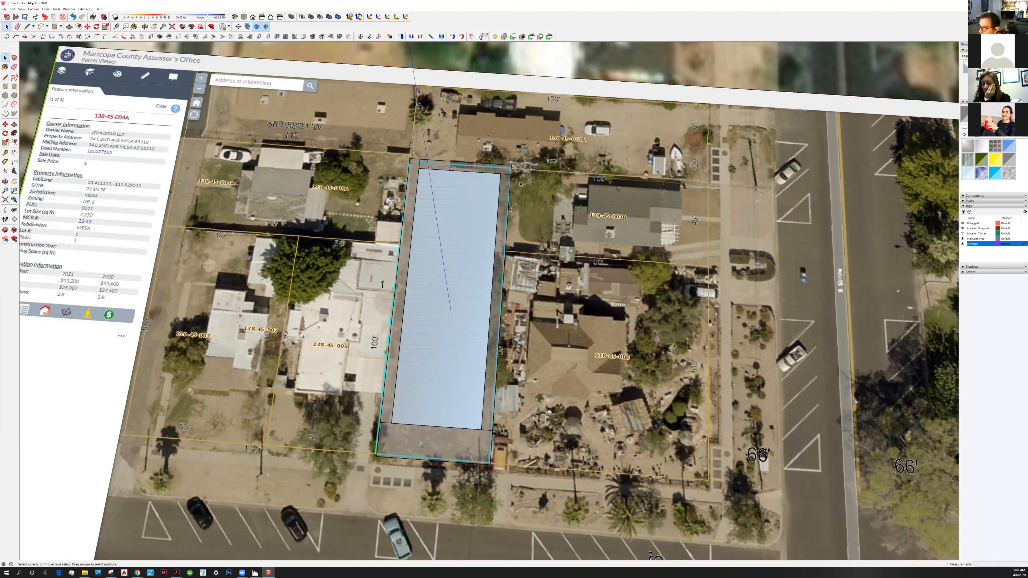
key(Delete)
click(490, 431)
click(385, 425)
click(385, 424)
key(Delete)
Select the setback rectangle and paint its face with the translucent blue material.
click(485, 255)
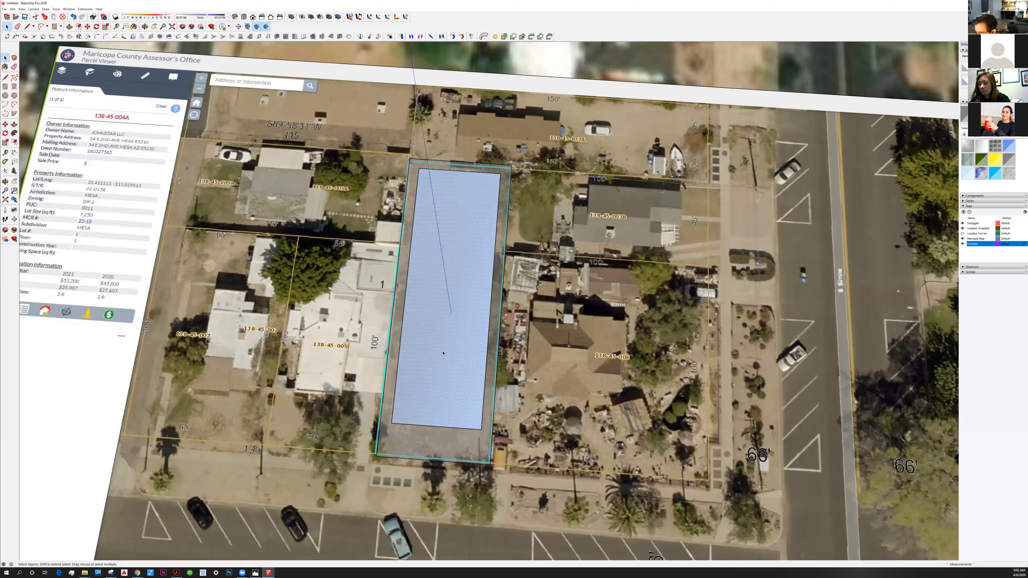
scroll(443, 353, up, 2)
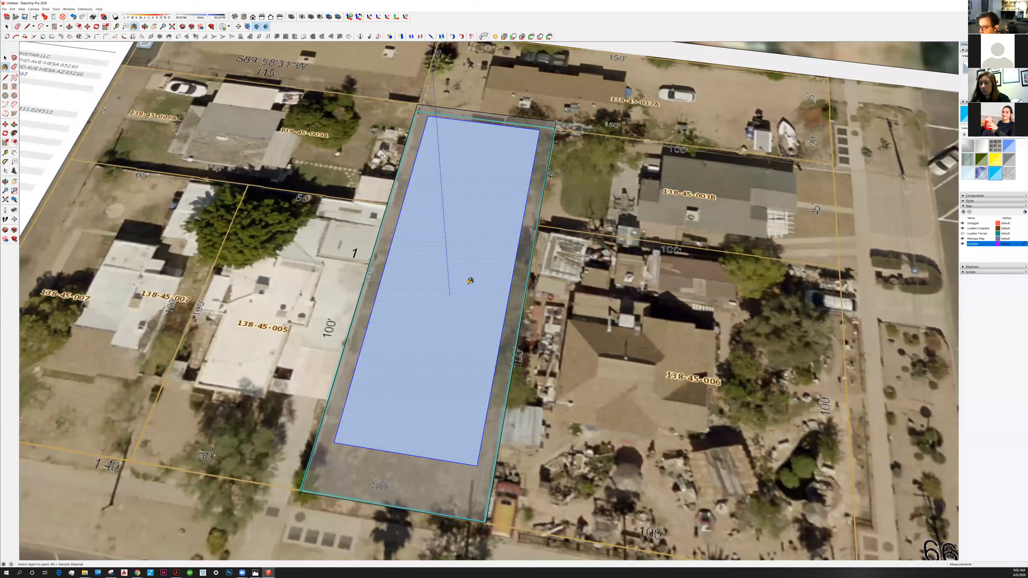
click(473, 262)
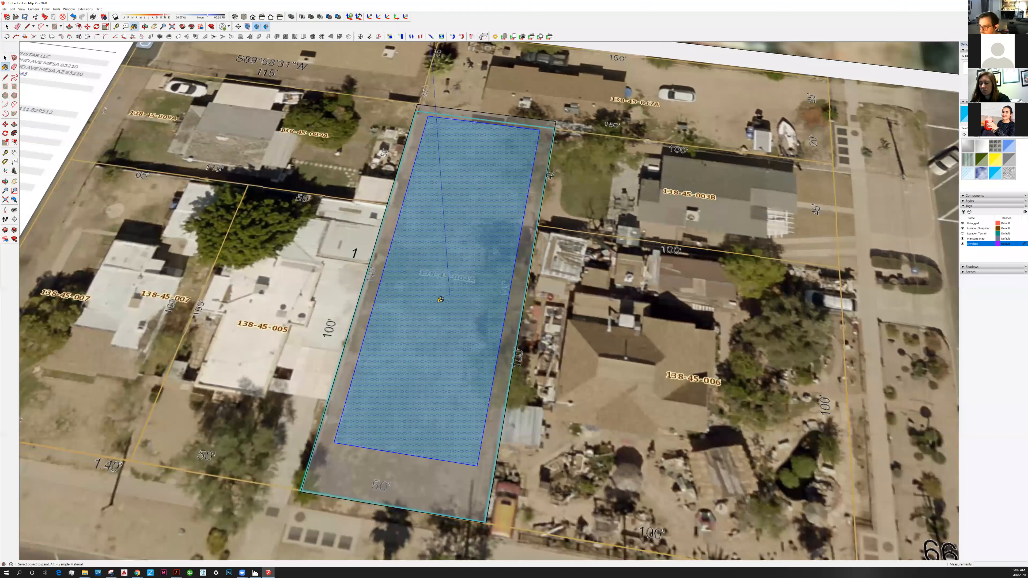
Make the blue setback rectangle into a component with the default settings and view it from several angles.
key(ctrl+s)
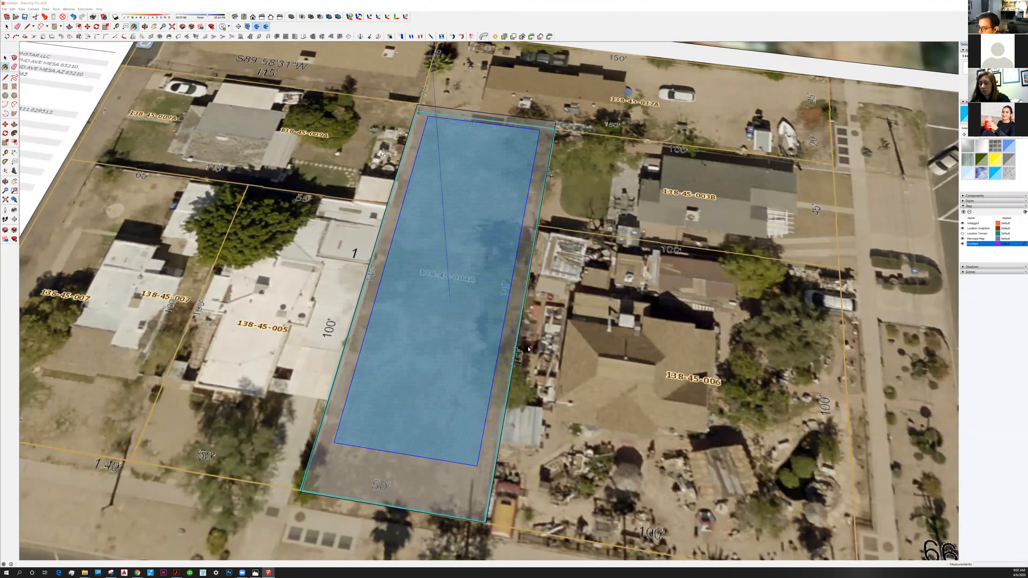
key(Return)
click(6, 59)
middle_drag(462, 343, 453, 448)
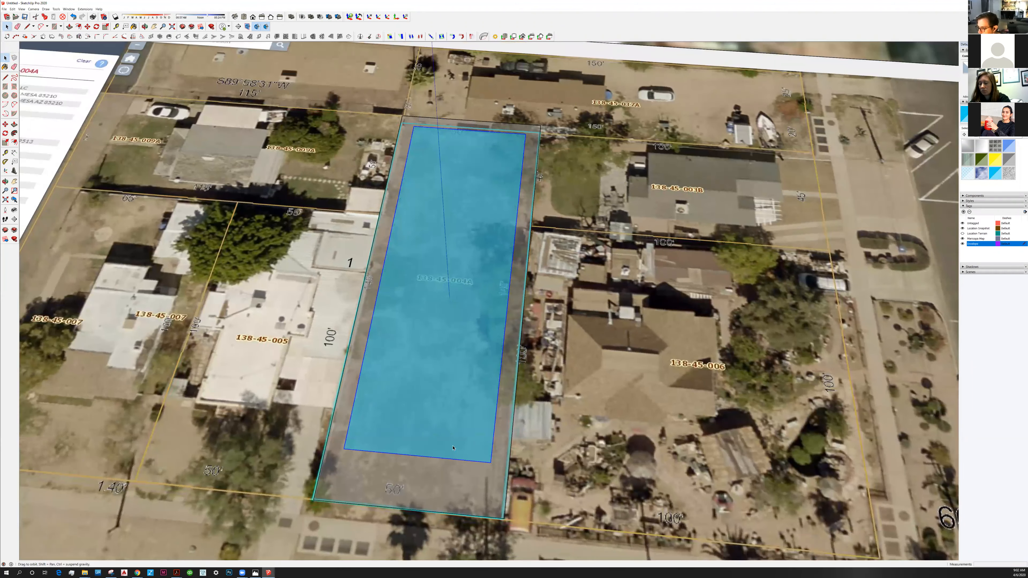
middle_drag(465, 402, 477, 373)
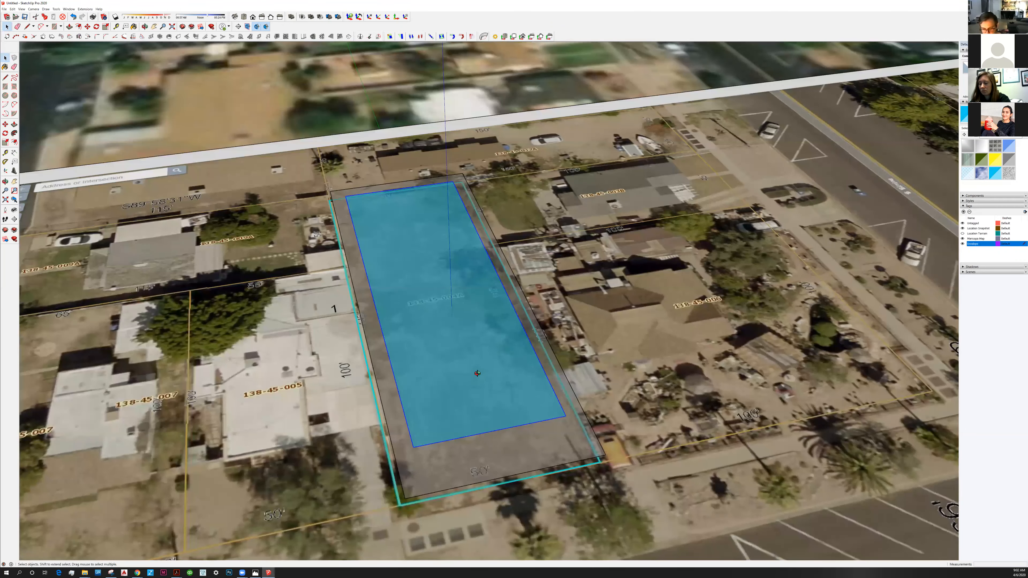
middle_drag(489, 269, 400, 308)
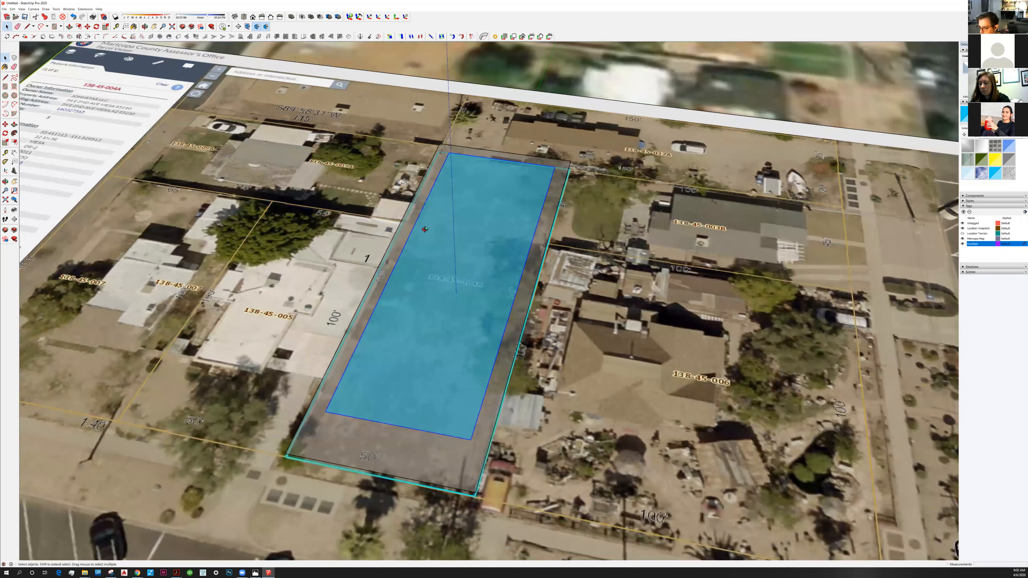
middle_drag(443, 353, 459, 321)
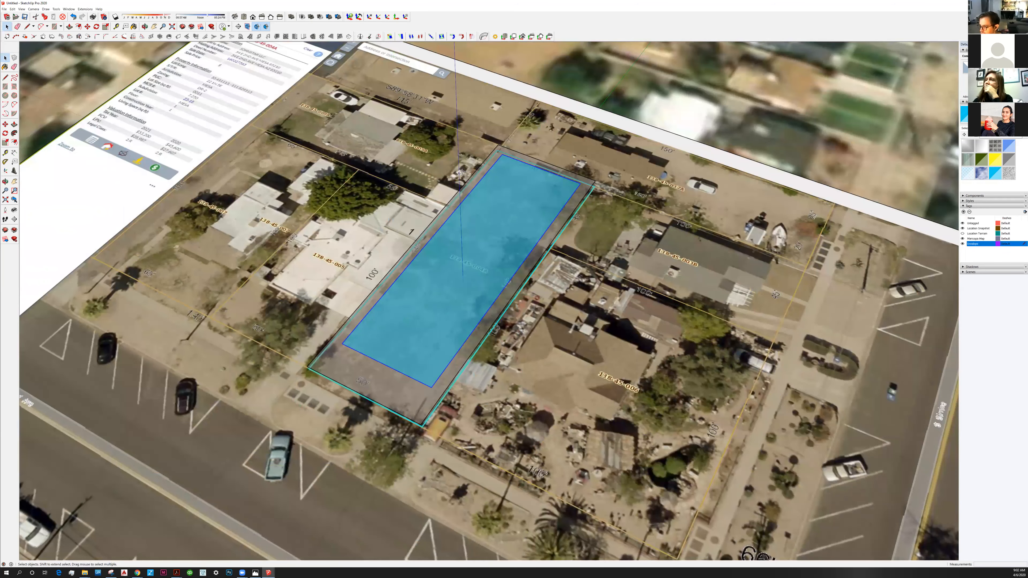
Check the main building height limit in the T3N building form table of the zoning PDF.
key(alt+Tab)
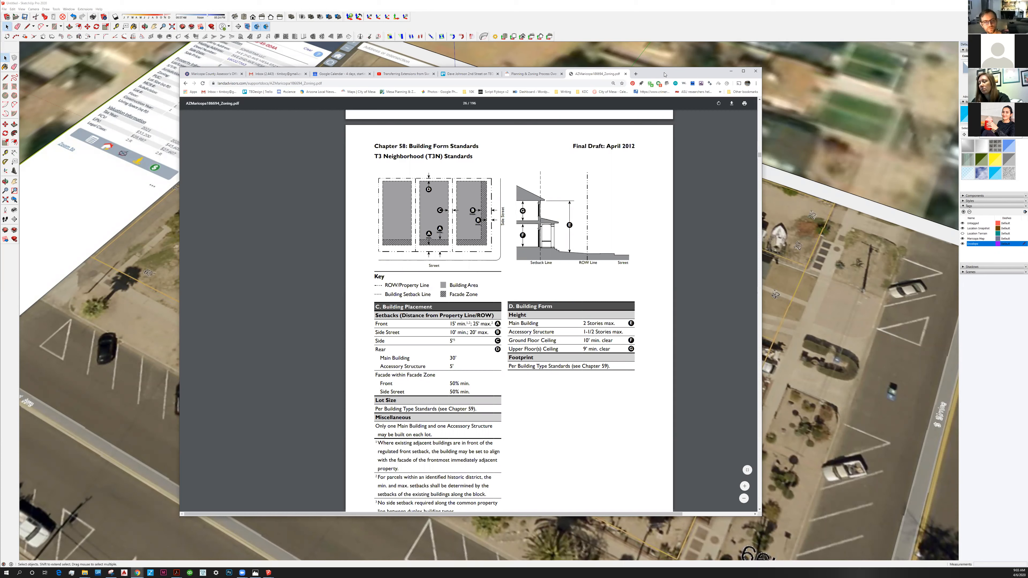
drag(680, 73, 677, 66)
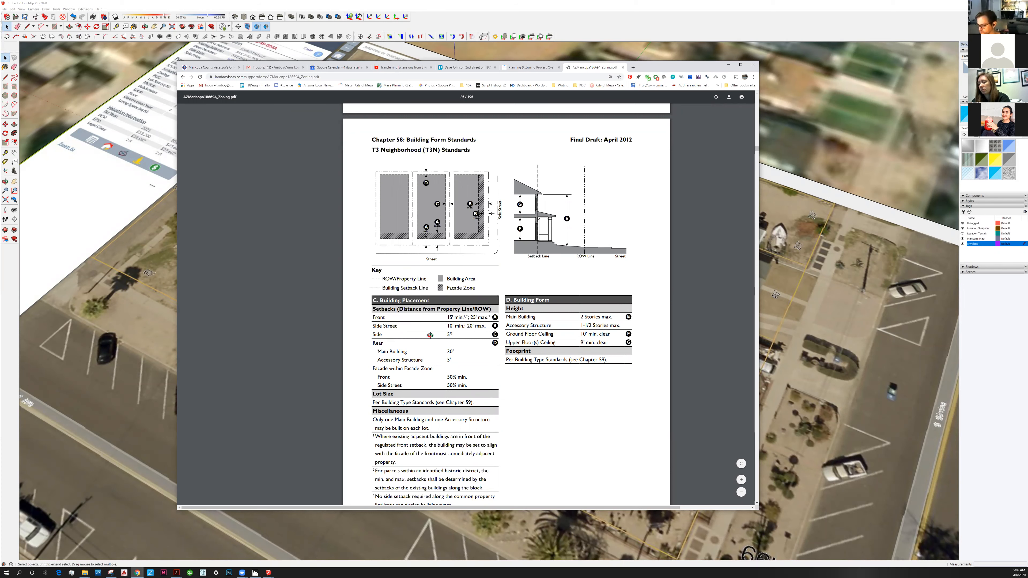
key(alt+Tab)
Open the envelope component in SketchUp, extrude its face up to 30' with Push/Pull, and inspect the volume over the parcel.
middle_drag(430, 335, 444, 291)
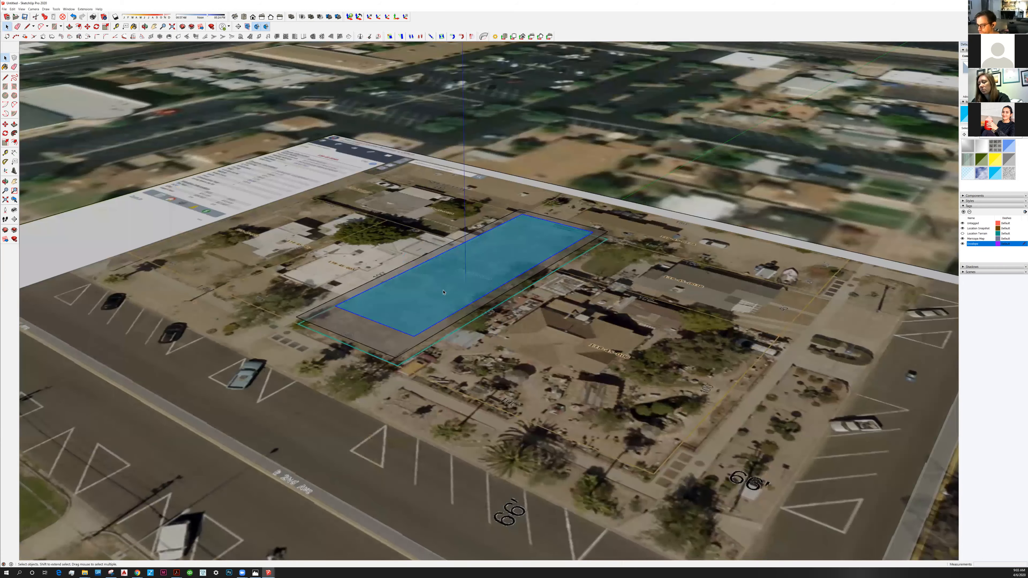
double_click(443, 292)
key(p)
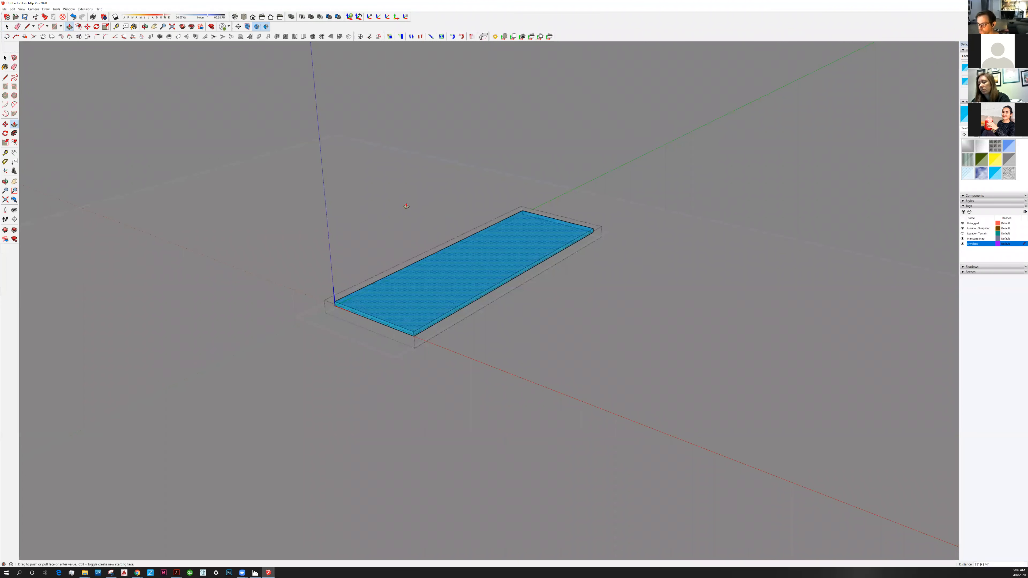
text(4')
key(Return)
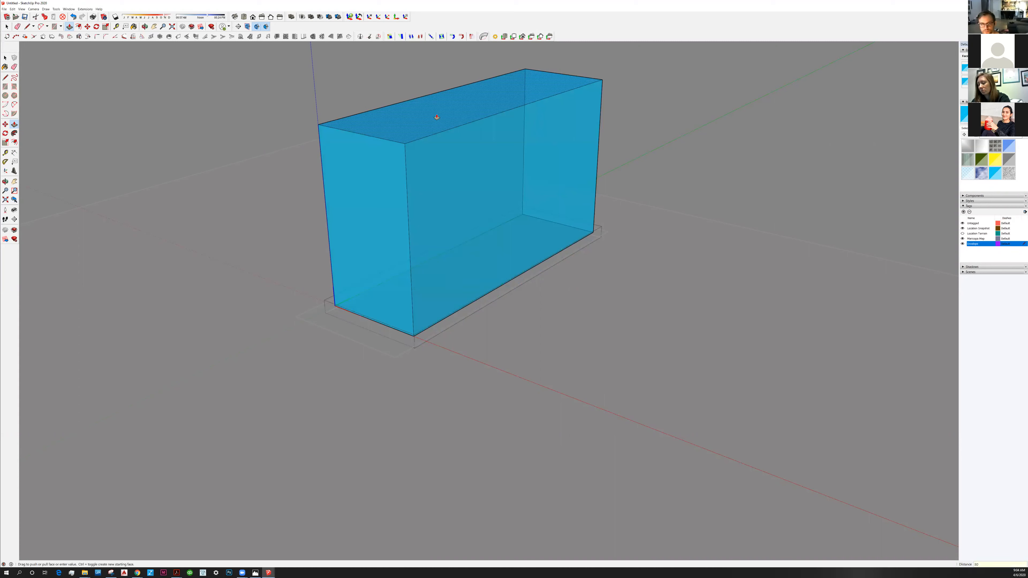
text(30')
key(Return)
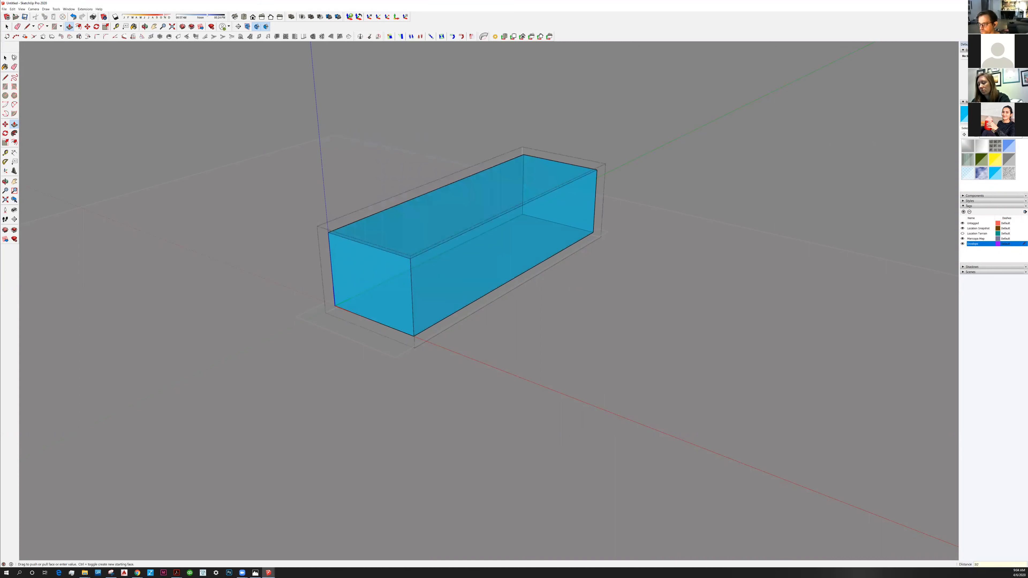
key(space)
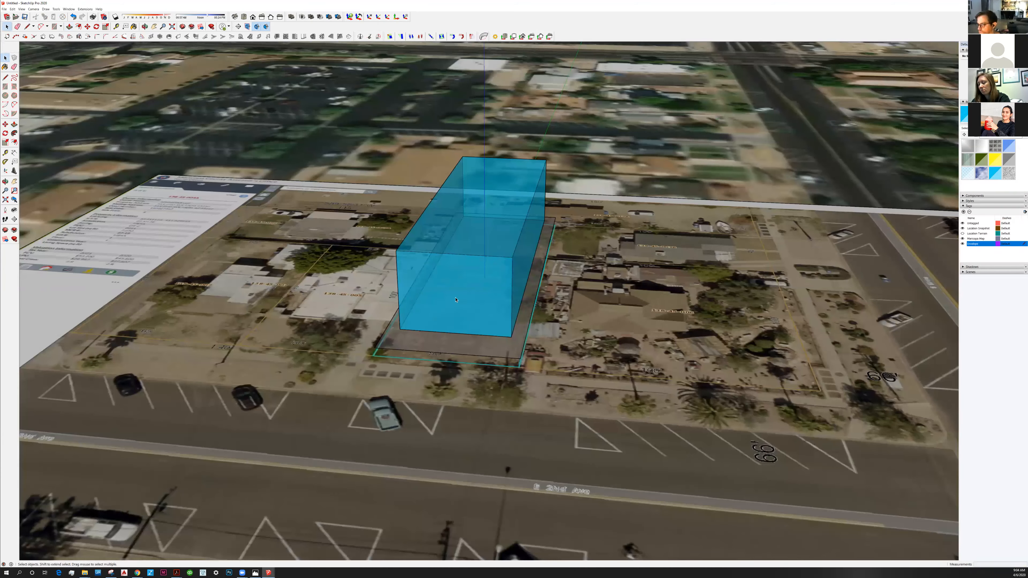
middle_drag(456, 300, 518, 252)
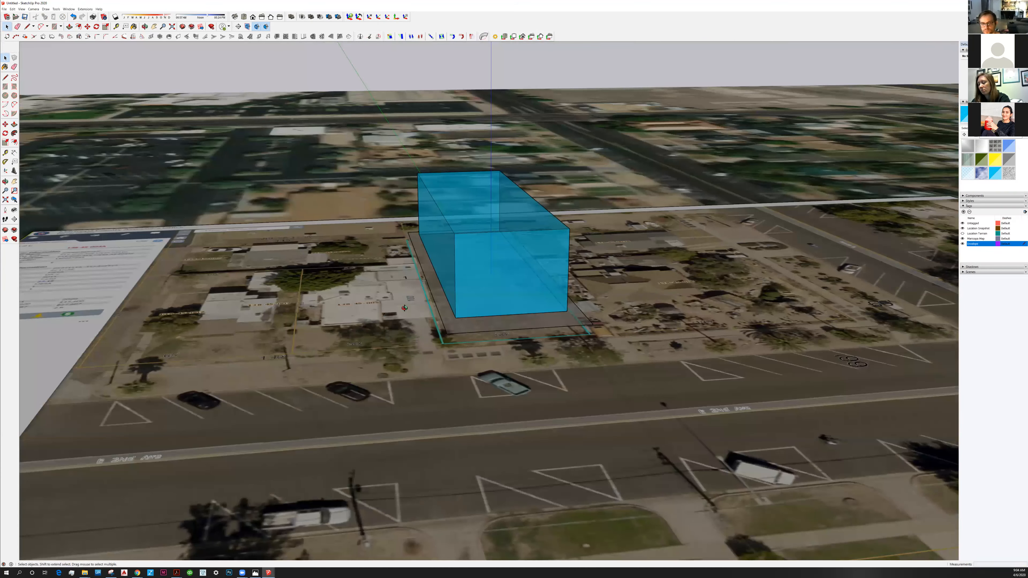
middle_drag(405, 308, 307, 302)
scroll(486, 275, up, 4)
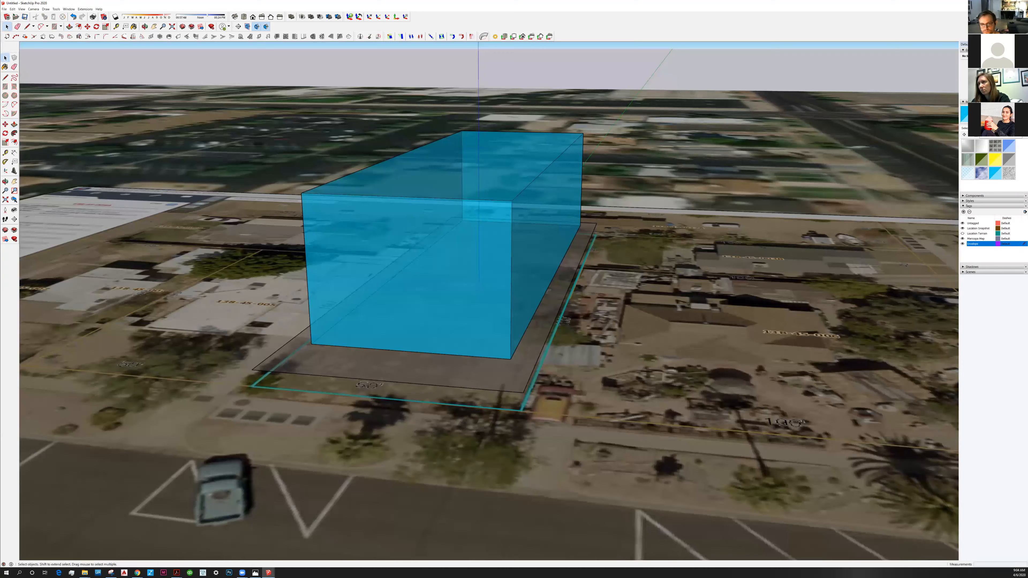
Open the blue envelope component for editing and undo the extrusion of its face.
double_click(420, 282)
key(ctrl+z)
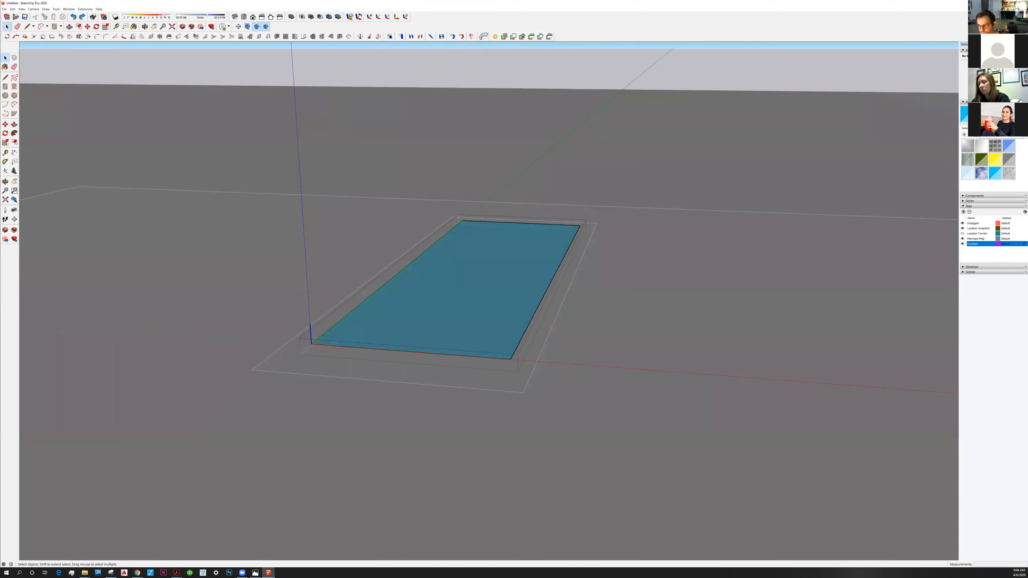
Switch to the zoning PDF in the browser and examine the T3N building placement, building form, encroachment and parking standards.
key(alt+Tab)
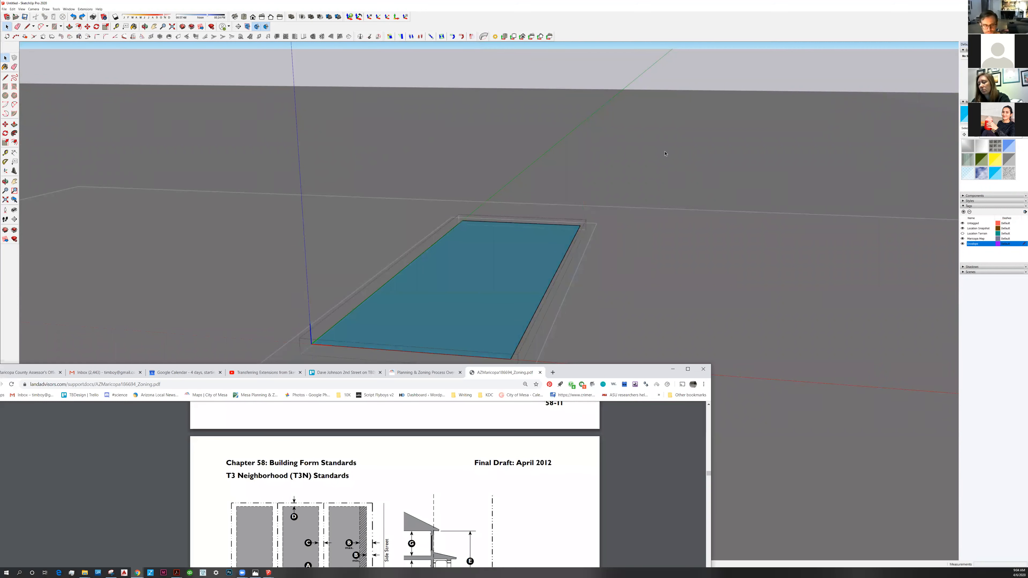
key(super+shift+Right)
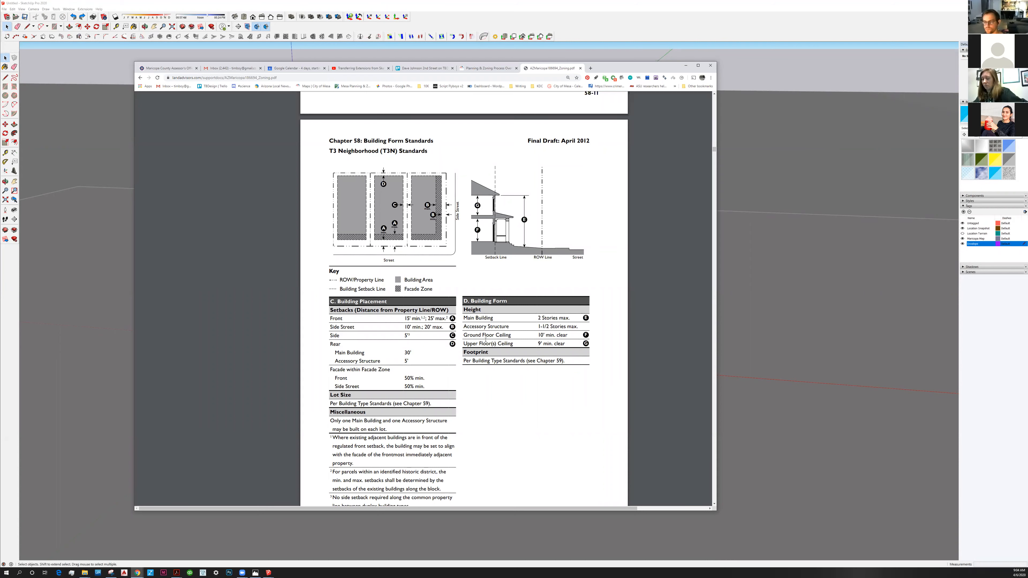
scroll(514, 326, down, 1)
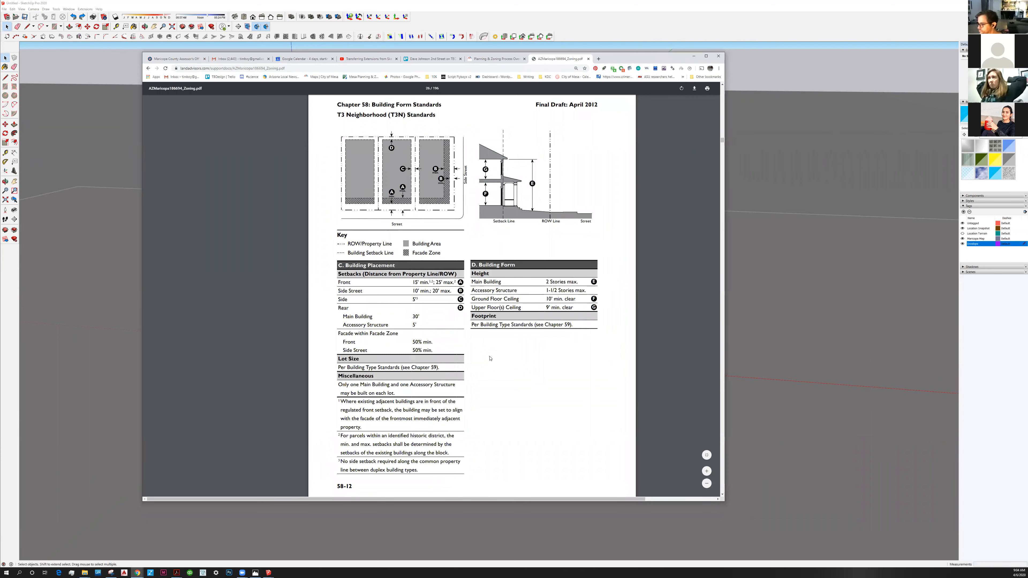
scroll(490, 359, down, 4)
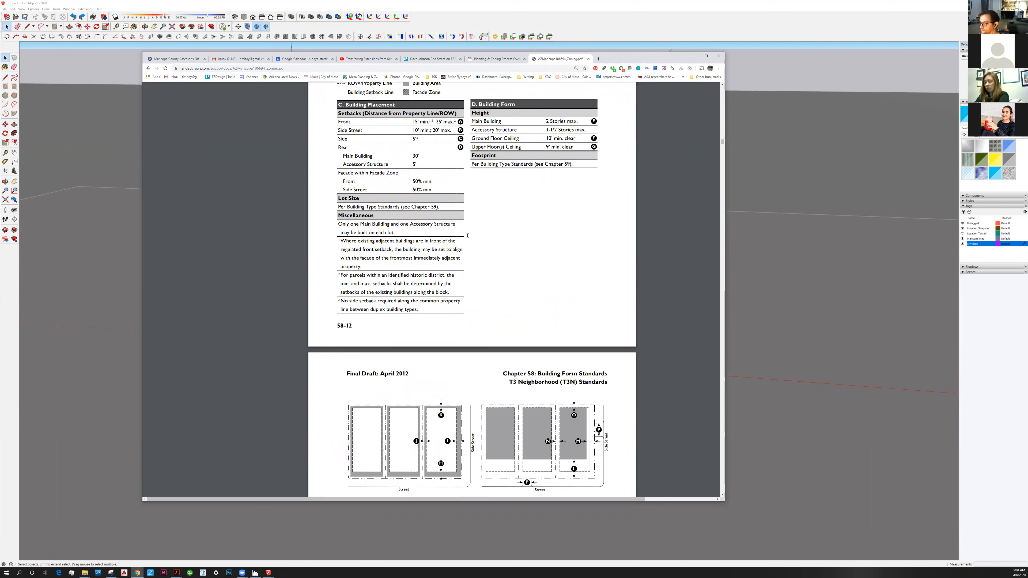
scroll(467, 235, down, 6)
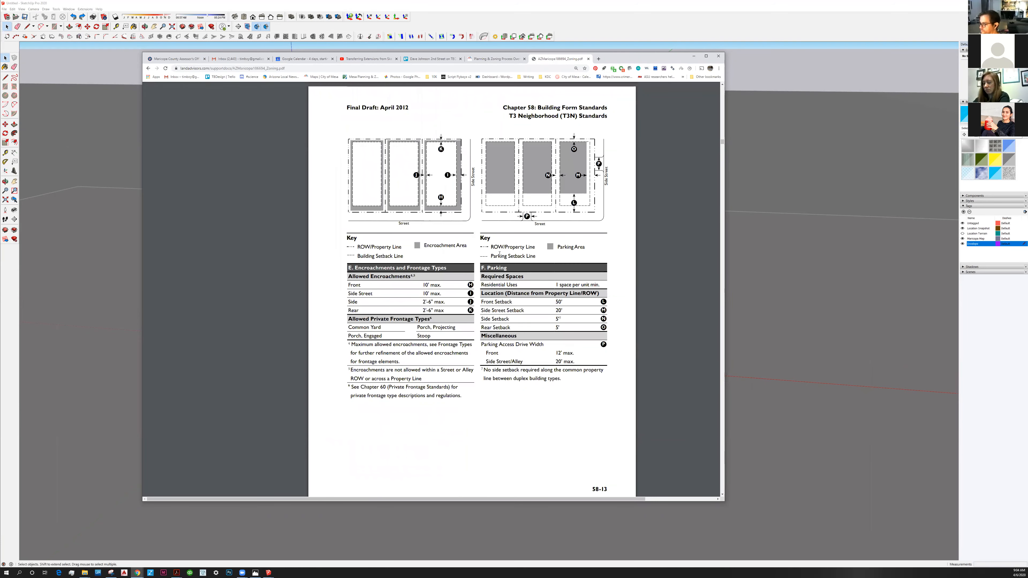
scroll(500, 254, up, 6)
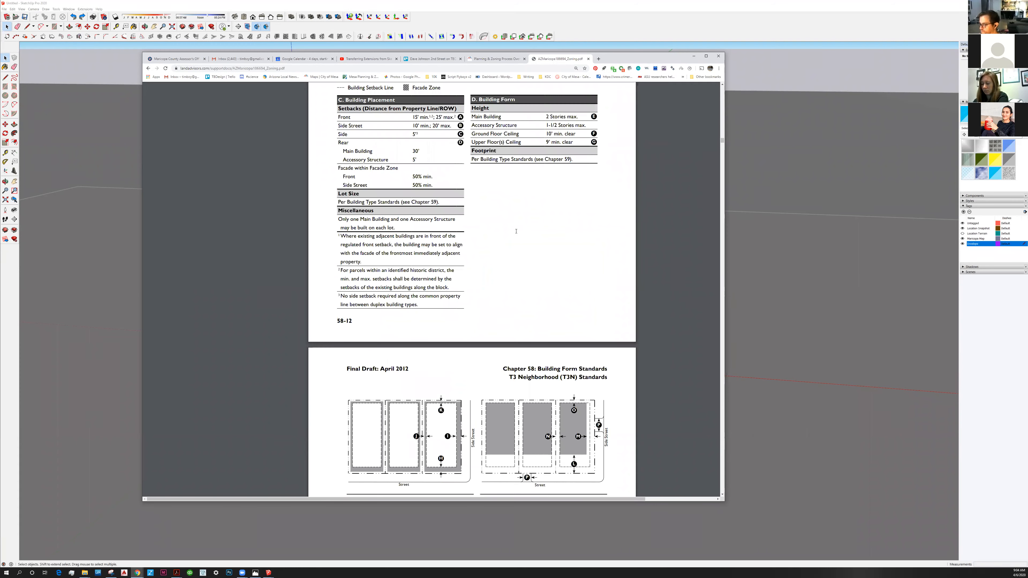
scroll(506, 220, up, 2)
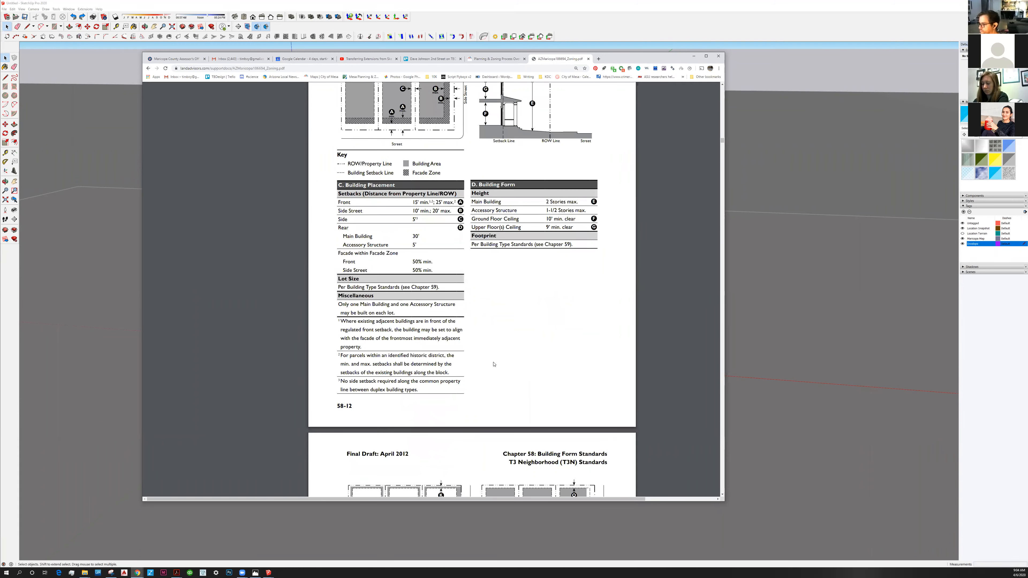
scroll(493, 364, down, 2)
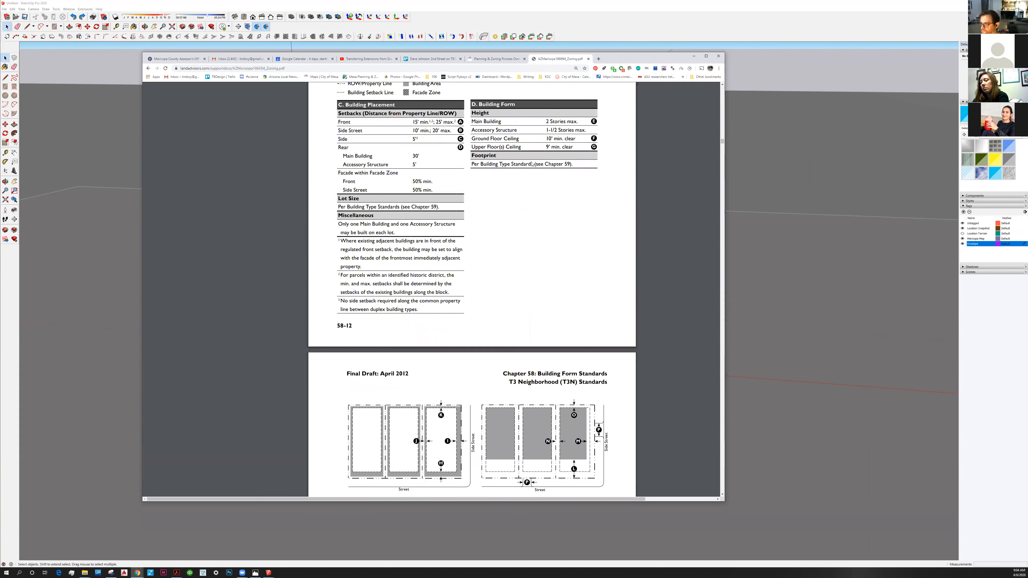
scroll(475, 277, down, 1)
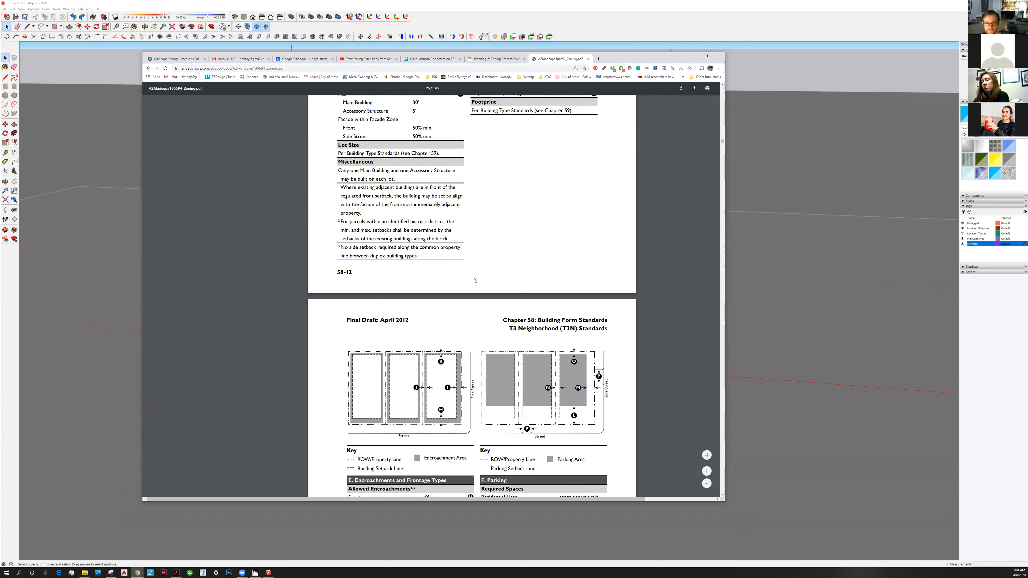
scroll(476, 281, down, 4)
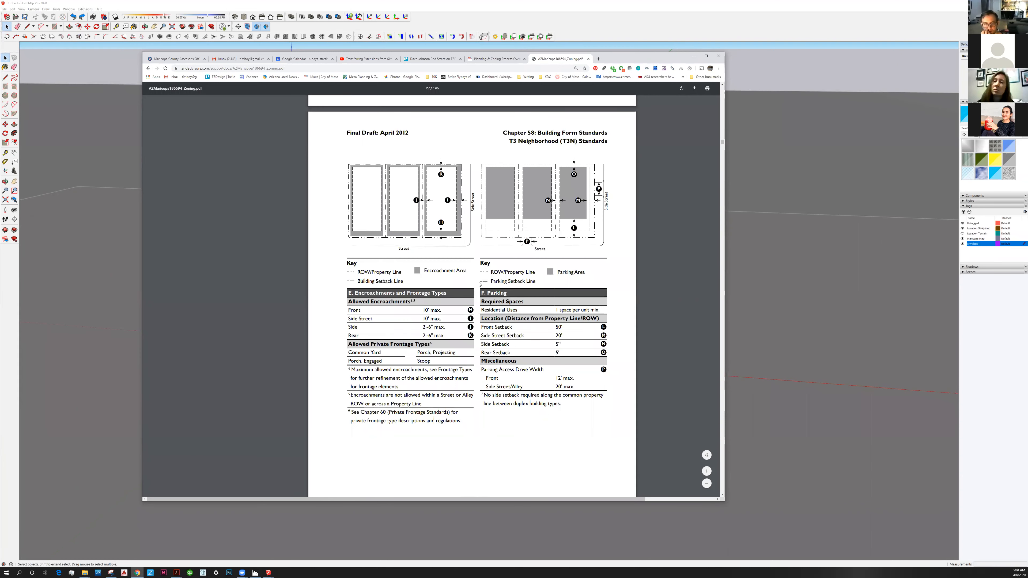
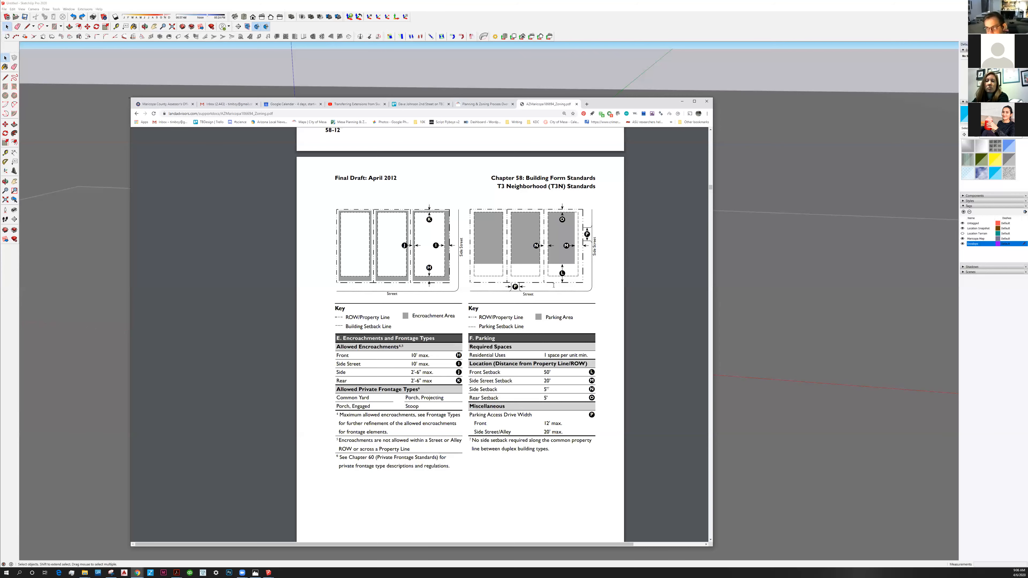
Review the T3N encroachment and parking standards and the allowed uses table in the zoning PDF.
scroll(624, 122, down, 4)
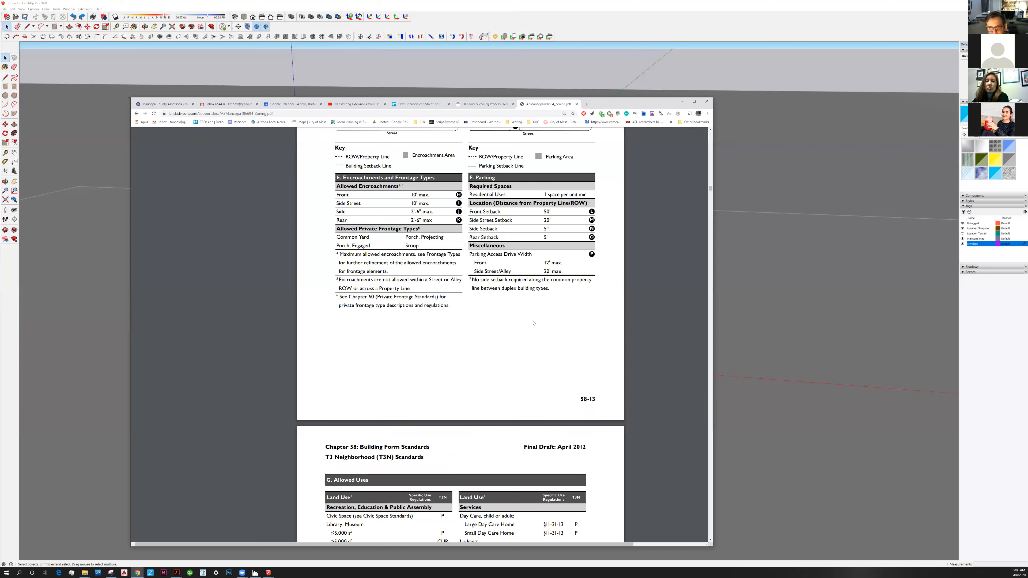
drag(627, 103, 656, 69)
scroll(656, 229, down, 1)
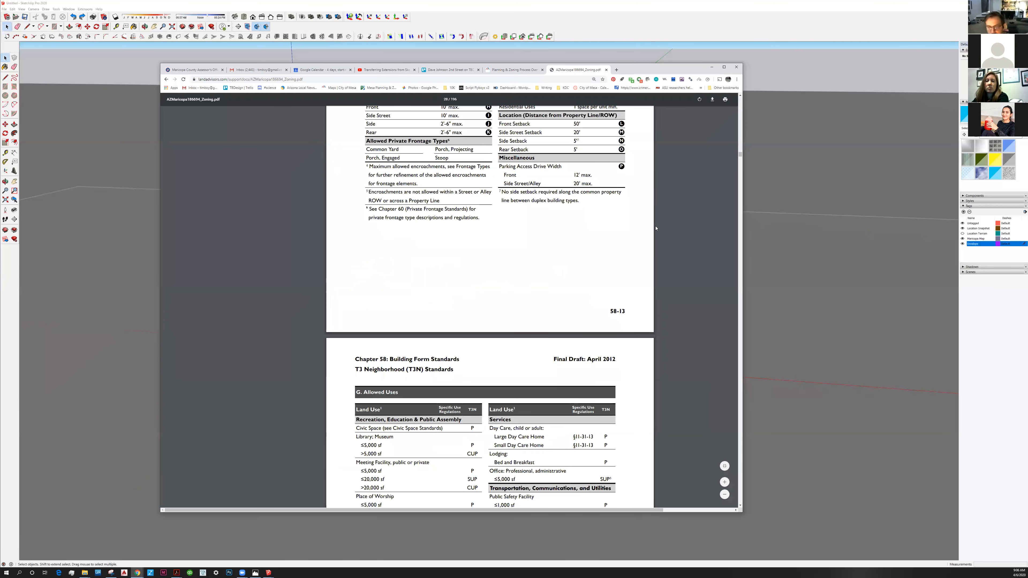
scroll(739, 158, down, 2)
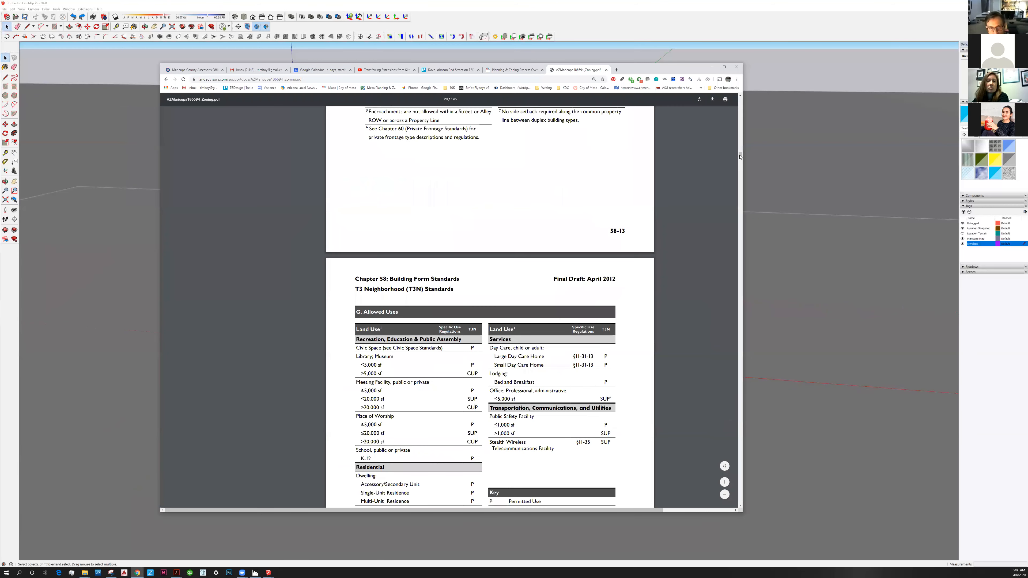
scroll(740, 157, down, 1)
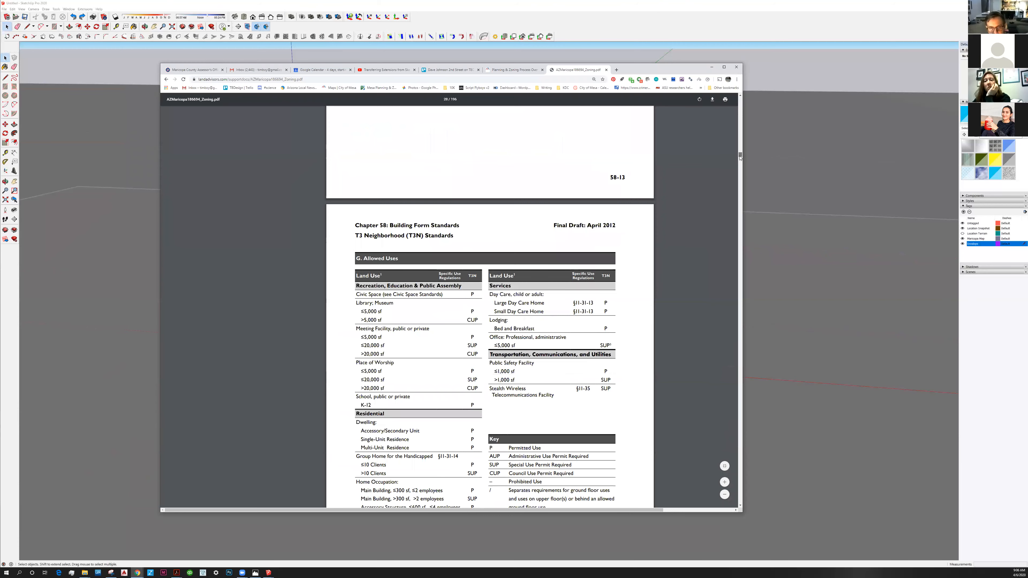
scroll(740, 157, down, 1)
scroll(740, 157, down, 6)
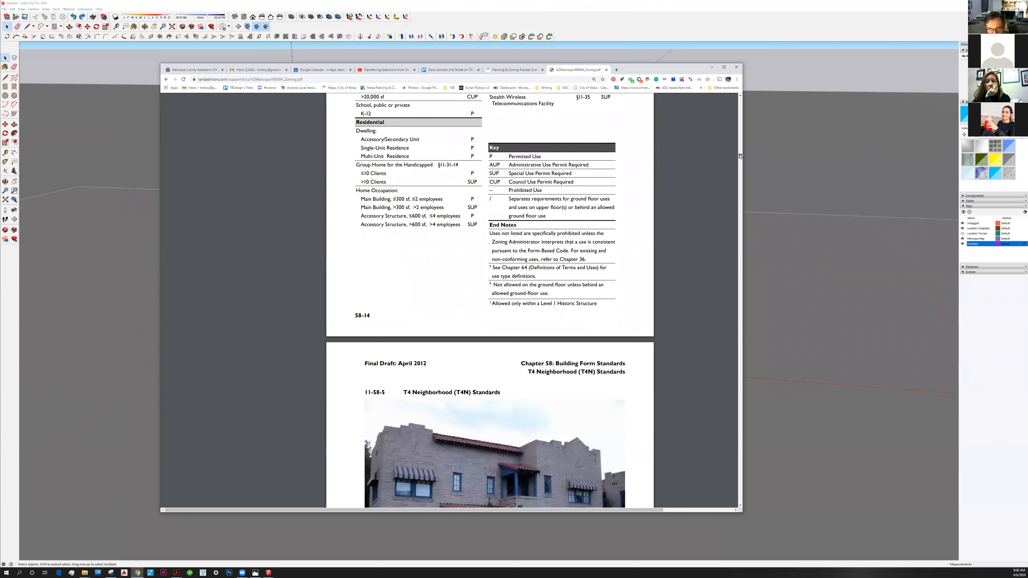
scroll(740, 156, up, 10)
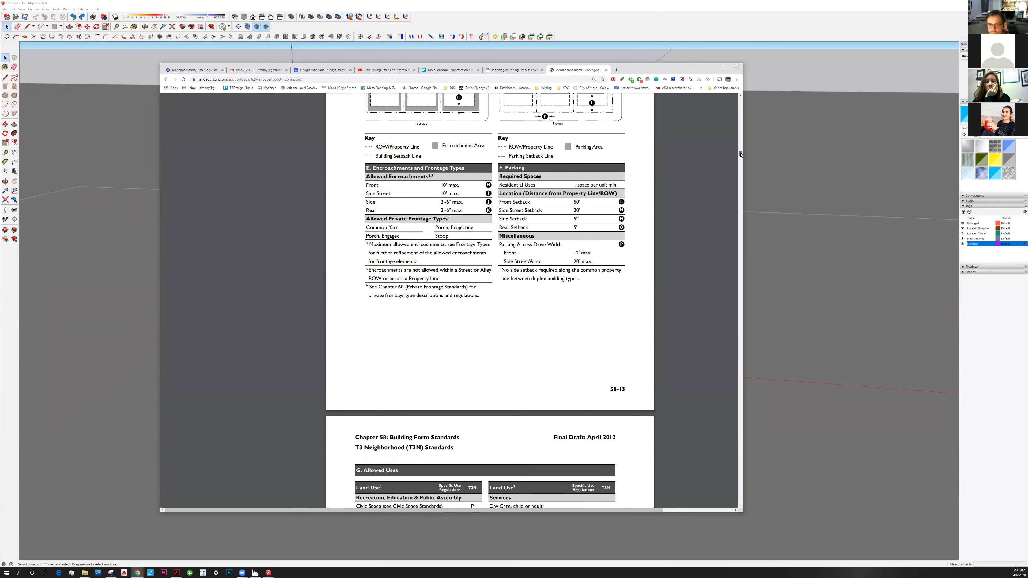
scroll(740, 155, up, 6)
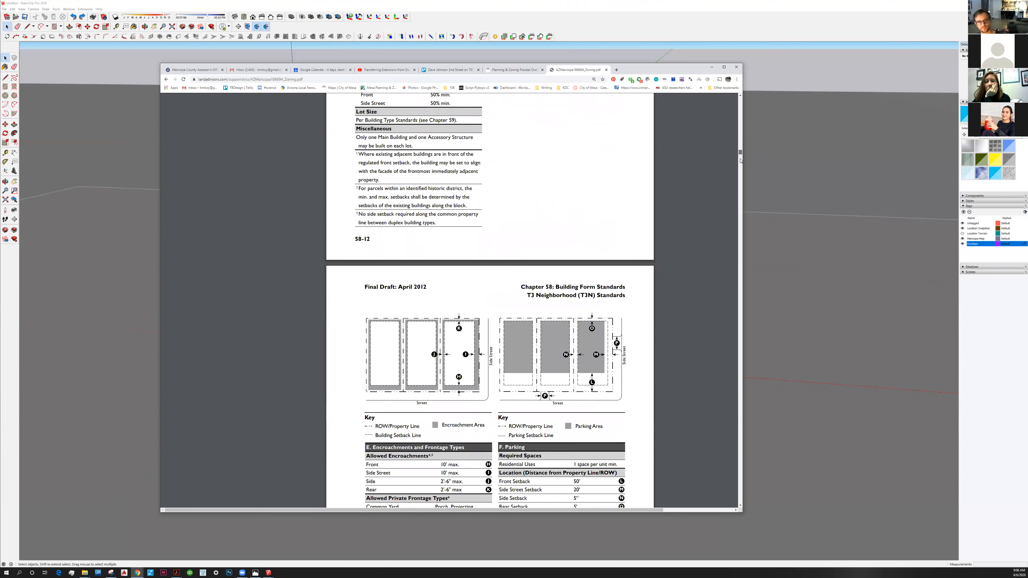
Look through the T4N building placement, building form and allowed uses standards, and the composite use table in Chapter 58.
scroll(740, 162, down, 10)
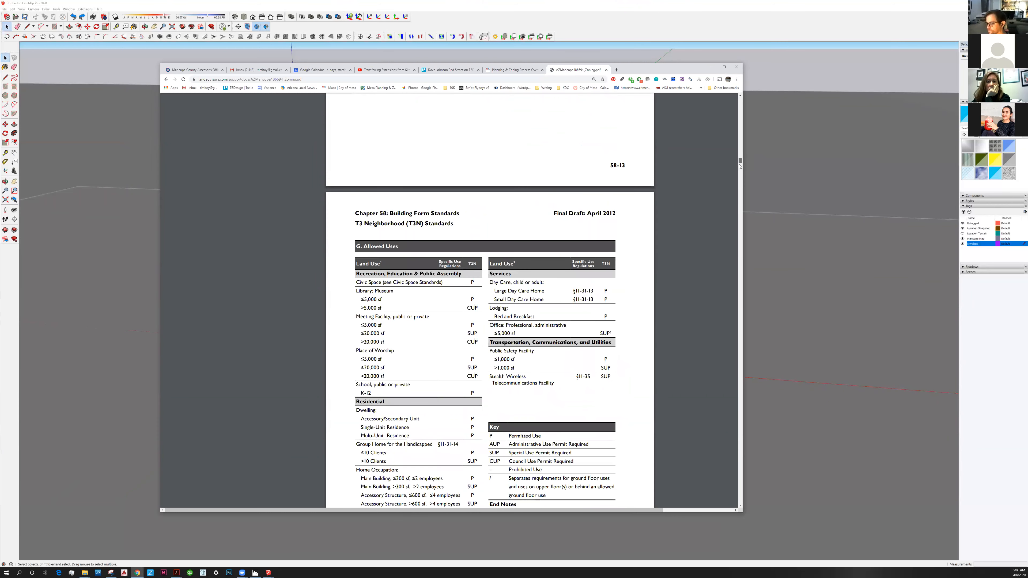
scroll(739, 165, down, 15)
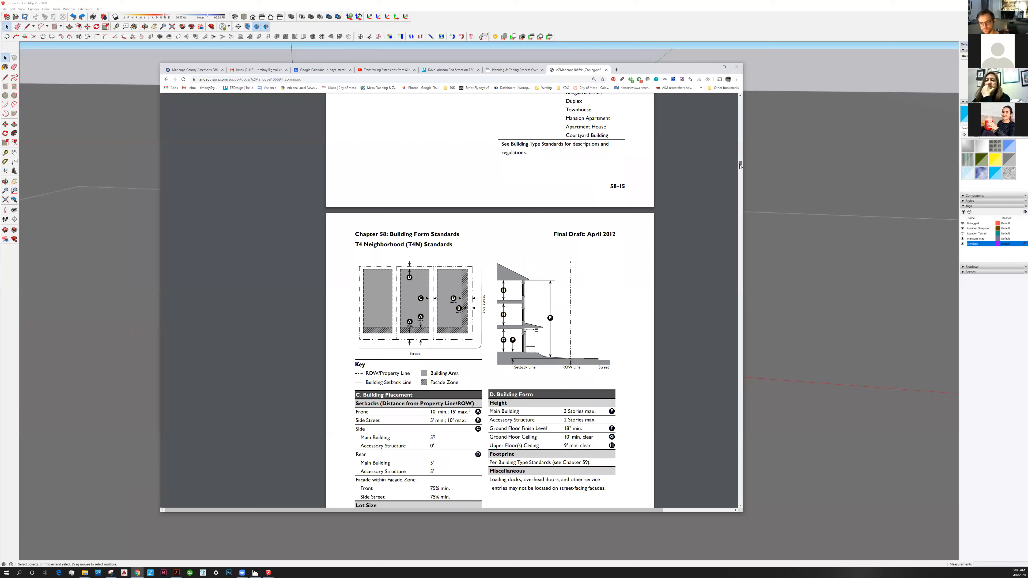
scroll(740, 164, down, 8)
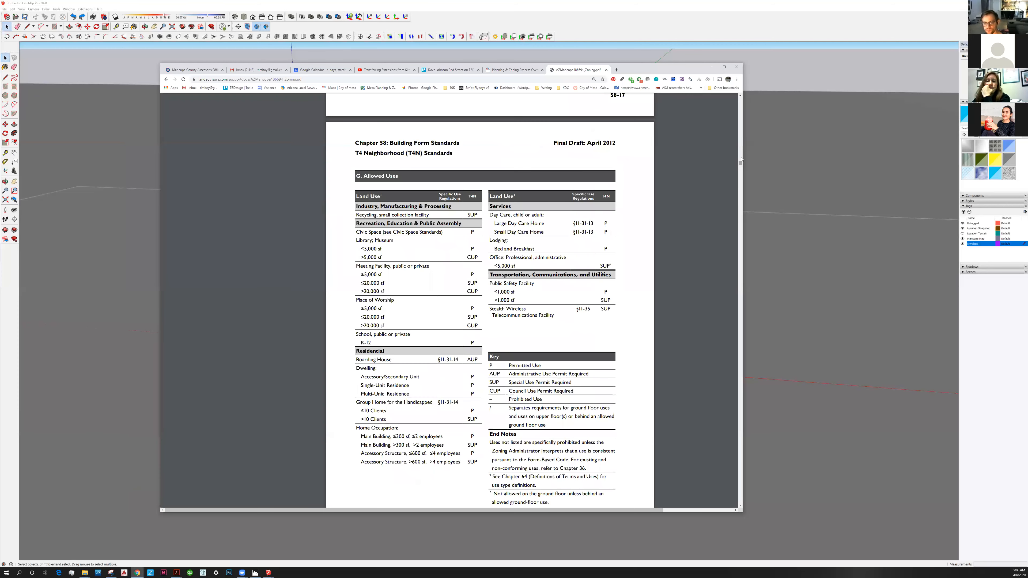
scroll(741, 159, up, 2)
scroll(741, 151, up, 6)
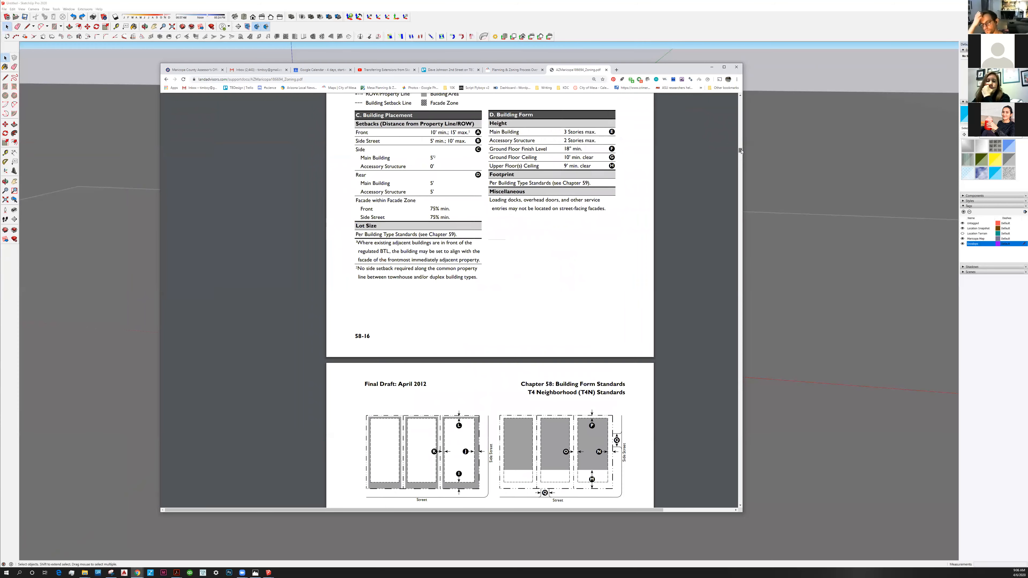
drag(741, 150, 741, 144)
scroll(733, 228, up, 10)
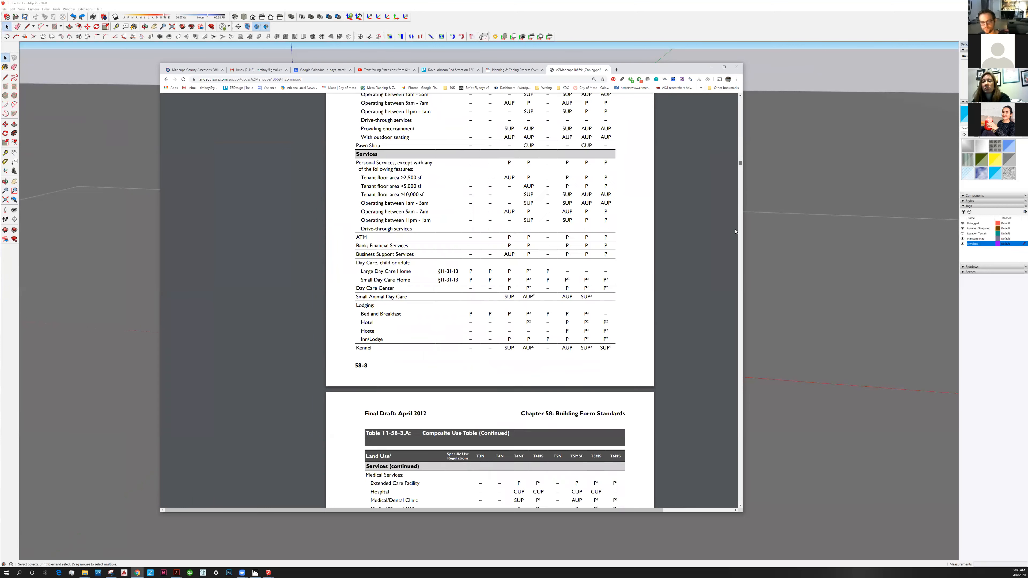
scroll(735, 231, up, 3)
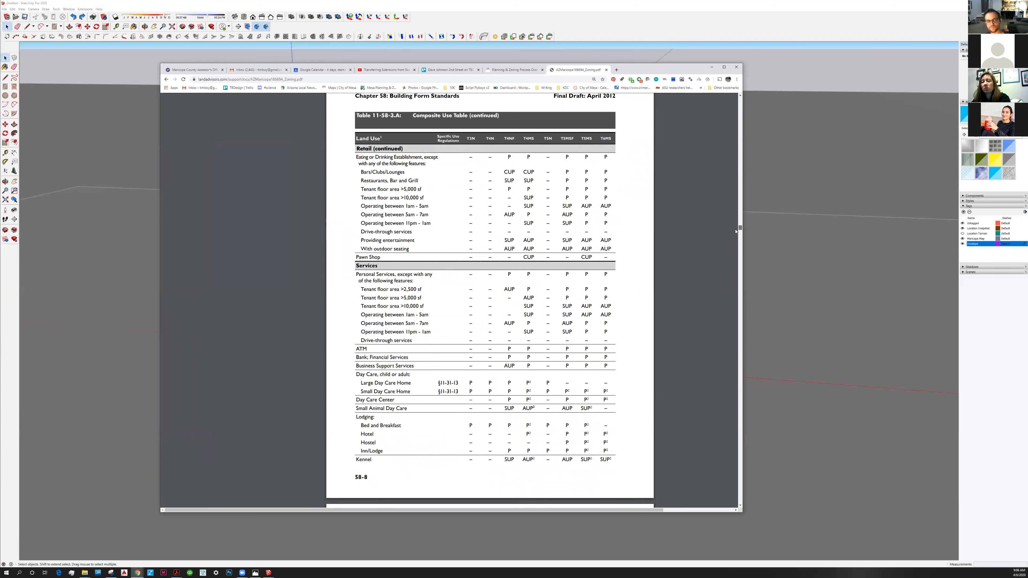
Find the Building Types General table in Chapter 59, Building Type Standards, of the zoning PDF.
drag(740, 228, 741, 300)
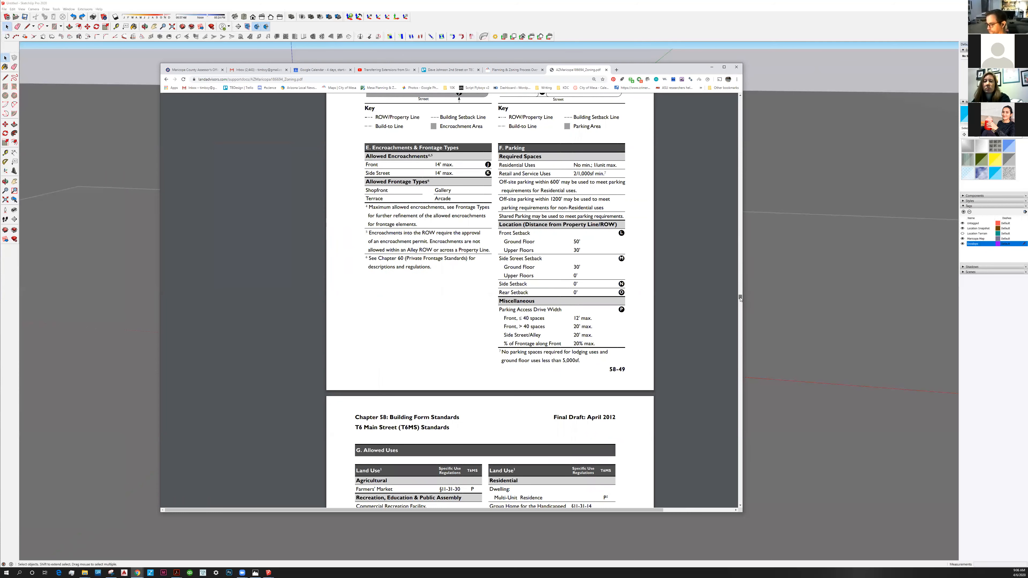
drag(741, 305, 740, 306)
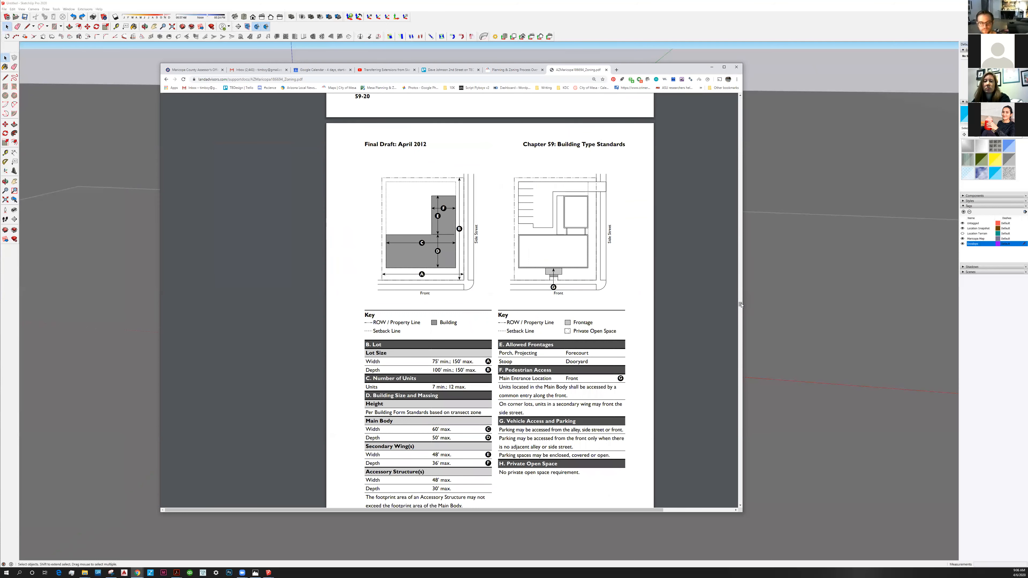
drag(741, 304, 741, 303)
drag(741, 297, 743, 290)
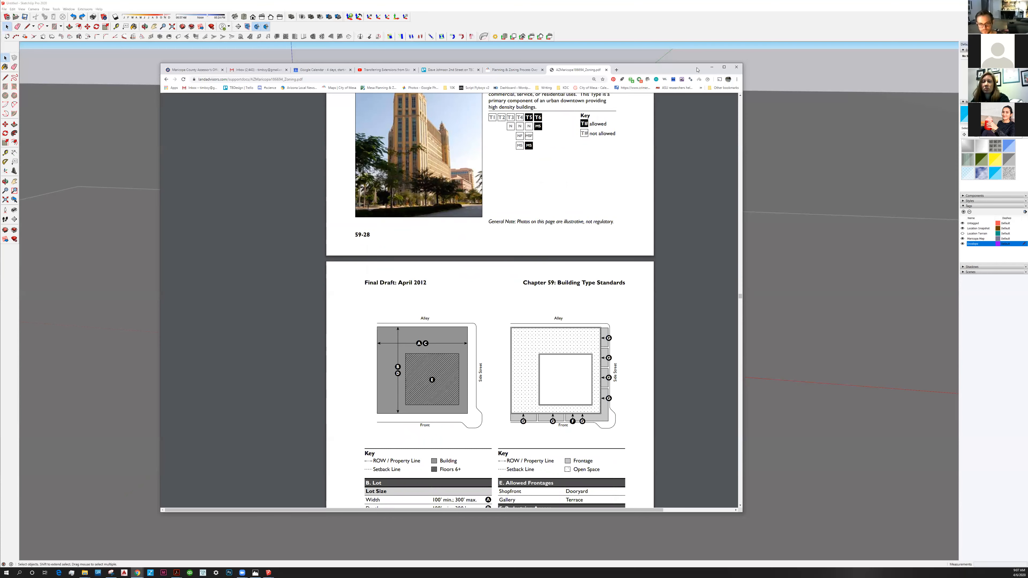
scroll(742, 251, up, 1)
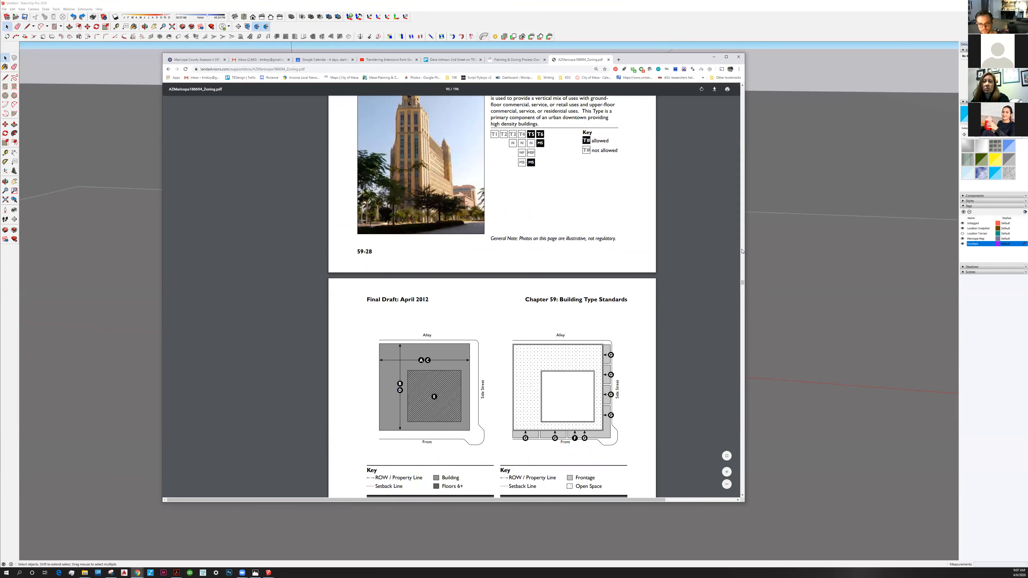
scroll(742, 251, up, 8)
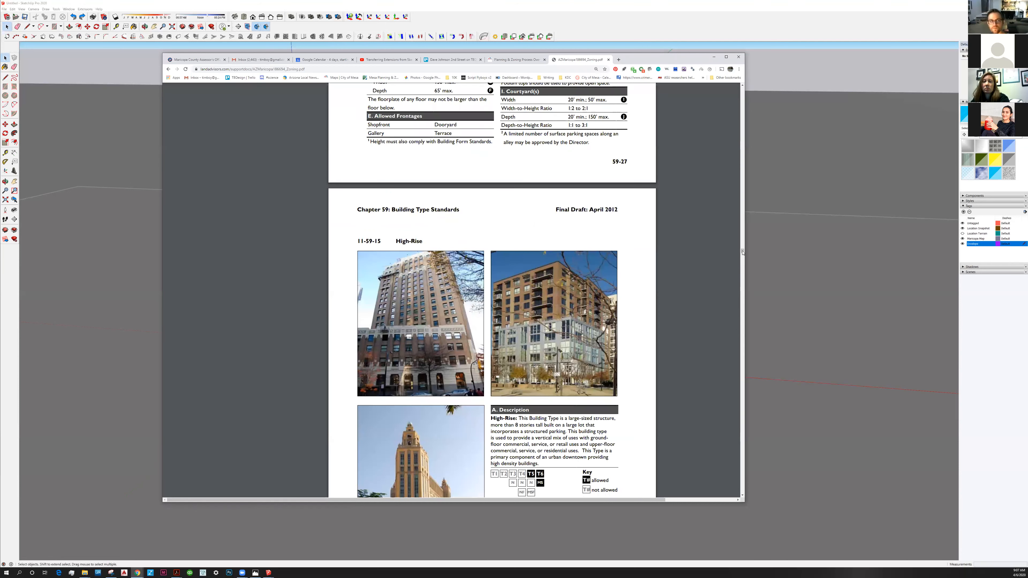
drag(742, 251, 743, 246)
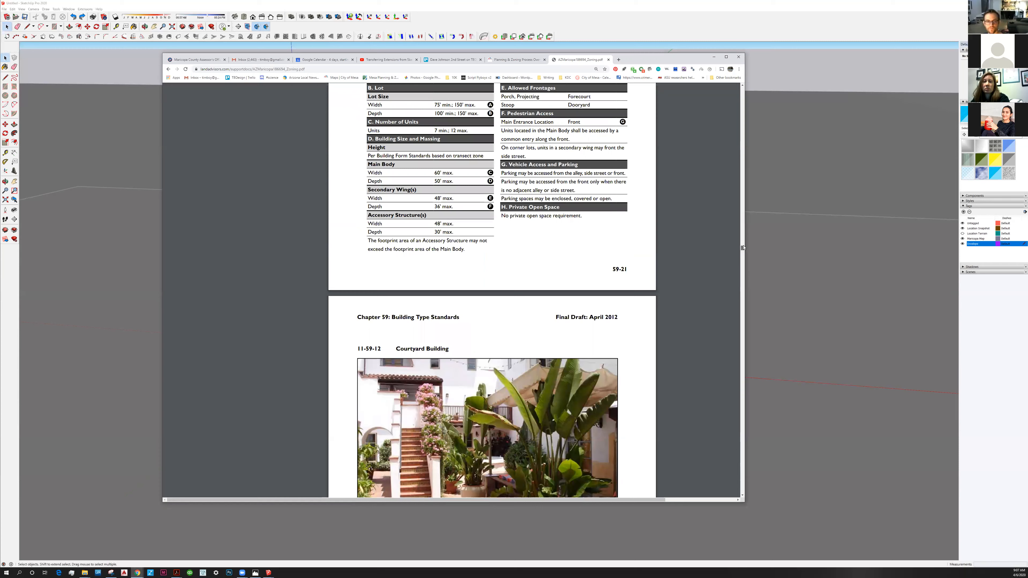
drag(743, 246, 744, 236)
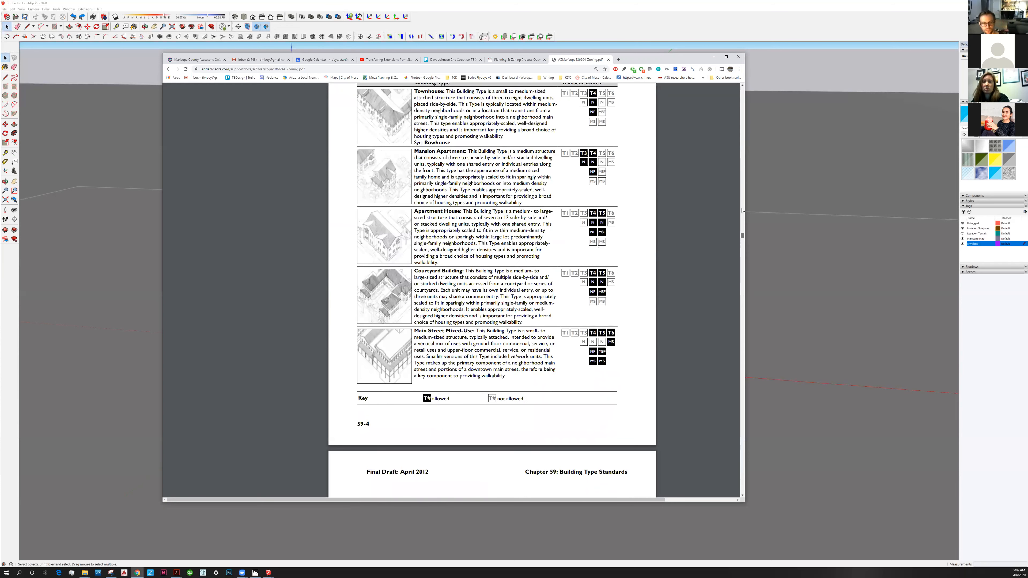
Examine Table 11-59-3.A to see which building types are allowed in the T3N transect zone.
scroll(743, 211, up, 4)
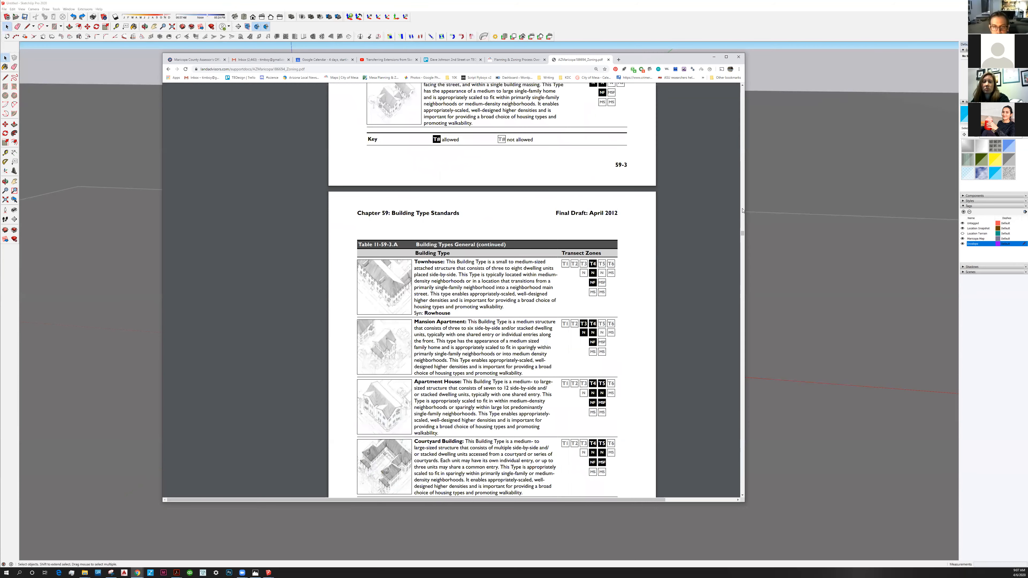
scroll(739, 243, up, 9)
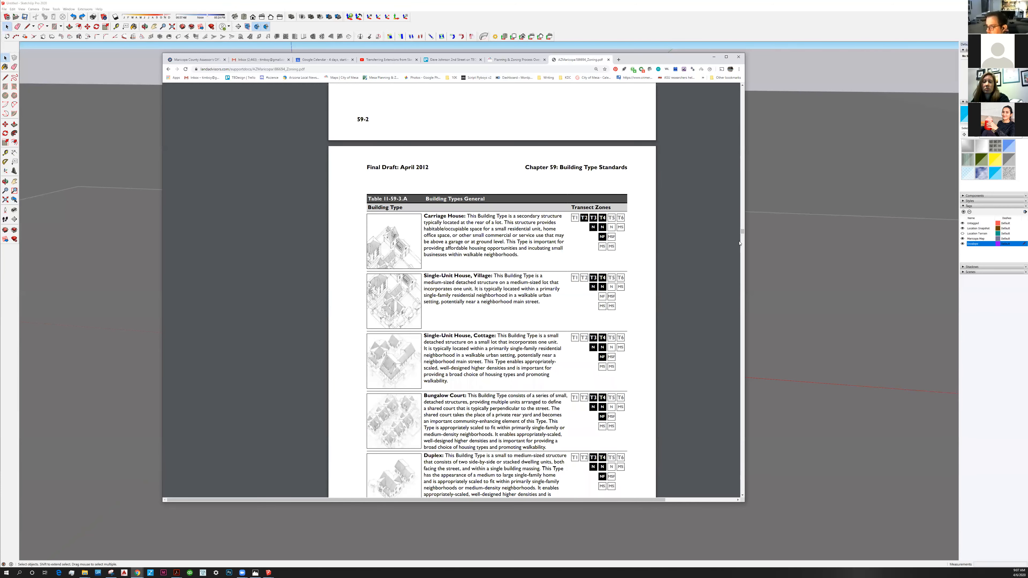
scroll(740, 244, up, 8)
scroll(742, 247, down, 1)
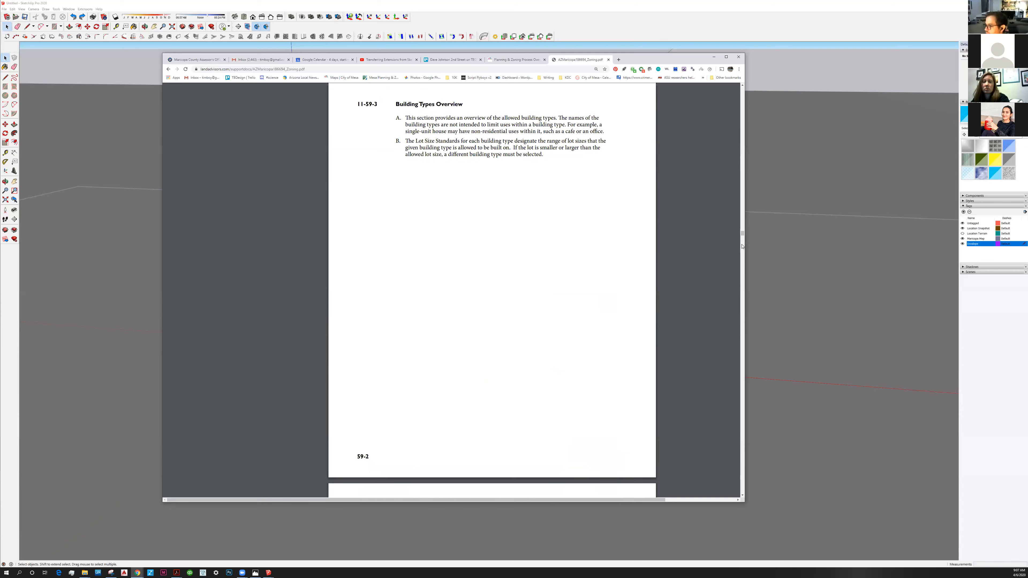
scroll(561, 212, down, 9)
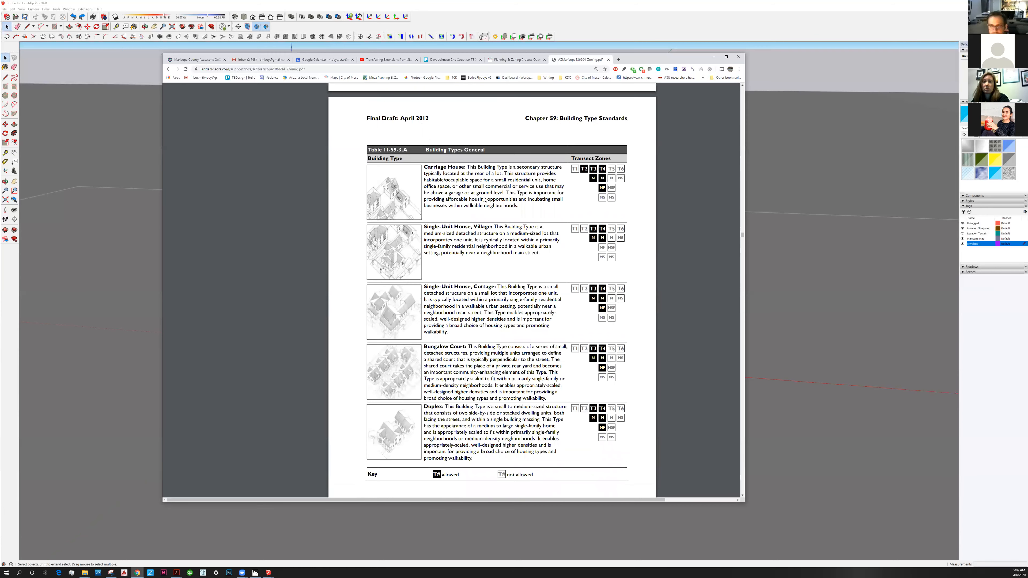
scroll(743, 234, up, 2)
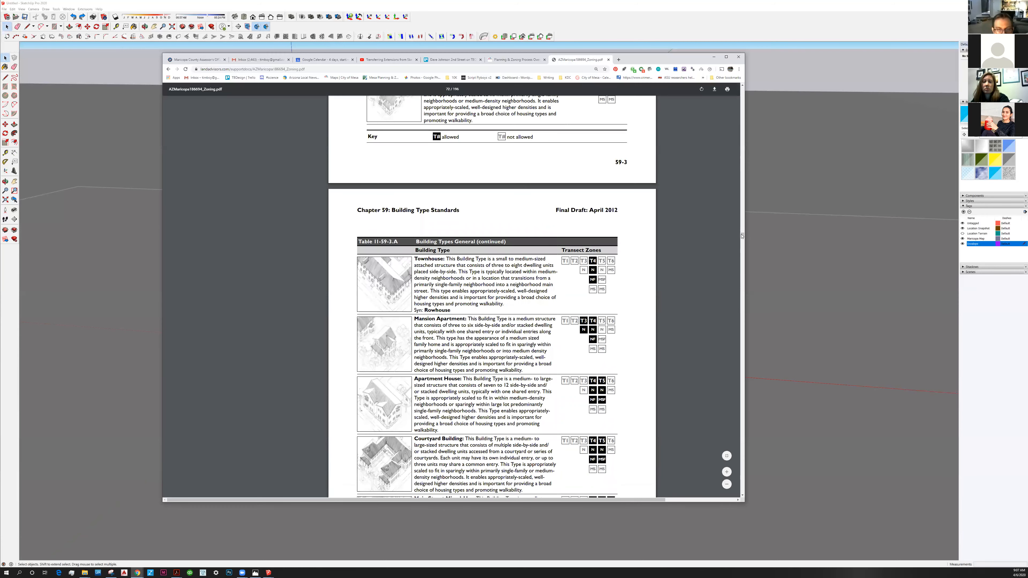
scroll(434, 247, down, 2)
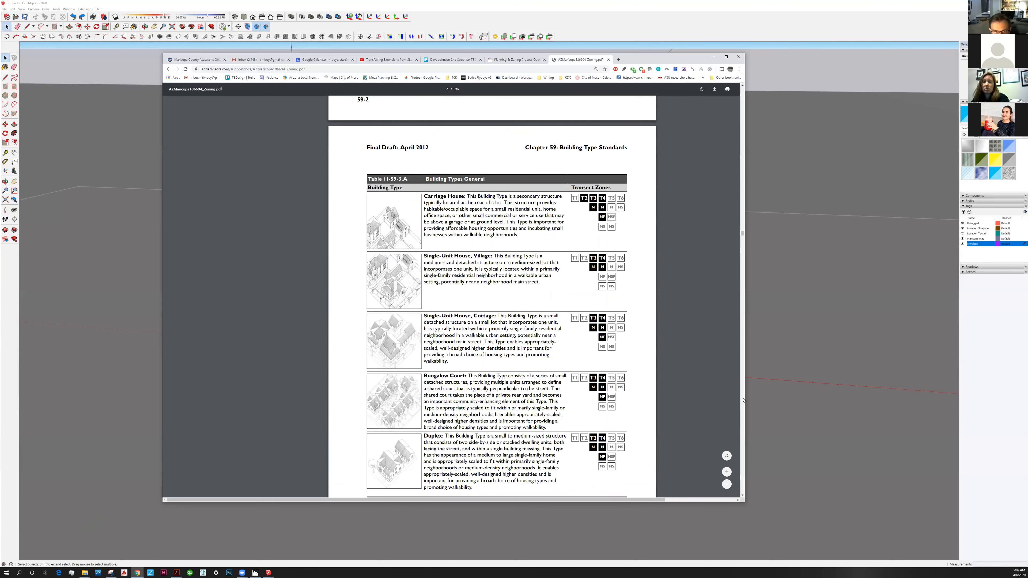
scroll(448, 260, down, 8)
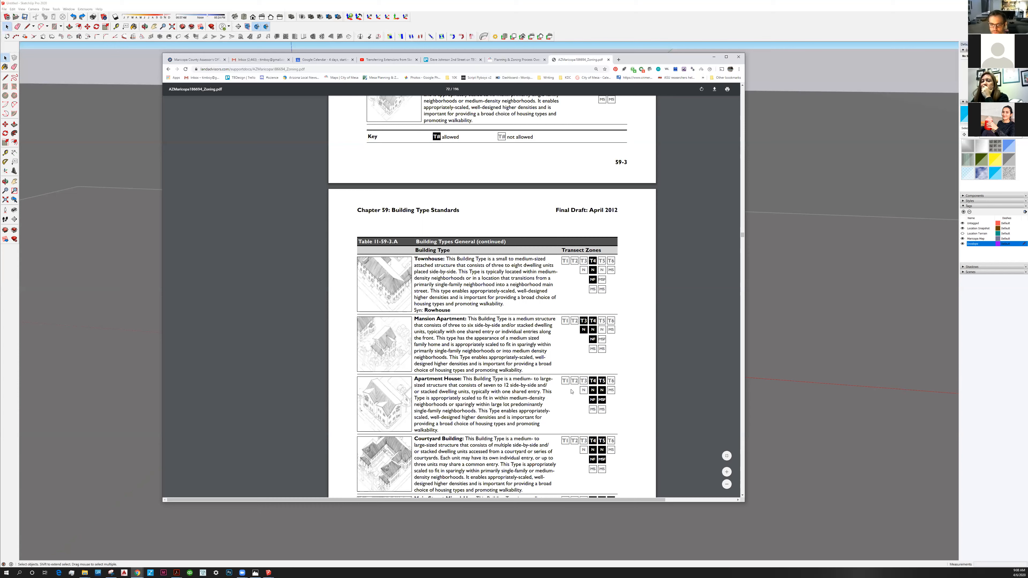
scroll(571, 392, down, 1)
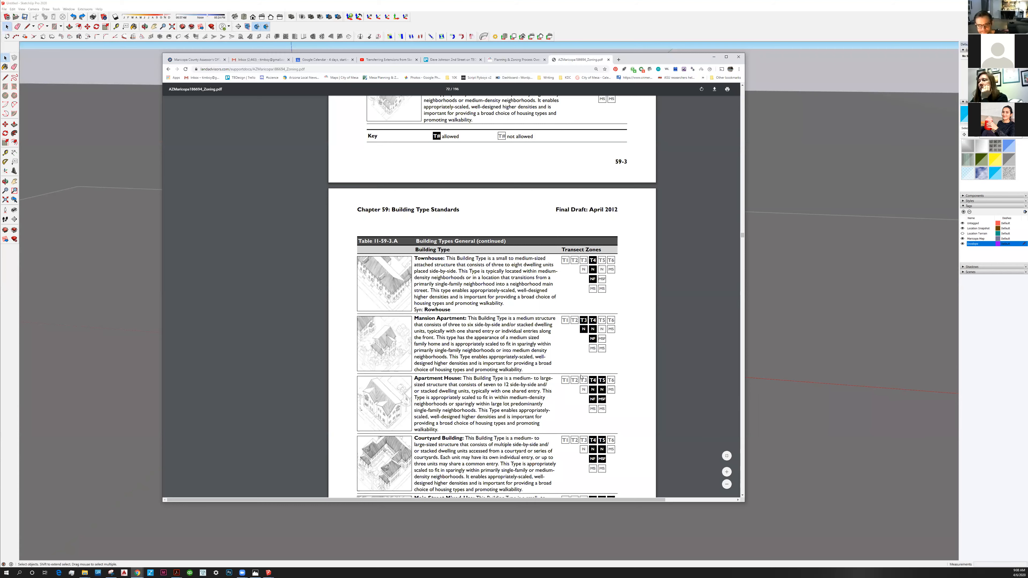
scroll(575, 372, down, 2)
scroll(563, 366, up, 2)
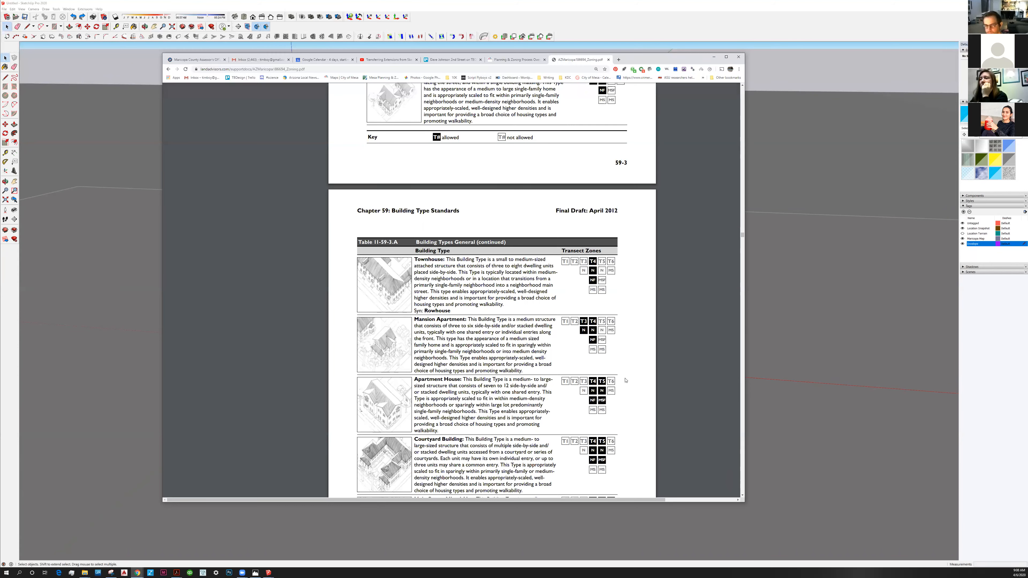
scroll(624, 381, up, 3)
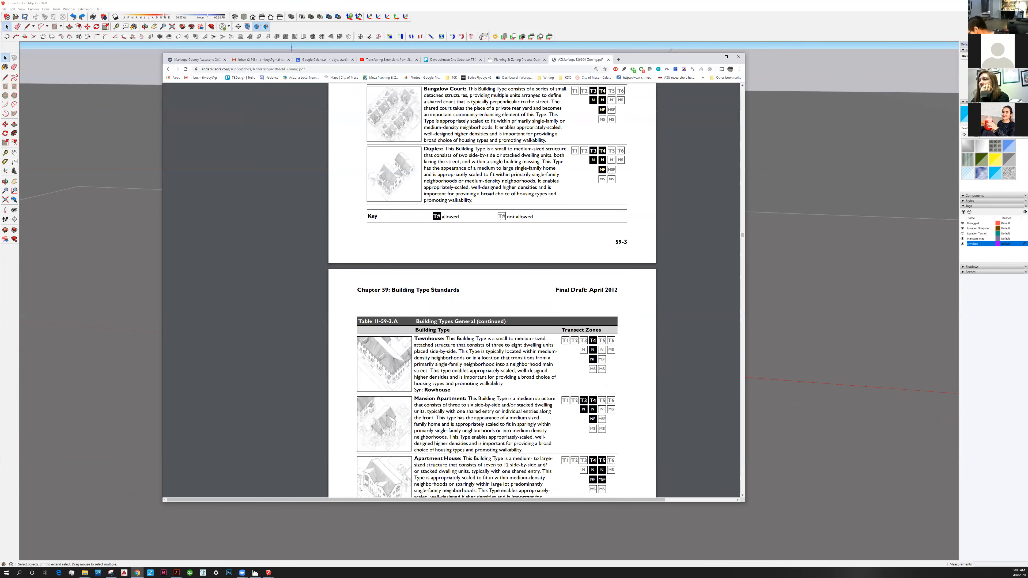
scroll(580, 318, down, 4)
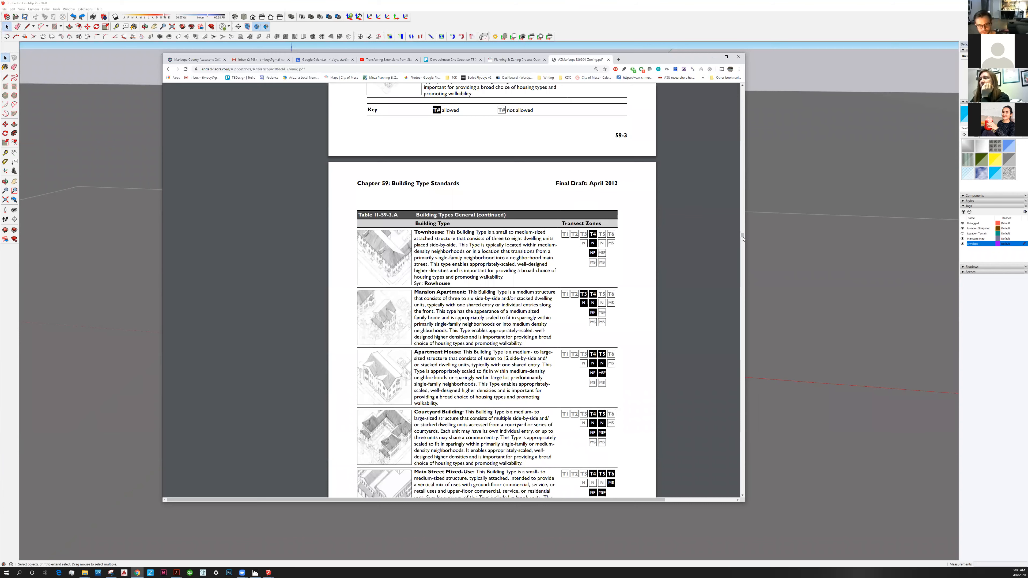
scroll(744, 249, down, 3)
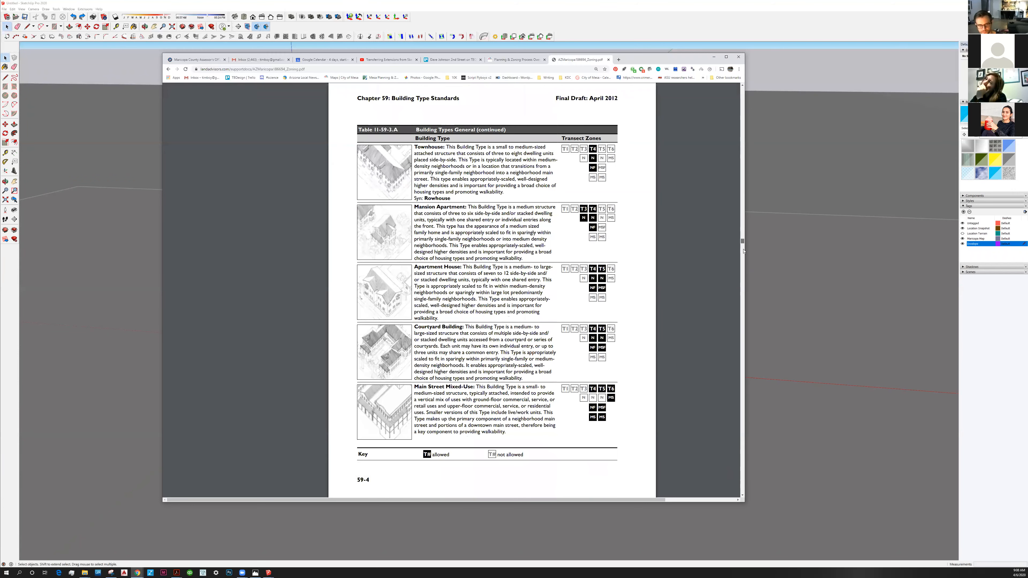
Look through the individual building type standards in Chapter 59 to find section 11-59-10, Mansion Apartment.
click(743, 253)
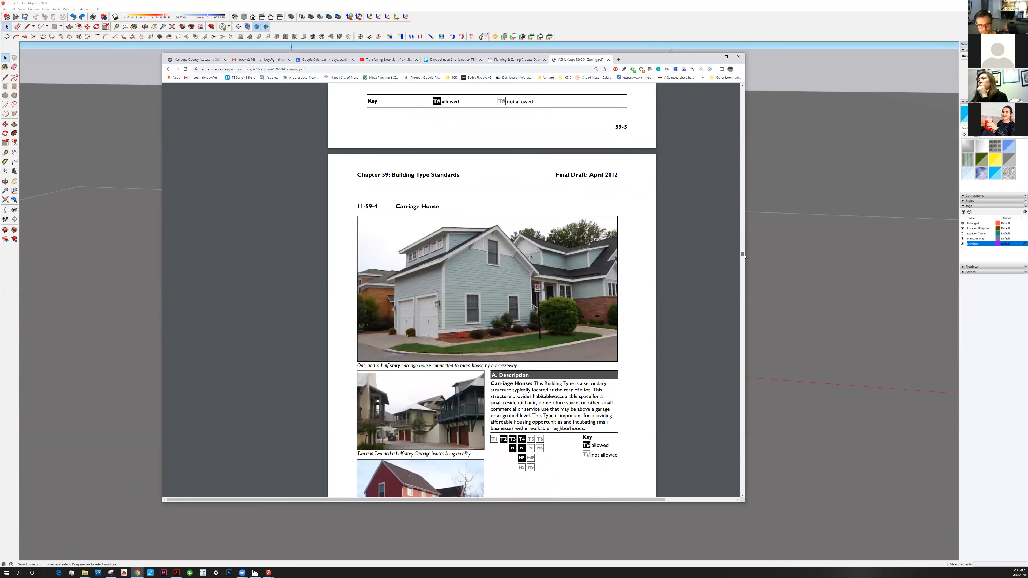
click(743, 258)
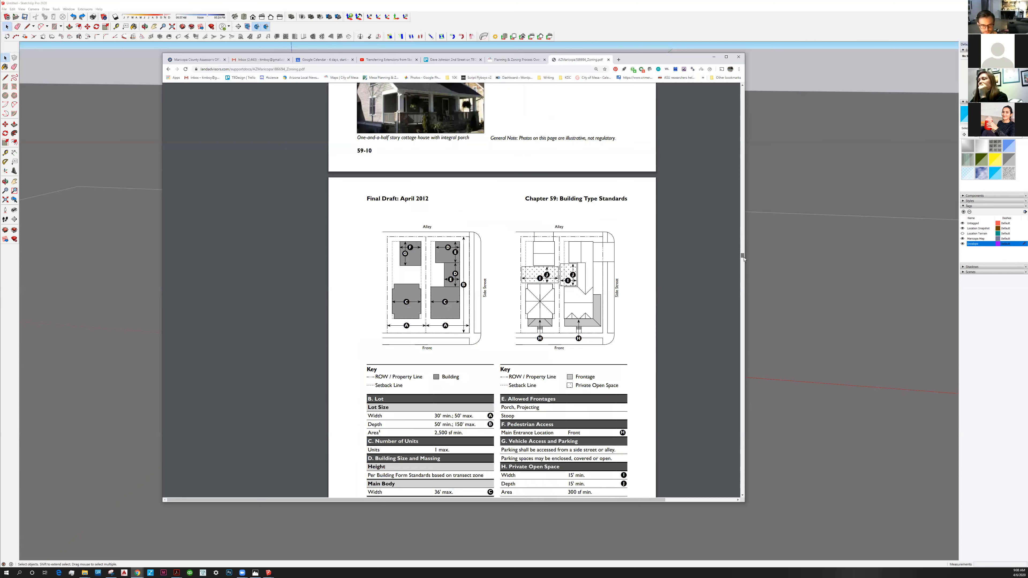
click(744, 260)
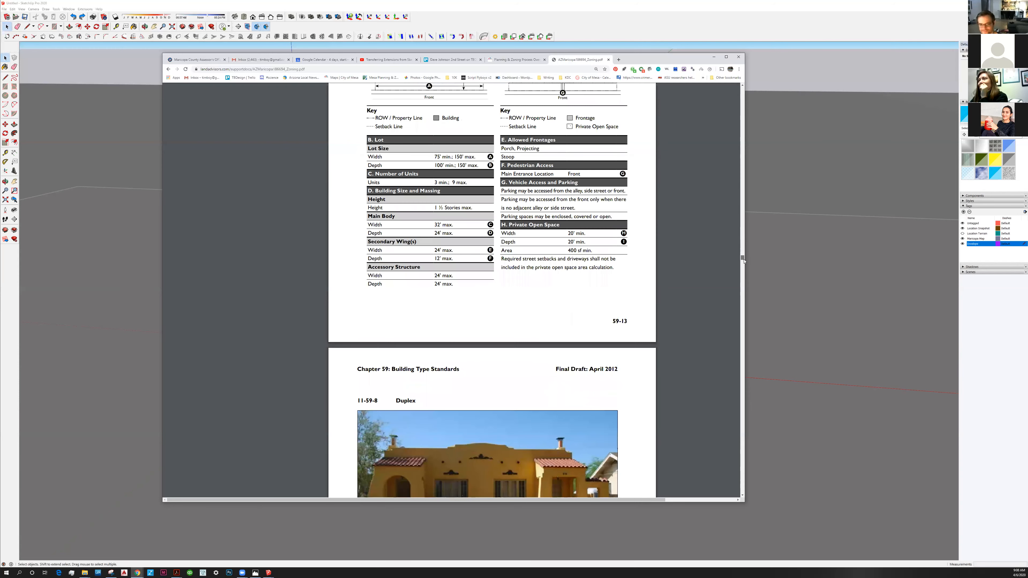
click(744, 262)
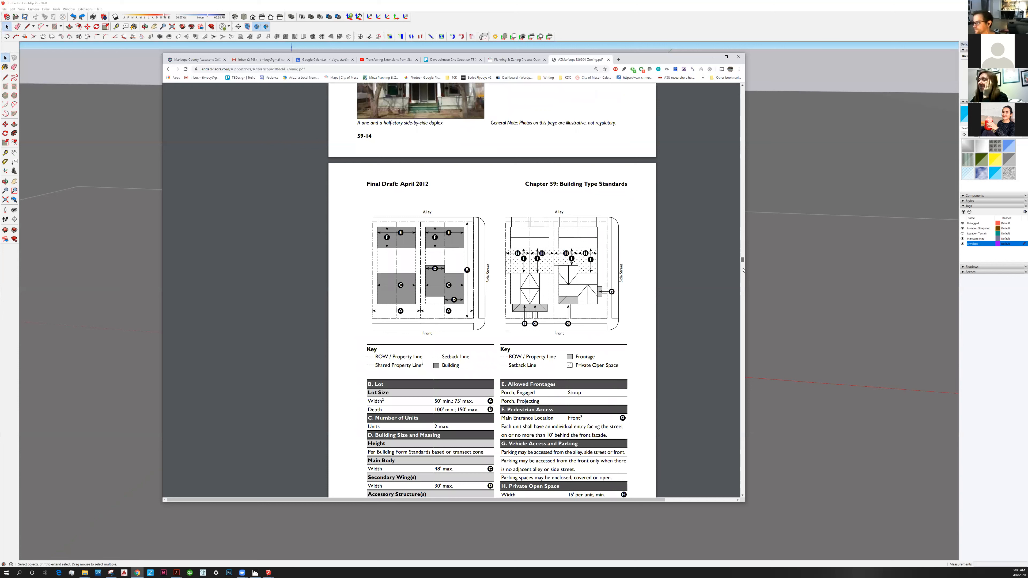
click(743, 269)
click(743, 277)
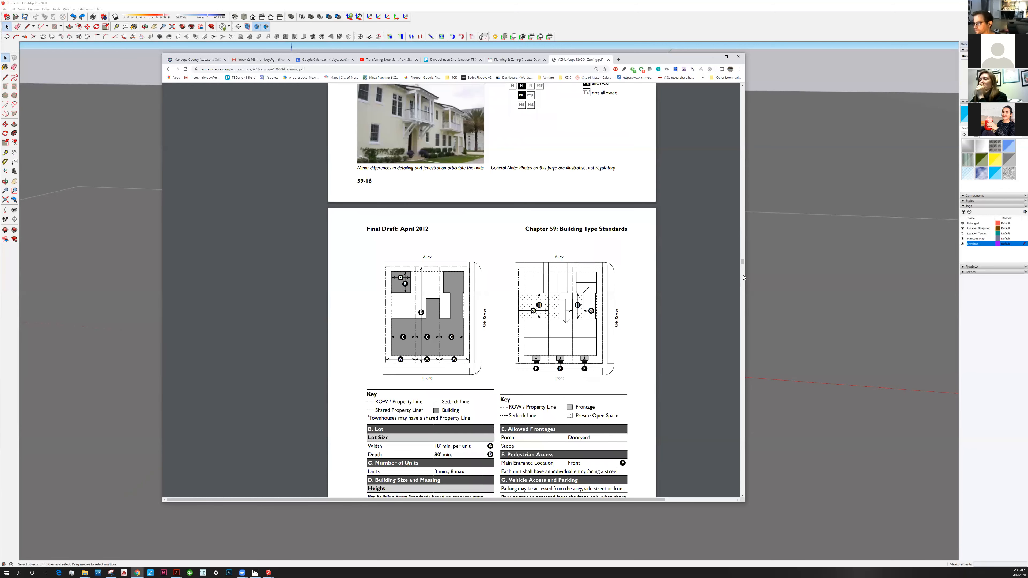
scroll(743, 279, down, 1)
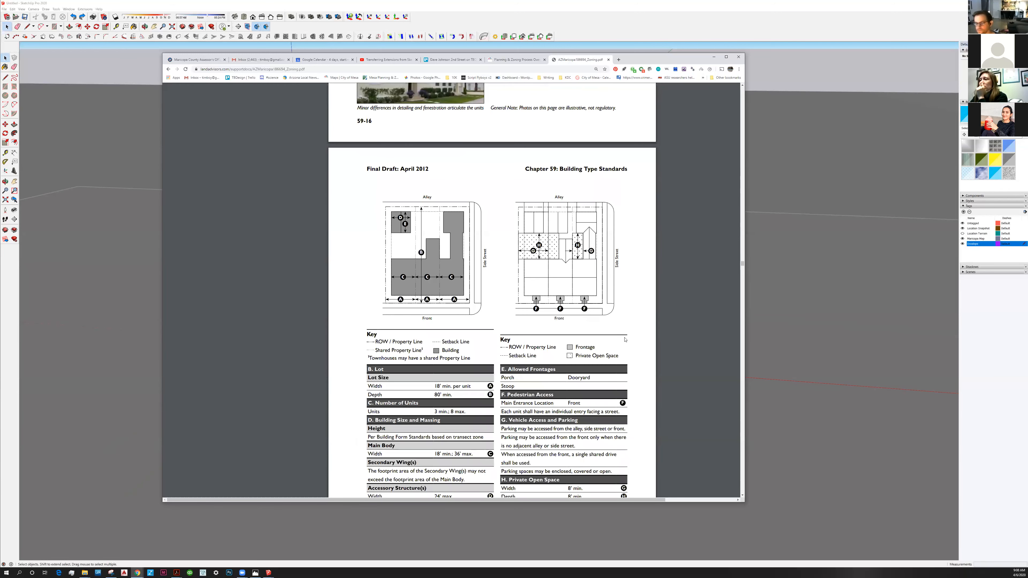
scroll(580, 352, down, 5)
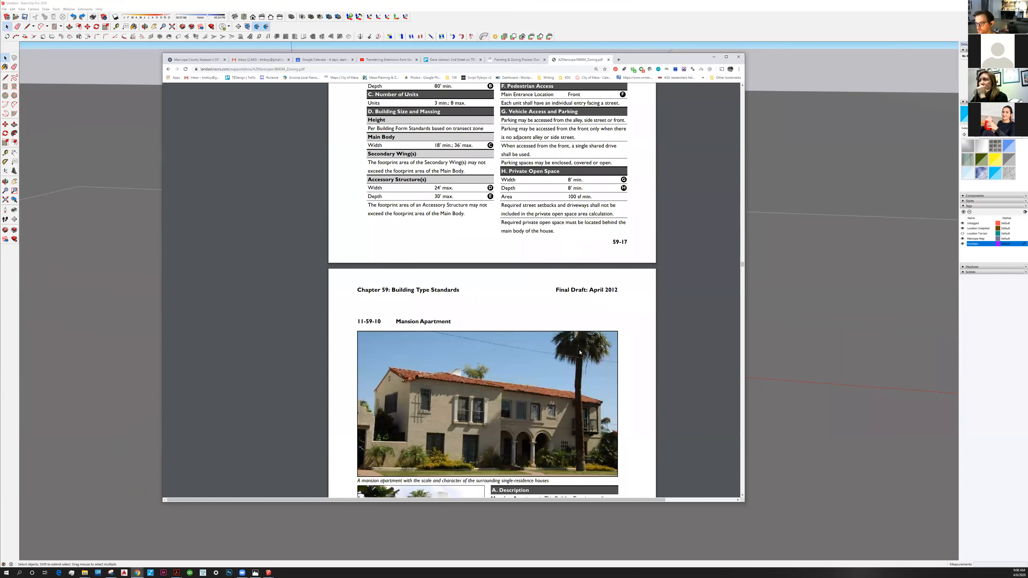
Examine the Mansion Apartment description, site diagrams, and lot, building size and massing standards.
scroll(579, 353, down, 1)
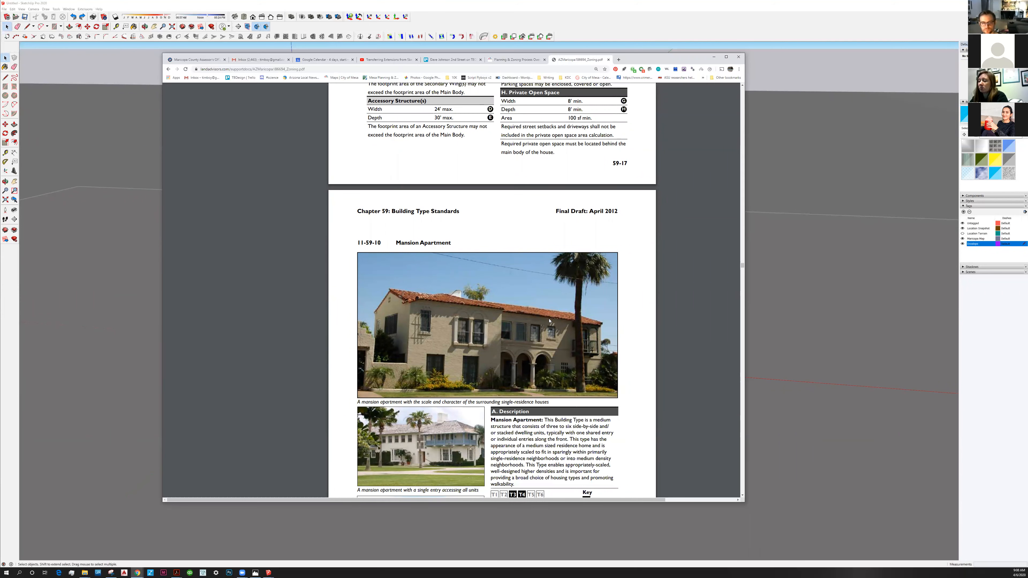
scroll(549, 321, down, 7)
scroll(549, 321, up, 1)
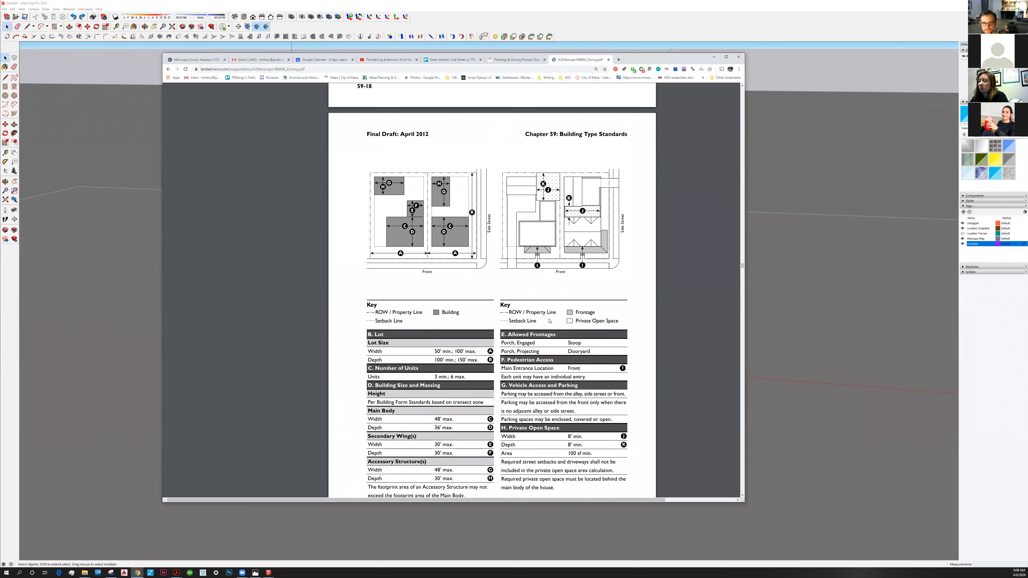
scroll(549, 321, up, 5)
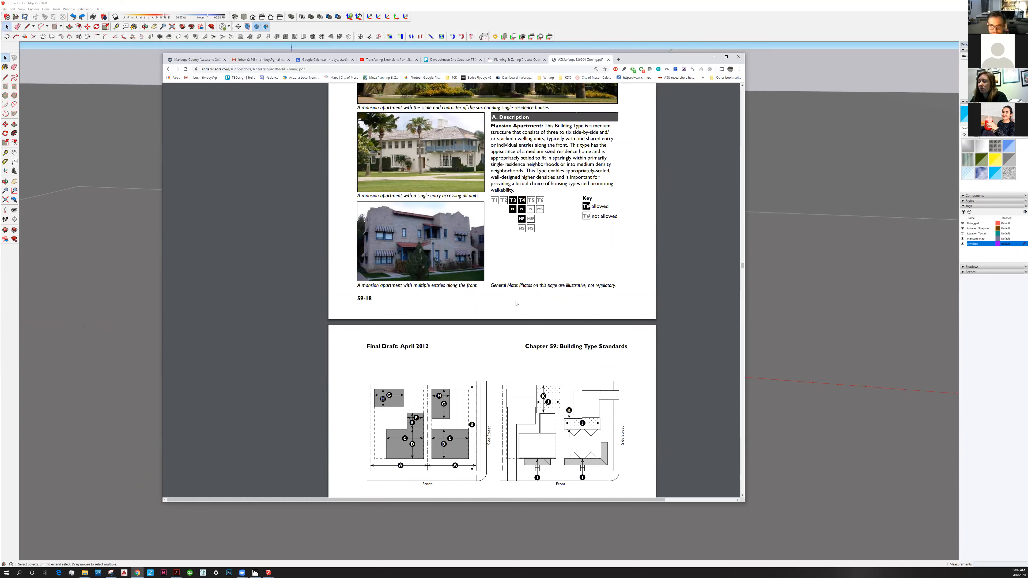
scroll(516, 304, down, 4)
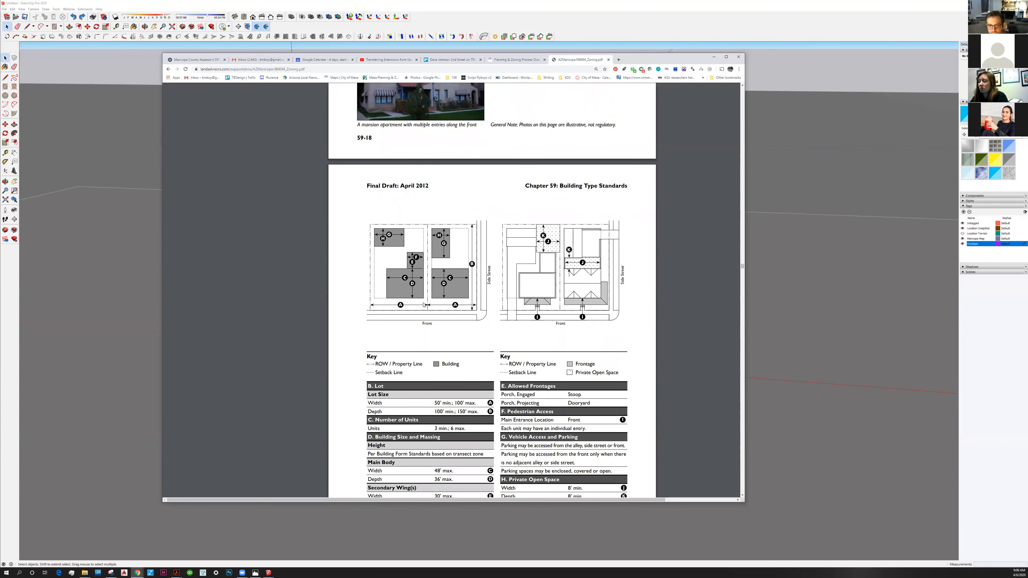
scroll(424, 304, down, 1)
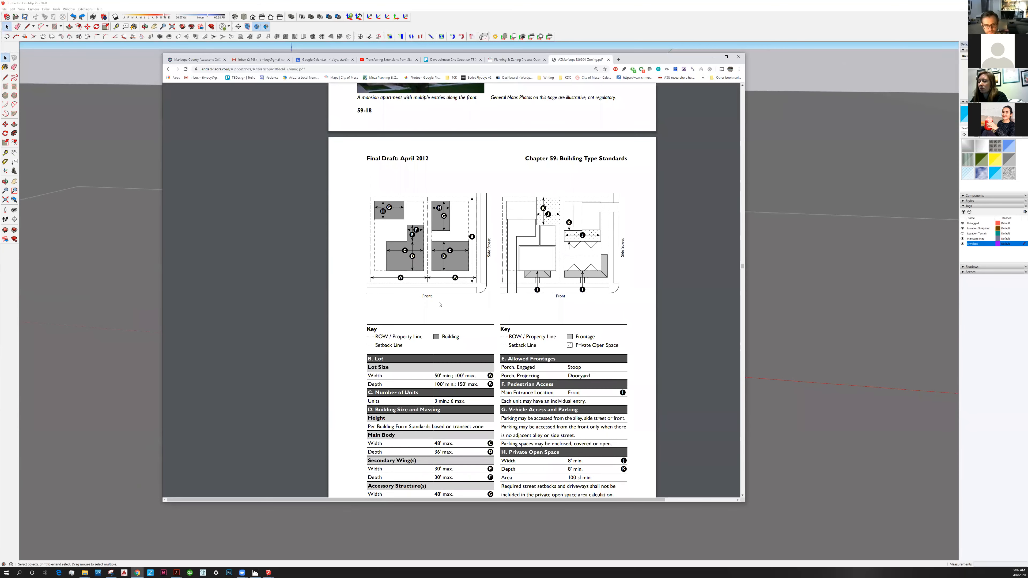
scroll(643, 60, down, 1)
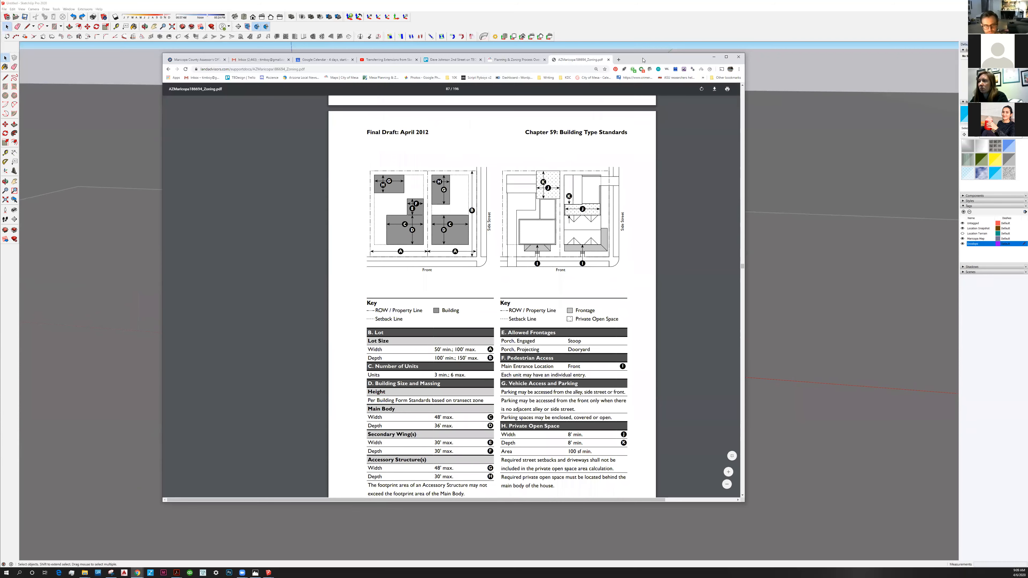
Move the zoning PDF window aside to uncover the SketchUp model, keeping the building standards table in view.
drag(164, 55, 378, 35)
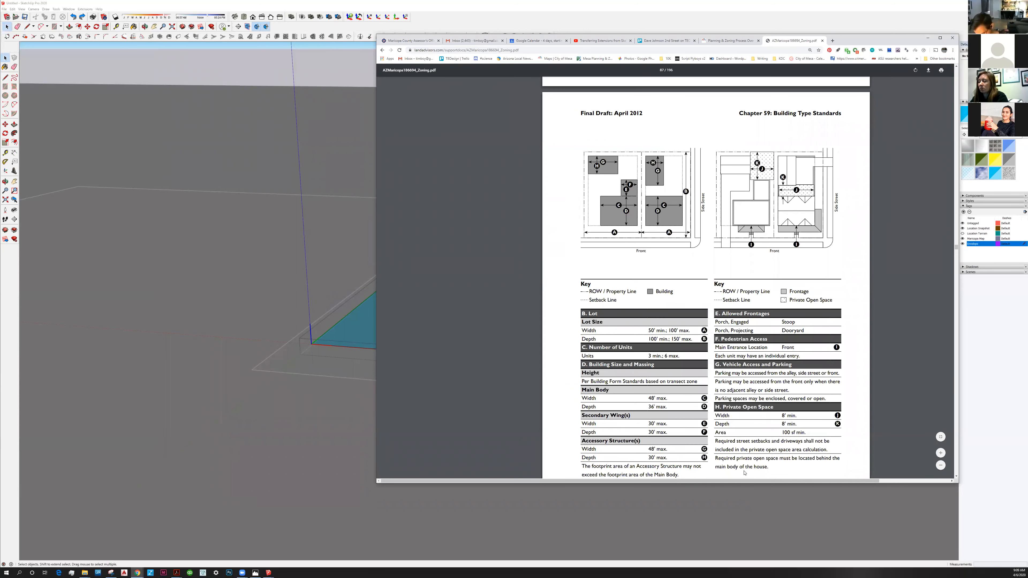
drag(377, 35, 626, 13)
click(808, 482)
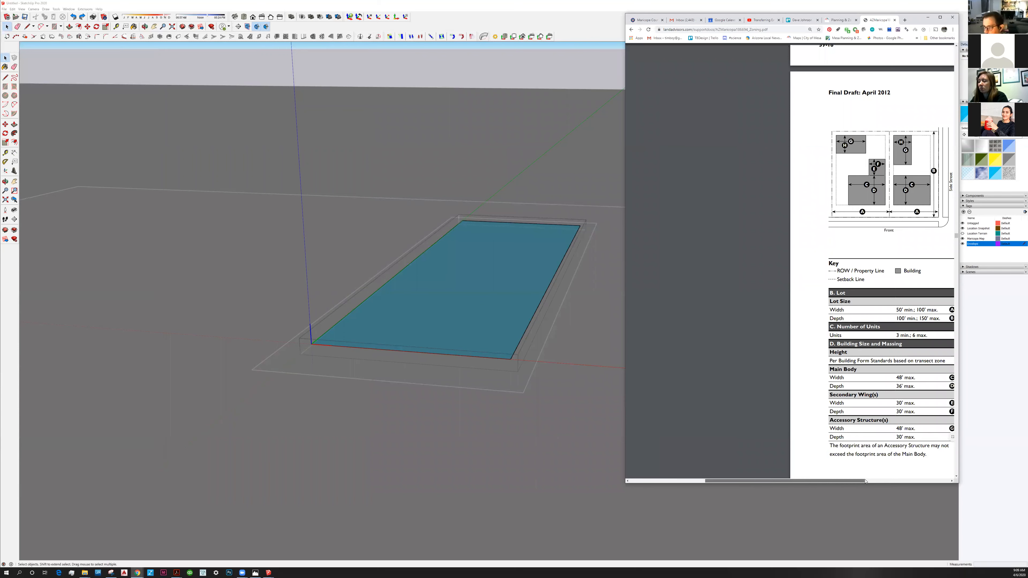
click(883, 480)
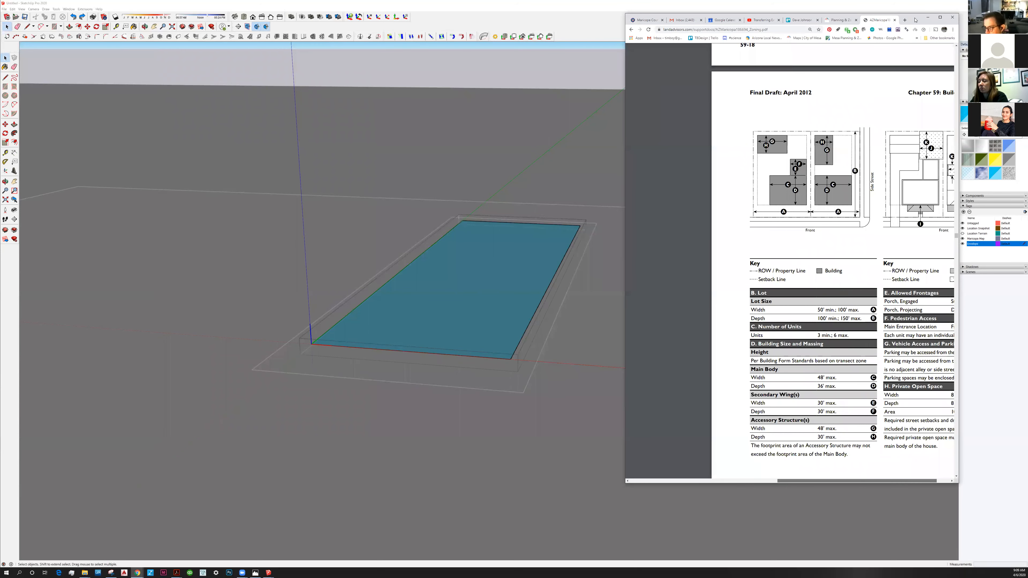
drag(915, 18, 1027, 12)
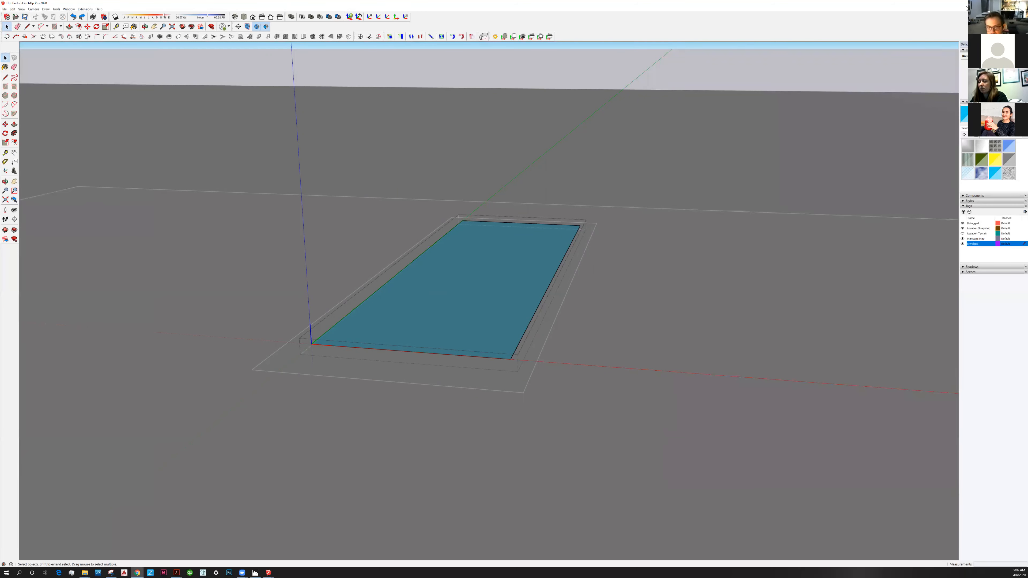
Restore the SketchUp window from full screen and narrow the PDF window beside it, showing the Mansion Apartment massing dimensions.
key(super+Down)
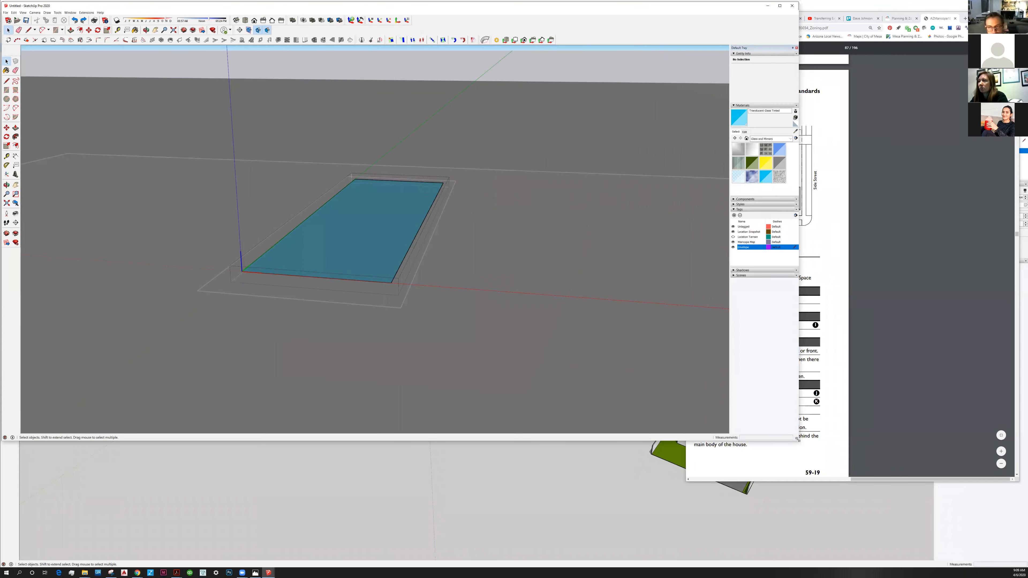
click(860, 482)
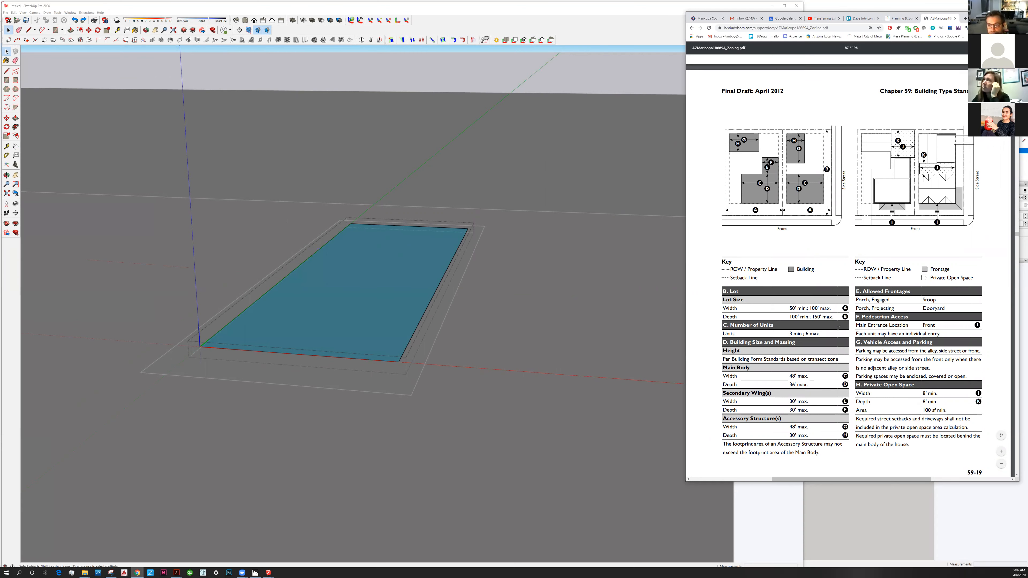
drag(686, 482, 803, 437)
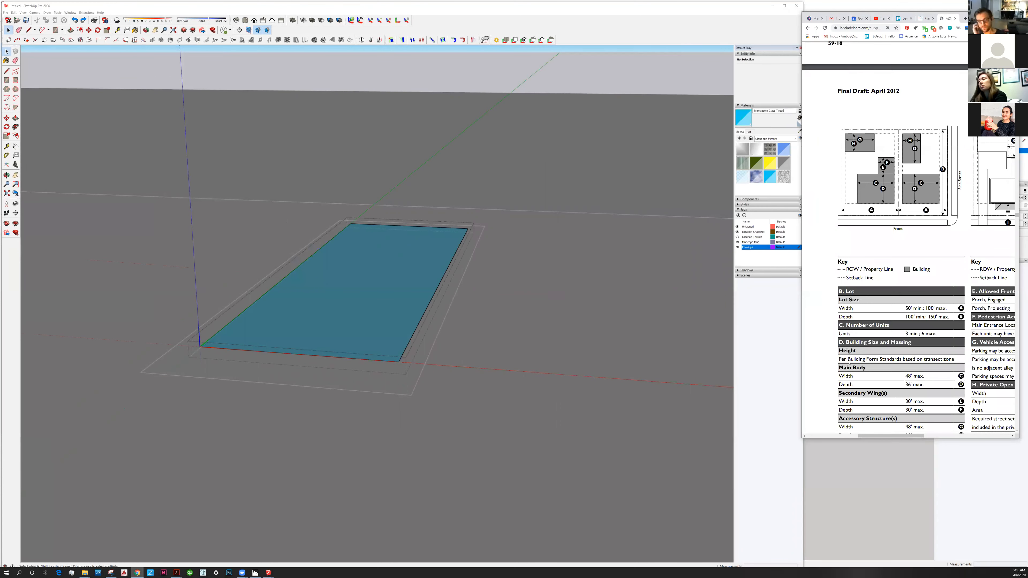
scroll(850, 362, down, 1)
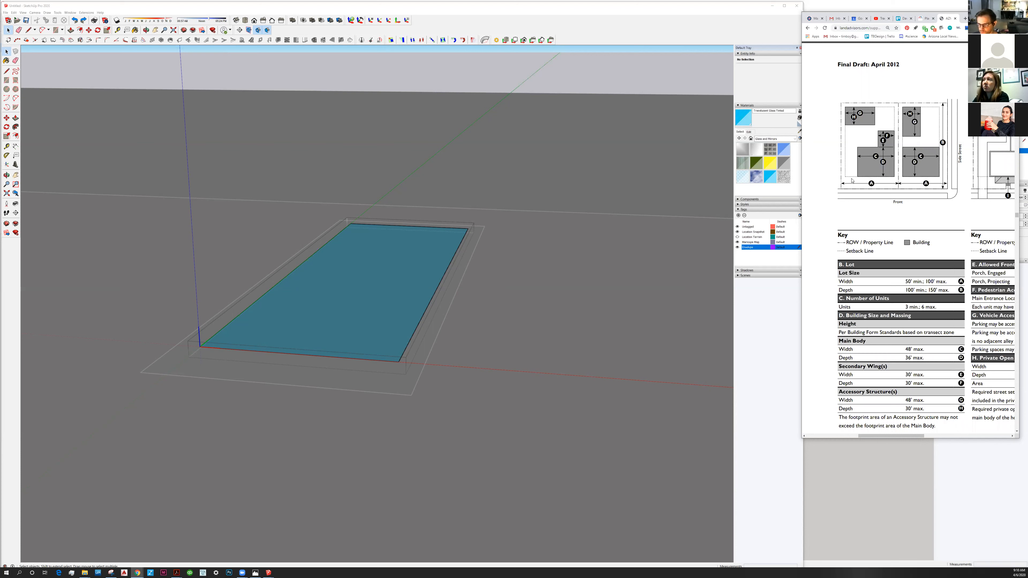
Return to the SketchUp model, add a tag named Building and make it the active tag.
click(420, 91)
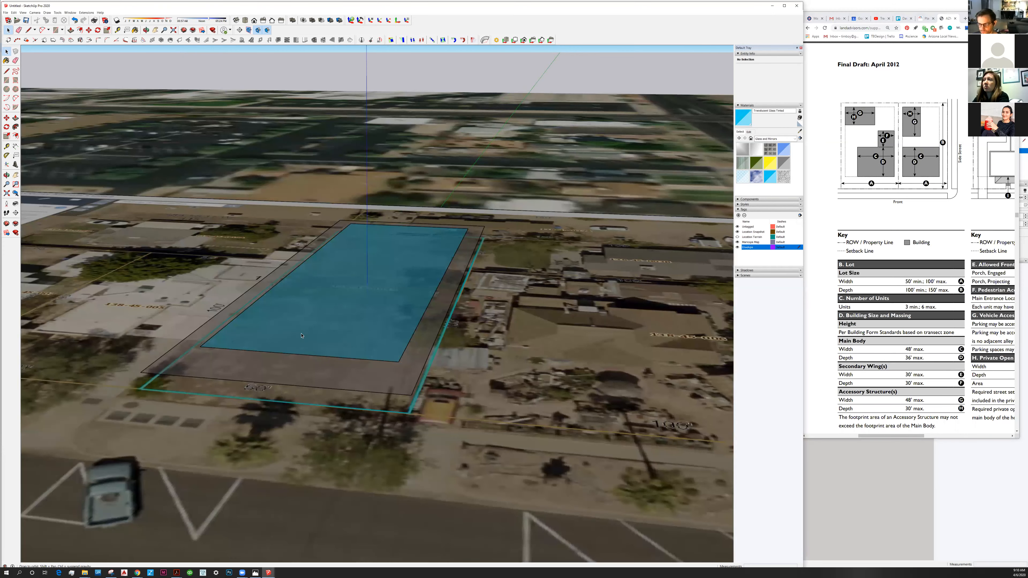
middle_drag(327, 292, 296, 348)
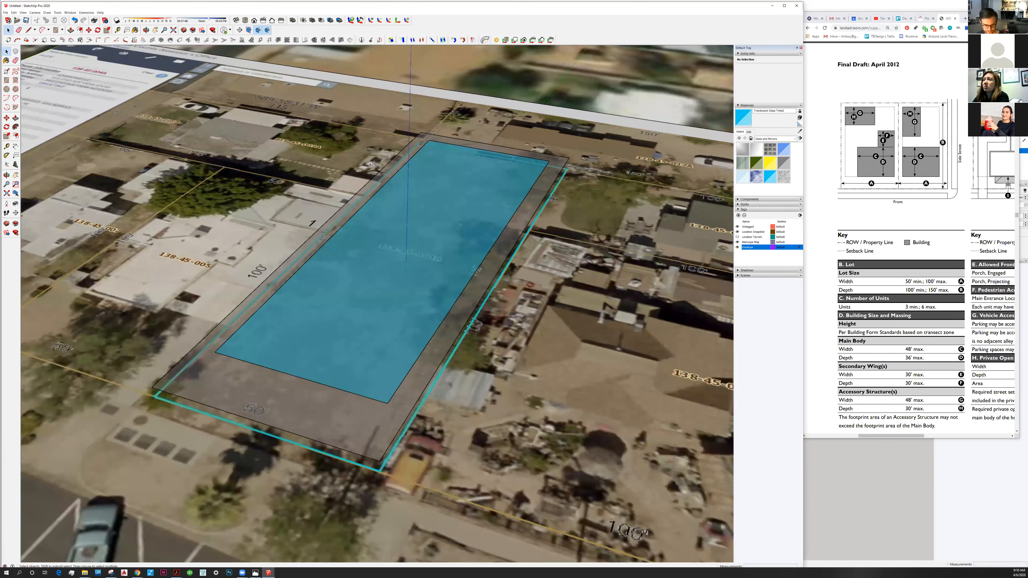
click(6, 72)
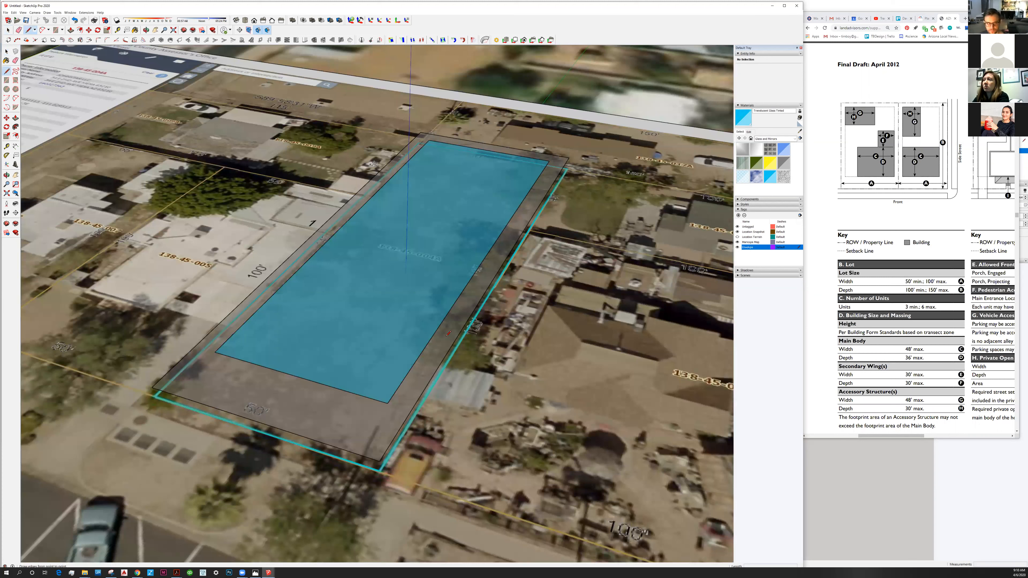
click(739, 216)
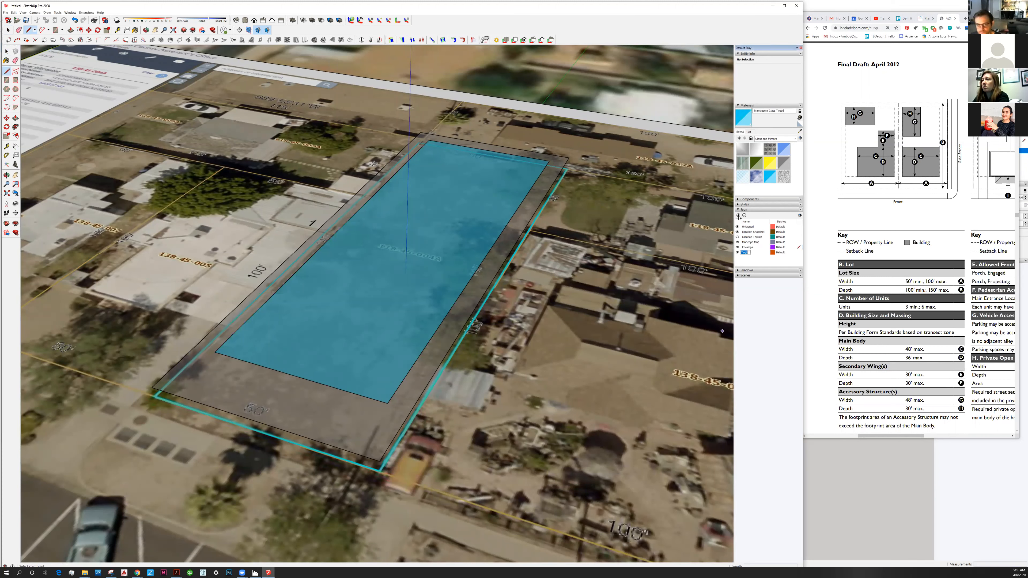
text(Building)
key(Return)
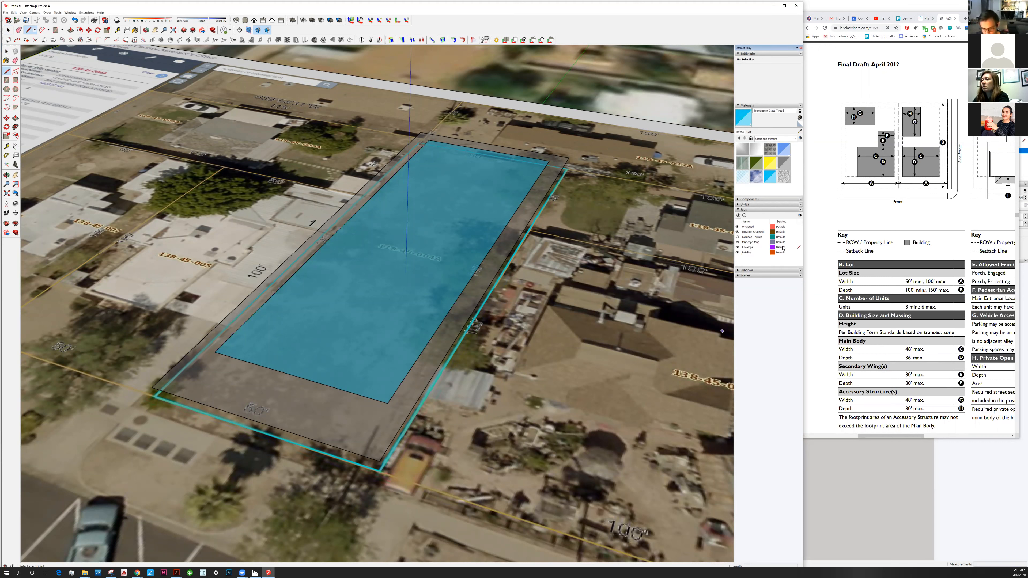
click(800, 254)
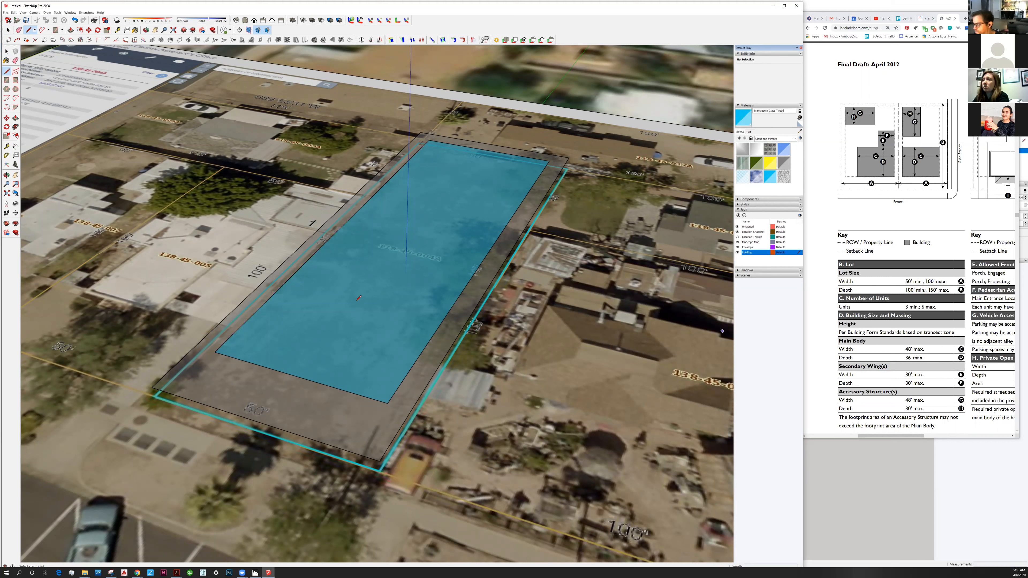
Draw the main body footprint 40' wide and 36' deep with the Line tool, starting at the envelope's front corner.
click(215, 352)
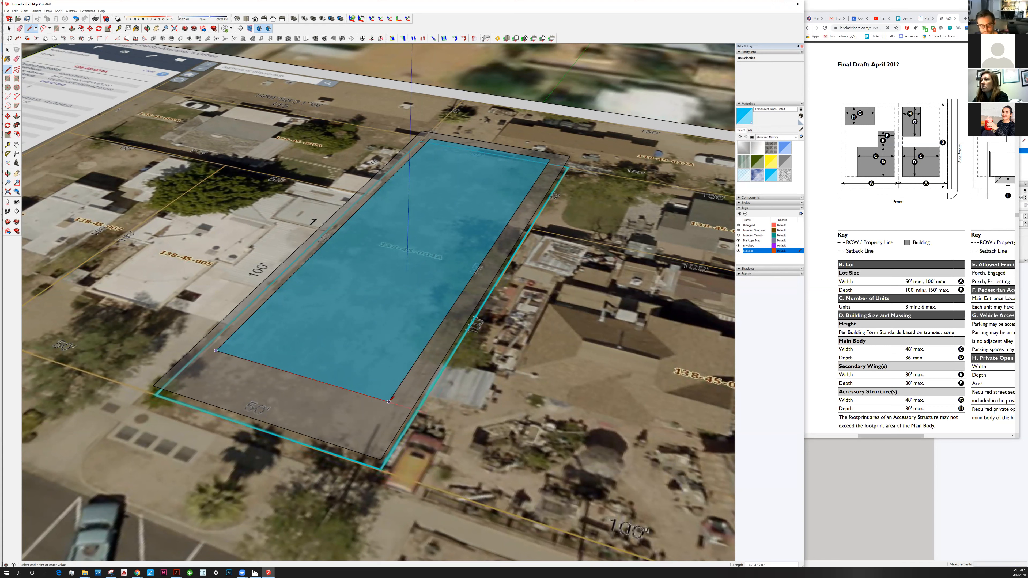
text(40')
key(Return)
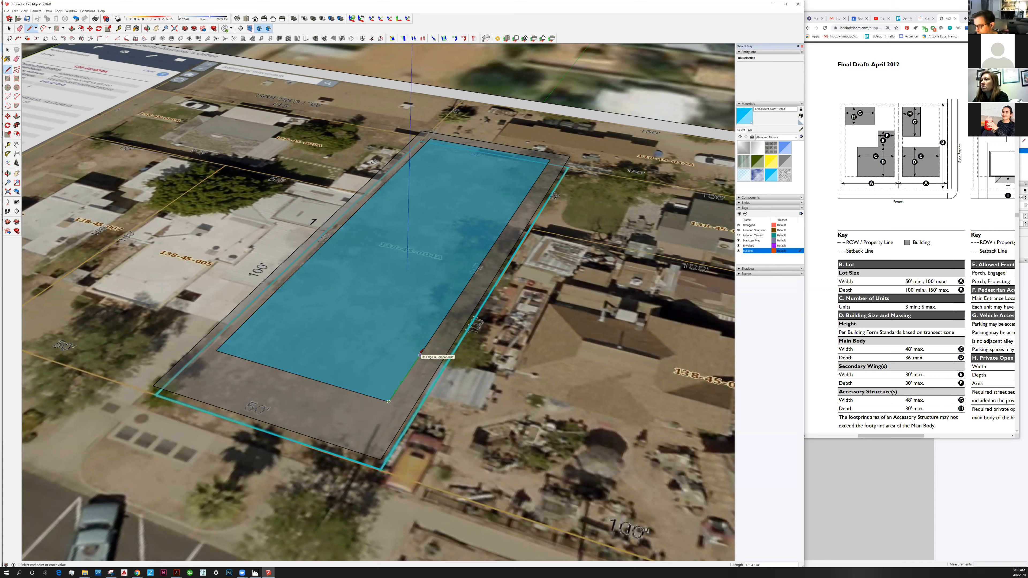
text(36')
key(Return)
click(298, 269)
text(36')
key(Return)
key(space)
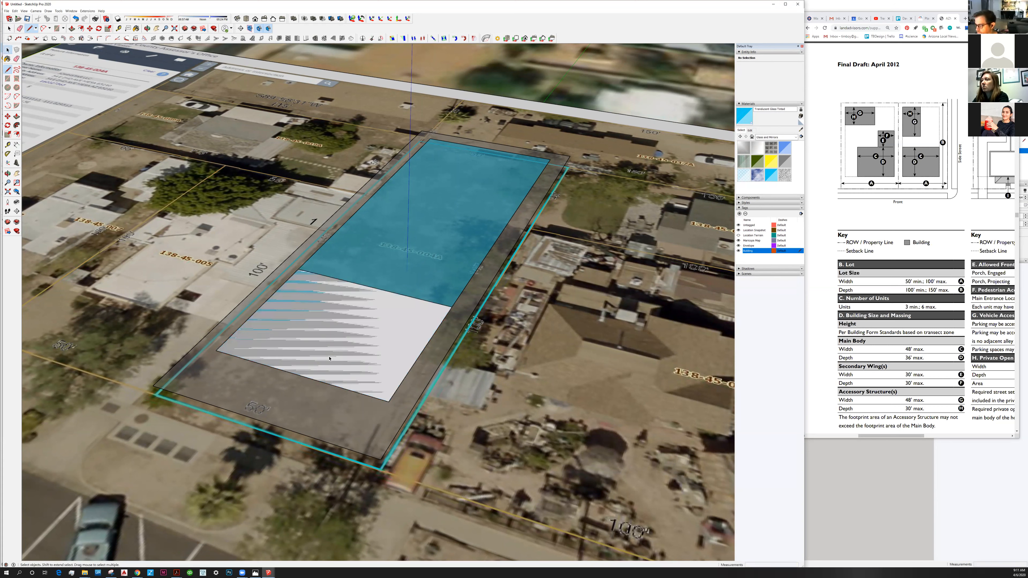
Draw a 30' wide secondary wing footprint behind the main body with the Line tool, flush with the envelope's side edge.
middle_drag(343, 355, 340, 354)
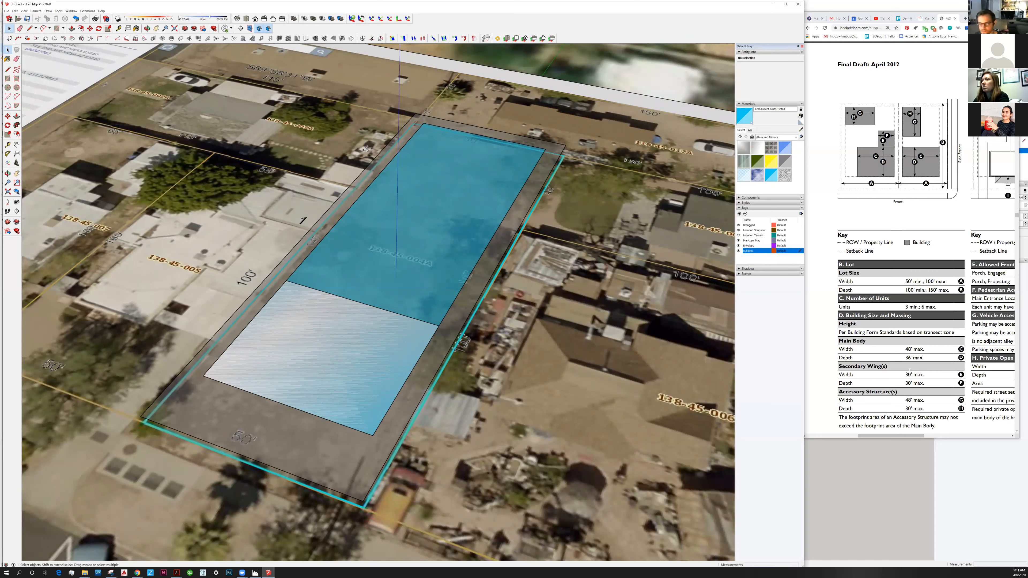
click(7, 69)
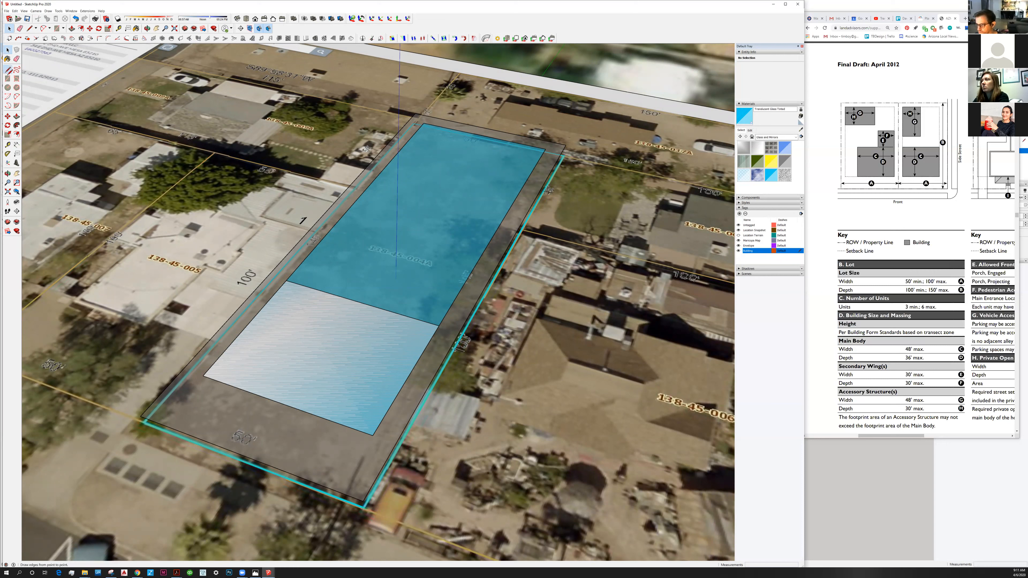
click(286, 280)
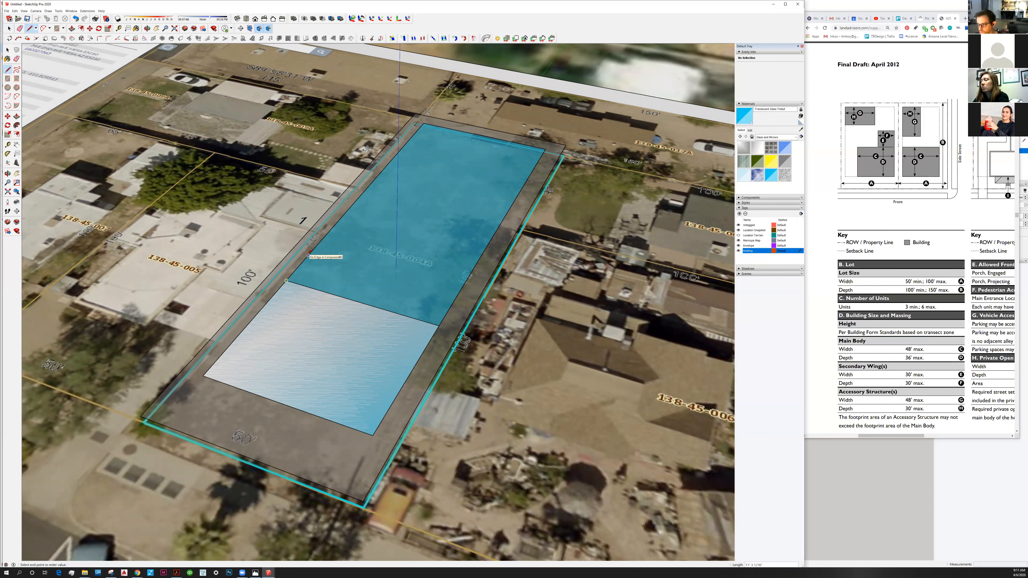
click(341, 217)
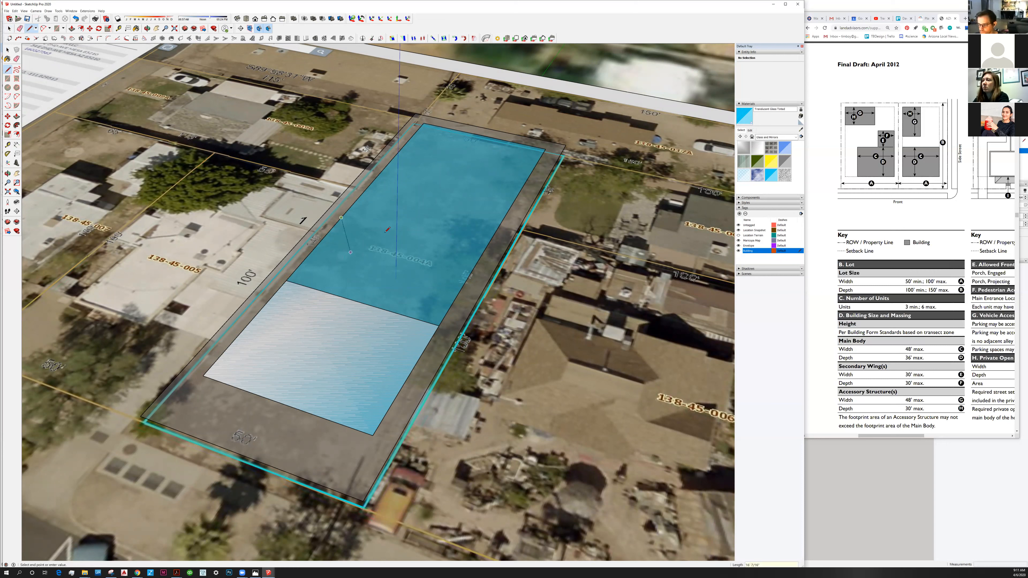
text(30')
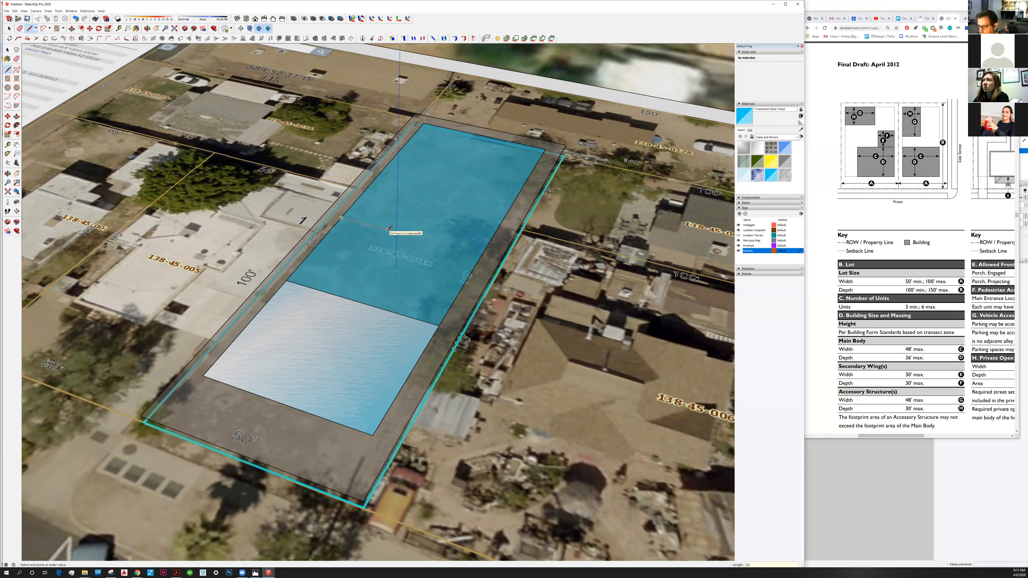
key(Return)
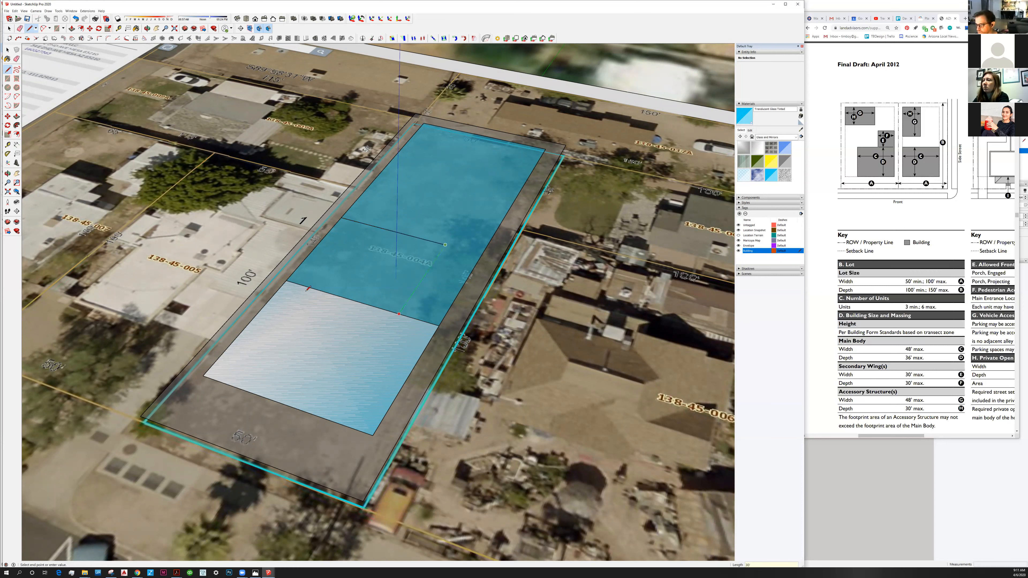
click(399, 313)
key(space)
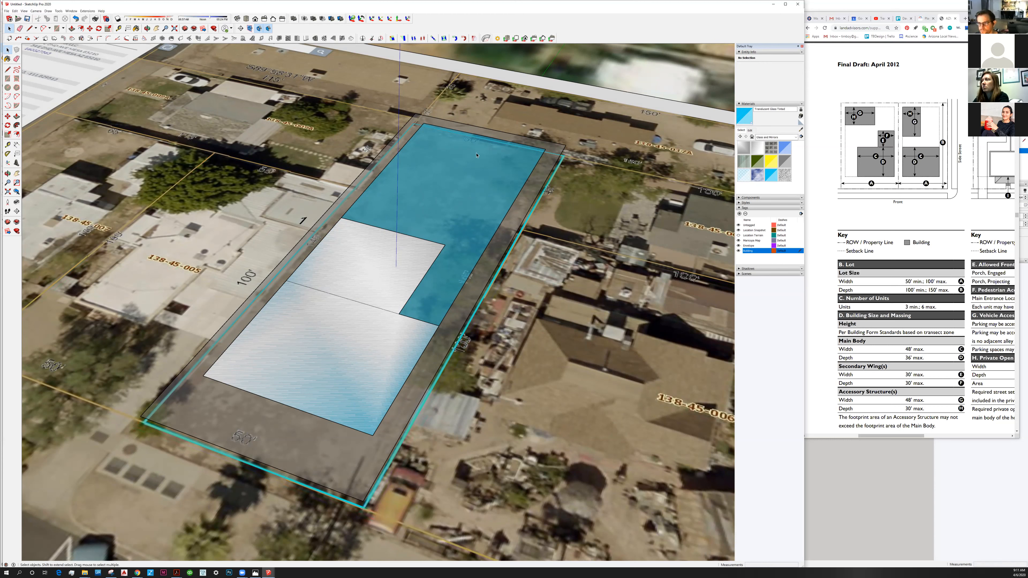
Draw the accessory structure footprint with the Line tool from the envelope's rear corner, 48' along the side edge and 30' across.
key(l)
click(424, 122)
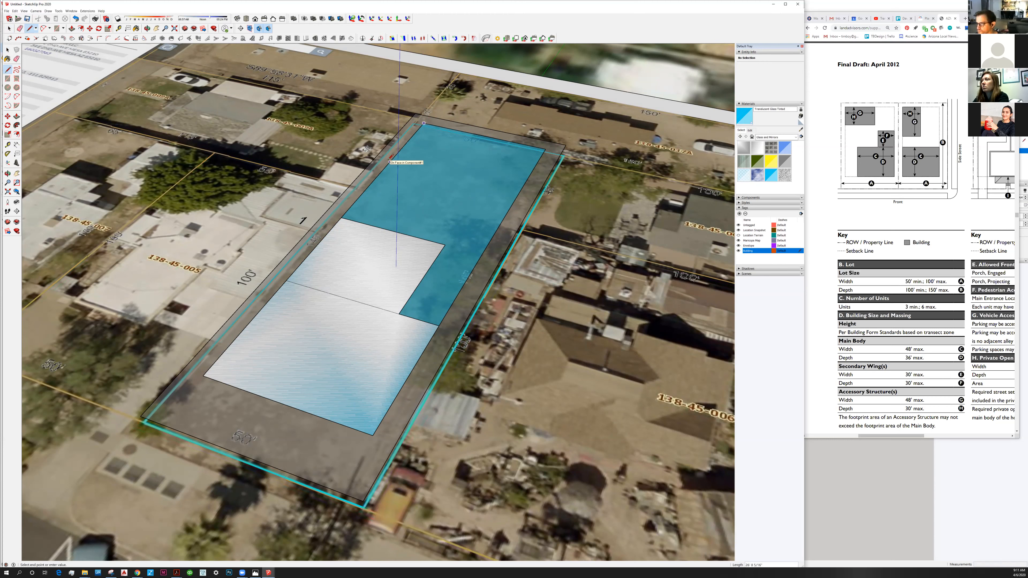
text(48)
key(Return)
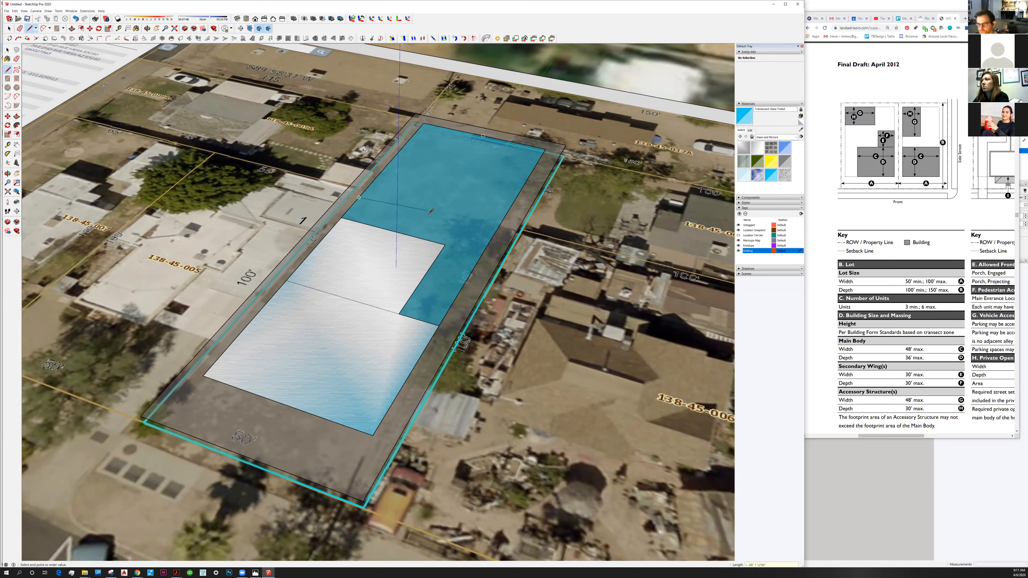
text(30)
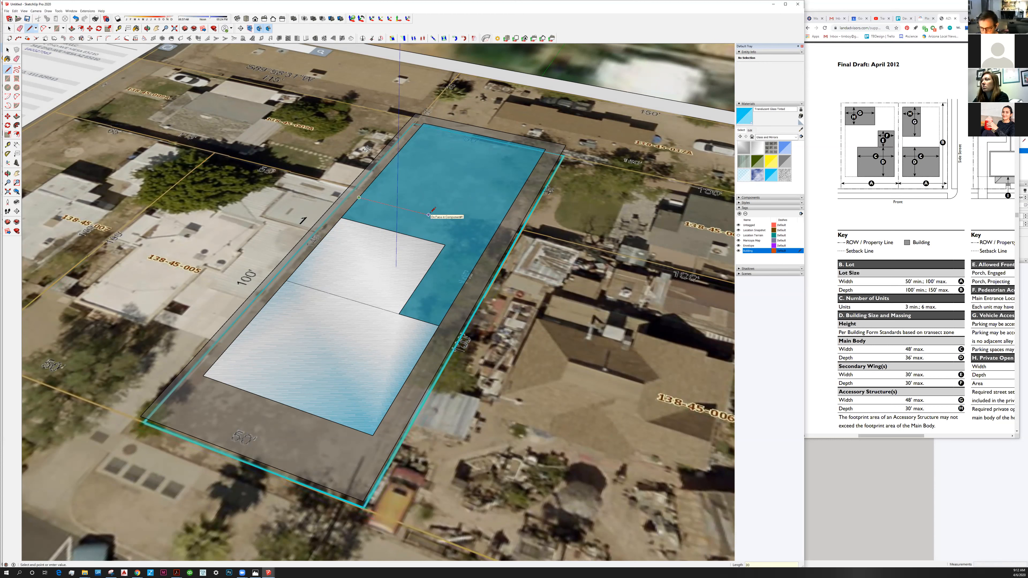
key(Return)
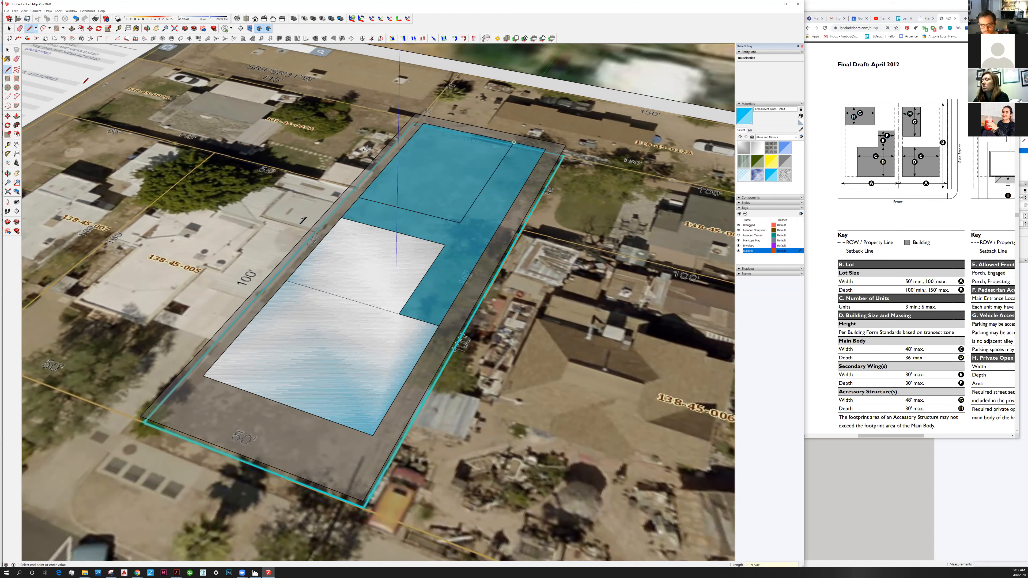
click(514, 142)
key(space)
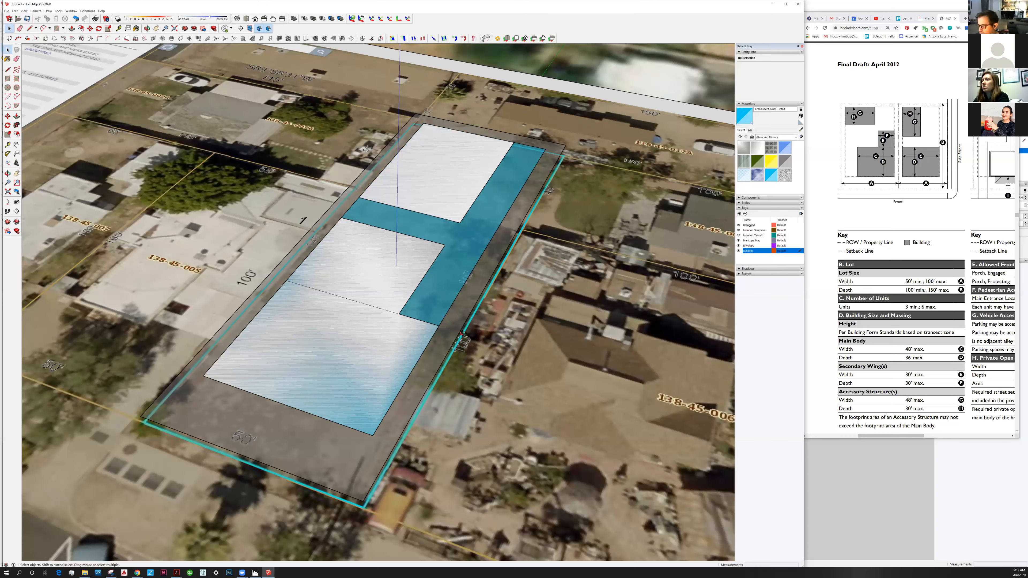
Review the footprints against the frontage, parking and private open space standards in the zoning PDF.
middle_drag(462, 334, 369, 323)
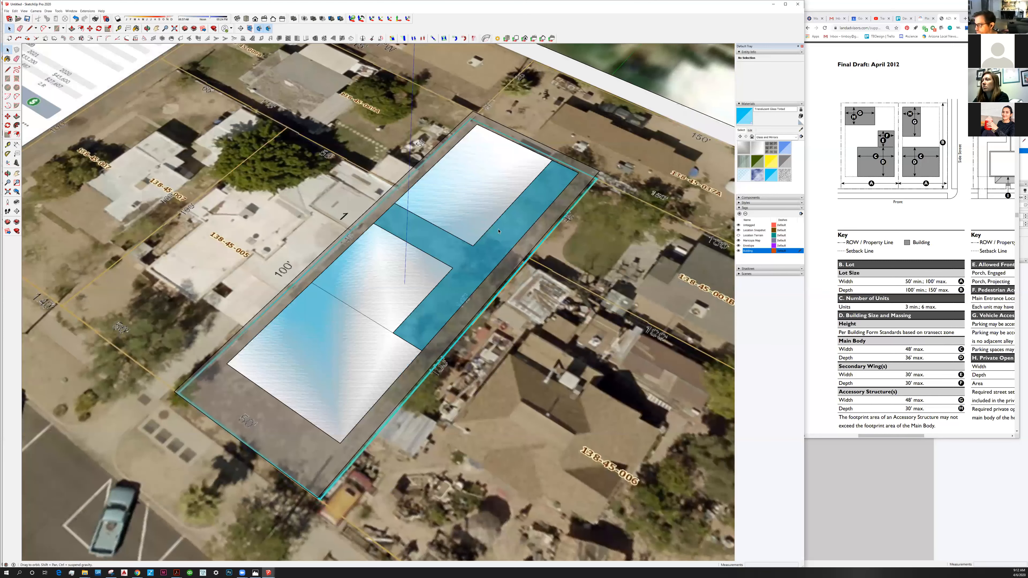
middle_drag(498, 231, 488, 238)
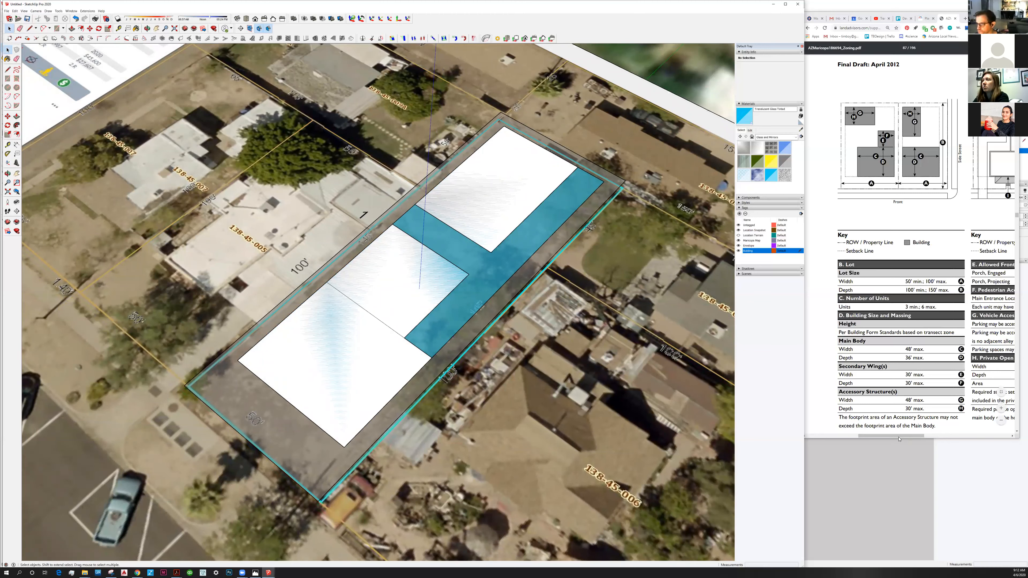
click(933, 436)
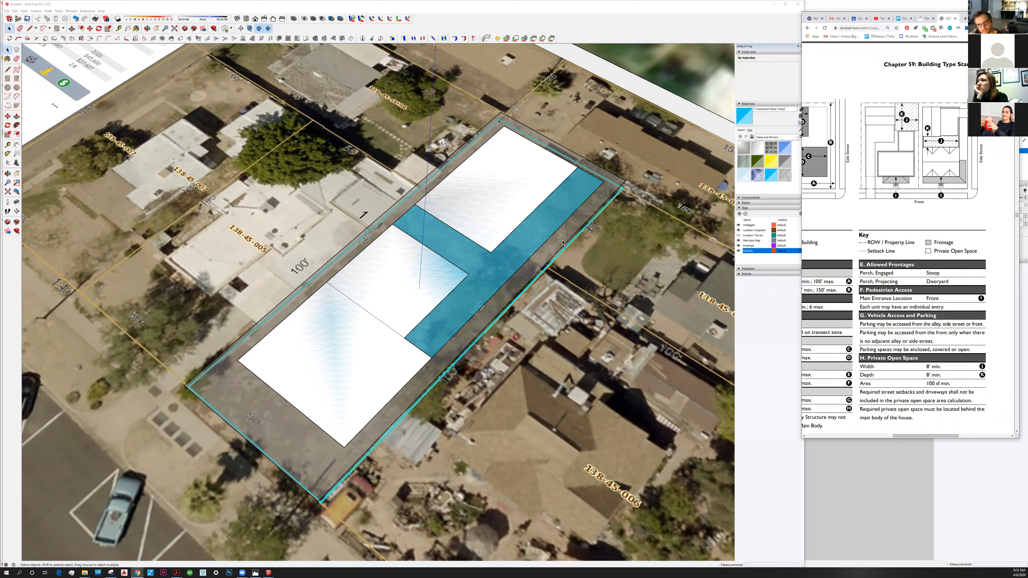
drag(914, 436, 909, 437)
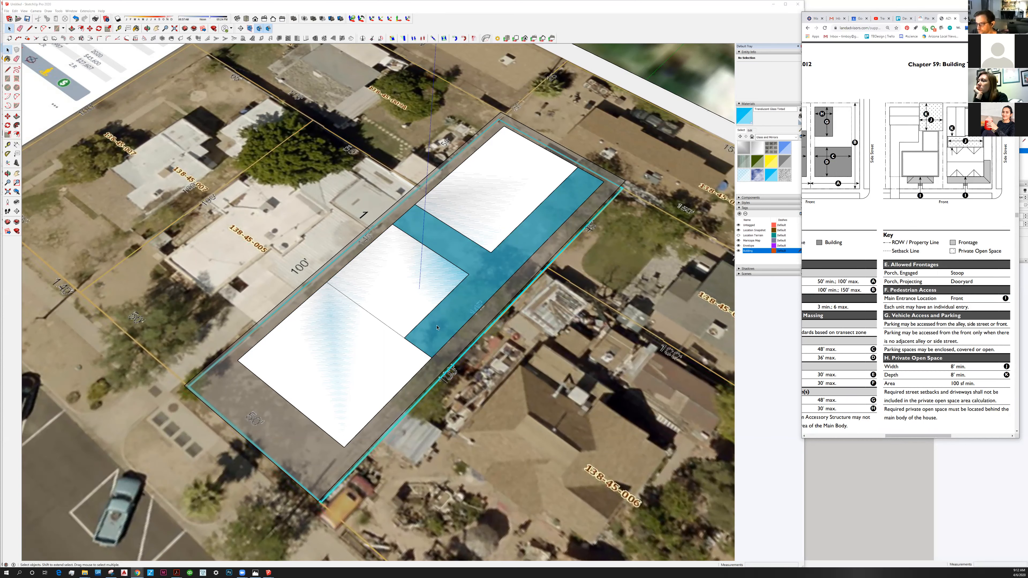
shift+middle_drag(437, 328, 451, 319)
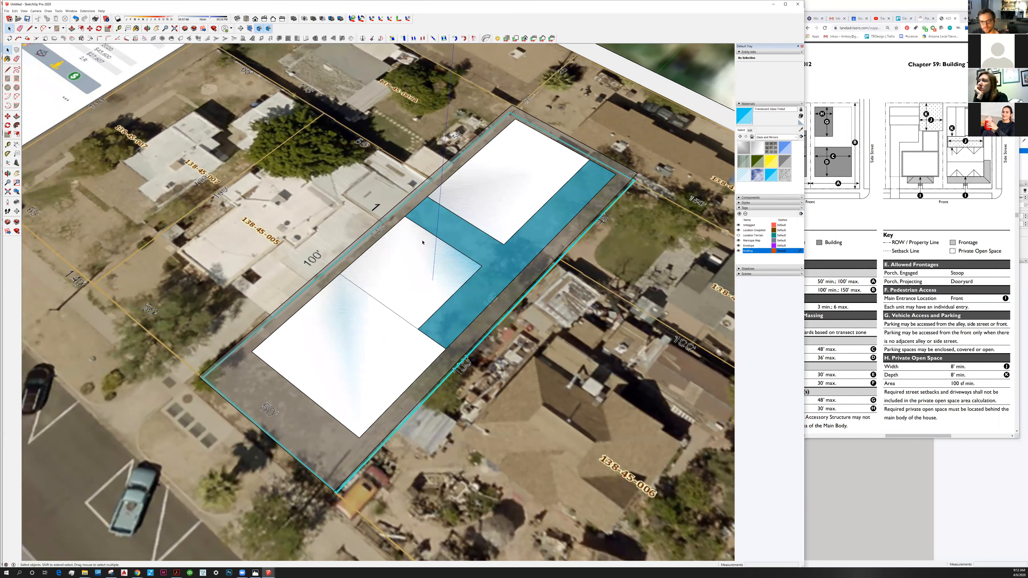
Extrude the main body footprint upward 21' with Push/Pull.
mouse_move(411, 287)
middle_down()
mouse_move(405, 334)
mouse_move(383, 330)
middle_up()
click(16, 117)
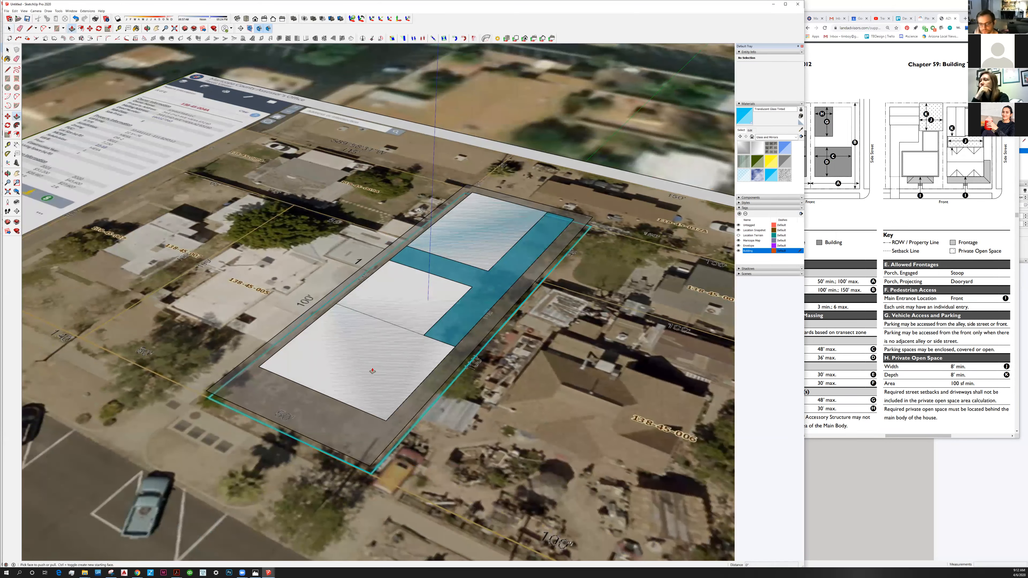
click(309, 358)
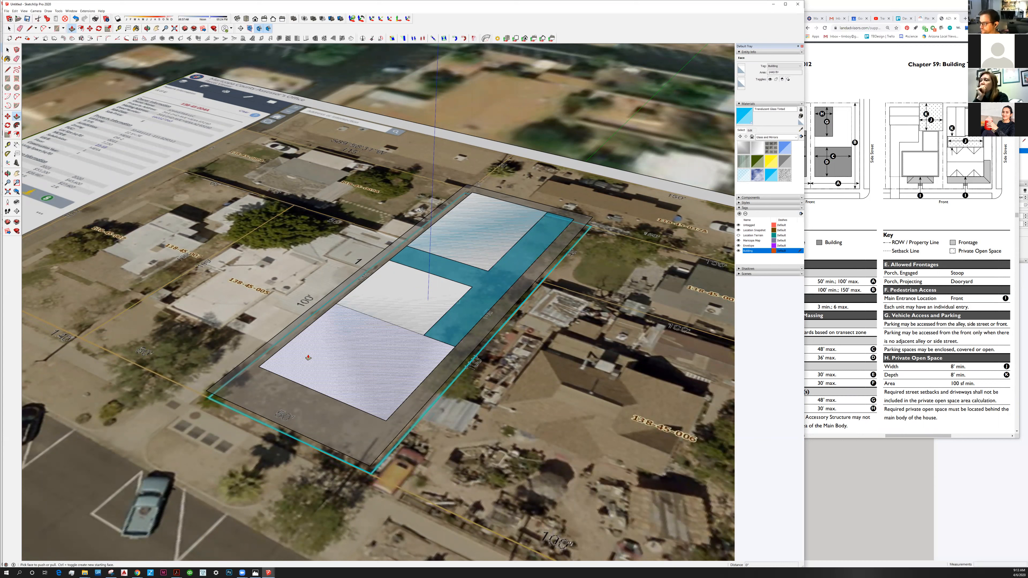
drag(304, 339, 303, 318)
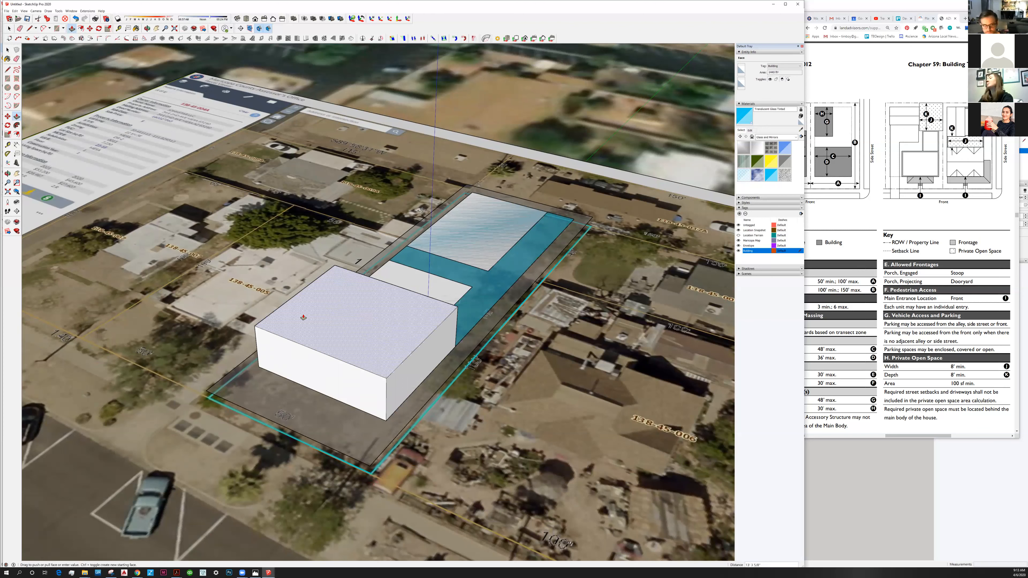
drag(301, 306, 301, 300)
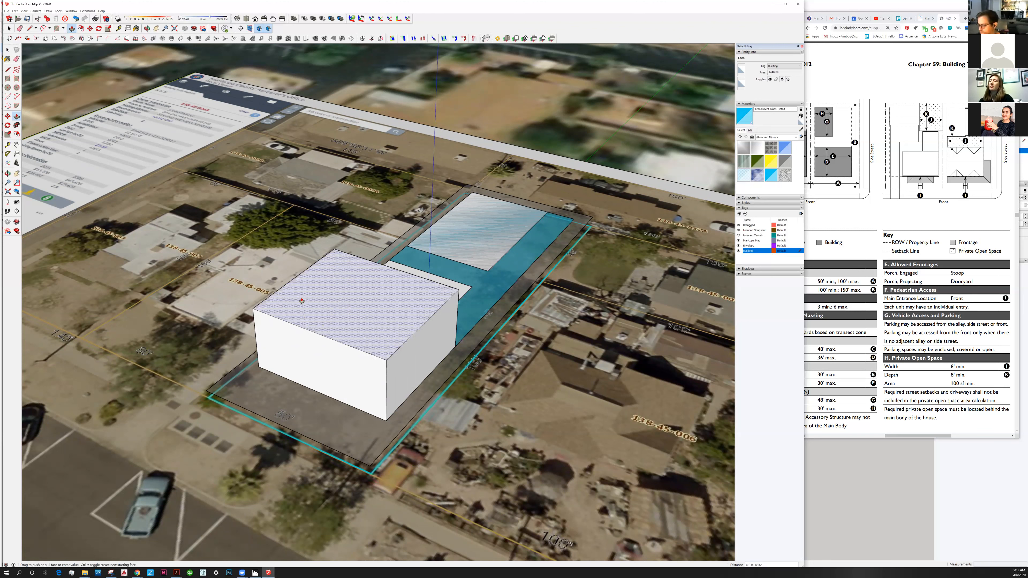
text(21)
key(Return)
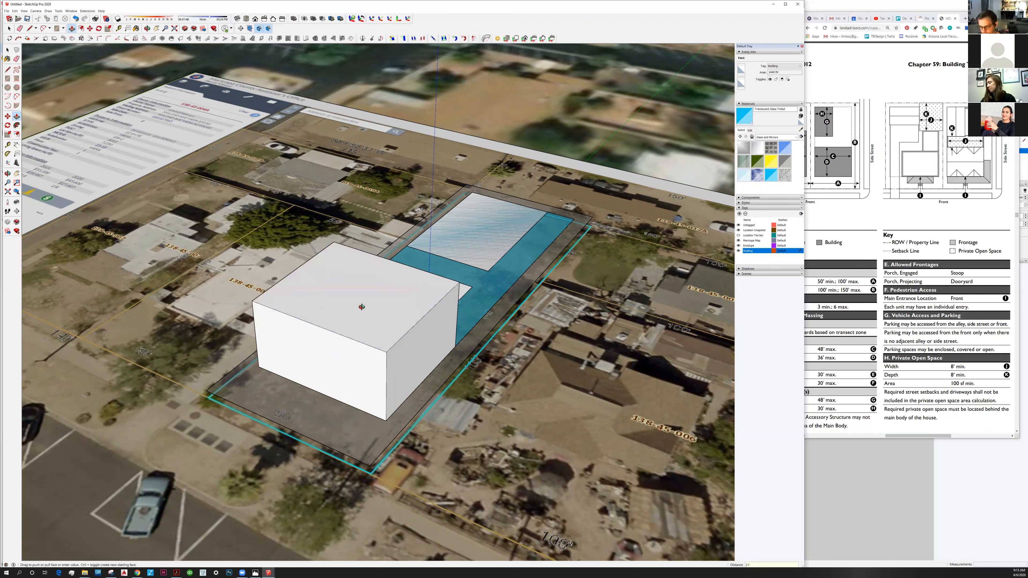
Extrude the secondary wing to the main body's height and the accessory structure to 15' with Push/Pull.
middle_drag(284, 238, 375, 348)
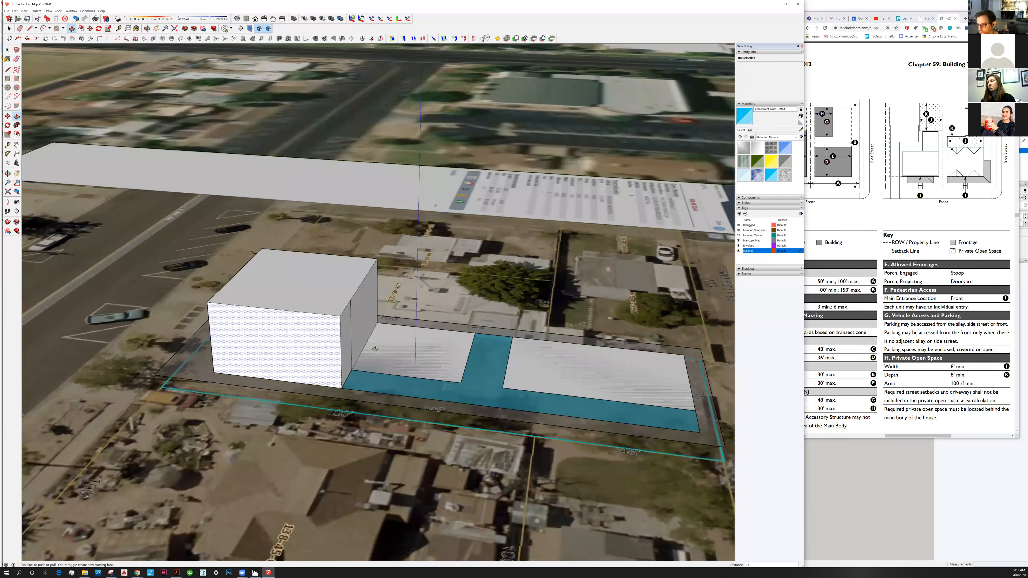
drag(367, 338, 339, 318)
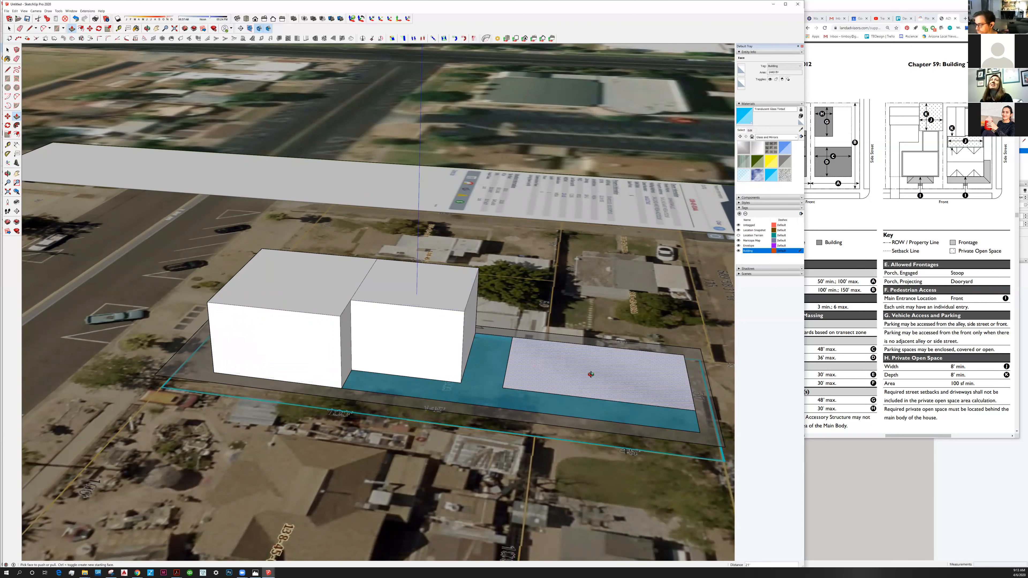
middle_drag(553, 356, 491, 326)
text(4)
key(Return)
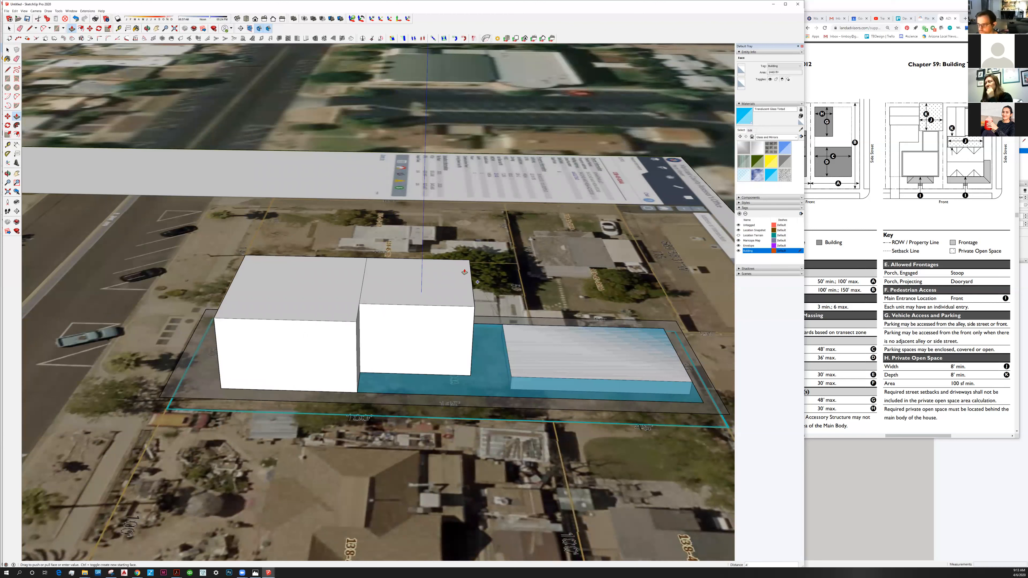
text(15)
key(Return)
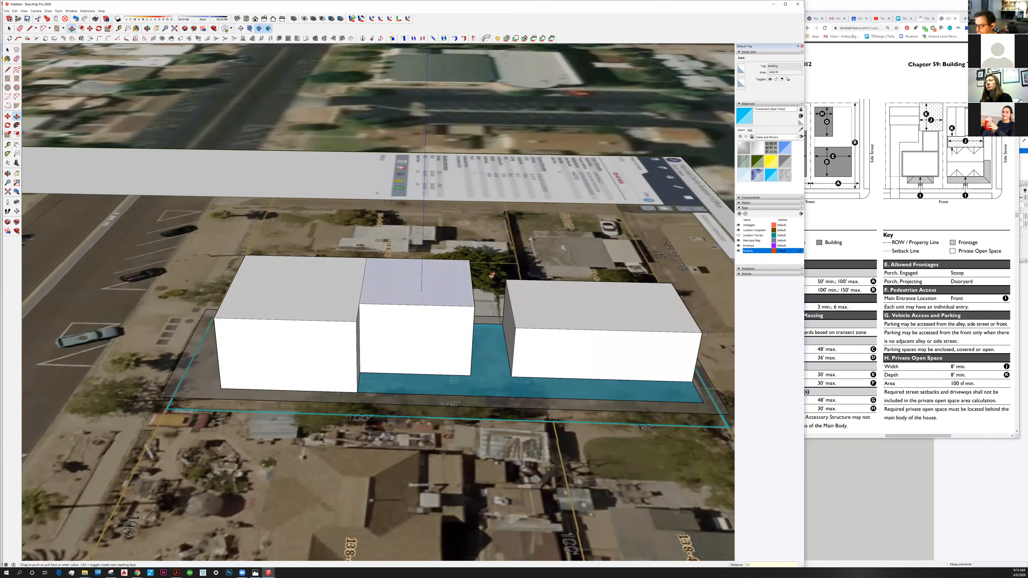
key(space)
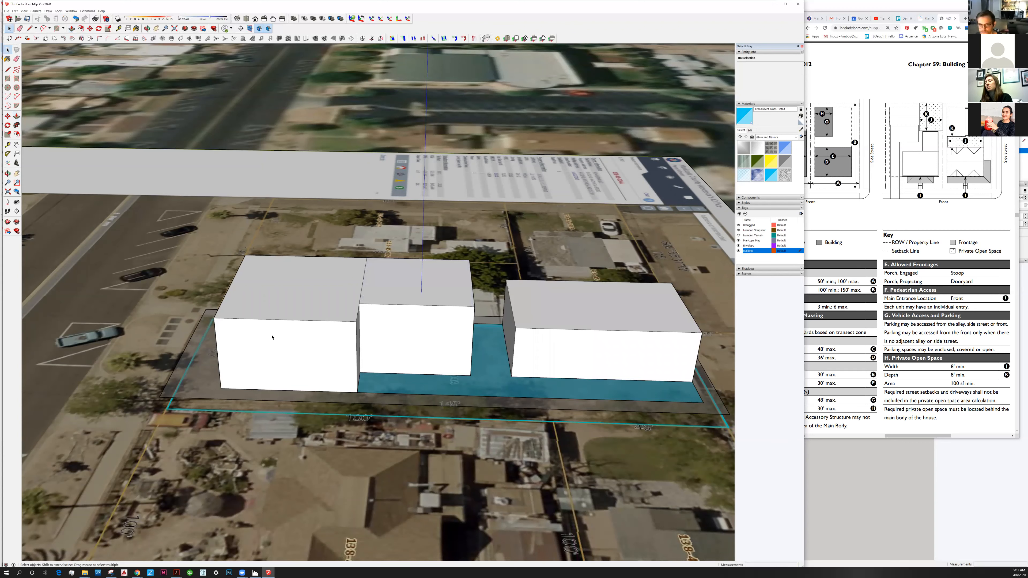
middle_drag(272, 337, 274, 284)
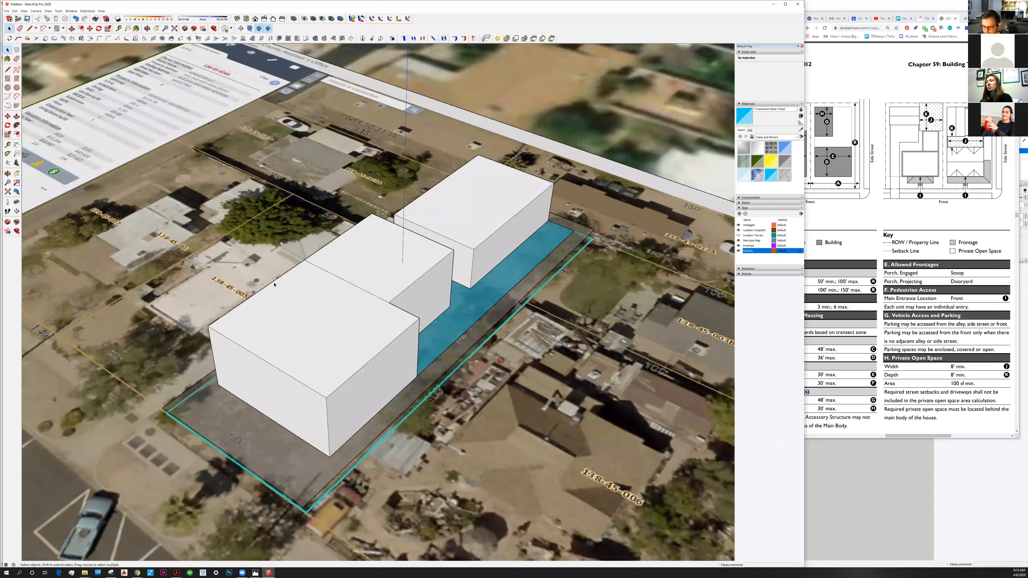
middle_drag(384, 368, 396, 358)
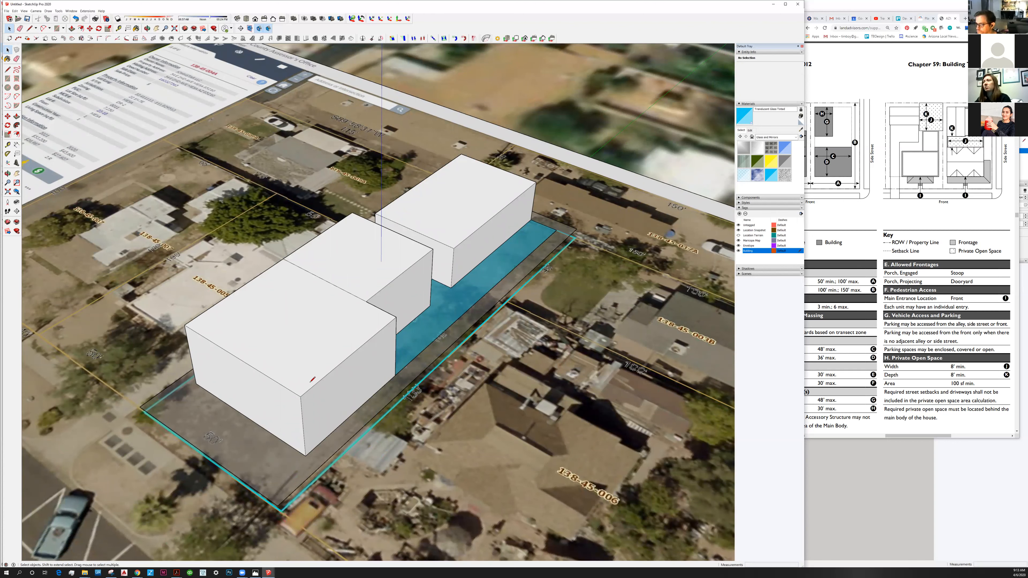
key(l)
middle_drag(311, 382, 323, 363)
click(316, 445)
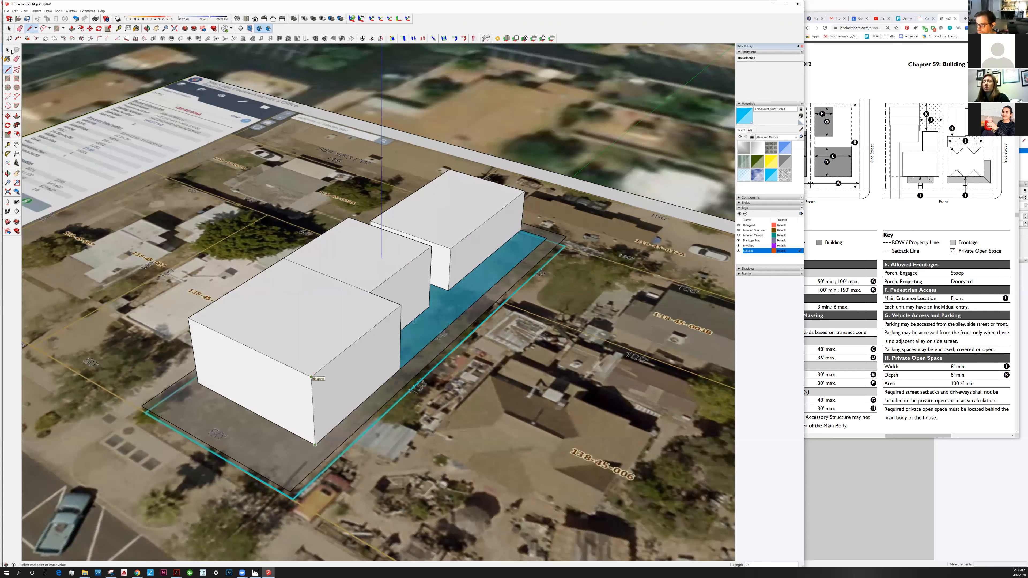
key(e)
mouse_move(366, 341)
middle_down()
mouse_move(360, 324)
mouse_move(363, 345)
middle_up()
key(p)
click(362, 342)
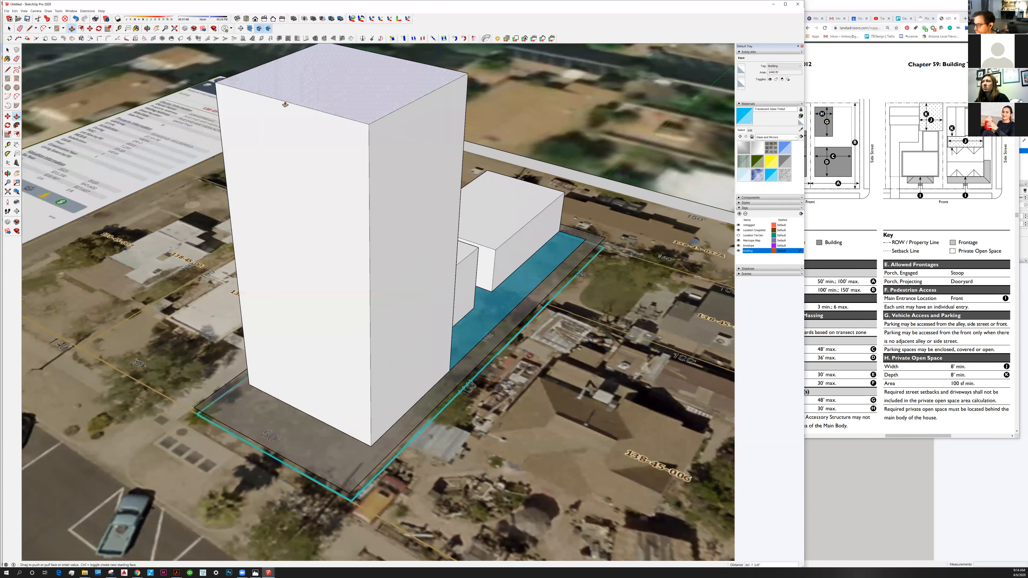
key(Escape)
Widen the zoning PDF window and bring the building type's site diagrams and both columns of its standards table into view.
click(886, 375)
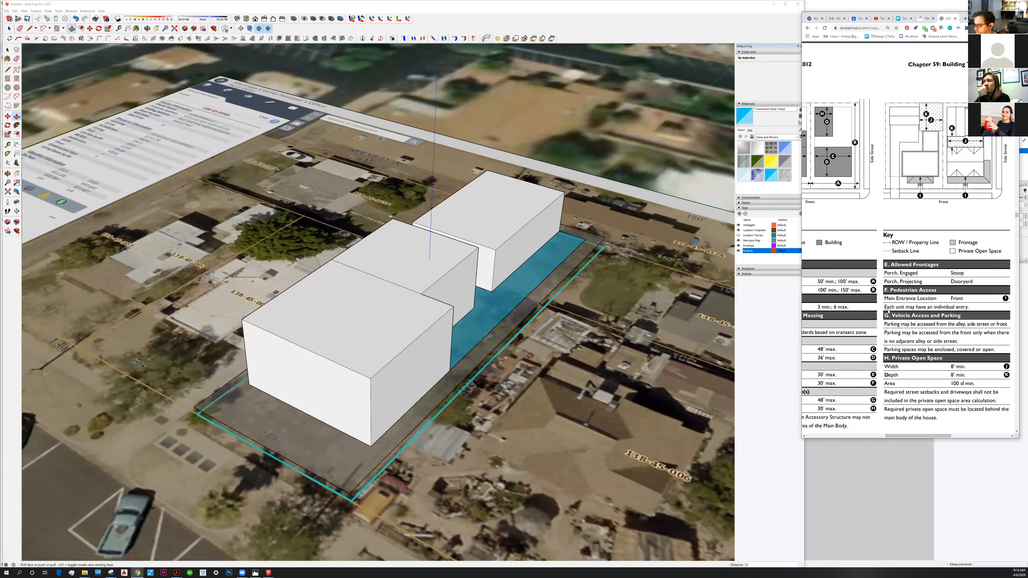
scroll(888, 312, down, 3)
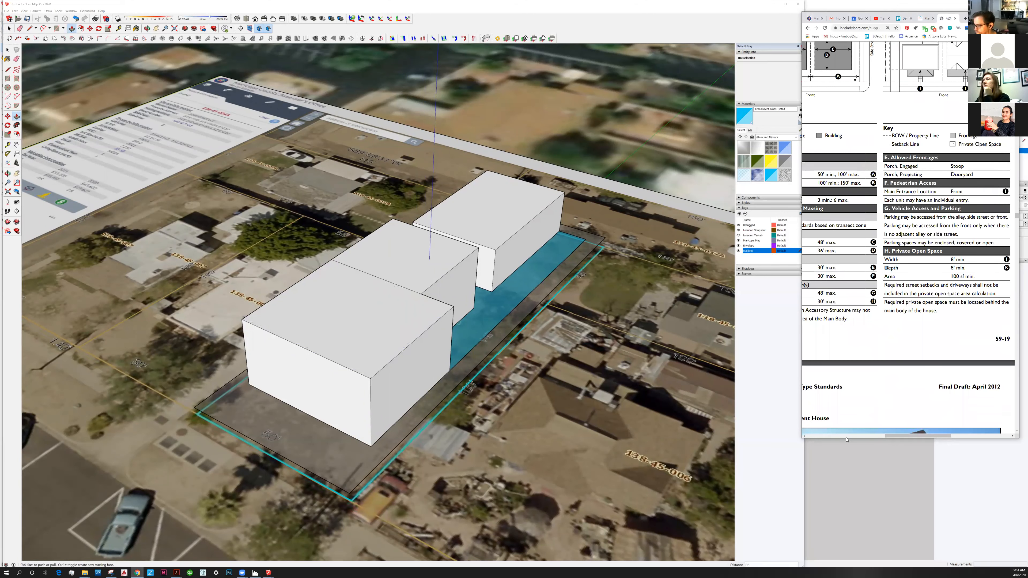
drag(802, 437, 702, 437)
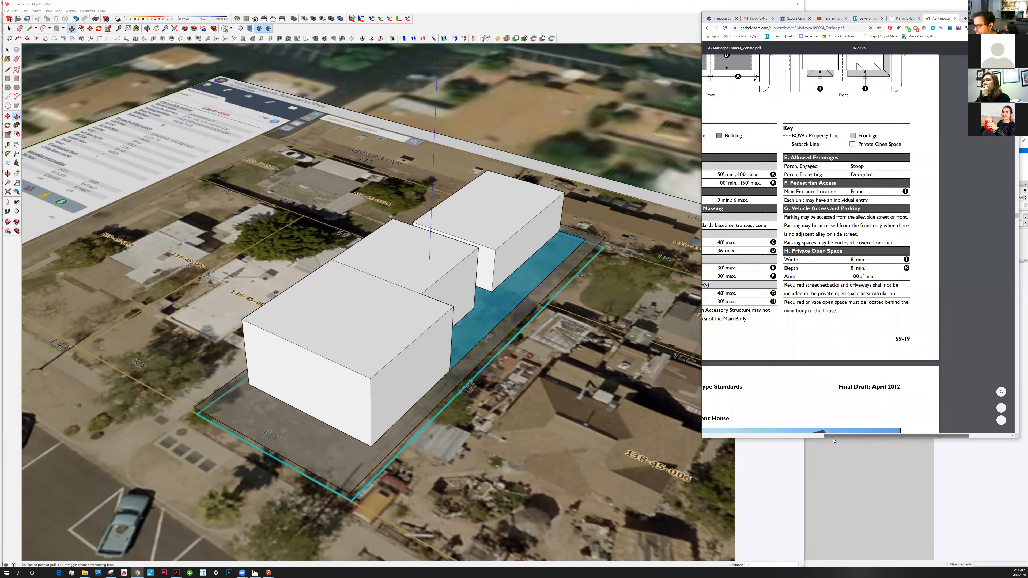
scroll(856, 309, left, 2)
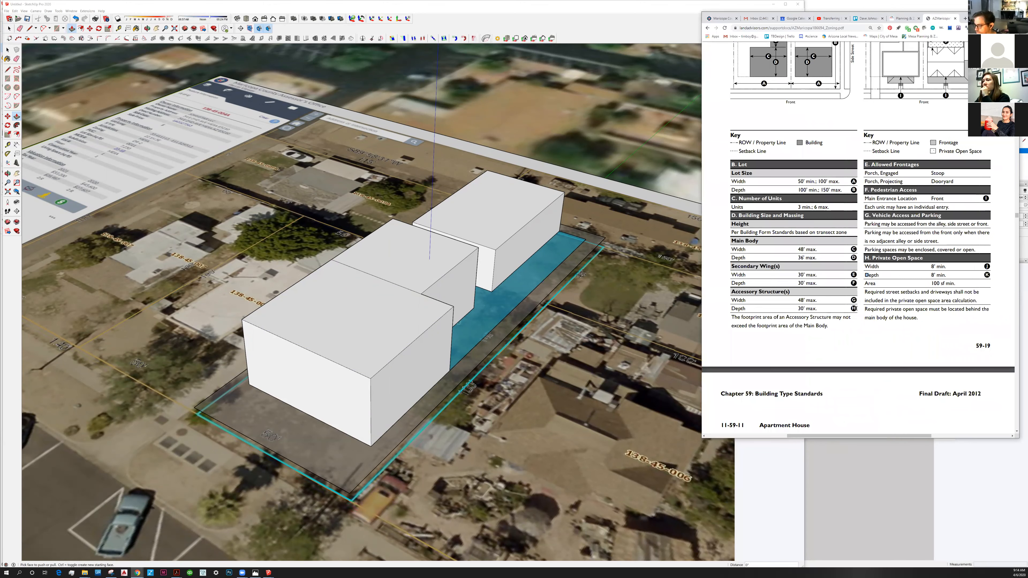
scroll(851, 322, up, 2)
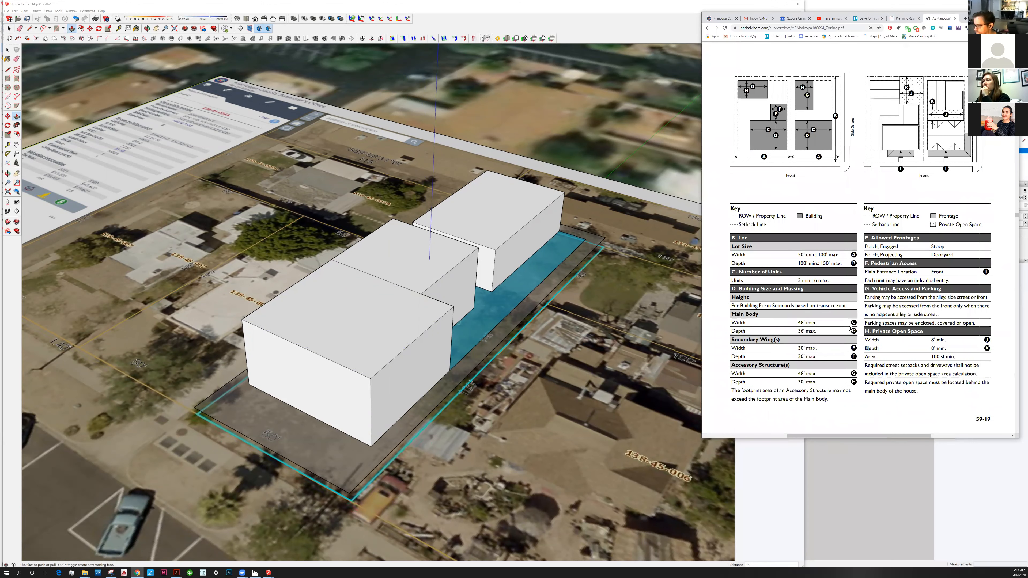
Review the building size and massing, frontage and private open space standards alongside the site diagrams in the zoning PDF.
scroll(850, 329, up, 1)
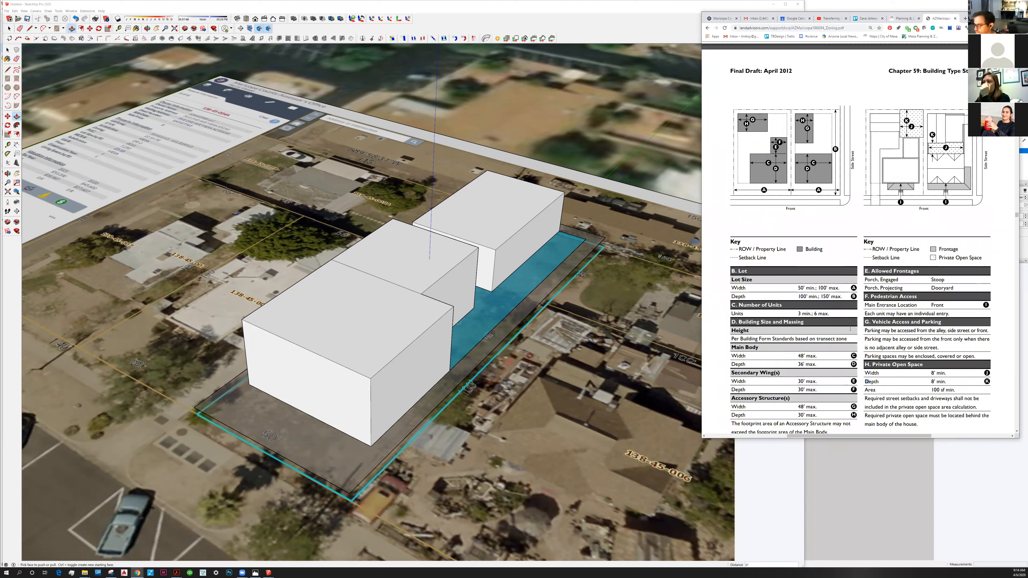
scroll(850, 329, up, 6)
scroll(850, 329, down, 6)
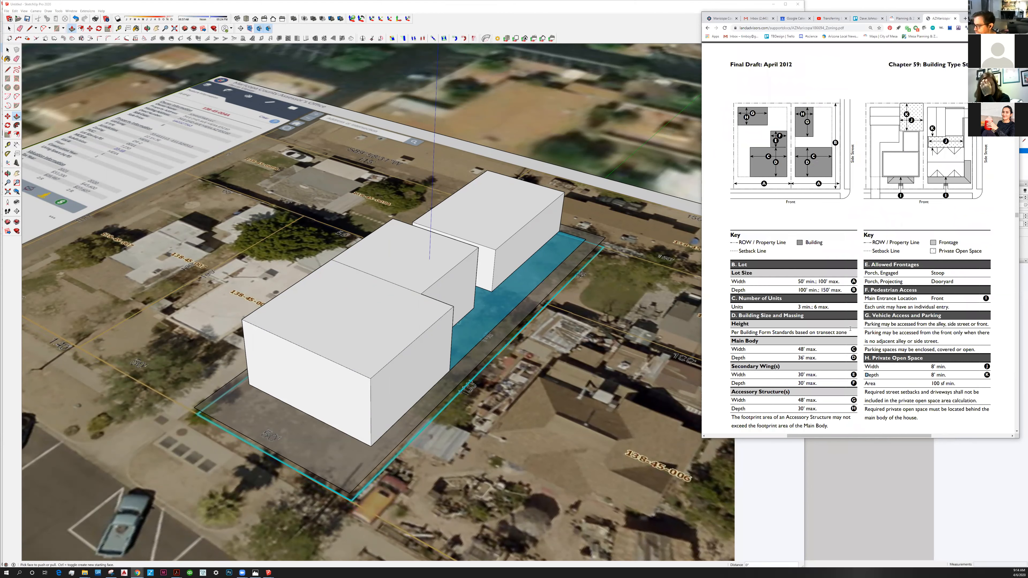
scroll(824, 356, down, 1)
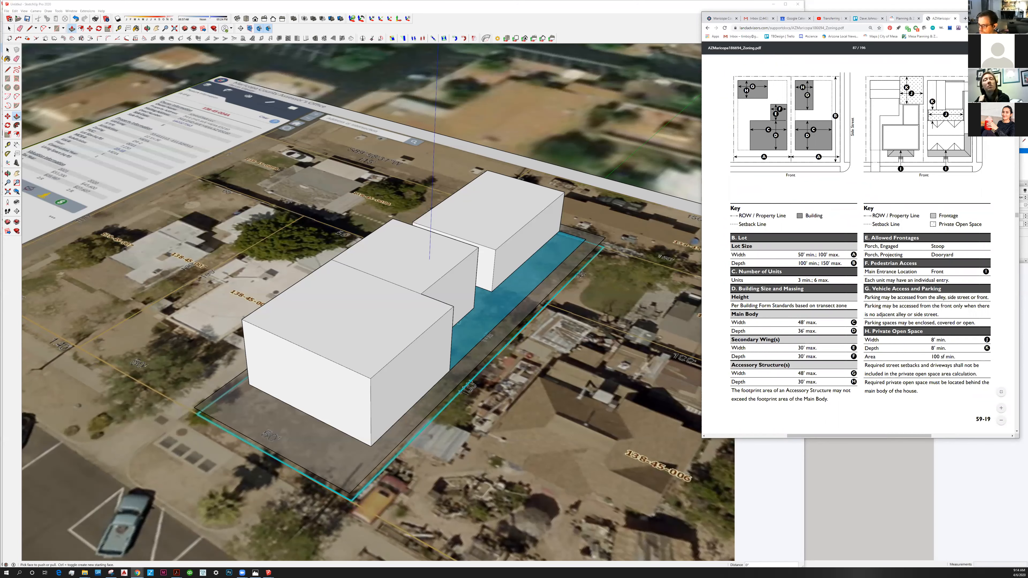
drag(975, 17, 981, 14)
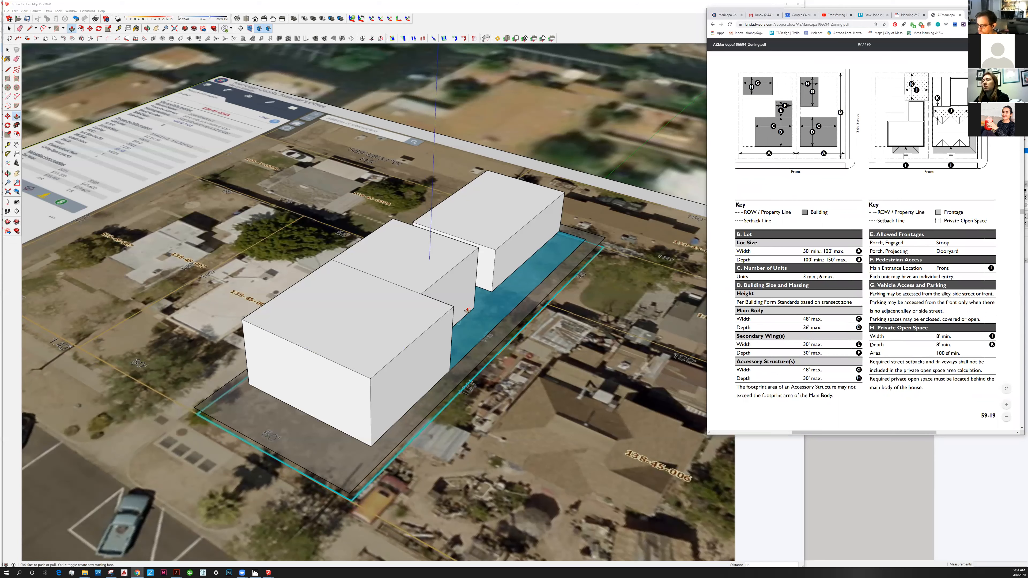
Return to the SketchUp site model and switch the material library to the Colors-Named collection.
click(208, 114)
key(space)
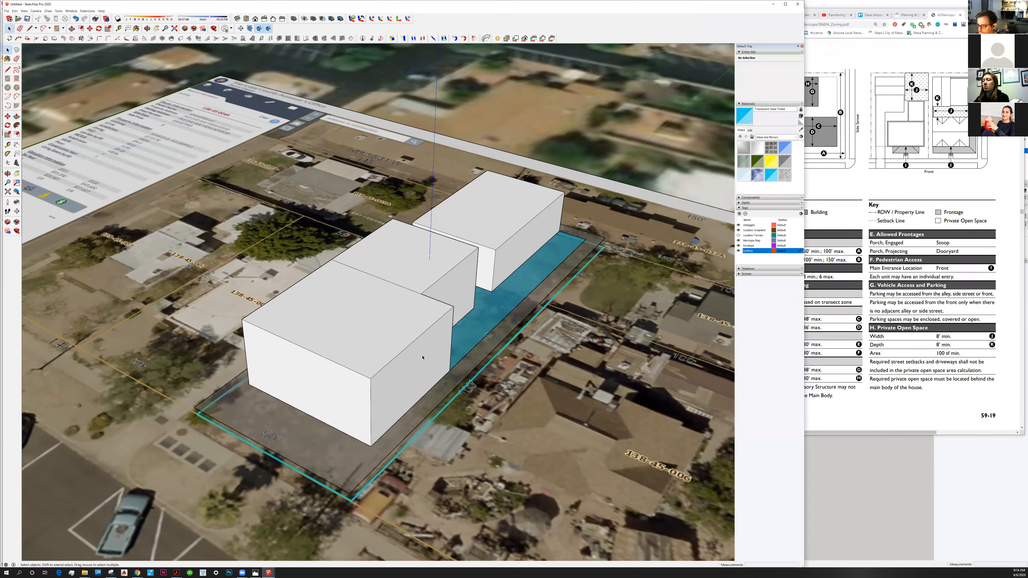
middle_drag(420, 362, 437, 362)
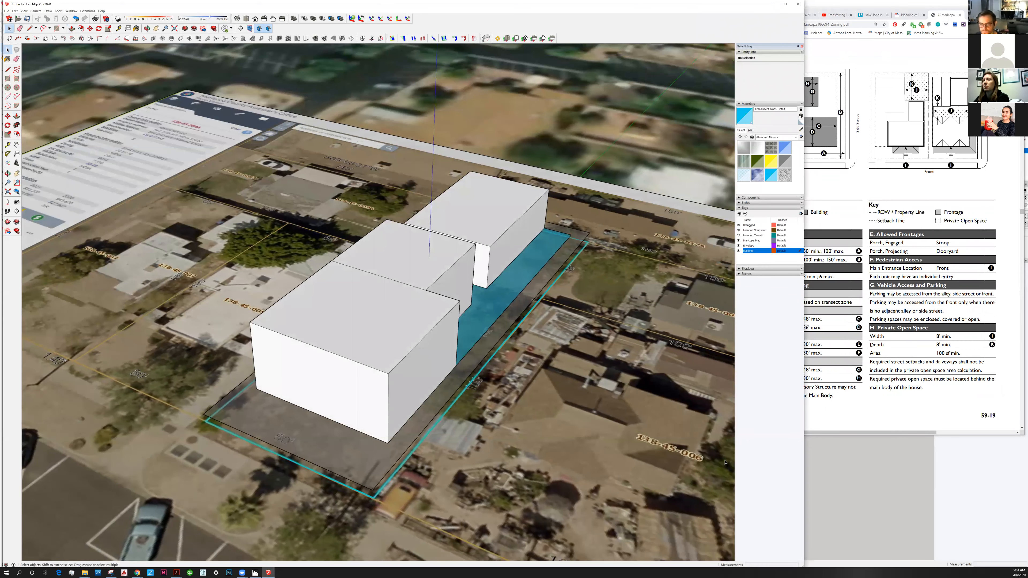
click(774, 140)
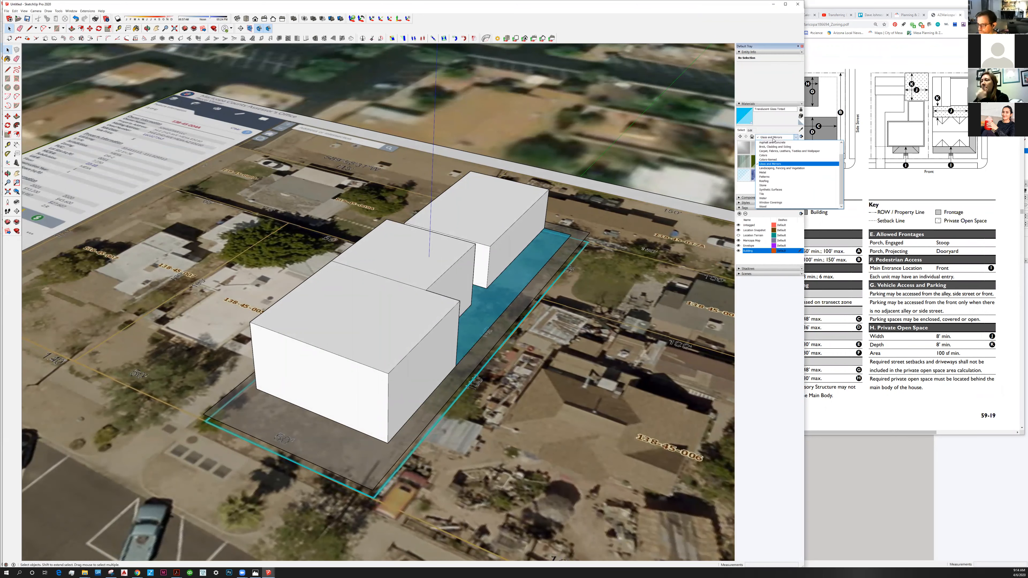
click(779, 159)
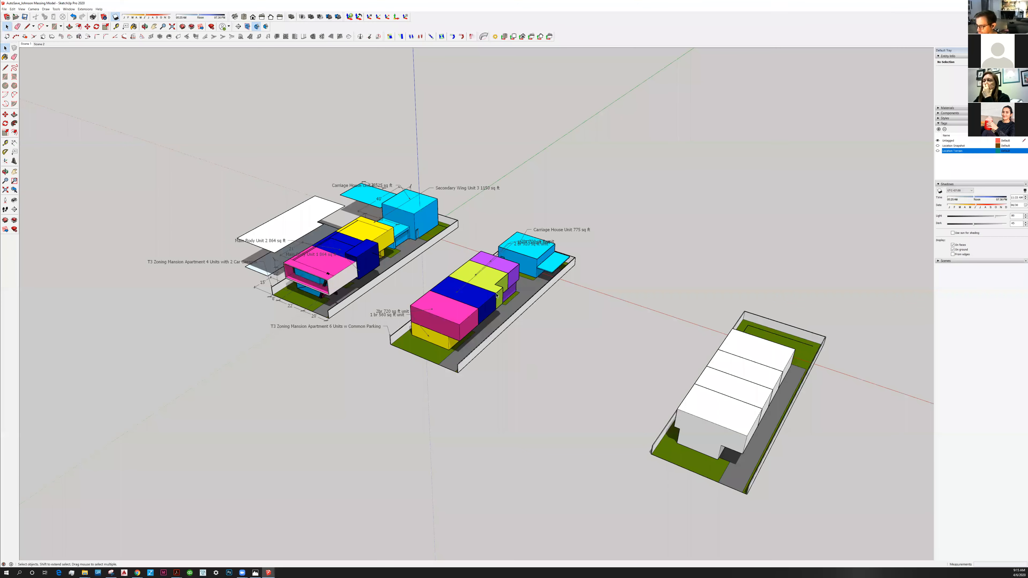
Examine how the units are divided and color-coded in the two T3 mansion apartment schemes of the reference massing model.
scroll(496, 295, up, 2)
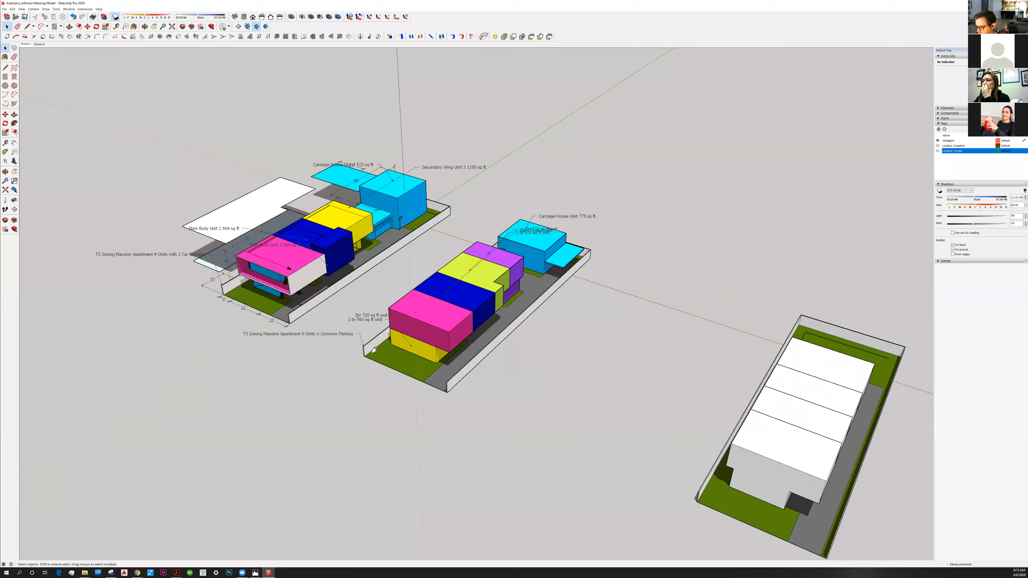
scroll(374, 350, up, 4)
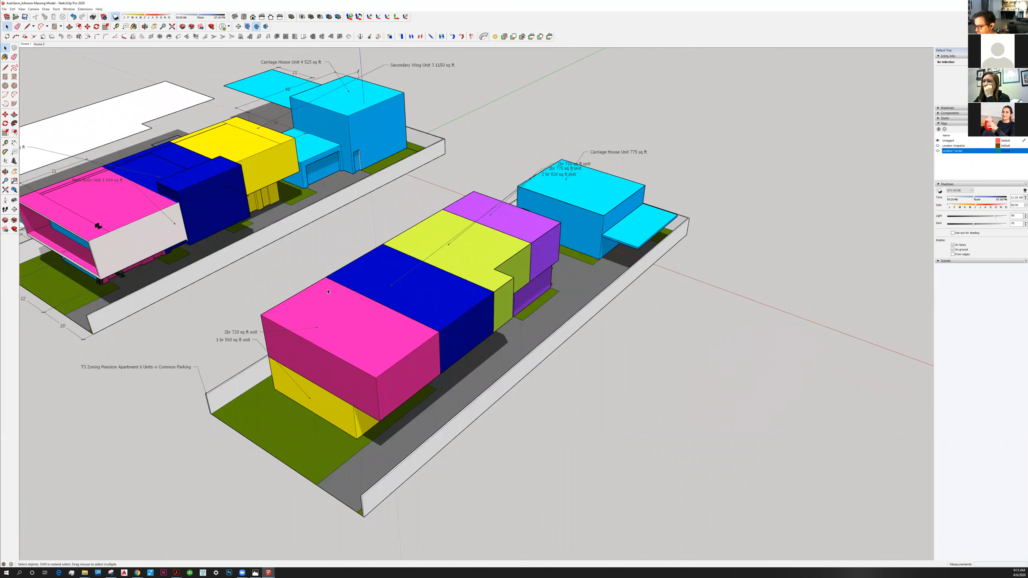
key(l)
click(261, 315)
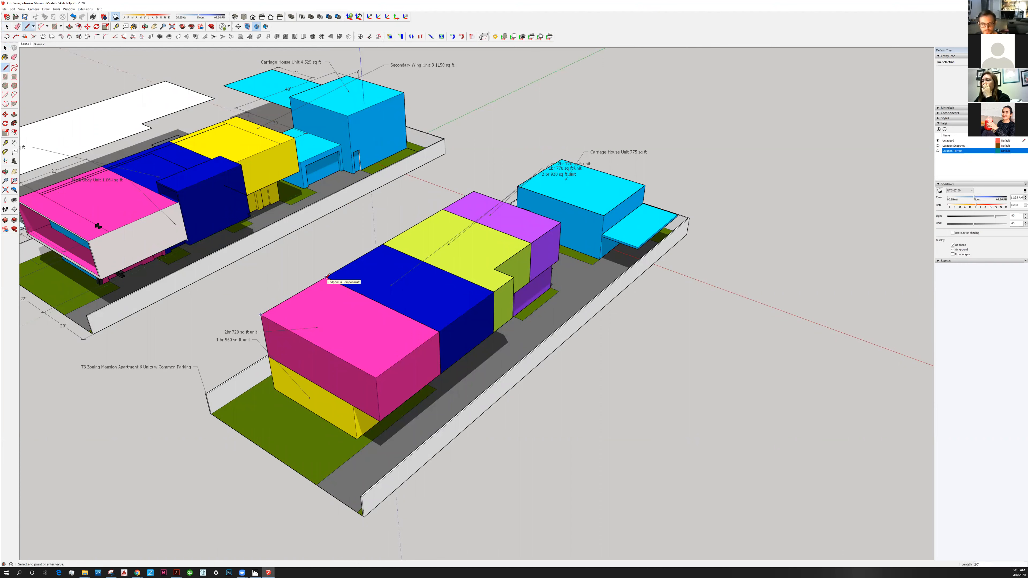
key(Escape)
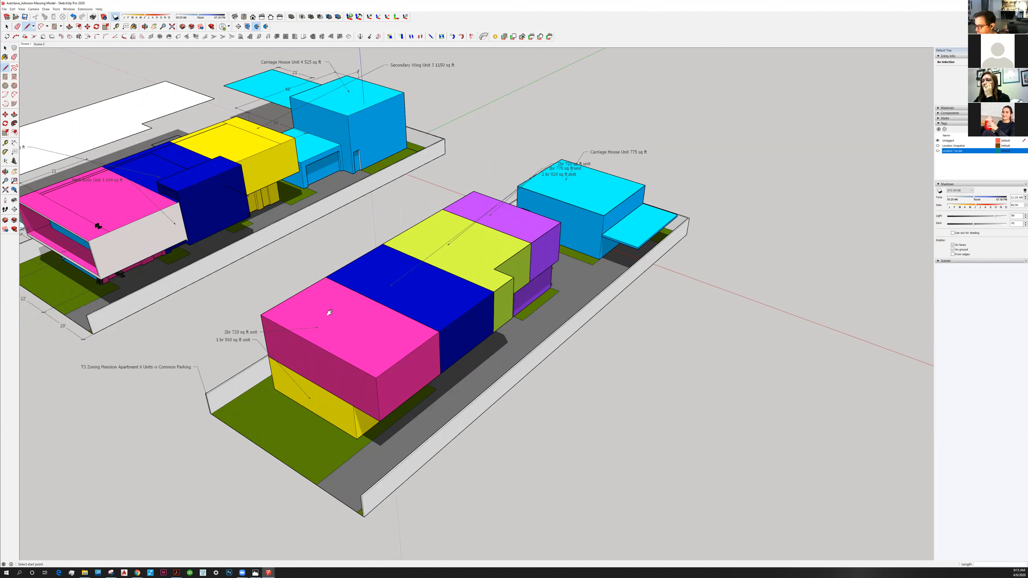
middle_drag(329, 312, 325, 306)
middle_drag(298, 365, 393, 268)
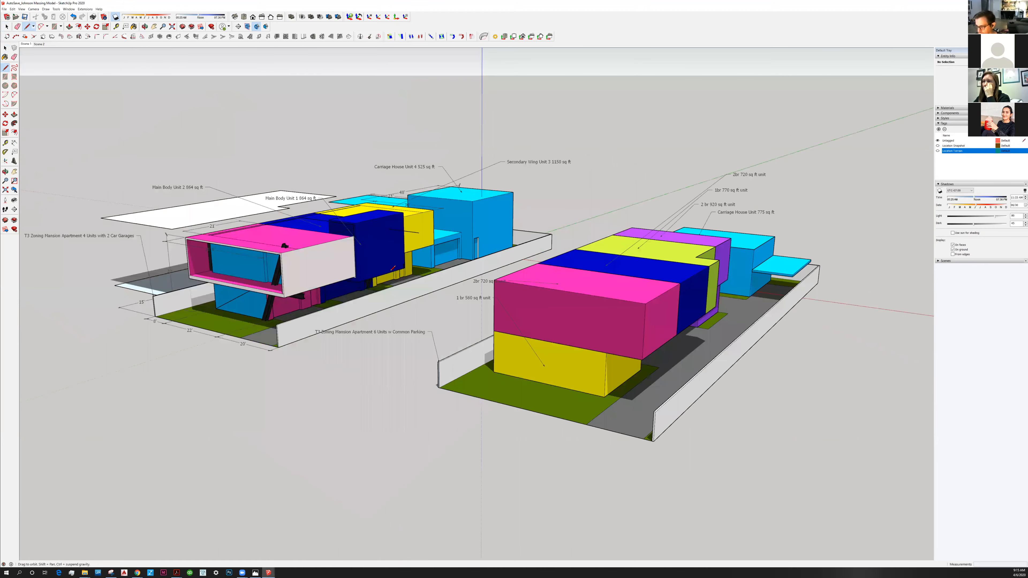
middle_drag(169, 513, 168, 513)
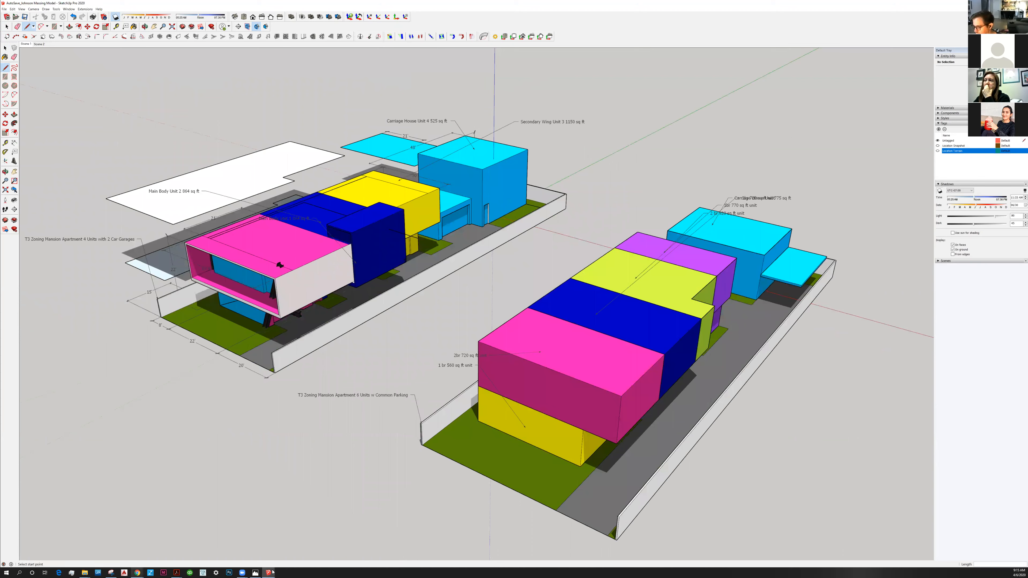
Switch back to the untitled site model and set off 36' and 18' lines along the main body's opposite roof edges from its front corners.
mouse_move(268, 571)
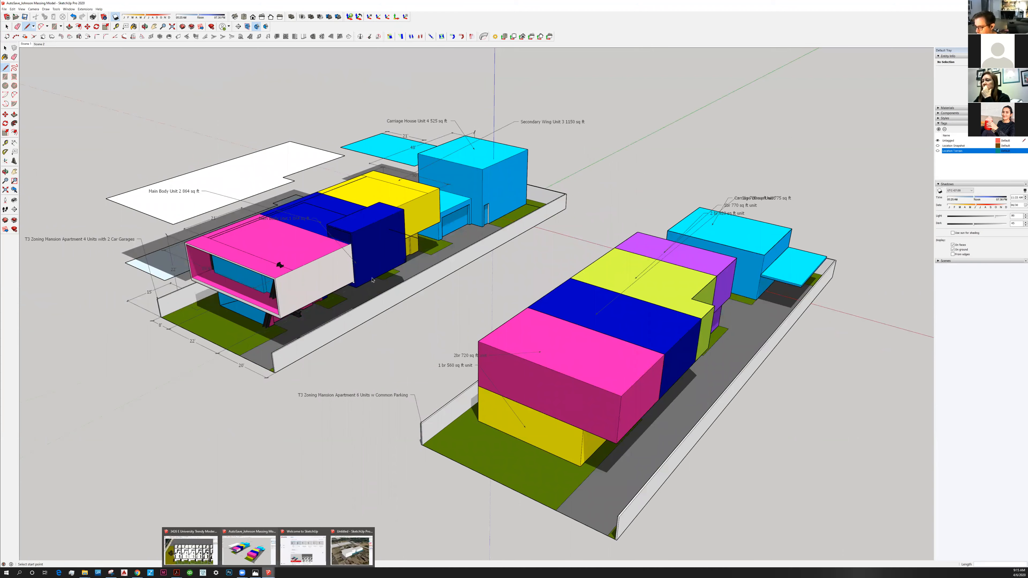
click(351, 551)
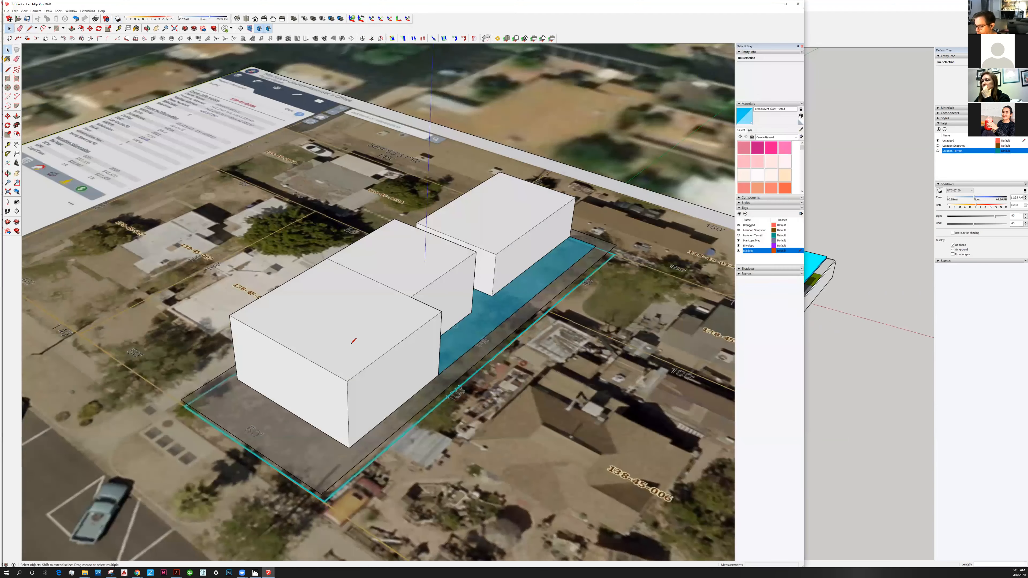
key(l)
click(348, 381)
text(36')
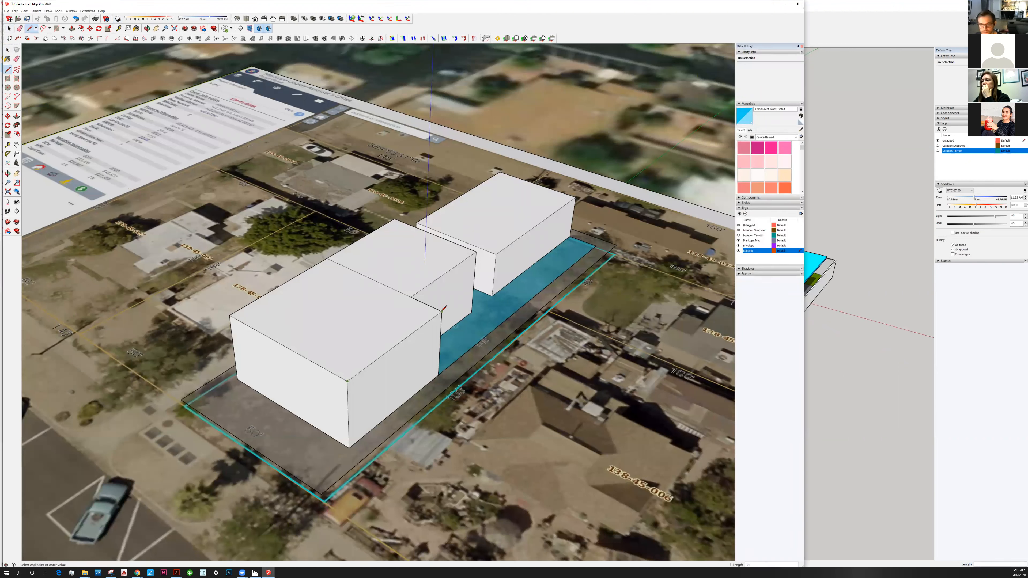
key(Return)
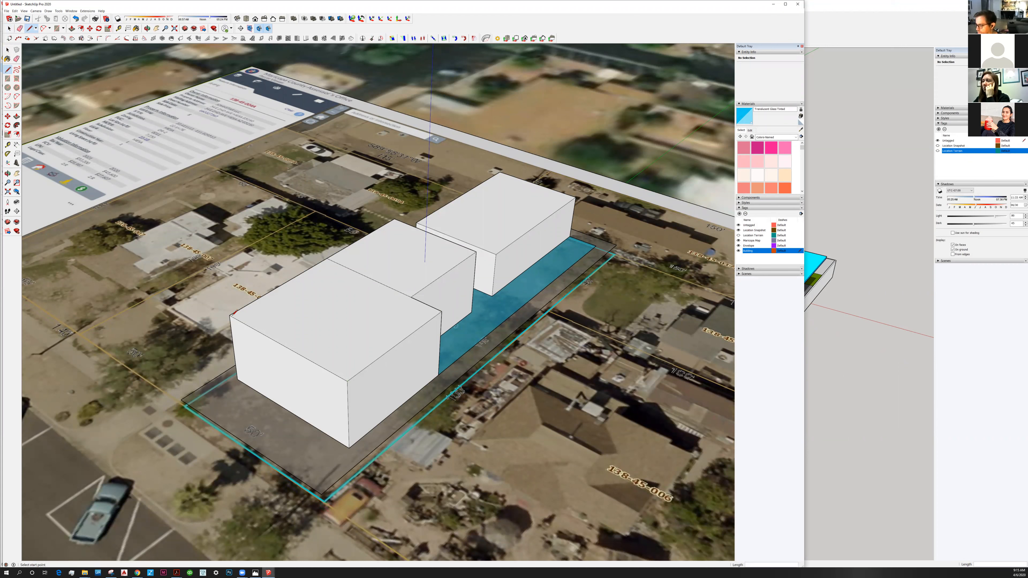
click(230, 315)
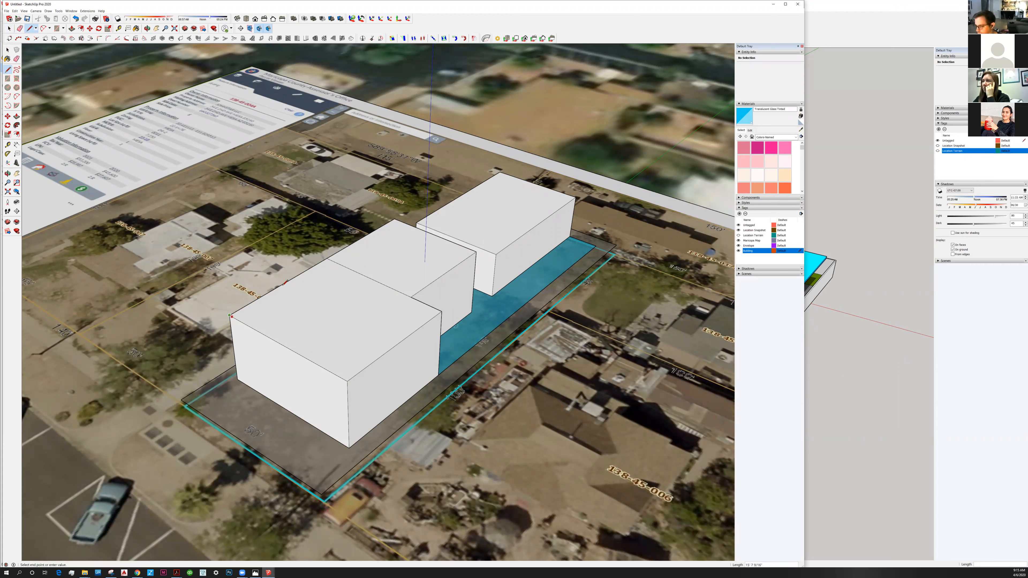
text(18')
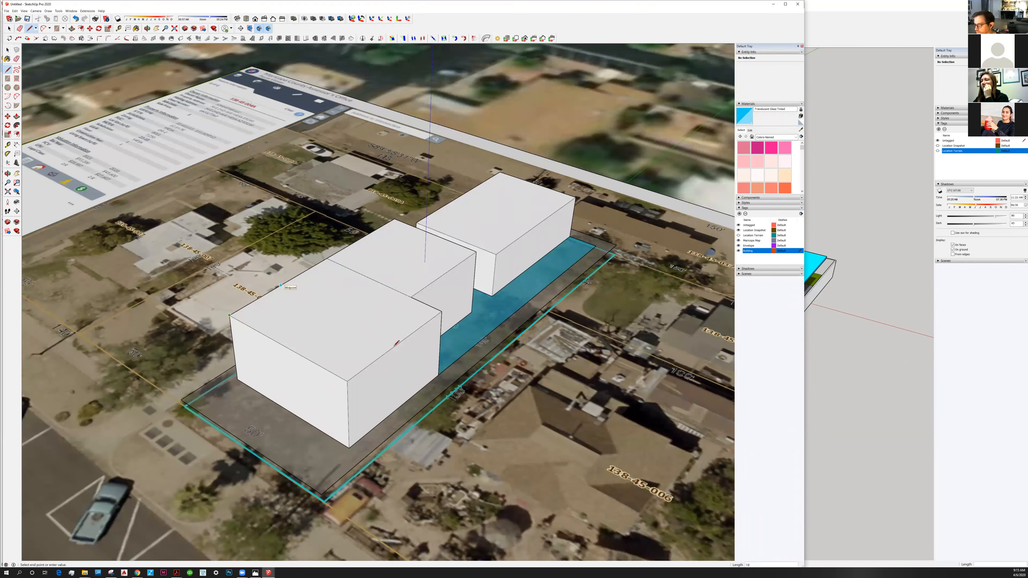
Split the main body at the roof edge's midpoint with a 40' line across the roof and a 21' line down the side wall.
click(281, 286)
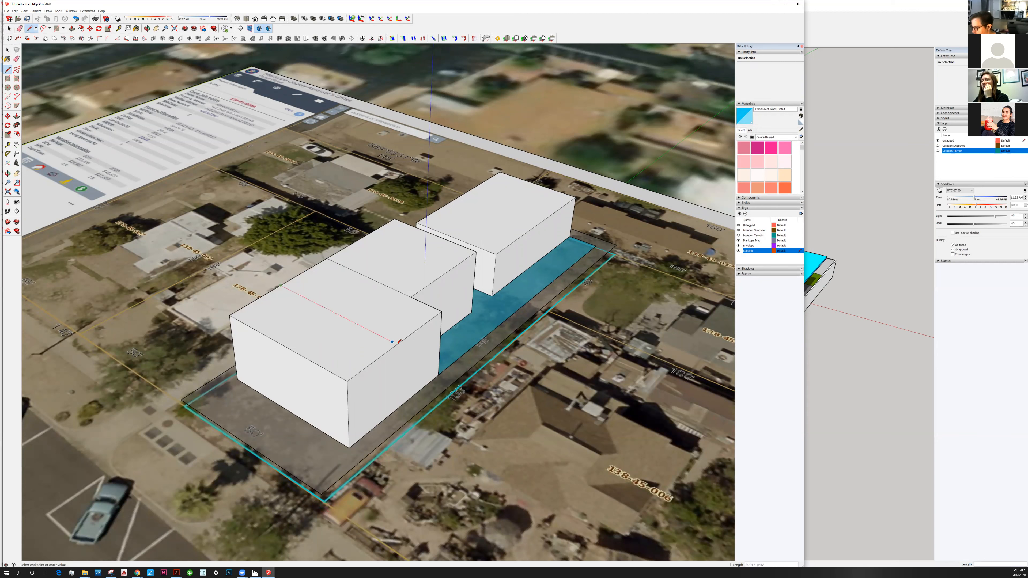
text(40)
key(Return)
click(397, 344)
text(21)
key(Return)
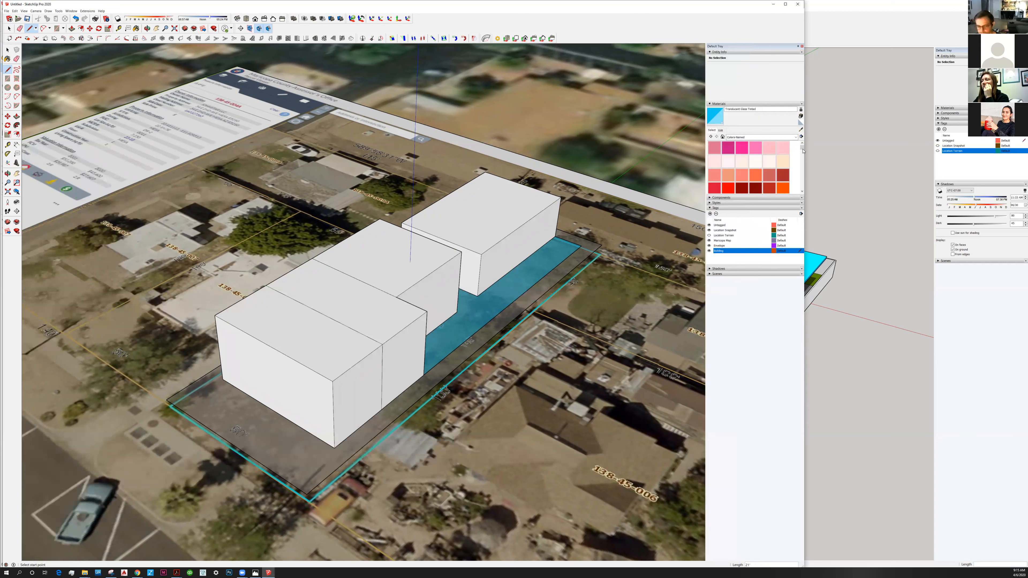
Paint the roof, side and front faces of the main body's front half yellow.
drag(802, 148, 804, 151)
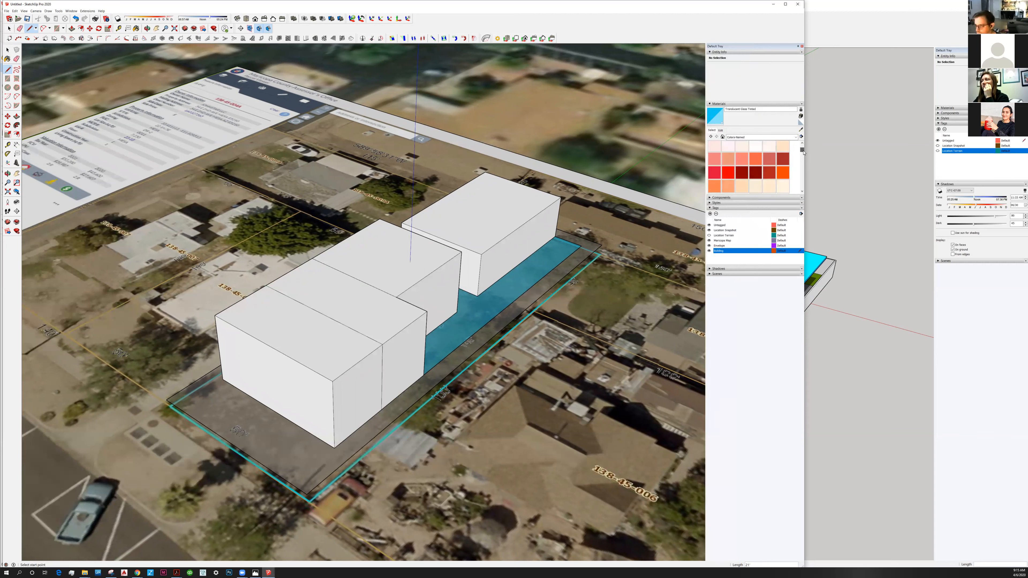
scroll(748, 166, down, 3)
click(728, 163)
click(341, 361)
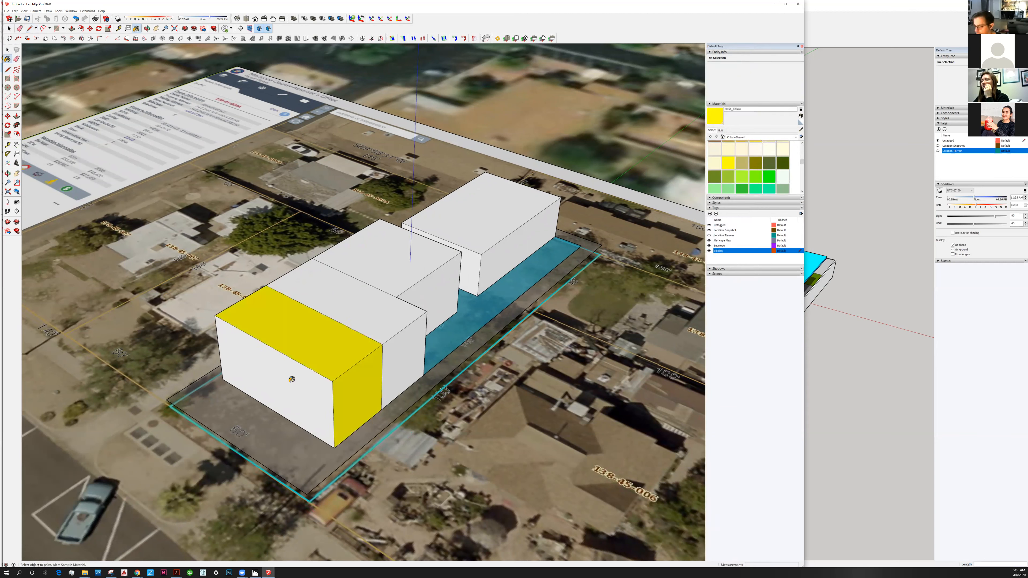
click(283, 382)
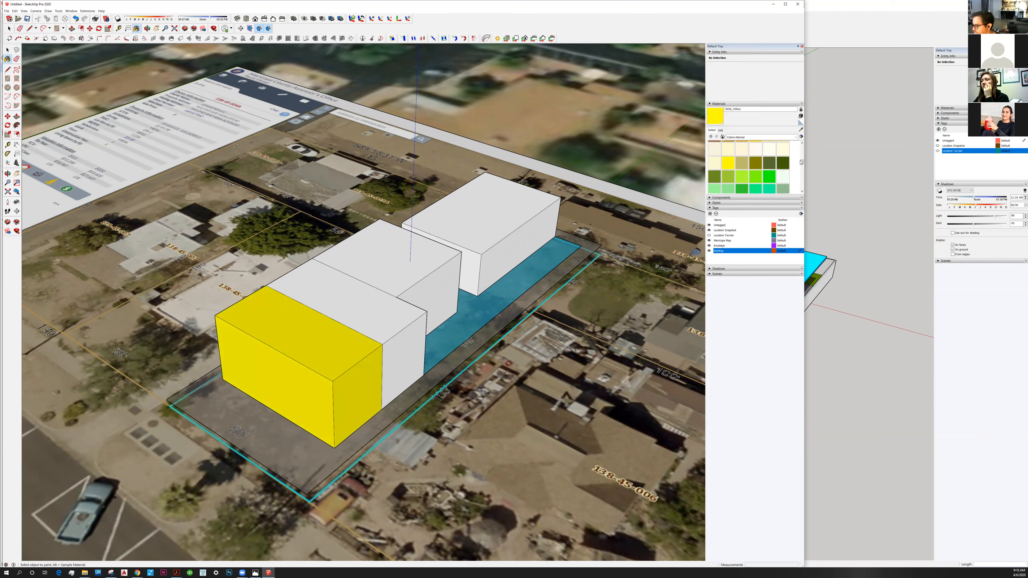
Paint the roof and side faces of the main body's rear half blue.
click(803, 170)
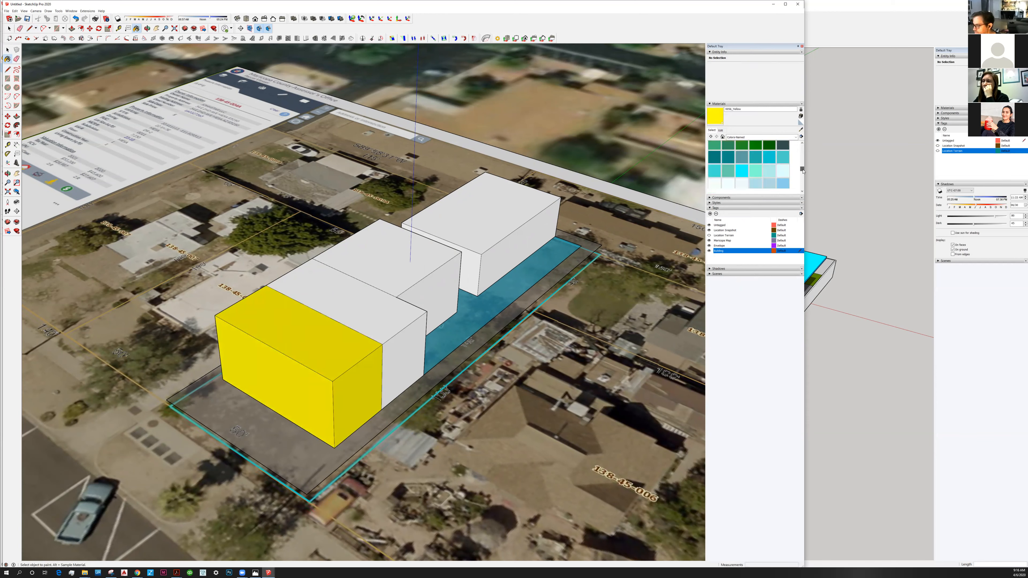
click(803, 172)
click(714, 181)
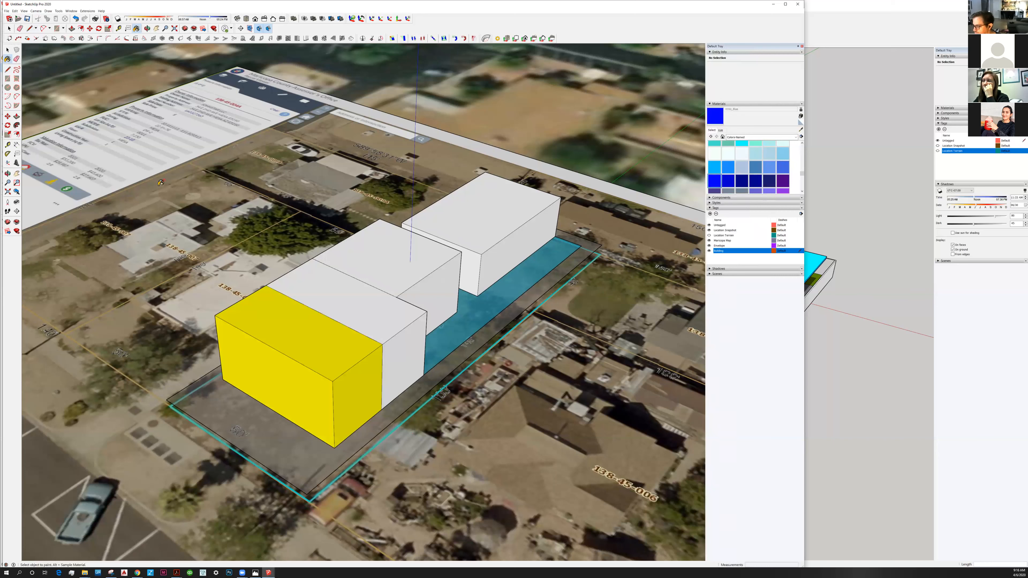
click(344, 283)
Label the yellow unit's roof face with its area using a leader text placed beside the building.
key(space)
click(293, 341)
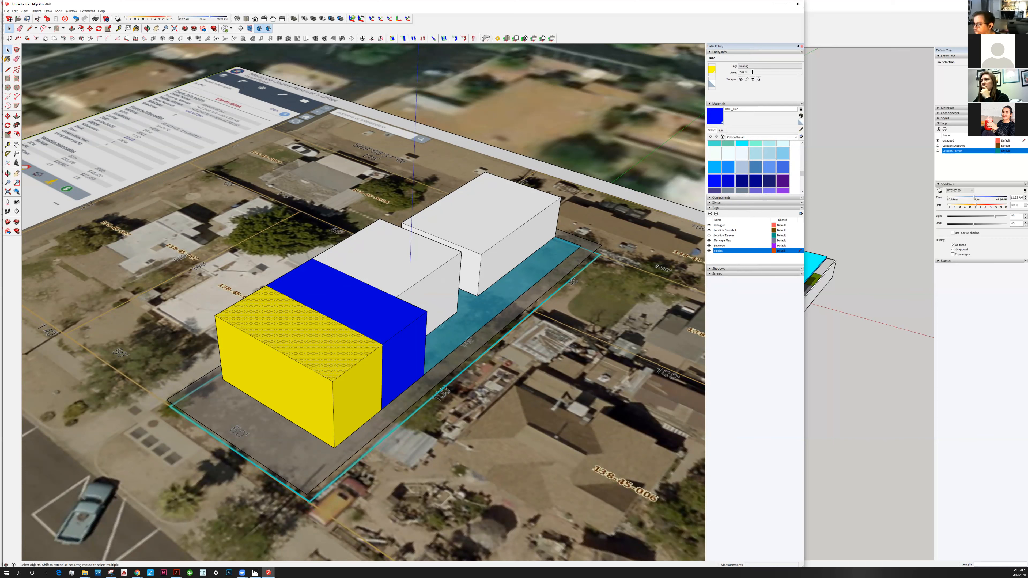
click(17, 155)
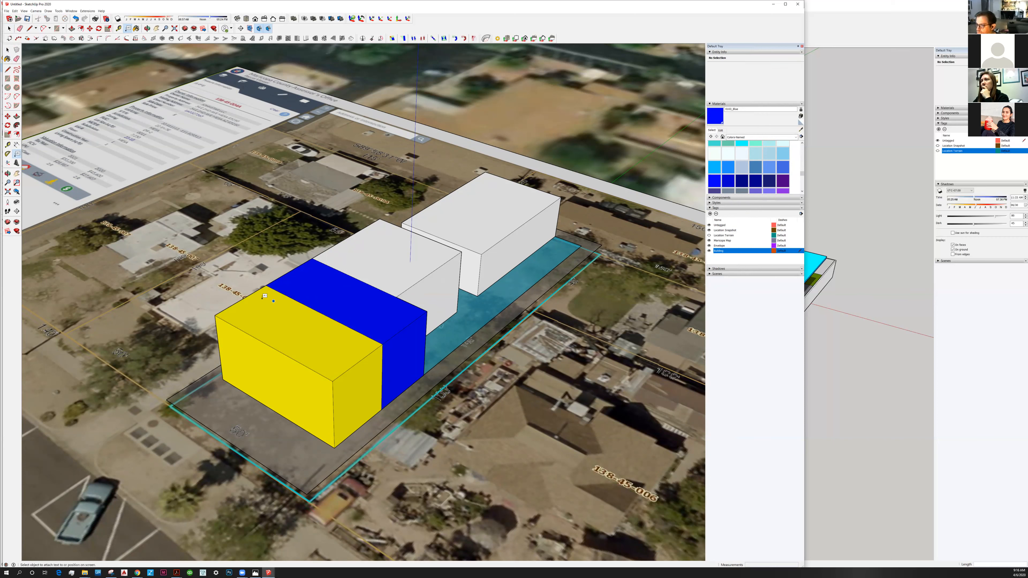
click(262, 299)
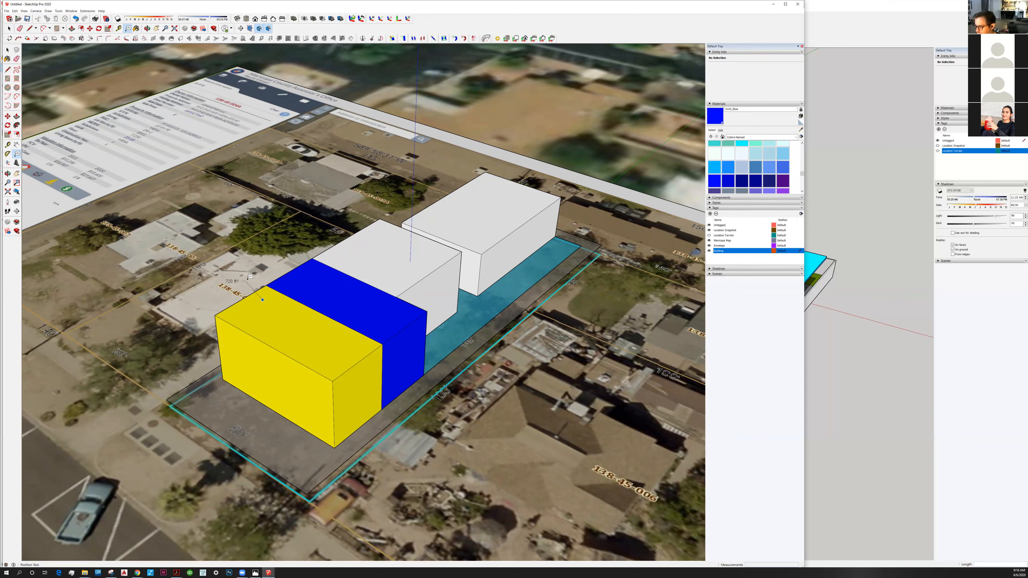
click(247, 279)
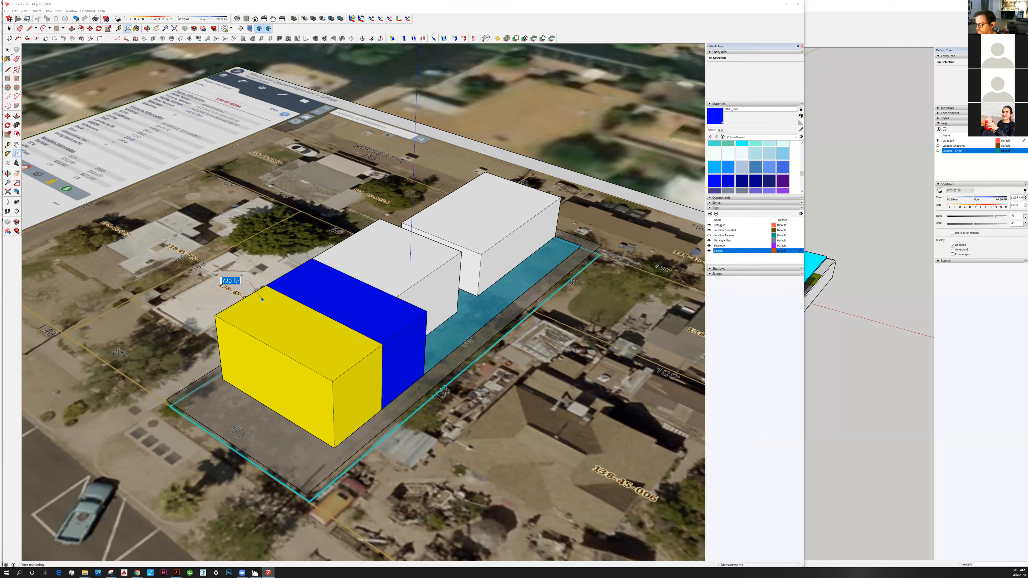
click(16, 154)
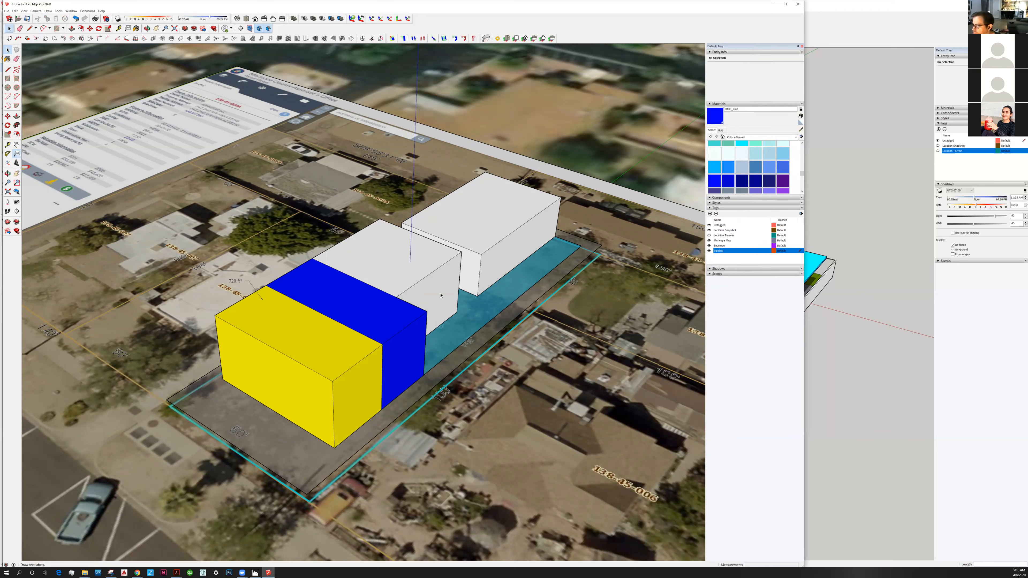
Try to label the blue unit's roof face with its area using a leader text beside the building.
key(space)
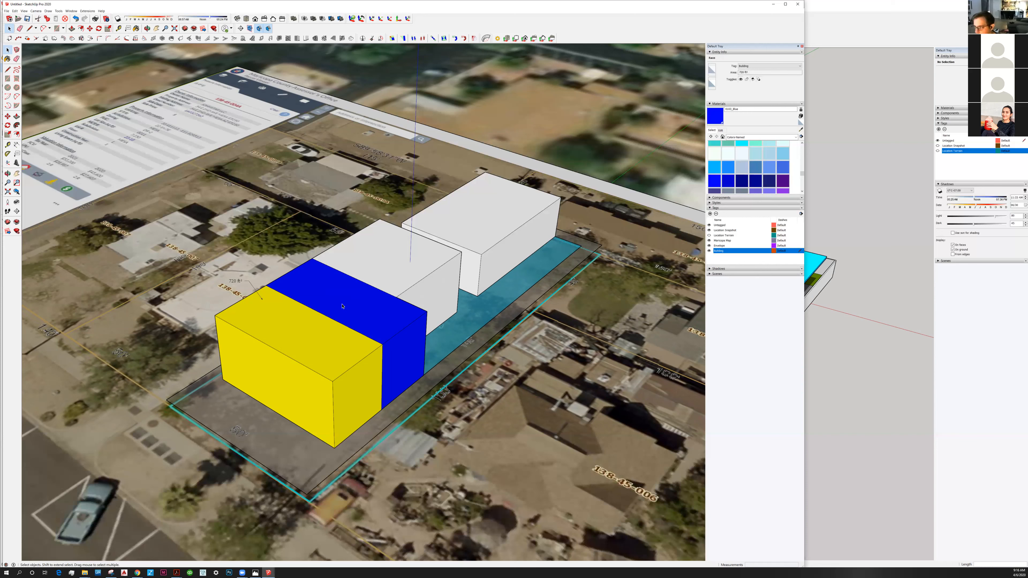
click(17, 154)
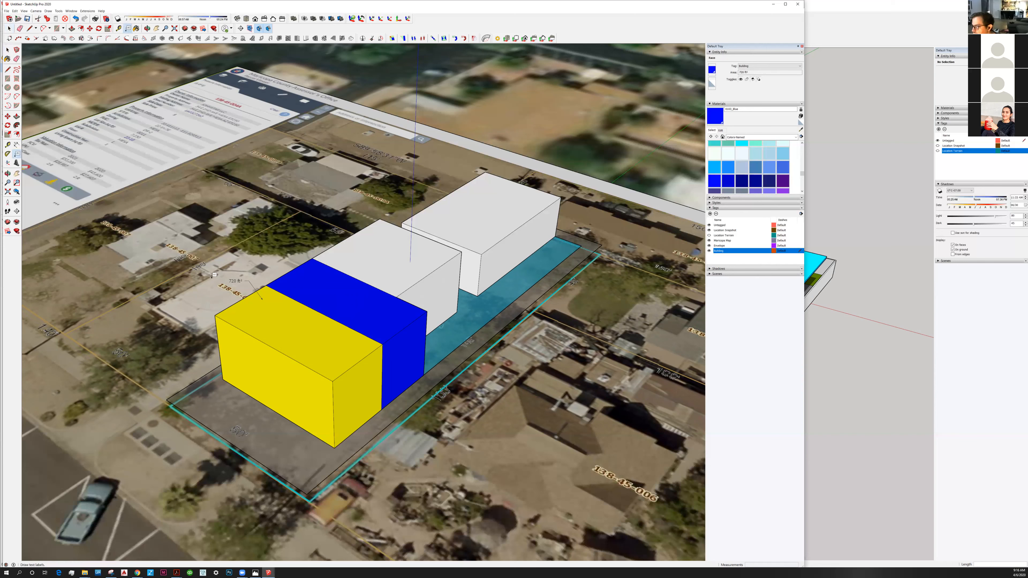
click(293, 278)
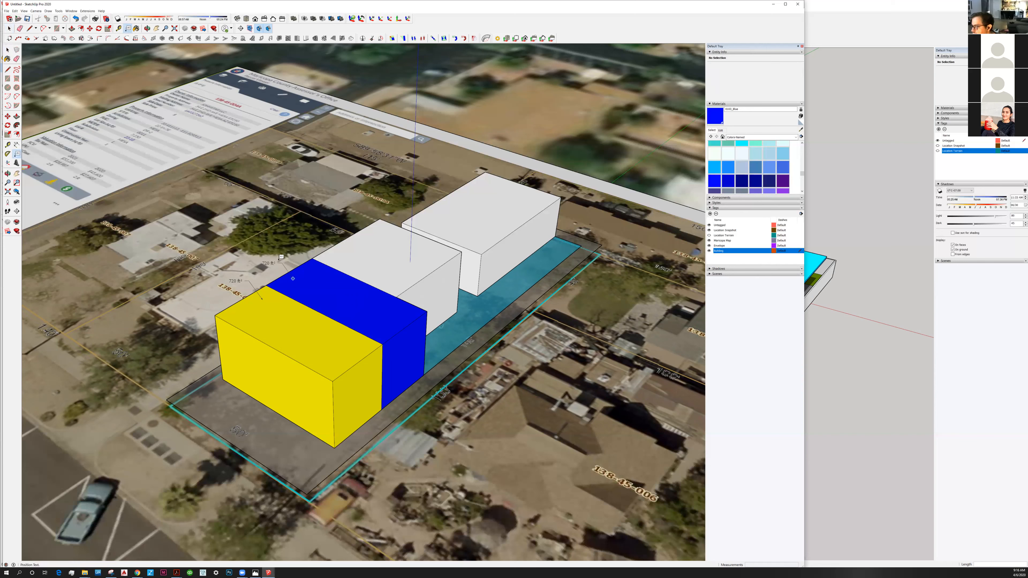
click(384, 233)
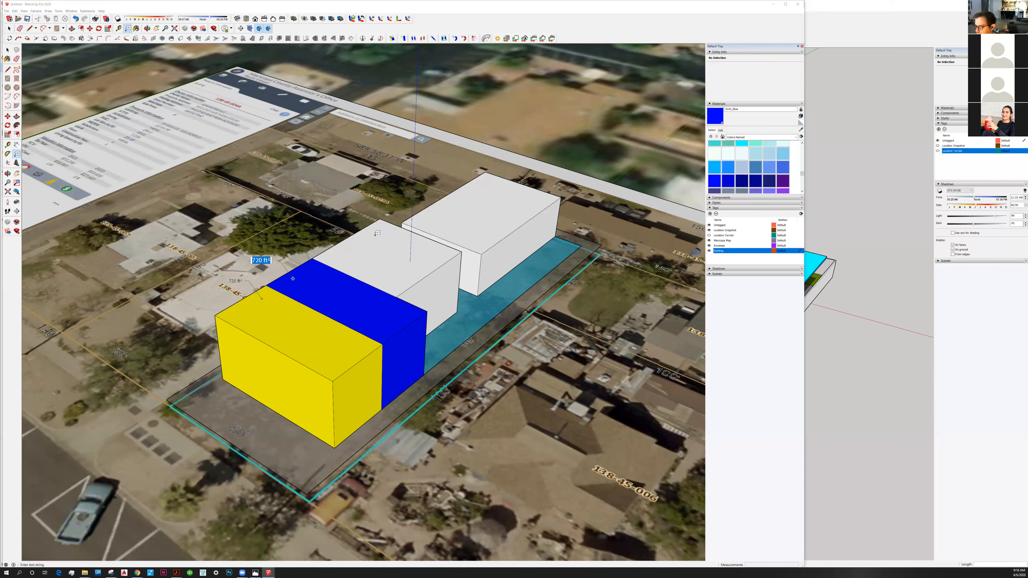
key(Return)
key(Escape)
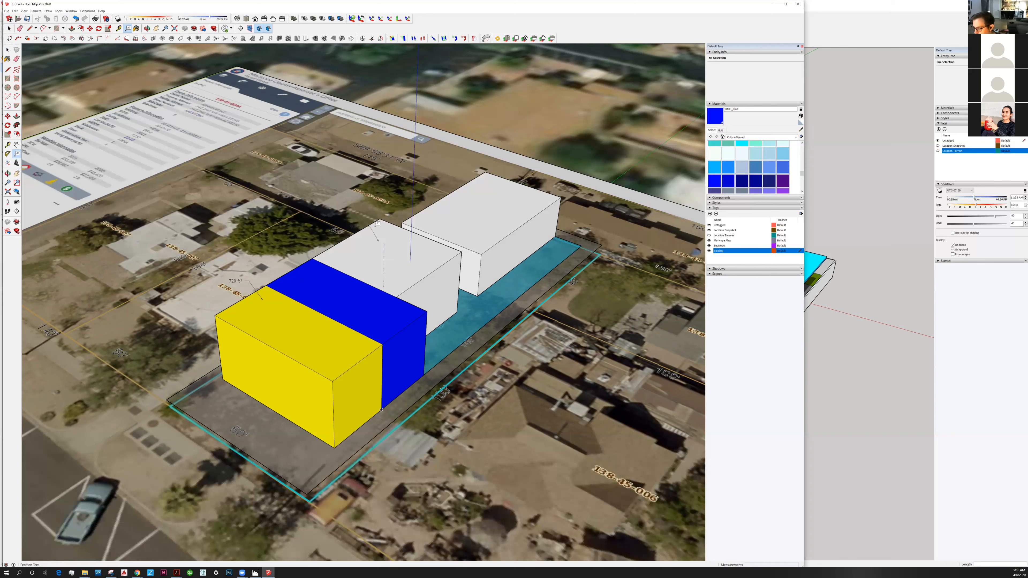
Label the roof face of the white block behind the blue unit with its area using a leader text.
click(378, 240)
click(111, 72)
key(space)
shift+middle_drag(406, 310, 406, 310)
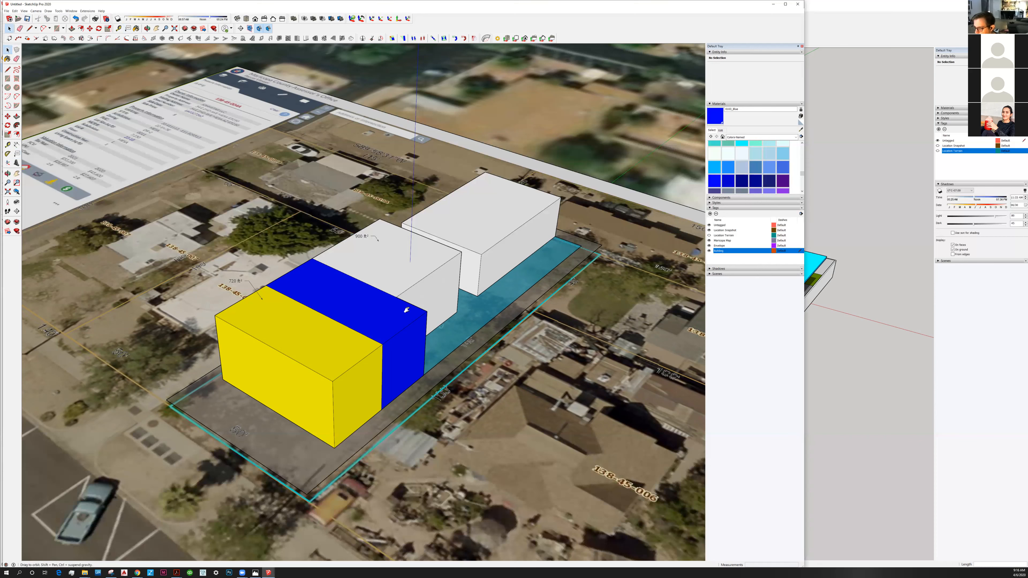
click(401, 410)
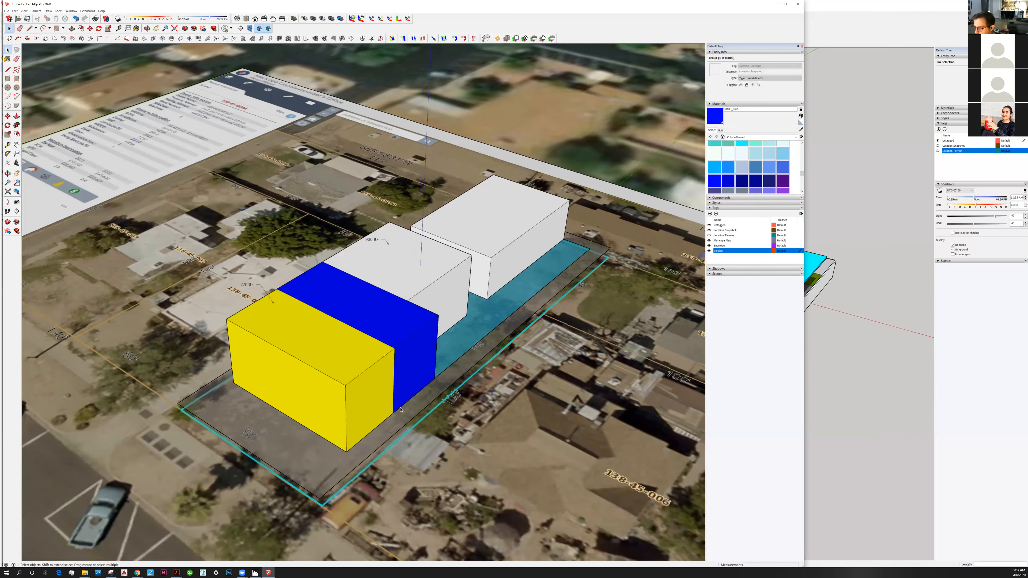
middle_drag(414, 281, 415, 256)
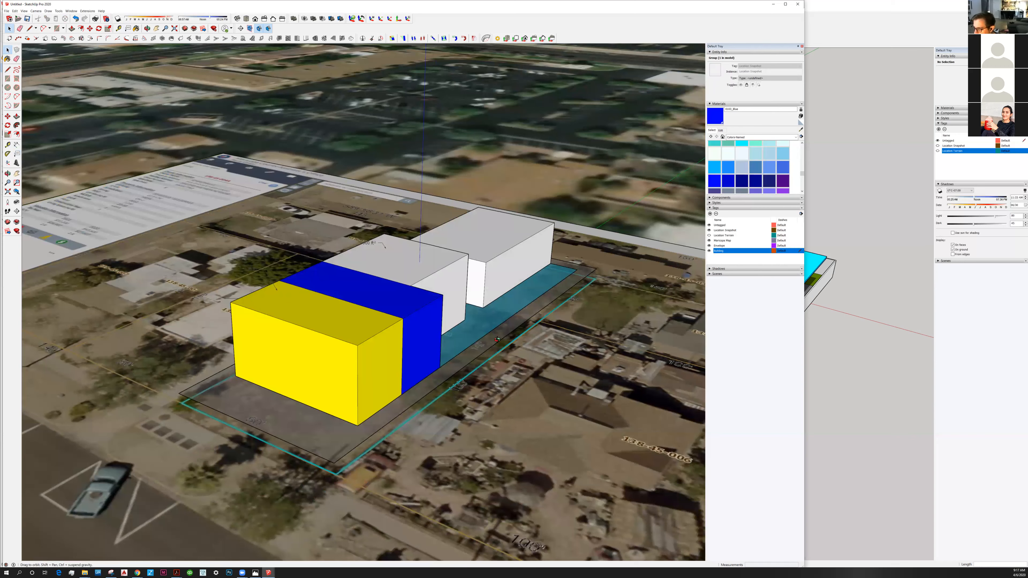
middle_drag(443, 381, 445, 381)
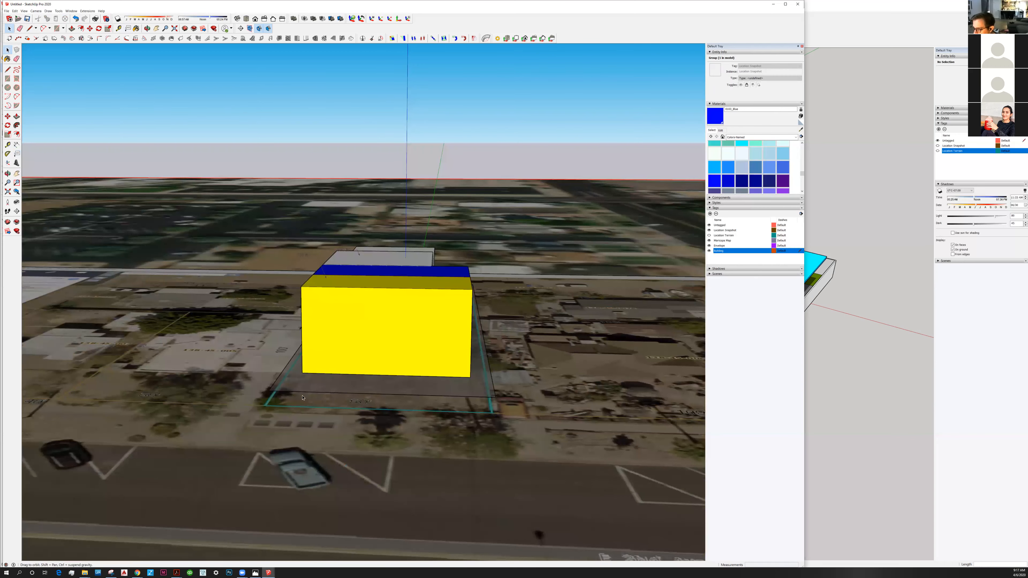
middle_drag(444, 354, 444, 354)
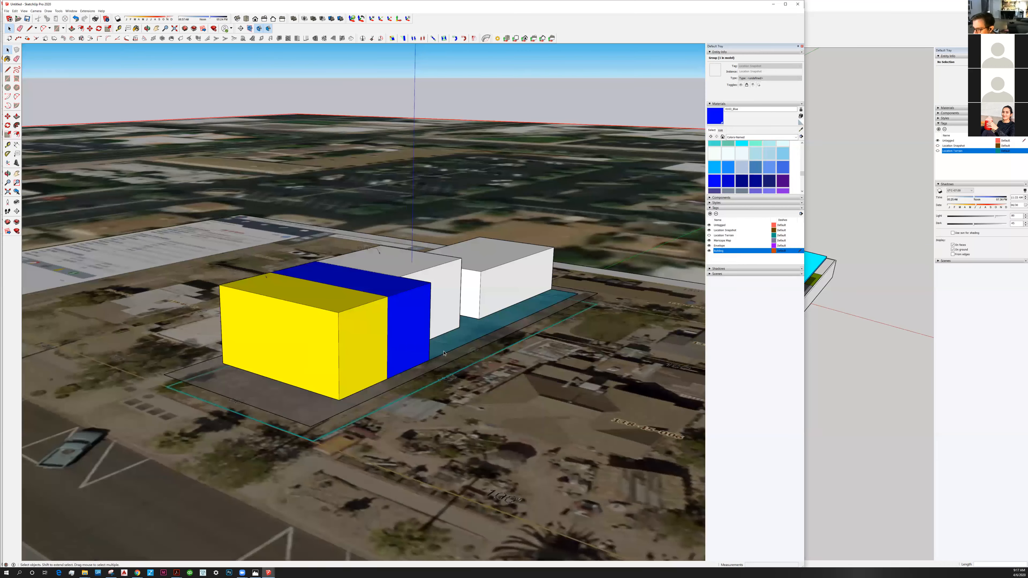
middle_drag(428, 436, 422, 387)
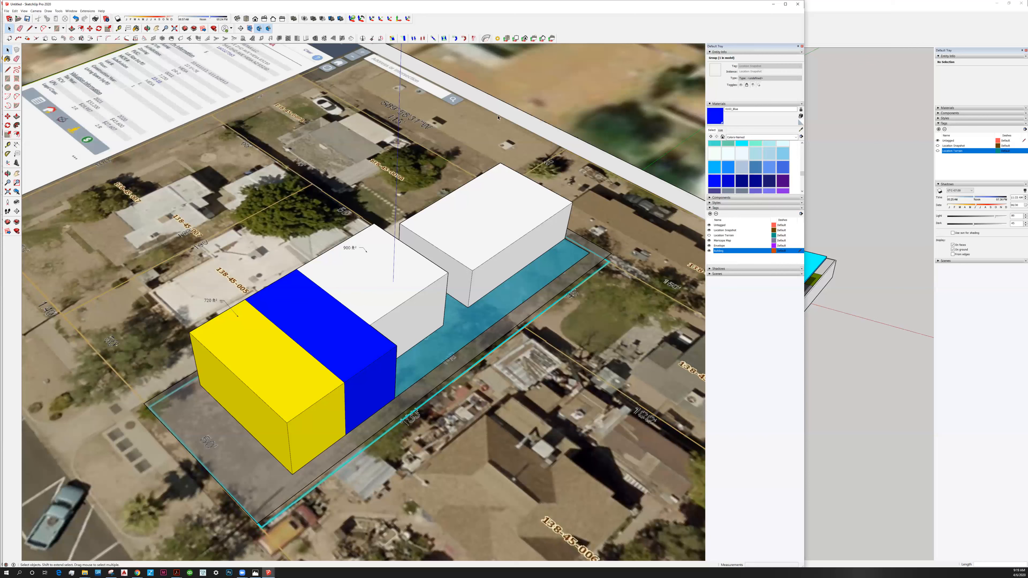
Save the model in the client's townhouse project folder, naming it with the client's surname followed by "Massing Model".
click(7, 12)
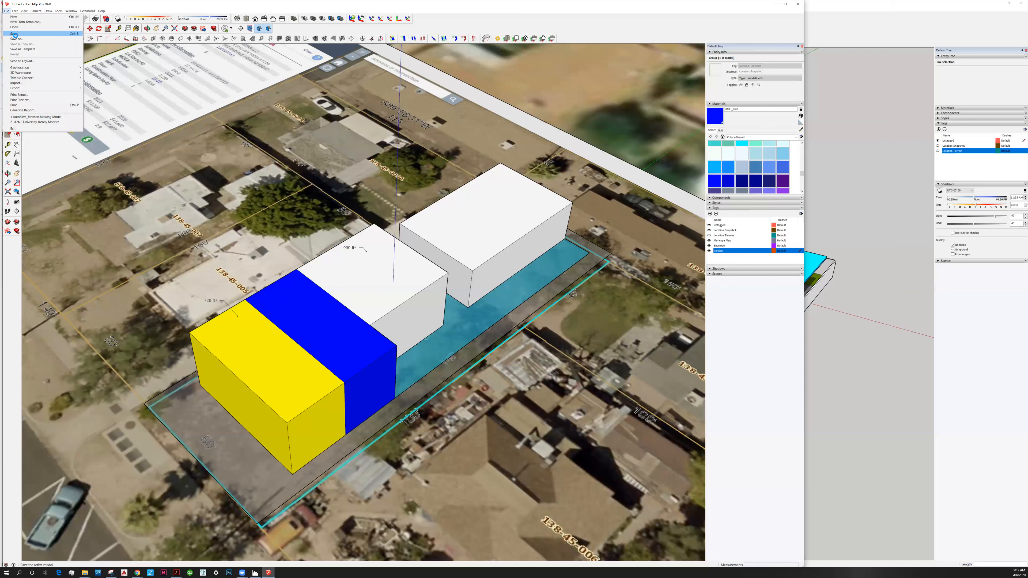
click(15, 35)
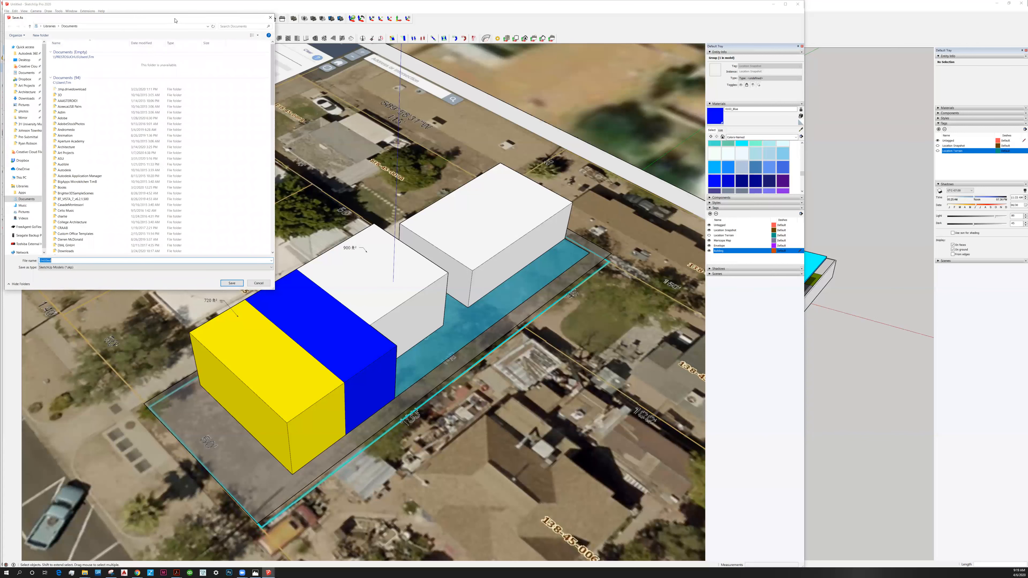
click(350, 256)
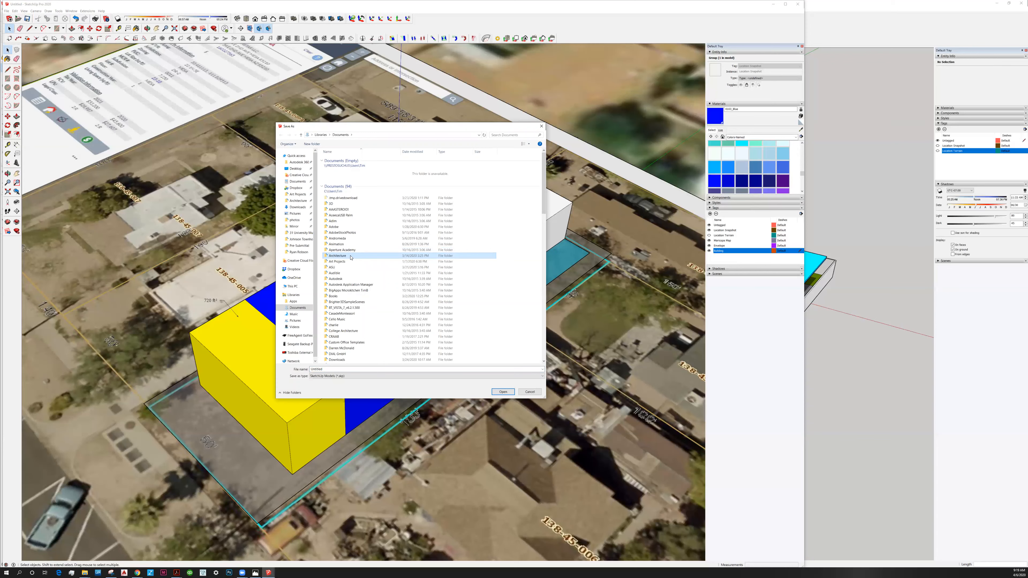
click(296, 240)
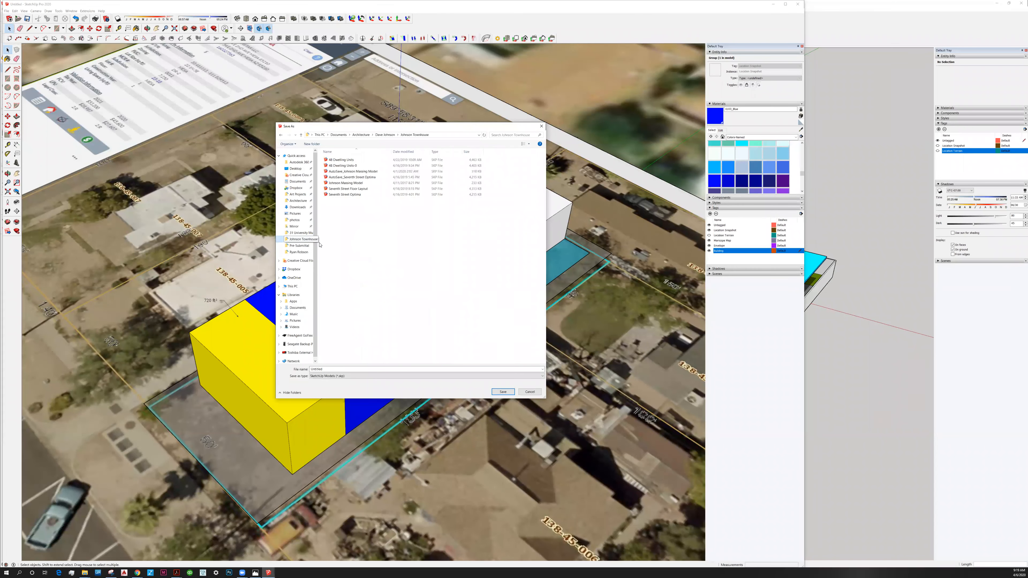
double_click(351, 368)
text(Johnson MA)
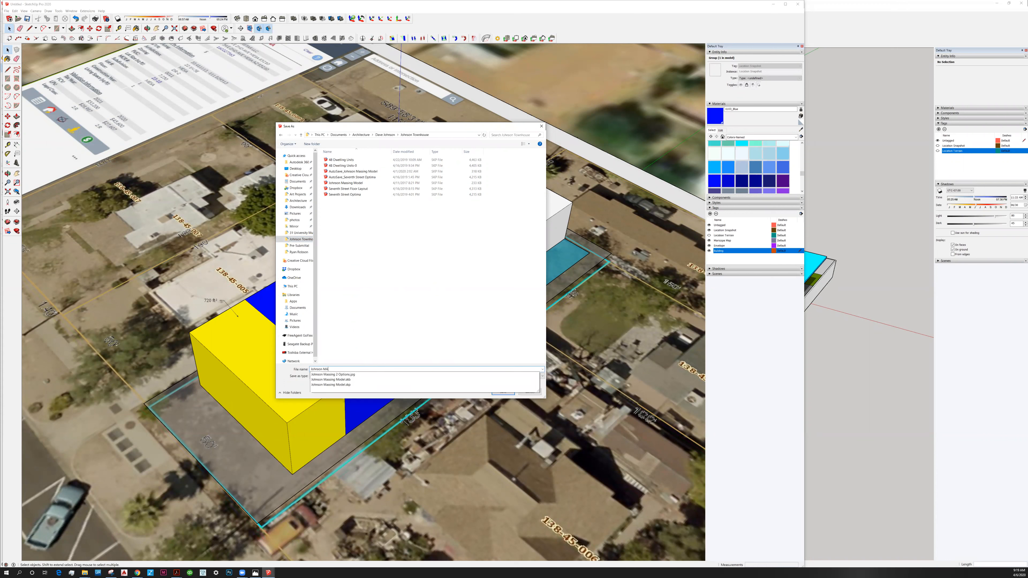
text(ssing Model)
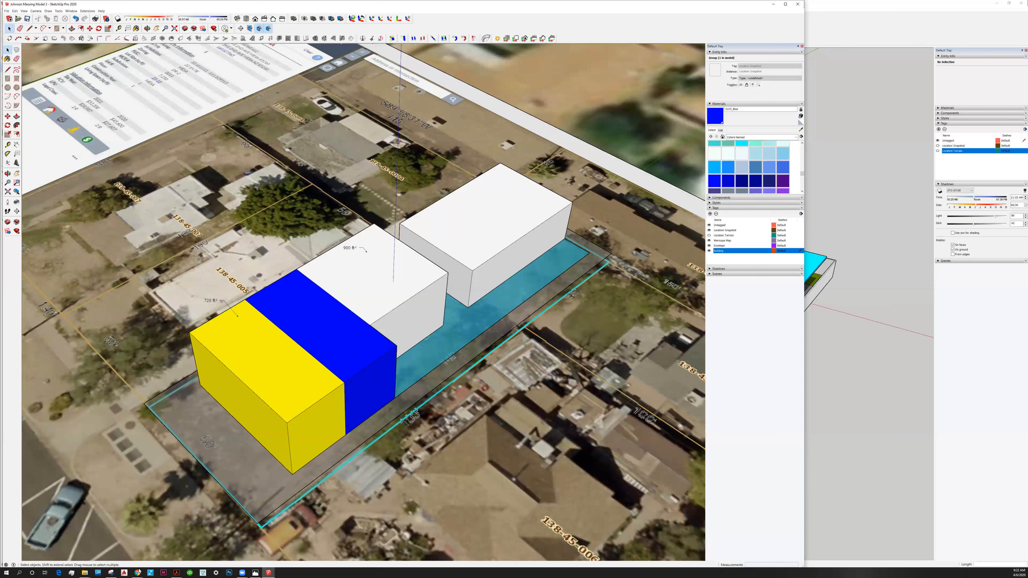
Switch to File Explorer and open the residence client's project folder from the quick-access locations.
mouse_move(139, 572)
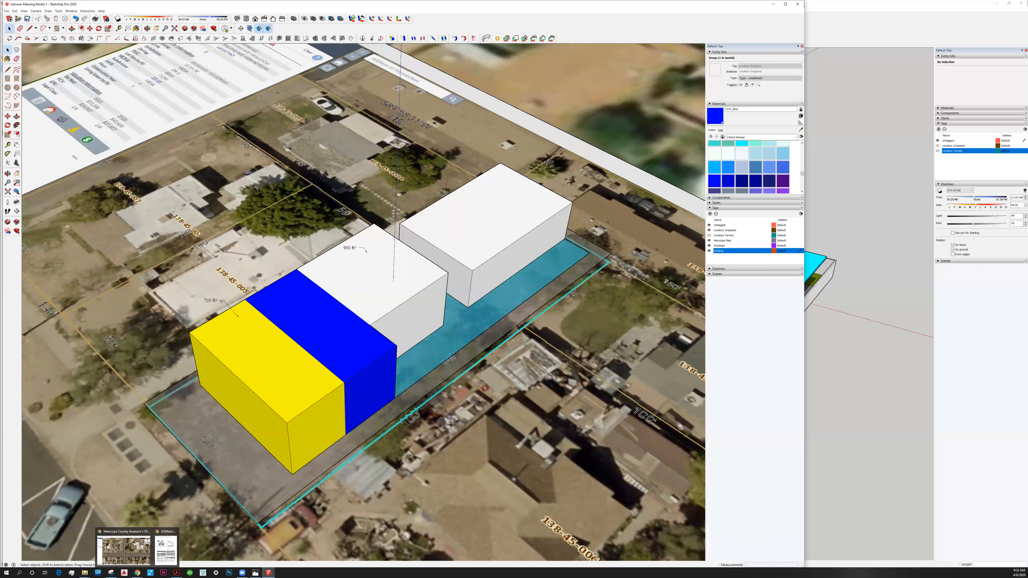
mouse_move(84, 573)
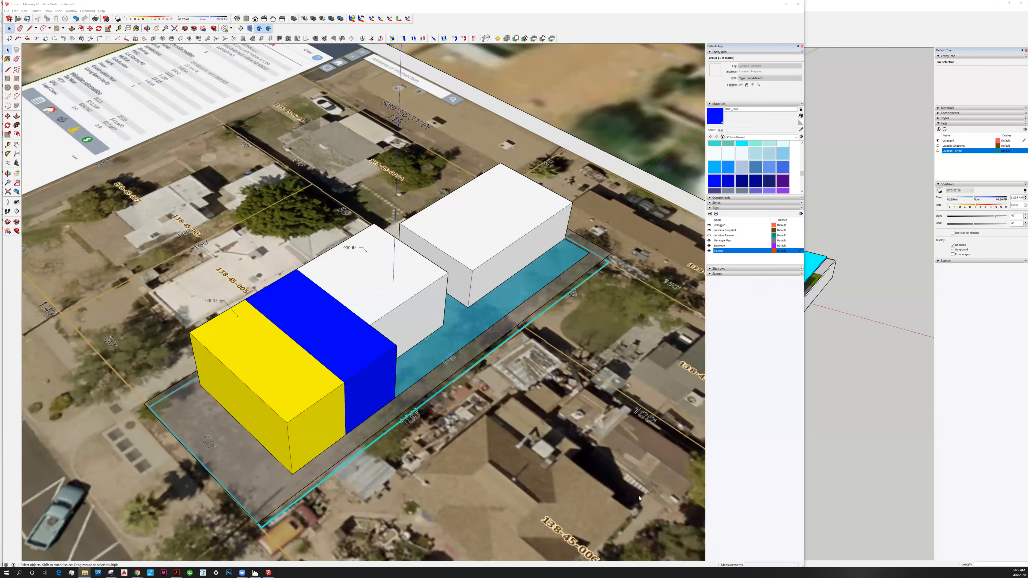
click(391, 260)
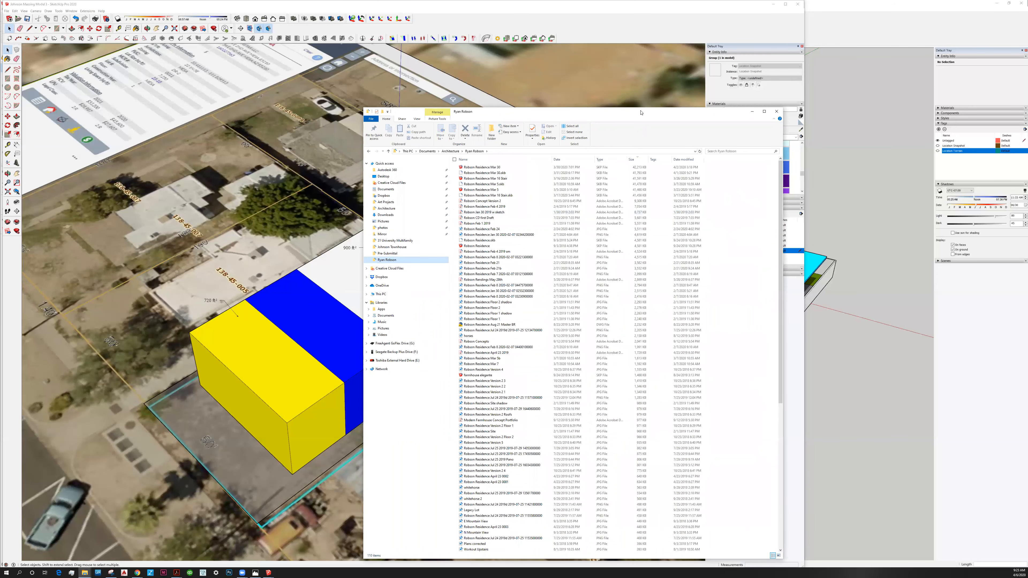
drag(636, 112, 683, 100)
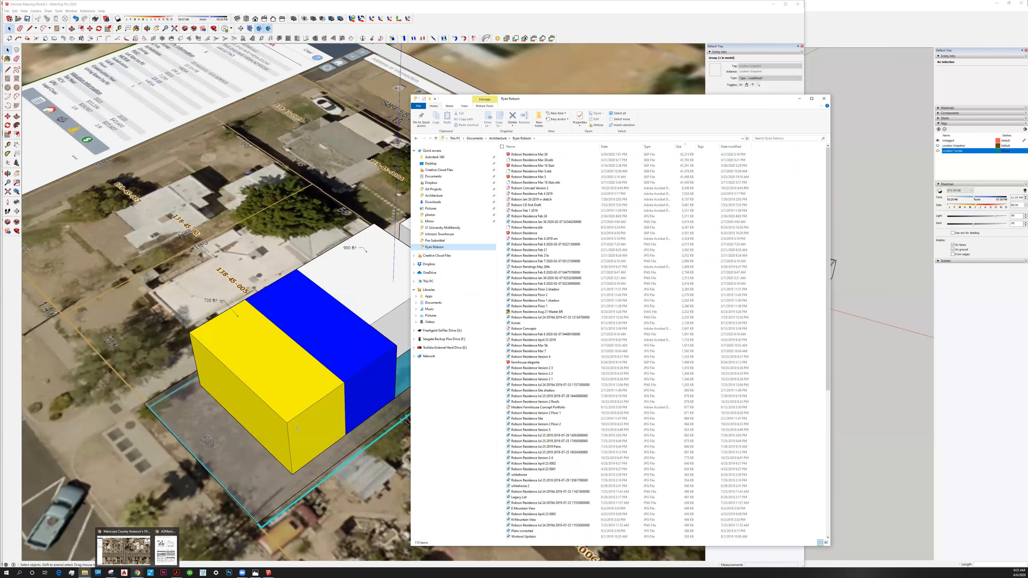
Switch to Chrome and open the client's residence folder from Google Drive in a new browser tab.
click(124, 548)
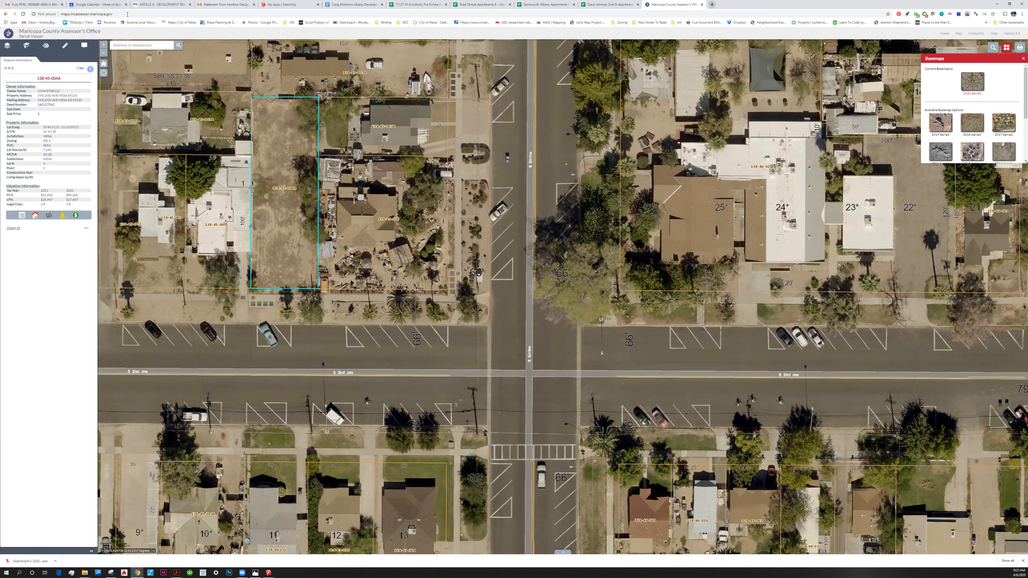
key(ctrl+t)
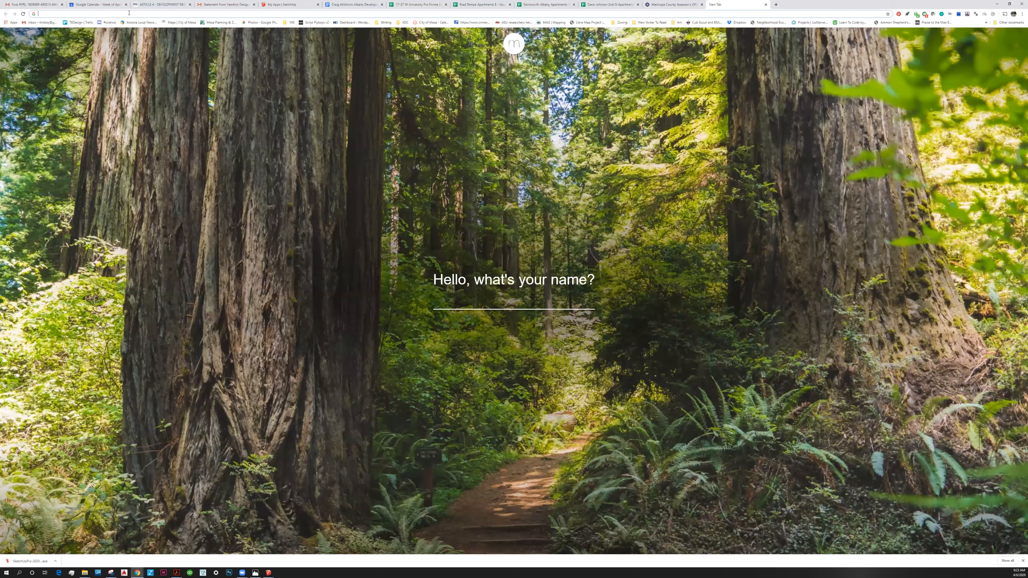
text(drive.google.com/drive/my-drive)
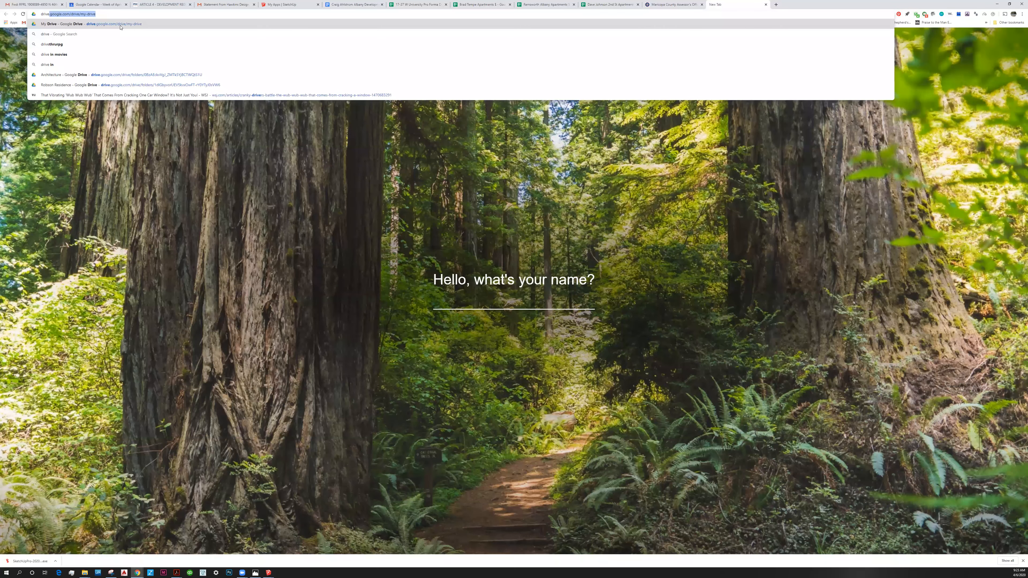
click(130, 87)
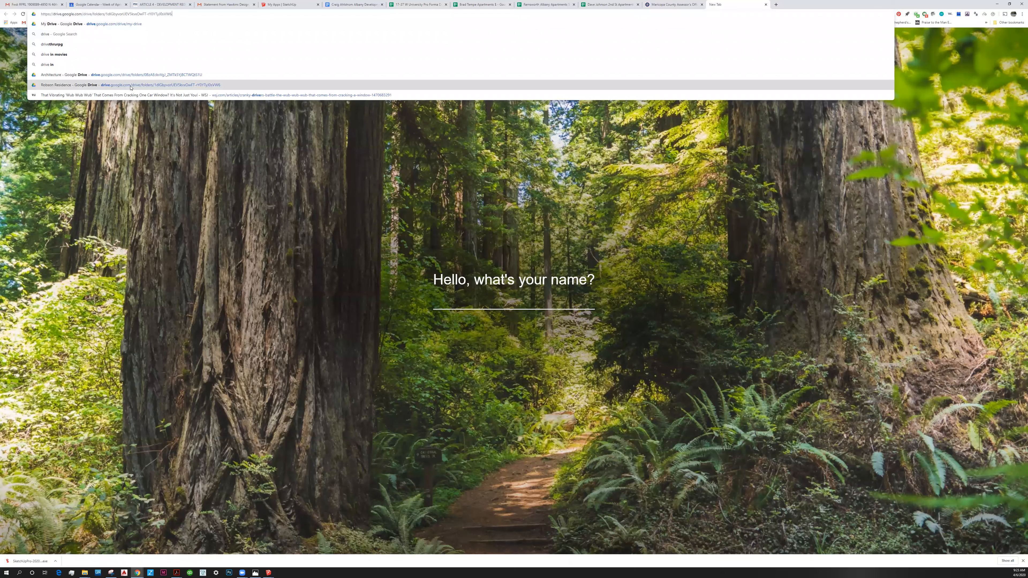
click(131, 87)
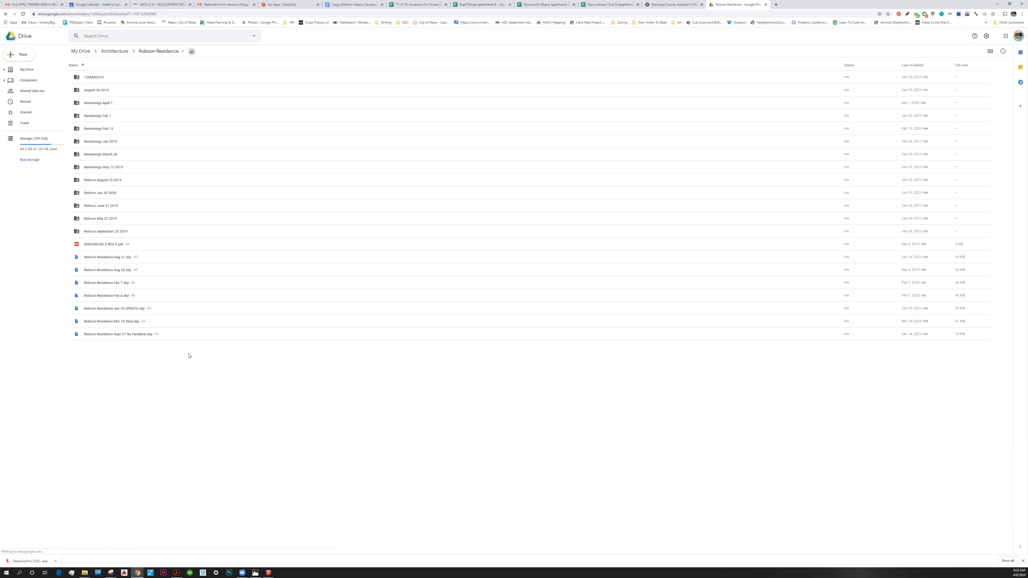
Create a folder named "SketchUp Model April 6 2020" inside the Drive residence folder.
right_click(211, 362)
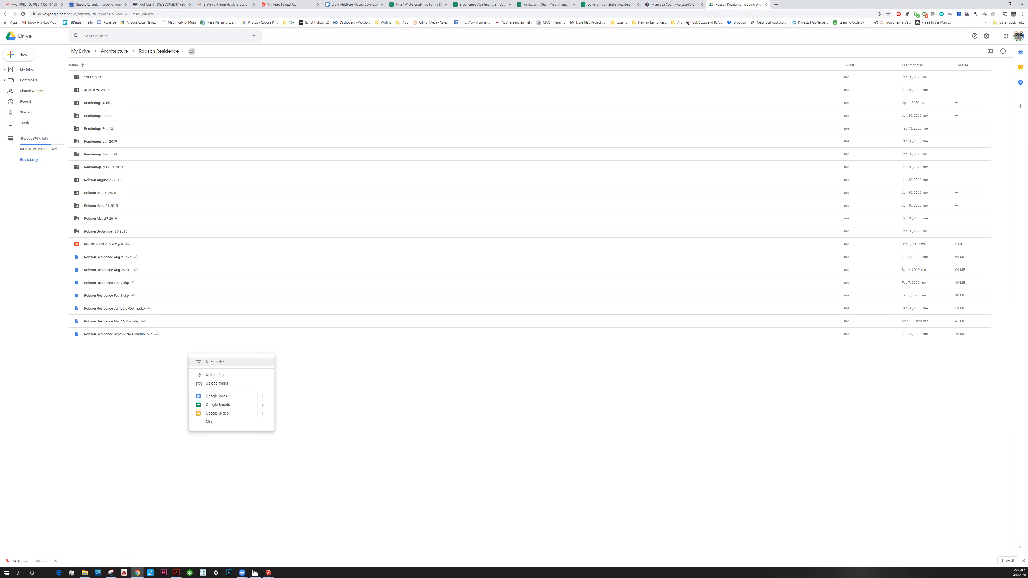
click(211, 362)
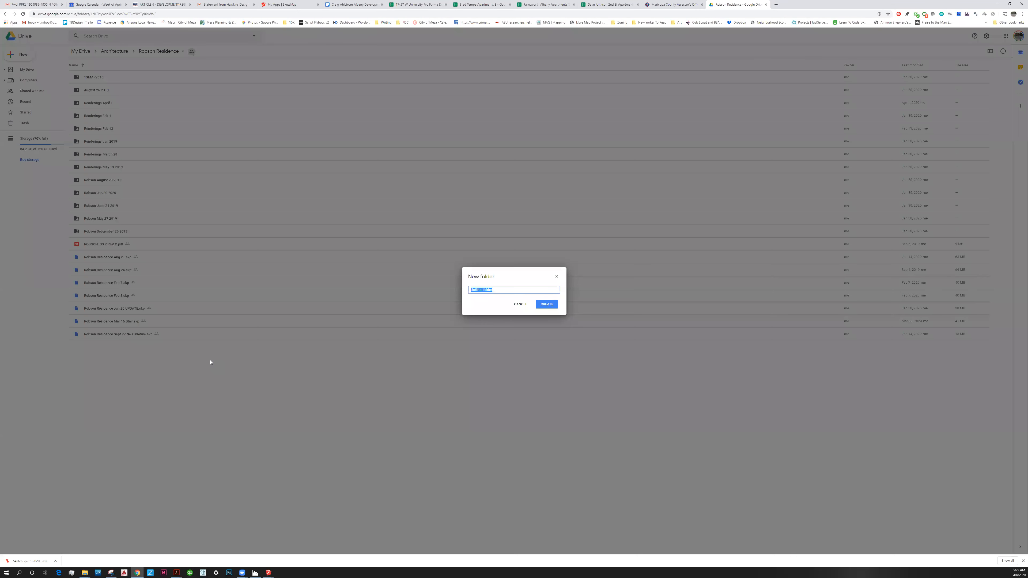
text(SketchUp Model APril)
key(BackSpace)
key(BackSpace)
key(BackSpace)
key(BackSpace)
key(BackSpace)
key(BackSpace)
text(2020)
key(Return)
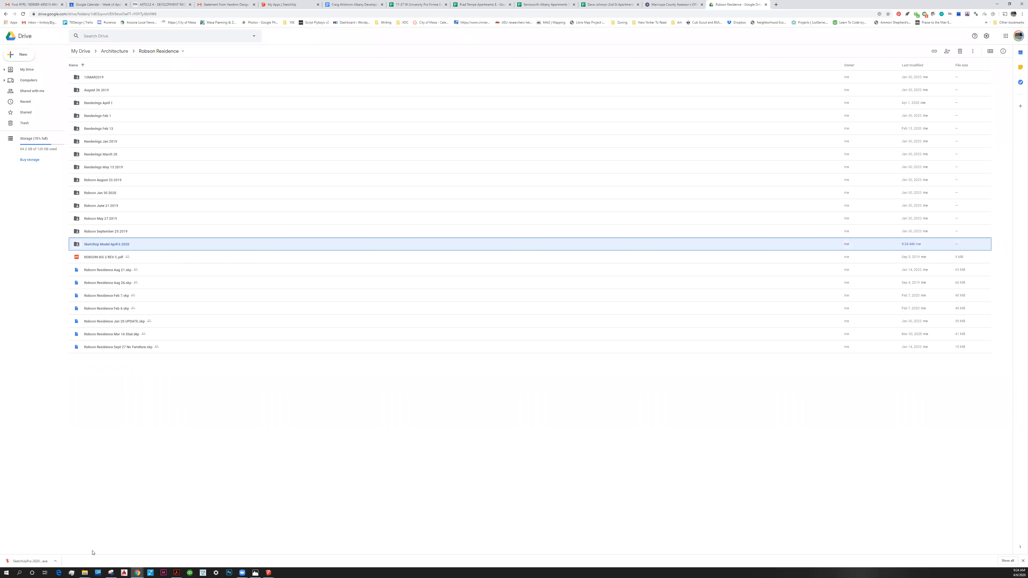
Open the new Drive folder and bring the File Explorer window with the residence files forward, leaving the Drive drop area exposed.
click(85, 572)
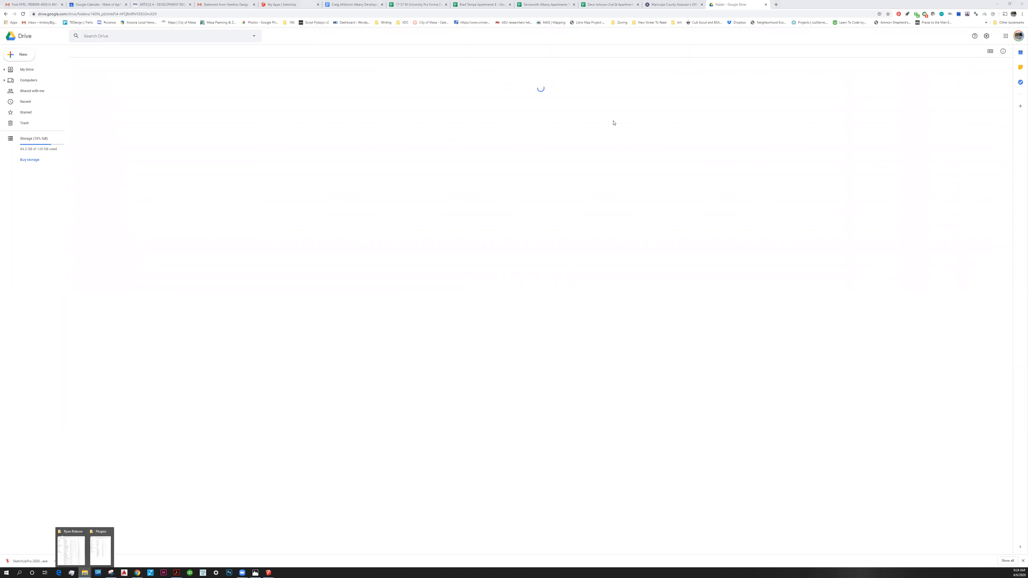
click(70, 550)
drag(579, 99, 584, 357)
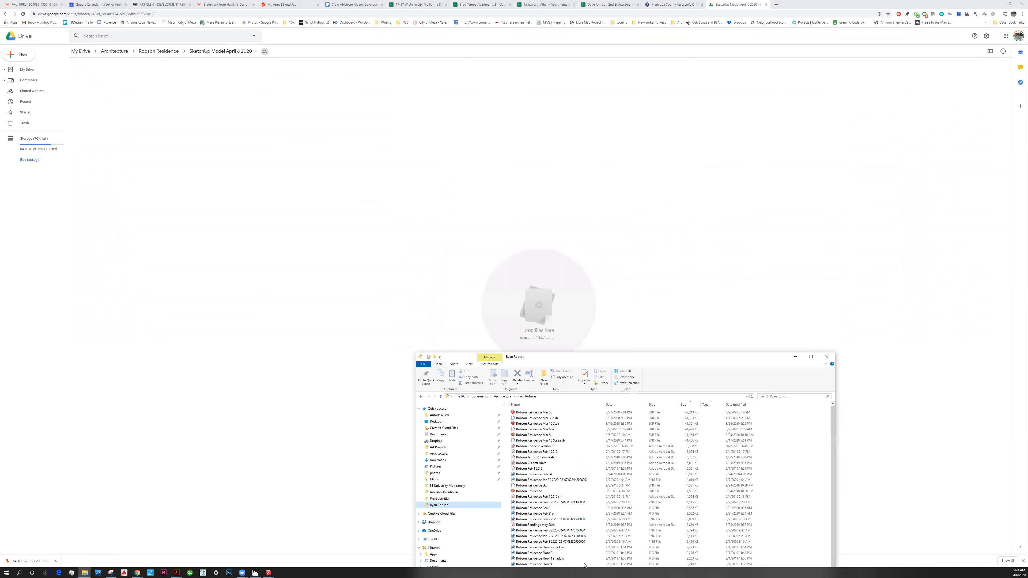